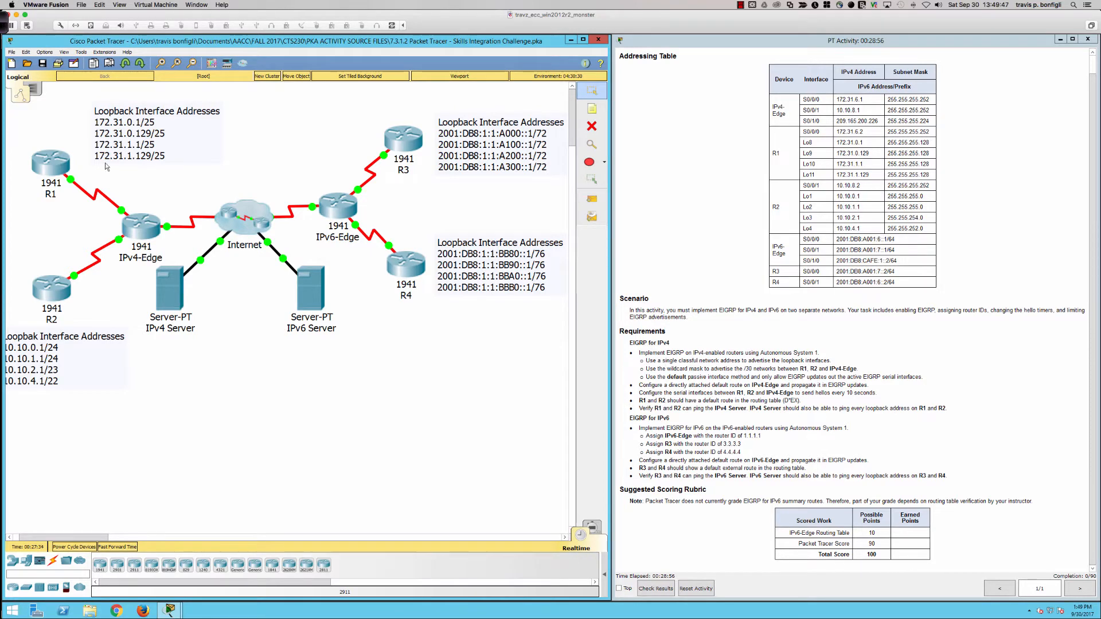
Step: Open router R1's device window, then widen and reposition it so the activity requirements stay readable
left_click(56, 156)
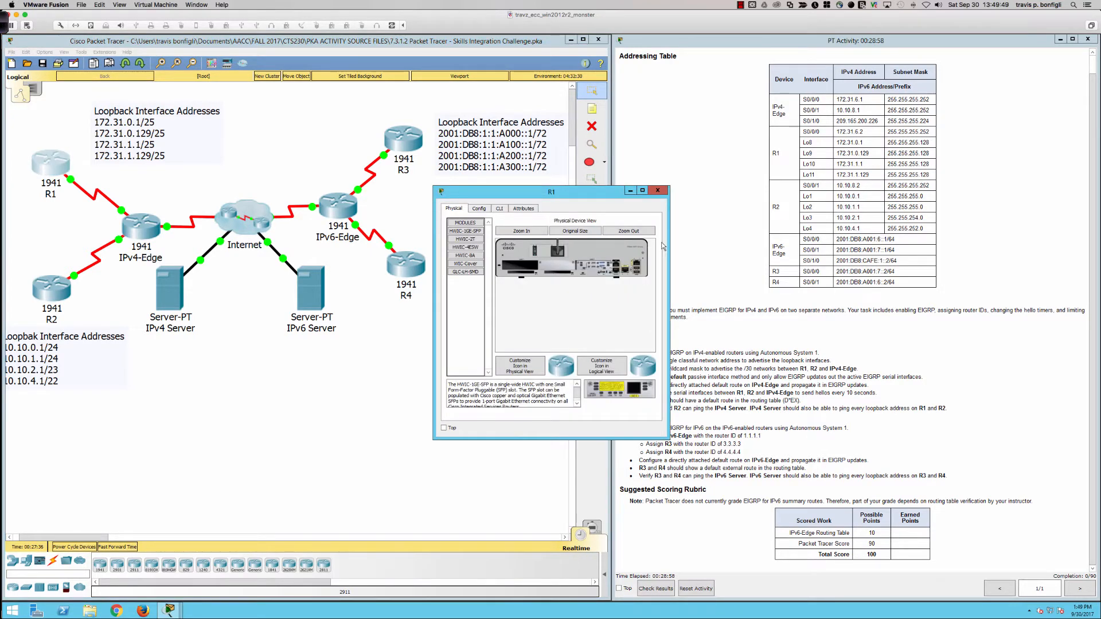
left_click_drag(669, 246, 1023, 243)
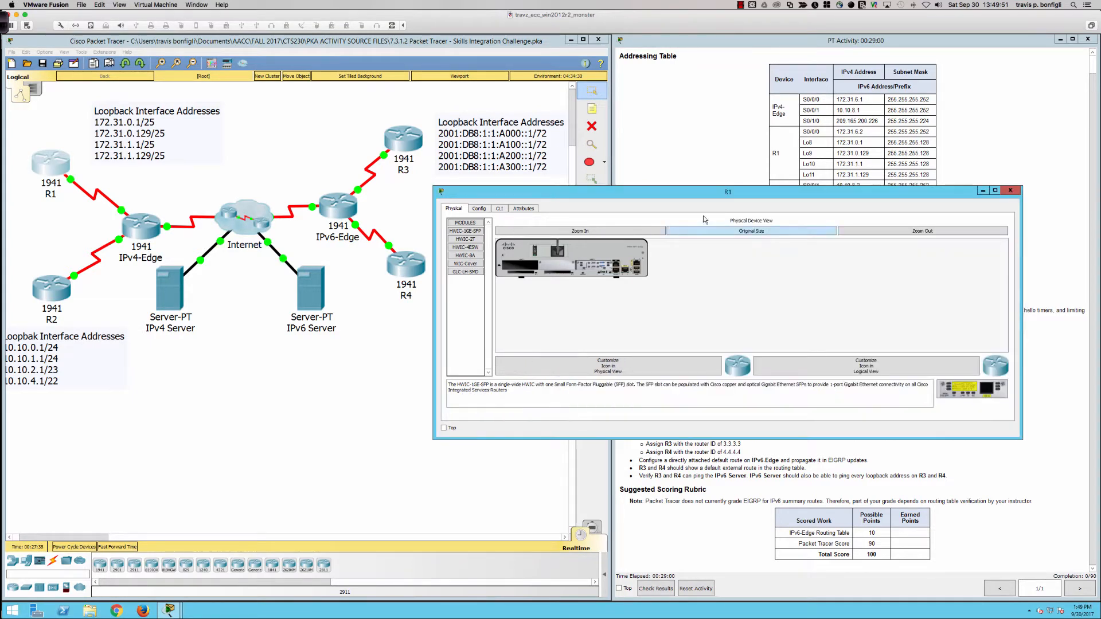
left_click_drag(668, 196, 471, 47)
double_click(447, 291)
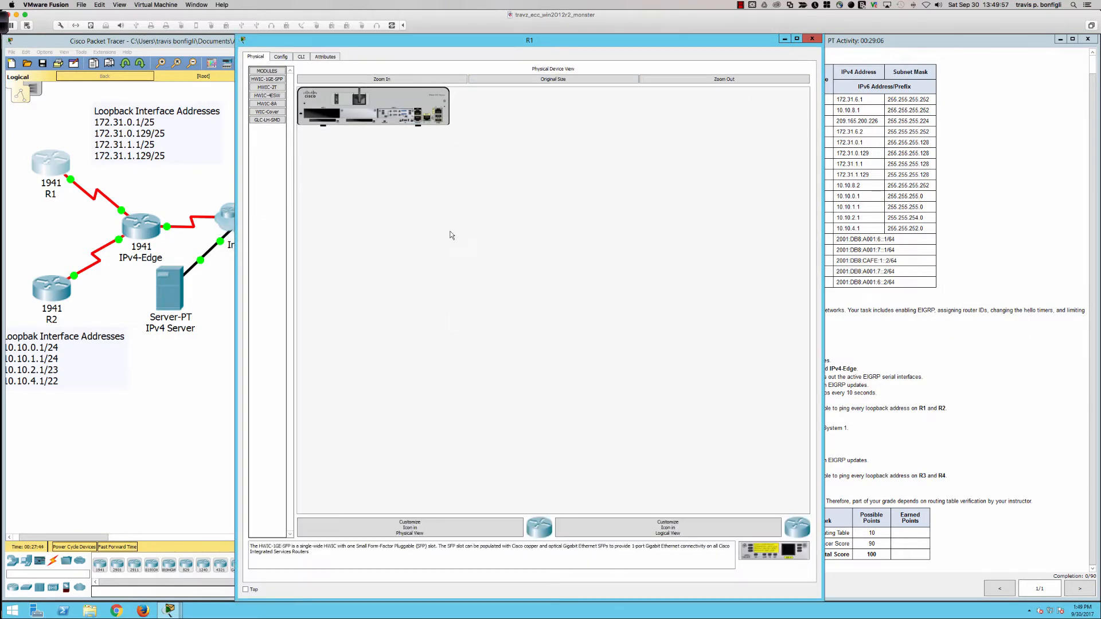
double_click(433, 38)
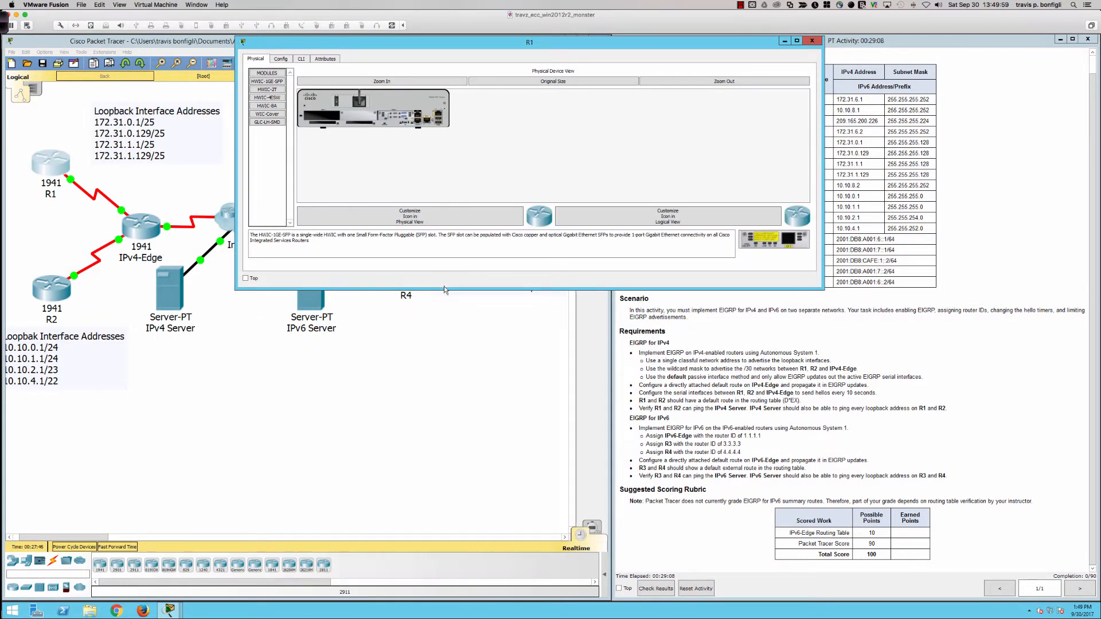
left_click_drag(446, 289, 445, 365)
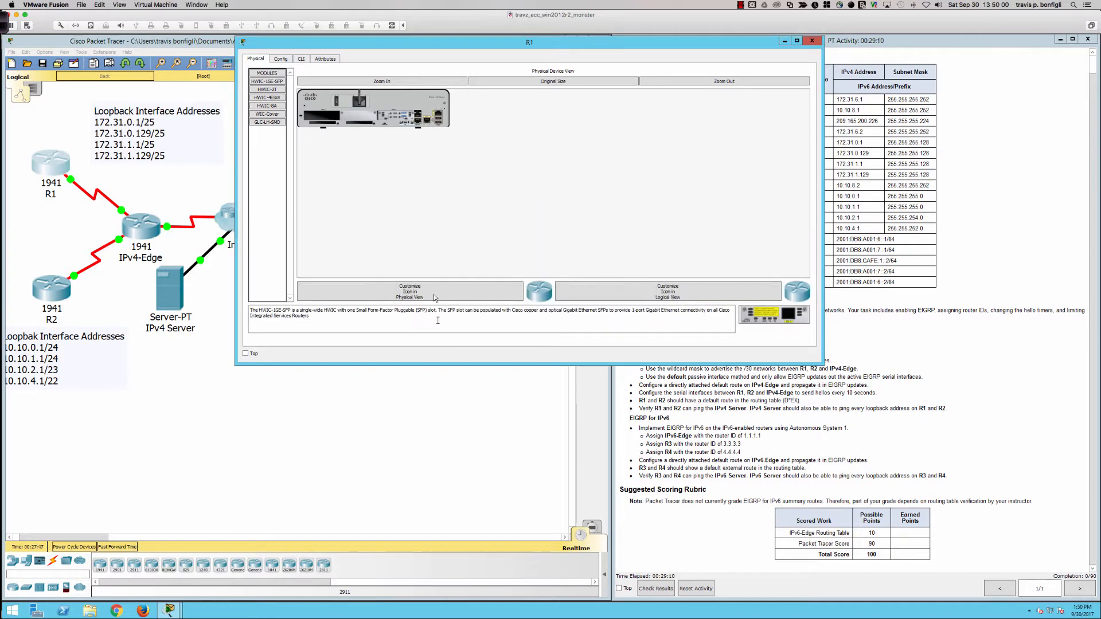
Step: Open R1's command line and enter privileged EXEC mode with enable
left_click(302, 58)
key("Return")
key("Return")
key("Return")
key("Return")
key("Return")
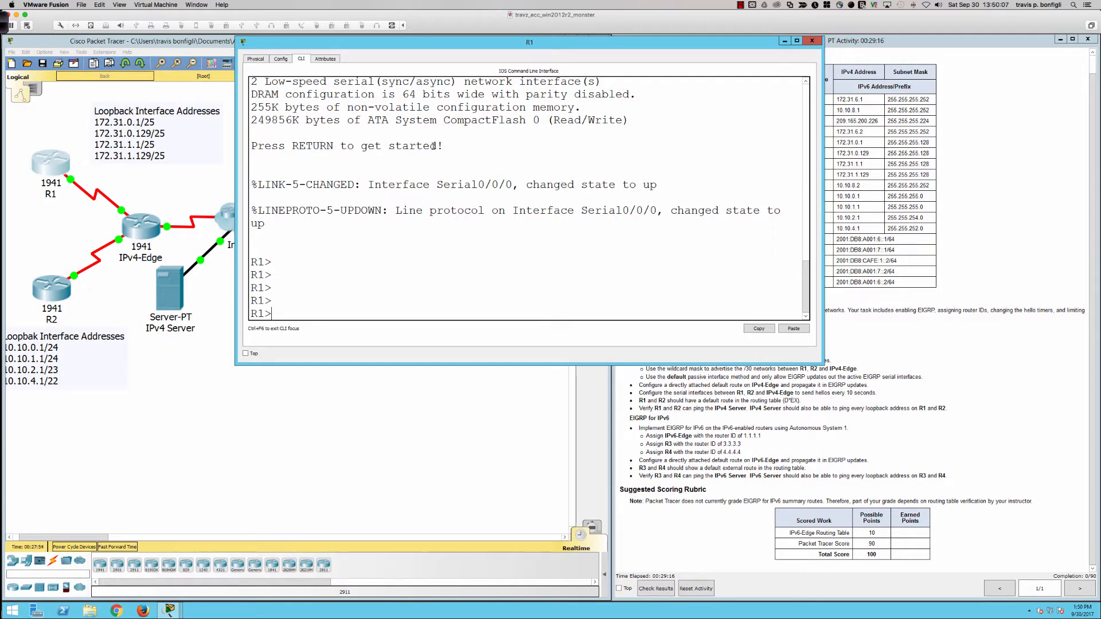
type("en")
key("Tab")
key("Return")
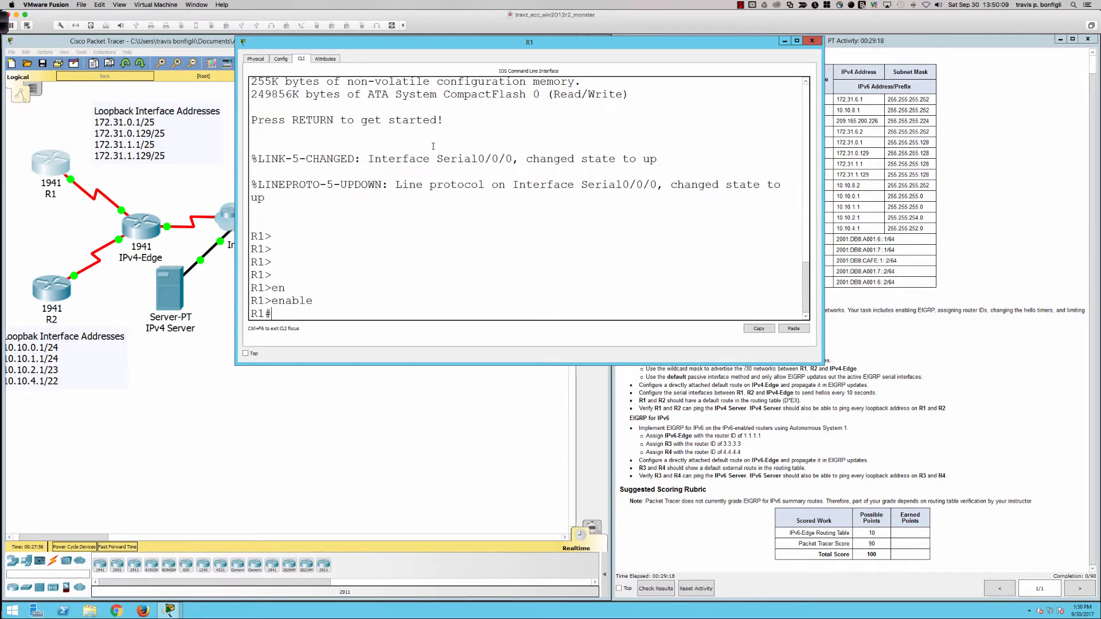
Step: Display R1's IPv4 routing table with sh ip route
key("Return")
key("Return")
key("Return")
type("sh ip ")
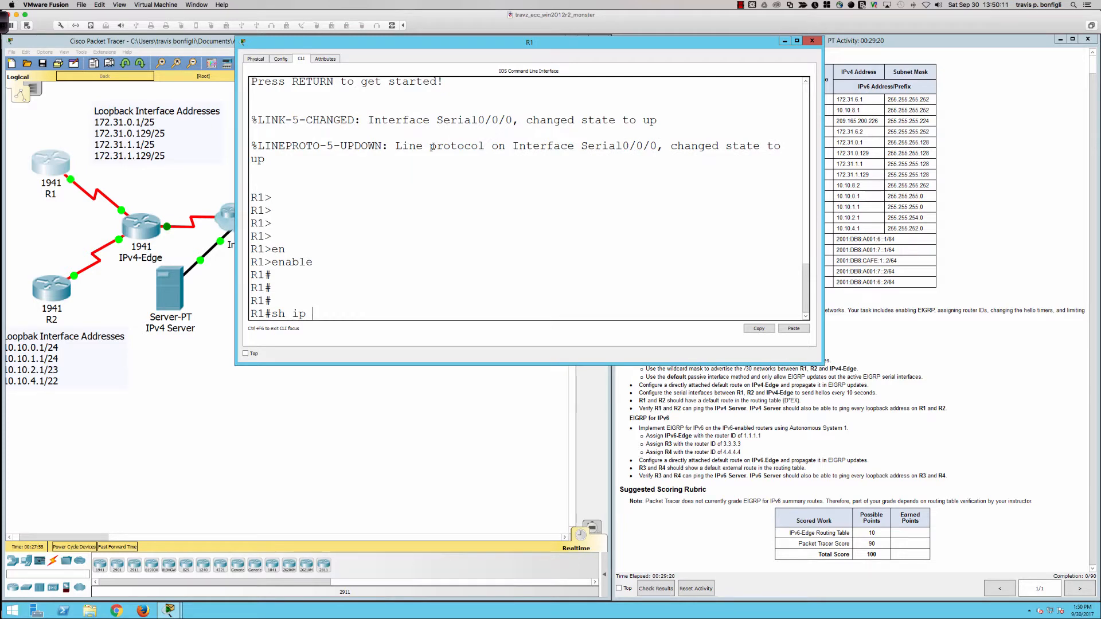
type("route")
key("Return")
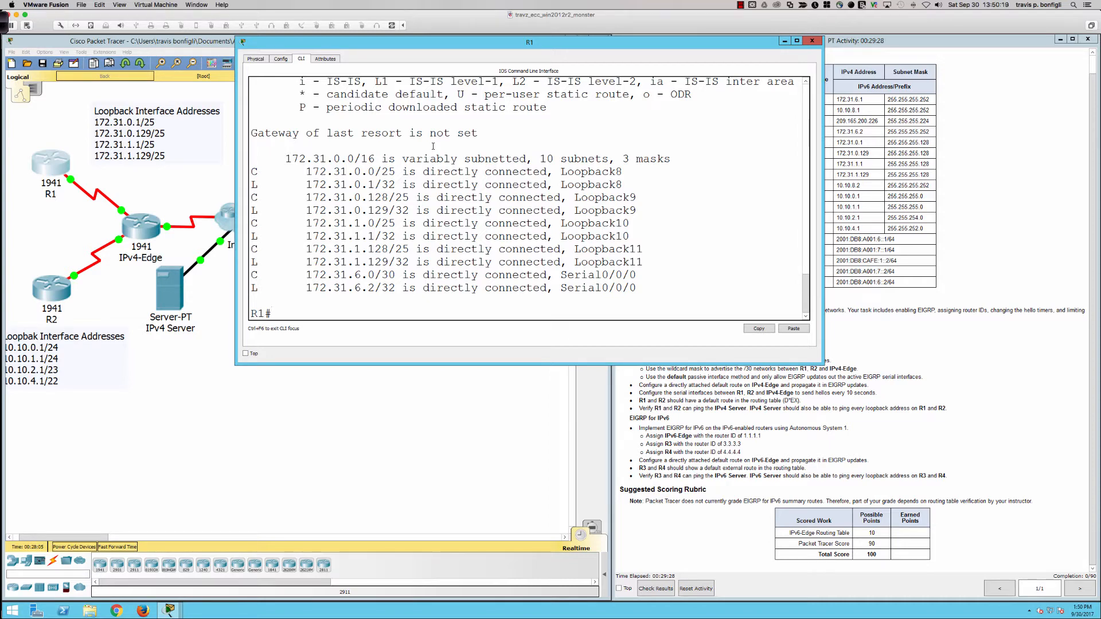
Step: Display R1's running configuration with sh run and page through it to the end
type("sh run")
key("Return")
key("space")
key("space")
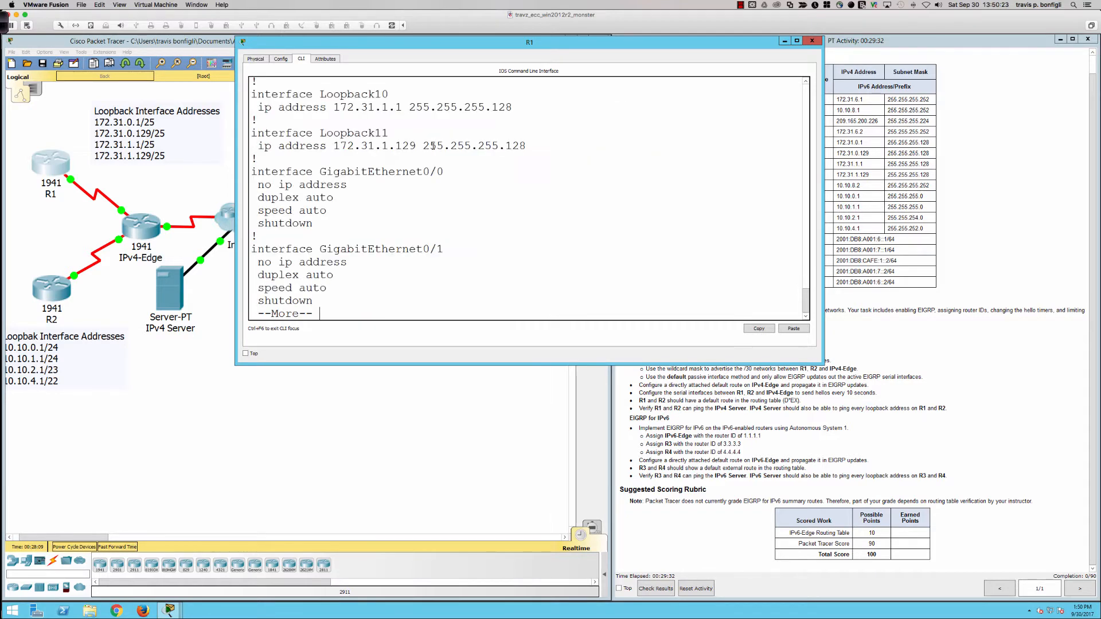
key("space")
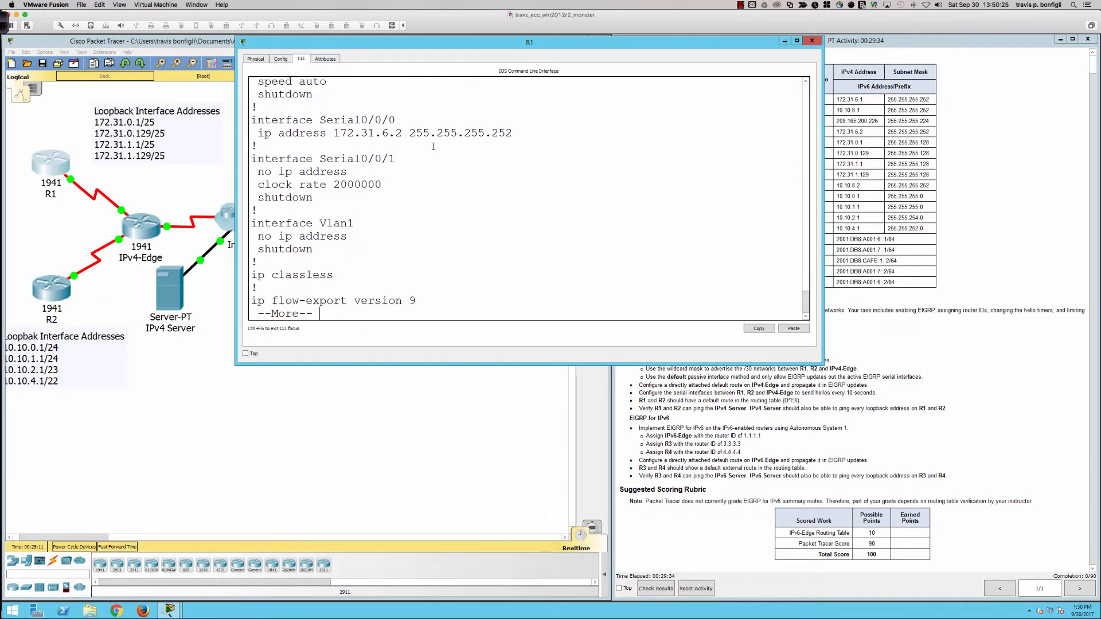
key("space")
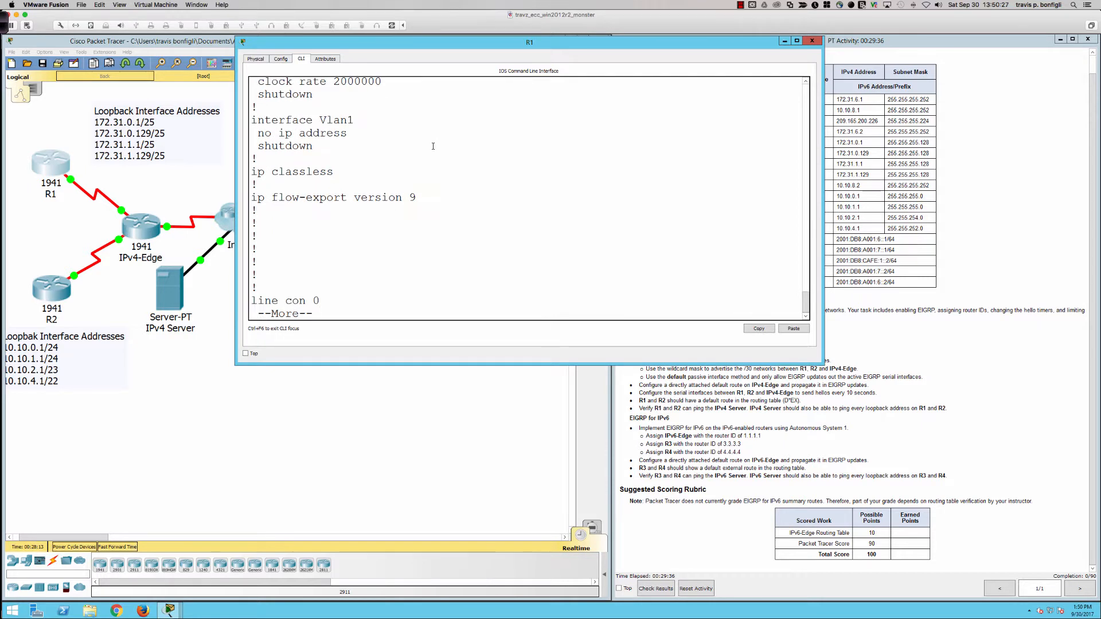
key("space")
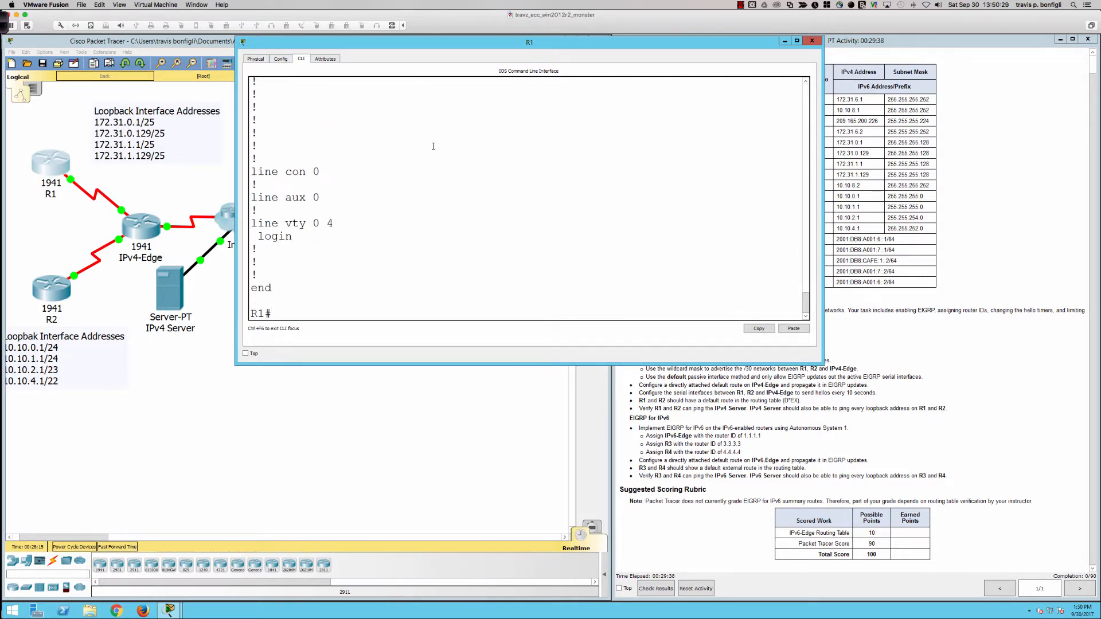
Step: Enter global configuration mode on R1 and start EIGRP routing with autonomous system number 1
type("conf t")
key("Return")
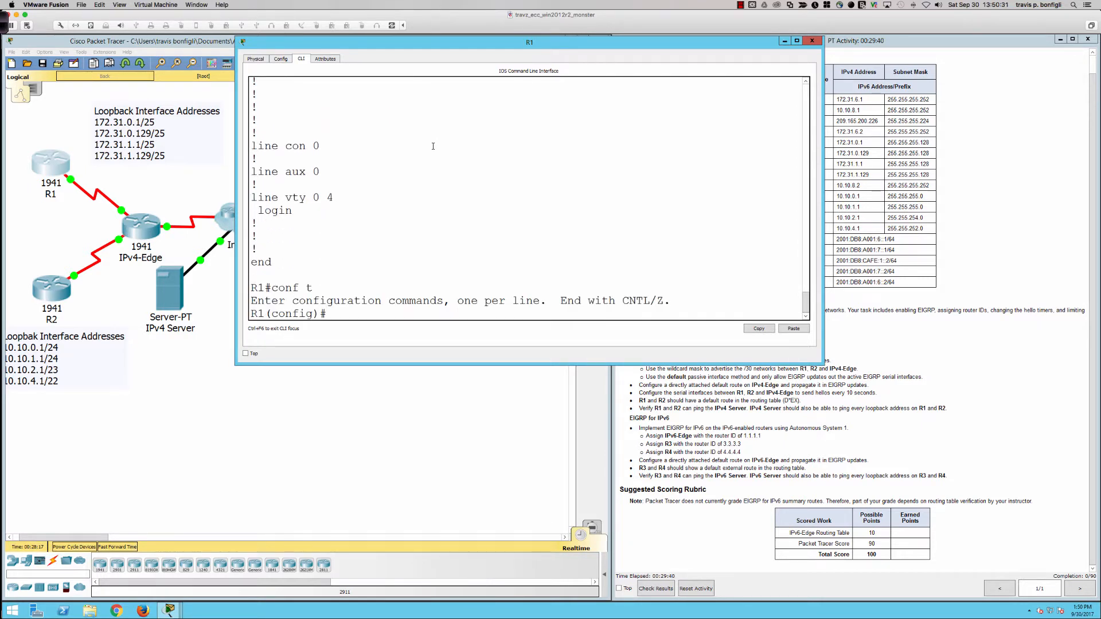
type("router eigrp 1")
key("BackSpace")
type("?")
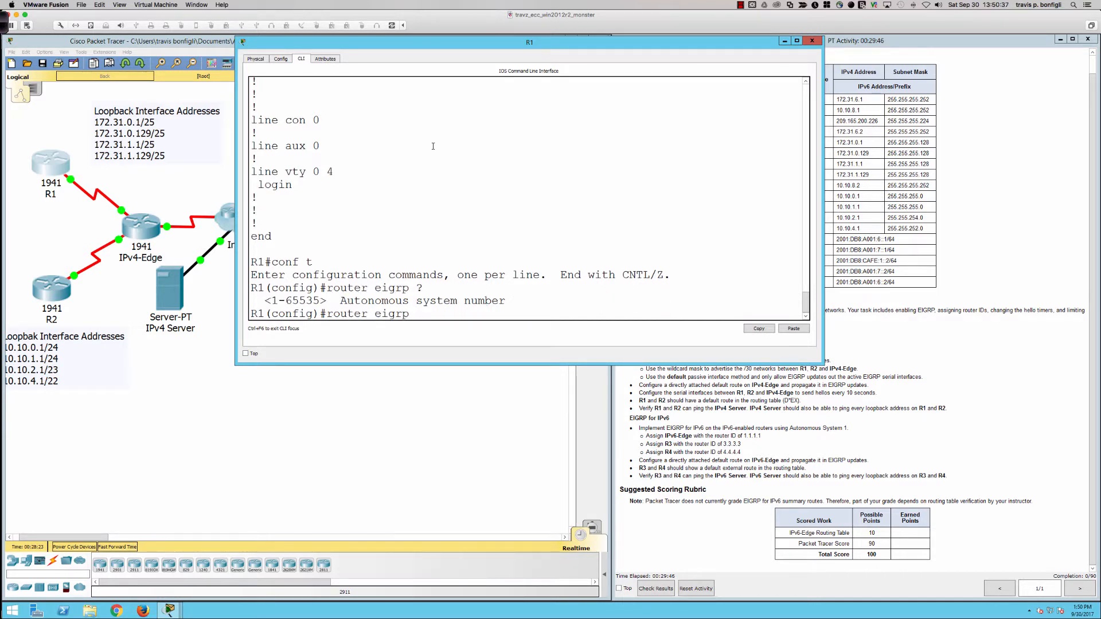
key("Return")
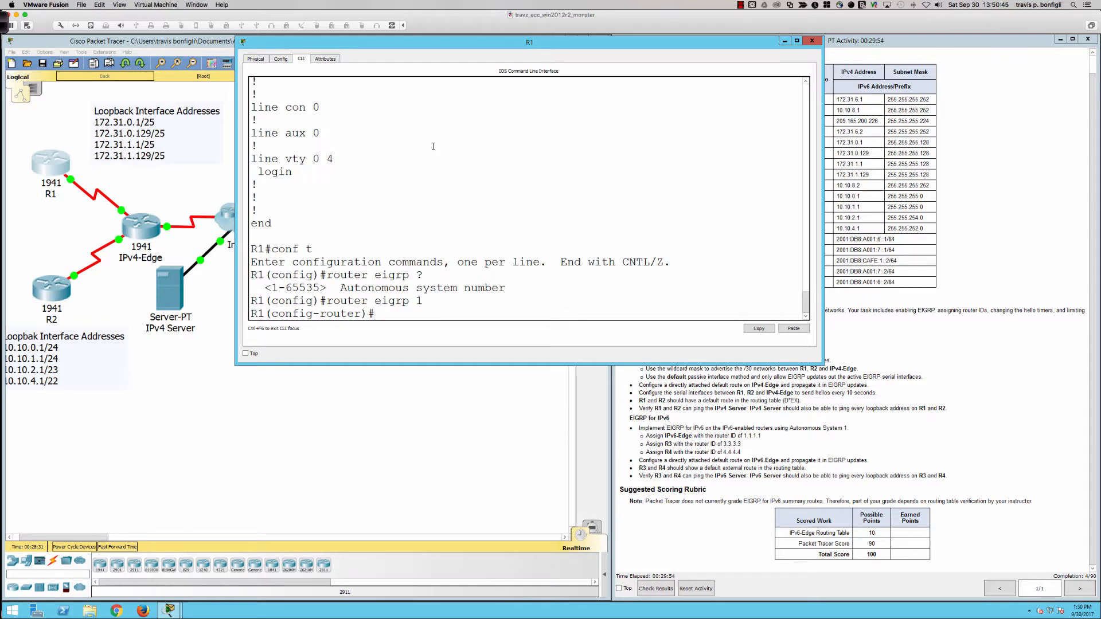
Step: Shorten the R1 window slightly so more of the EIGRP for IPv4 requirements can be read
key("Return")
key("Return")
key("Return")
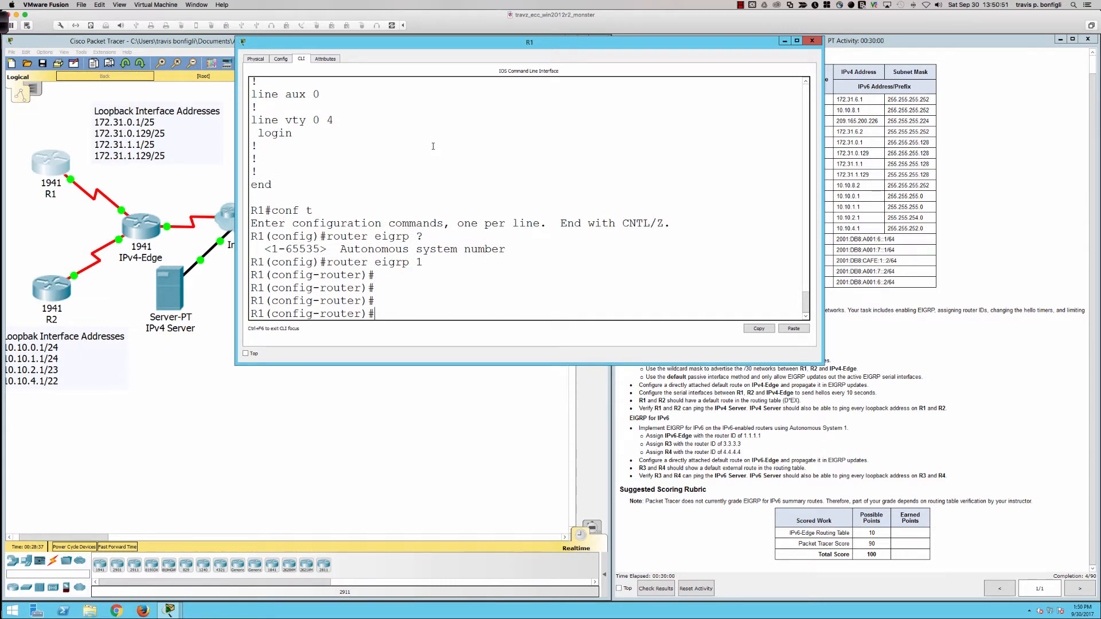
double_click(604, 362)
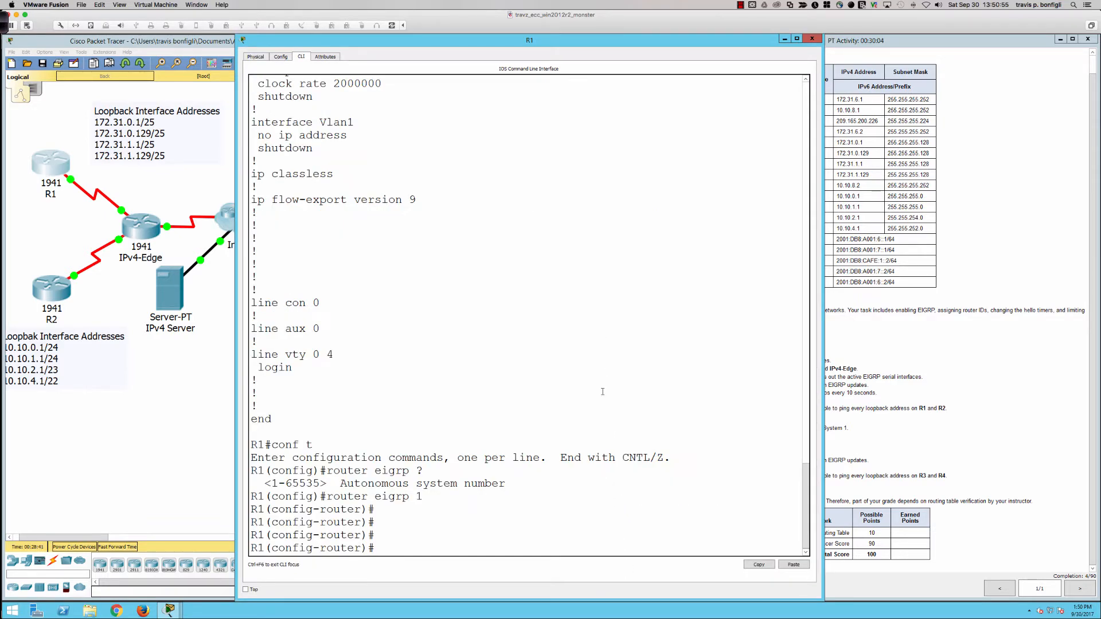
double_click(421, 37)
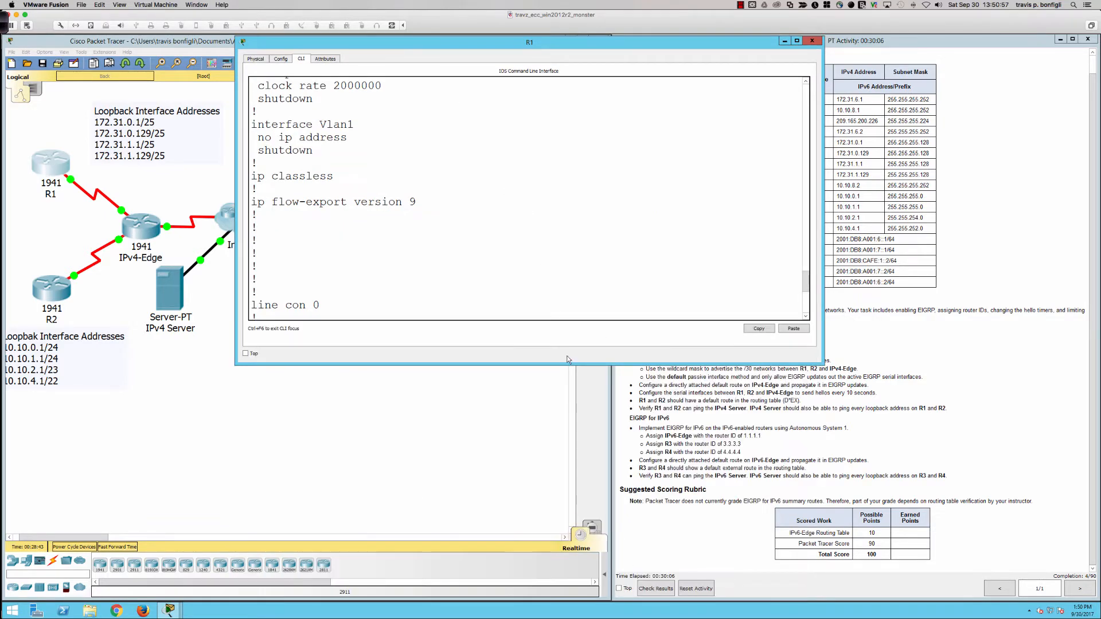
mouse_move(567, 363)
left_mouse_down()
mouse_move(568, 318)
mouse_move(568, 355)
left_mouse_up()
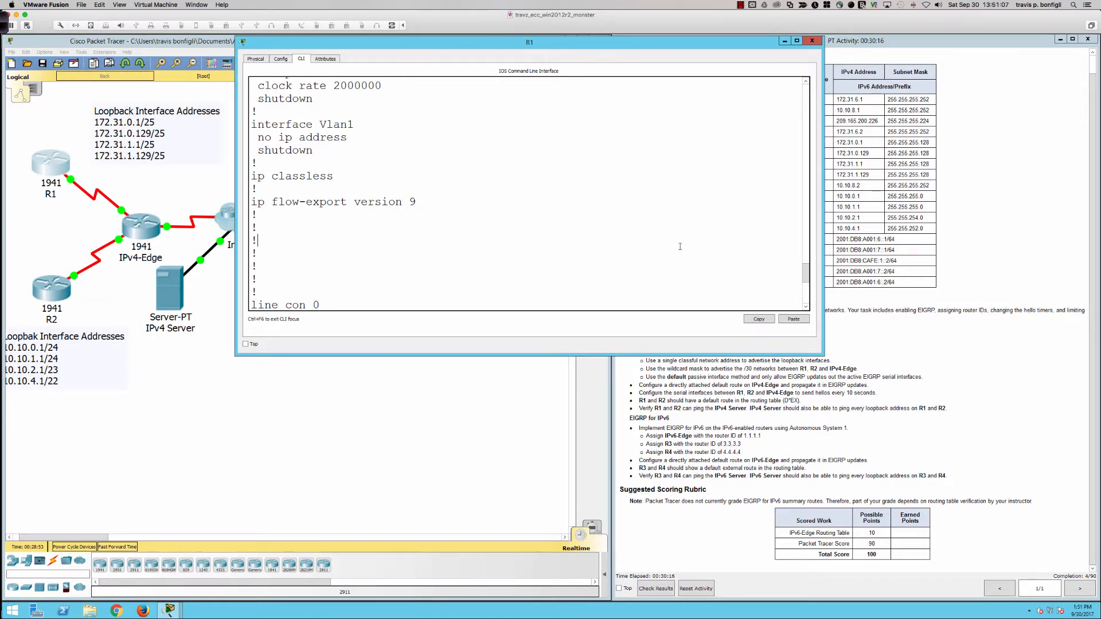
Step: Advertise R1's loopback interfaces in EIGRP with the single classful network 172.31.0.0
scroll(680, 246, "down", 5)
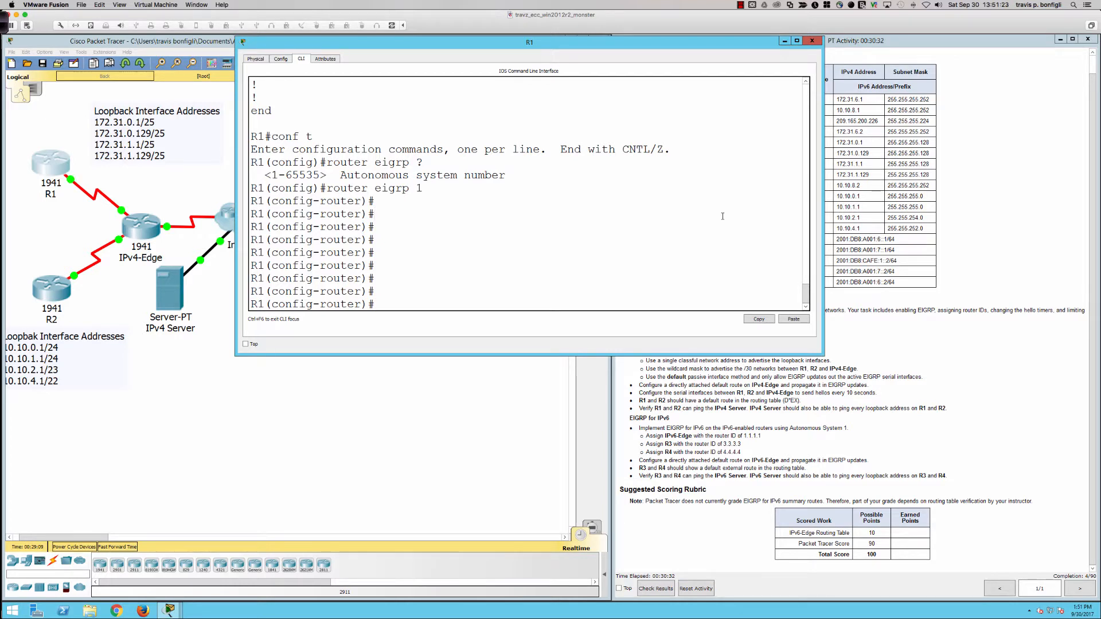
type("net")
key("Tab")
type("1")
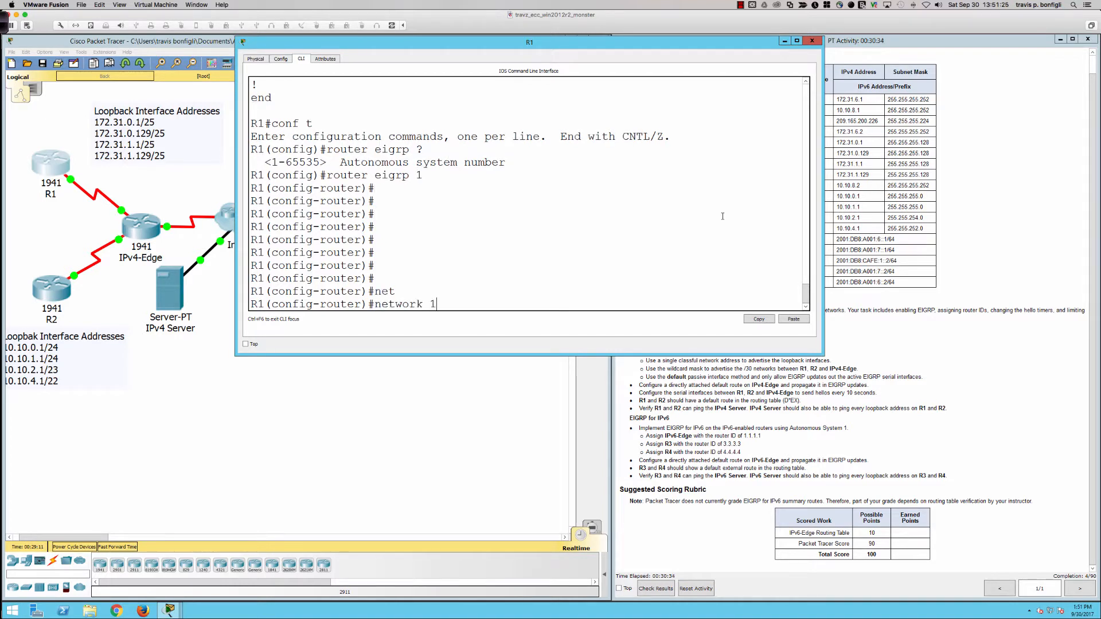
type("72.31.0.0")
key("Return")
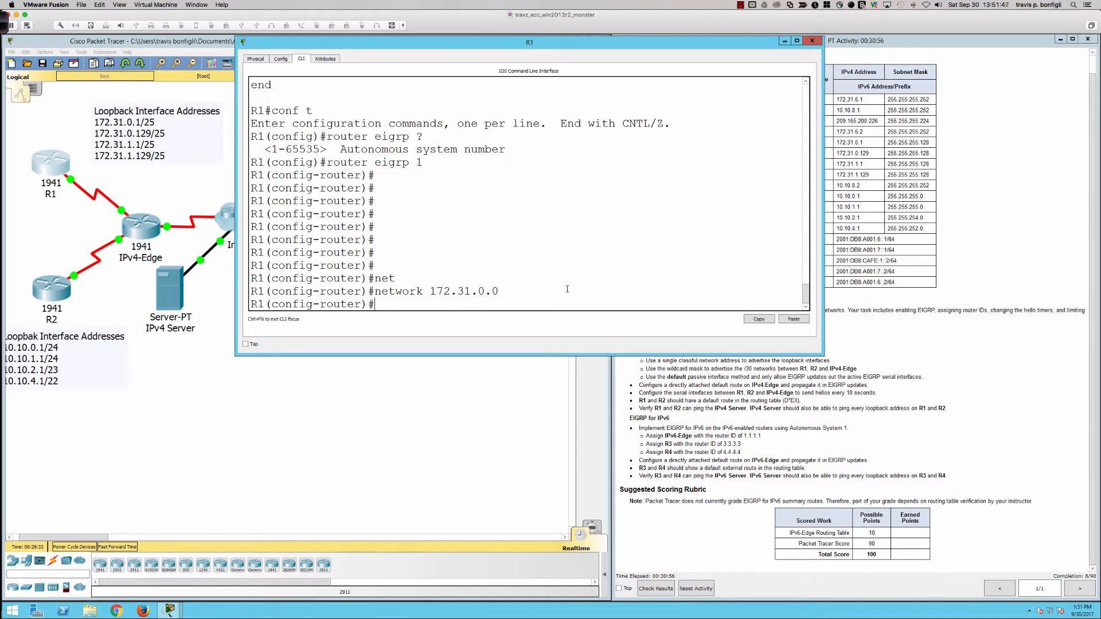
left_click_drag(498, 292, 375, 293)
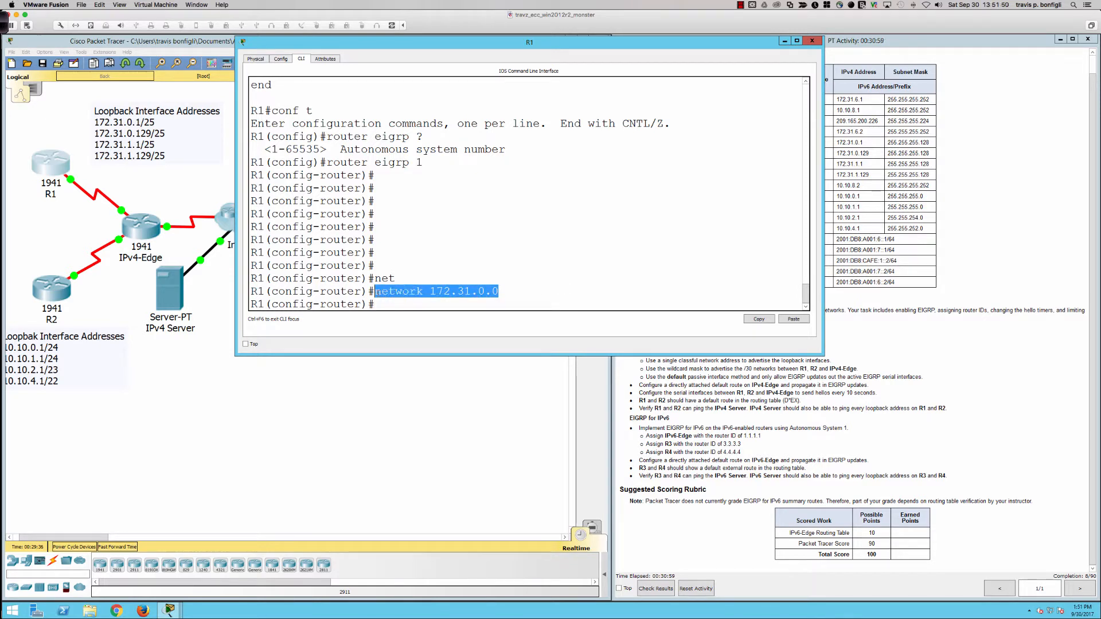
left_click(619, 291)
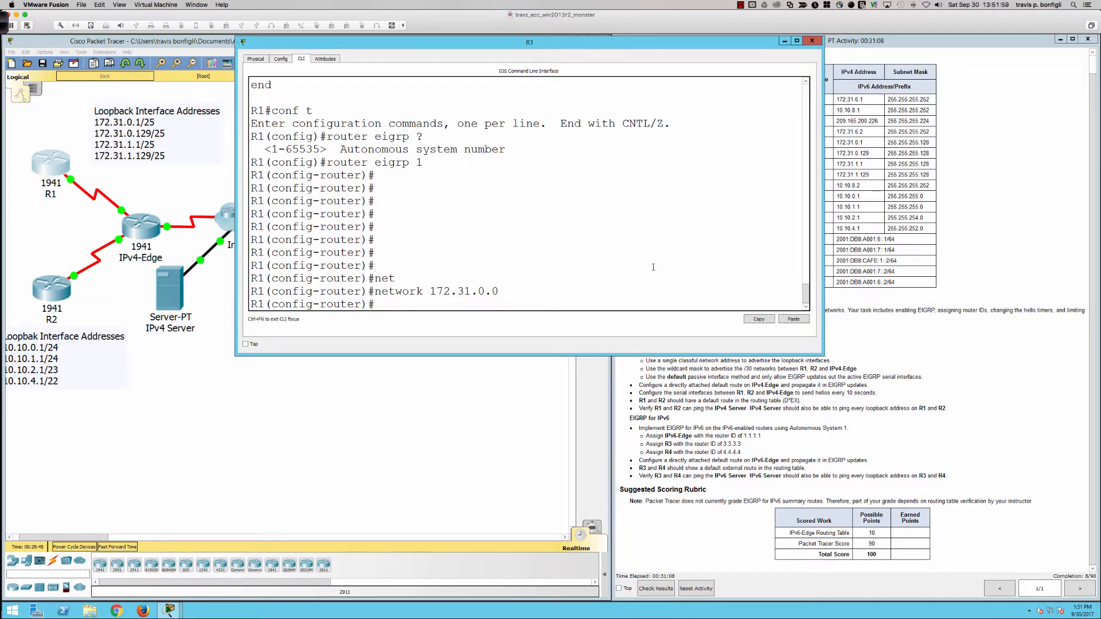
Step: Display R1's interface address summary from router configuration mode with do sh ip int bri
type("do shi p i")
key("BackSpace")
key("BackSpace")
key("BackSpace")
key("BackSpace")
key("BackSpace")
type("ip int bri")
key("Return")
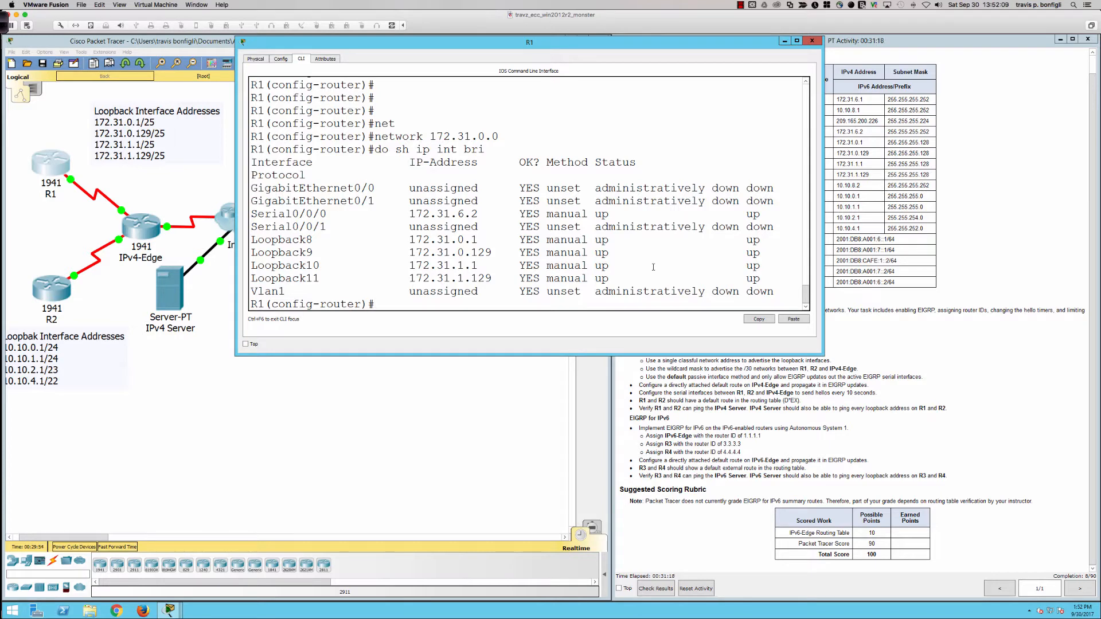
Step: Advertise R1's serial link in EIGRP as network 172.31.6.0 with wildcard mask 0.0.0.3
type("net")
key("Tab")
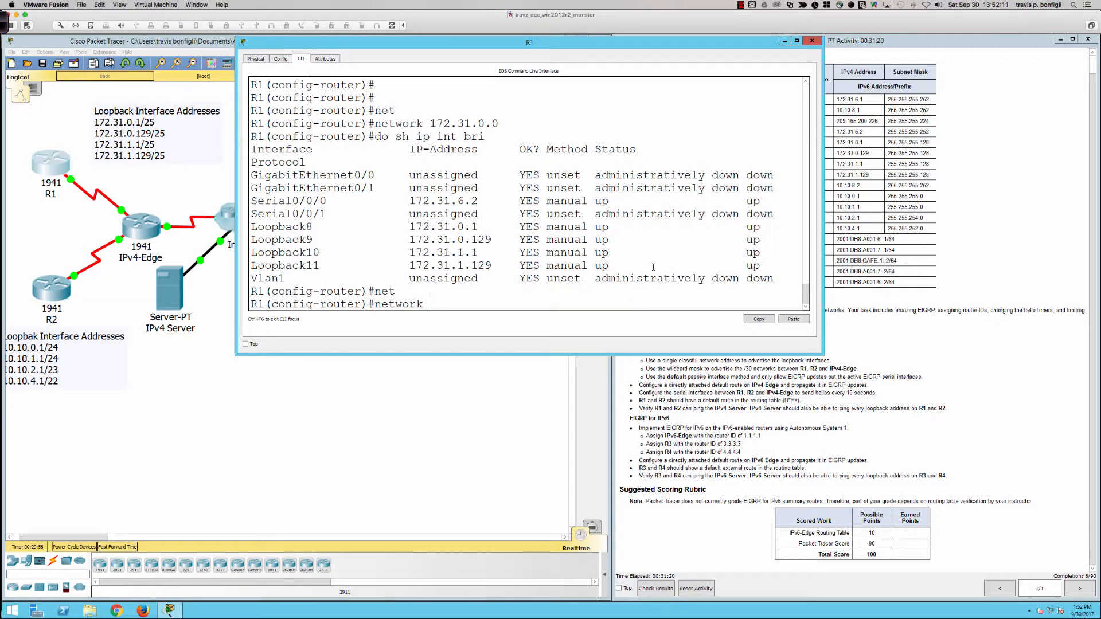
type("172.")
type("31.6")
type(".0")
type("0")
type(".0.")
key("BackSpace")
type("0.0.3")
key("Return")
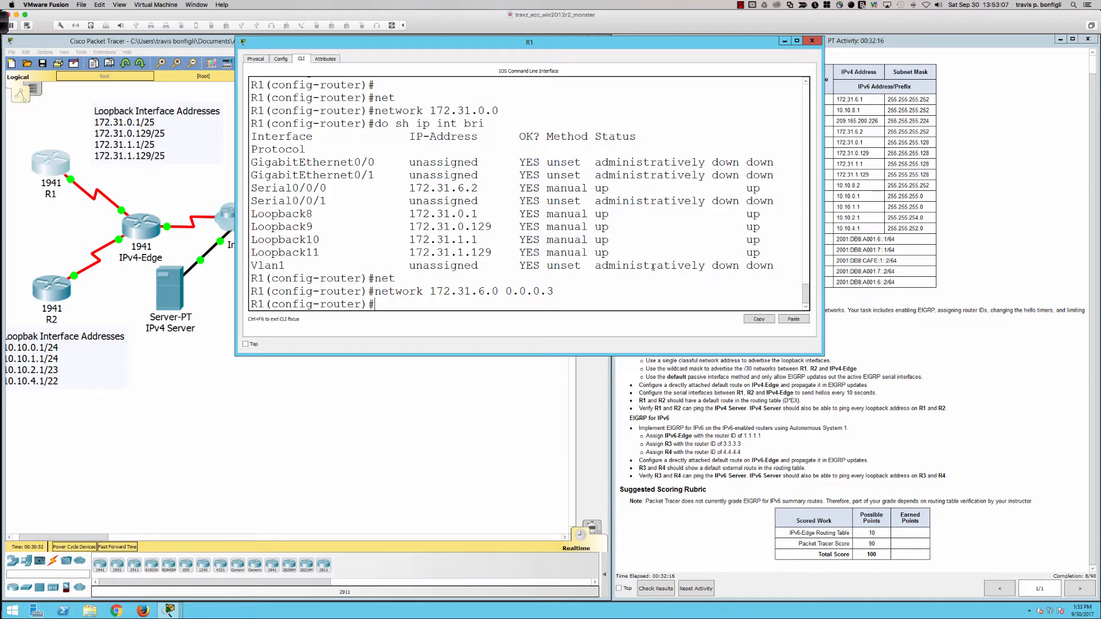
Step: Make all of R1's EIGRP interfaces passive with passive-interface default
type("def")
key("Tab")
key("BackSpace")
key("BackSpace")
key("BackSpace")
type("pas")
key("Tab")
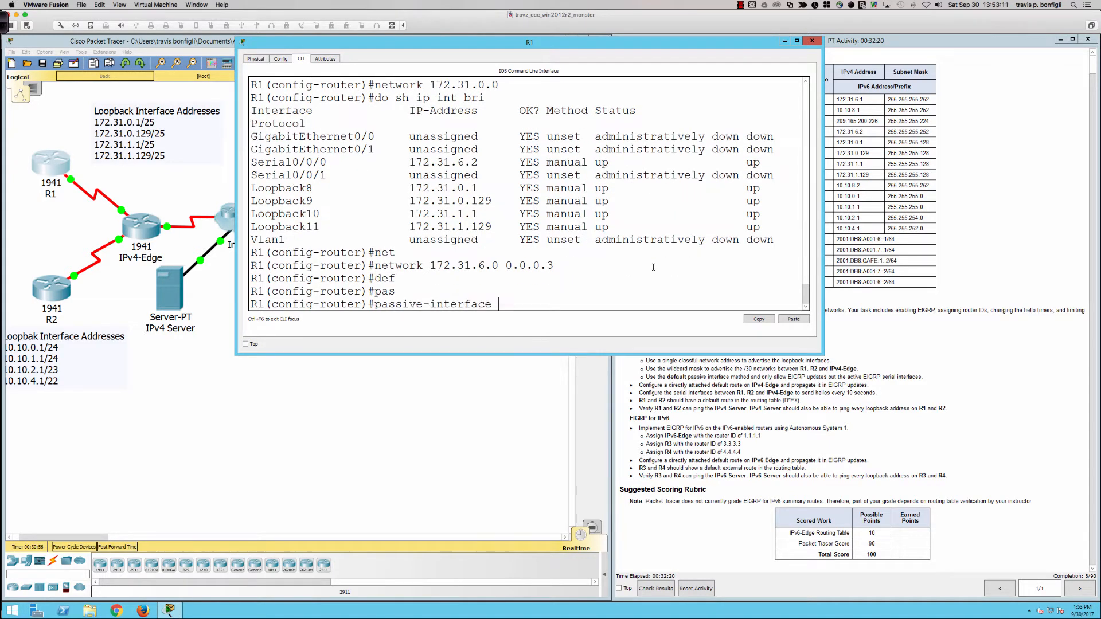
type("def")
key("Tab")
key("Return")
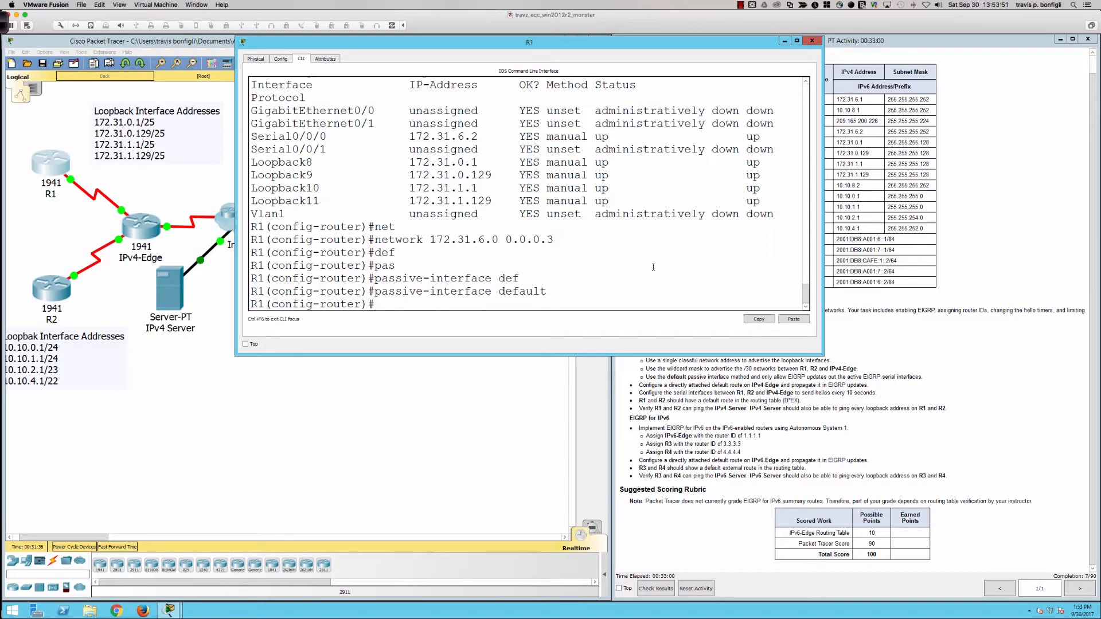
Step: Allow EIGRP updates out of R1's active serial link with no passive-interface s0/0/0
type("no pas")
key("Tab")
type("s0/0/0")
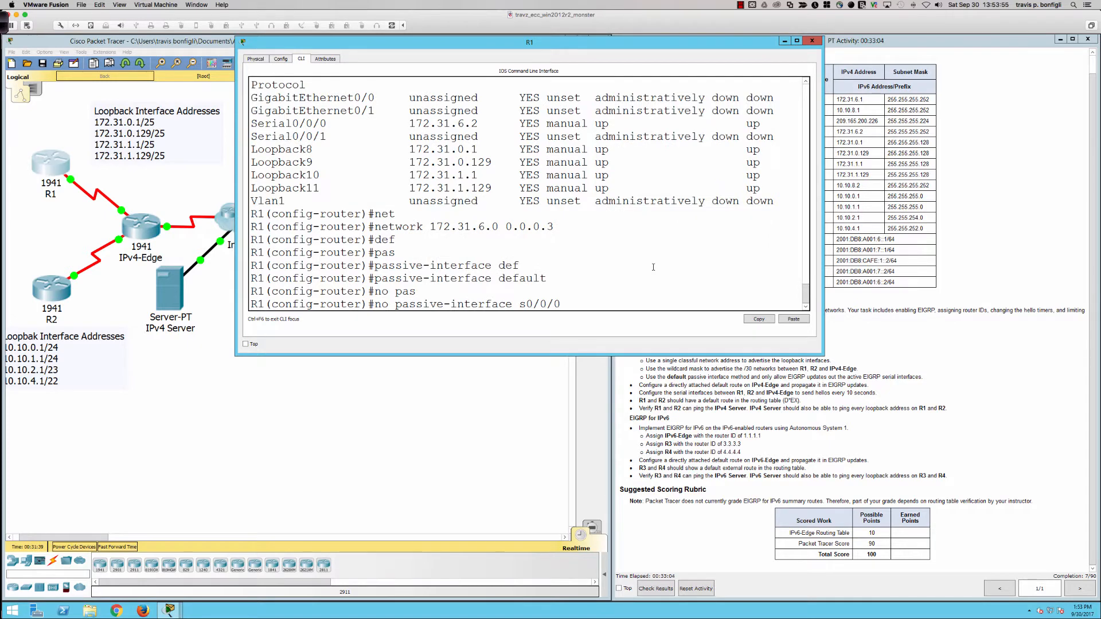
key("Return")
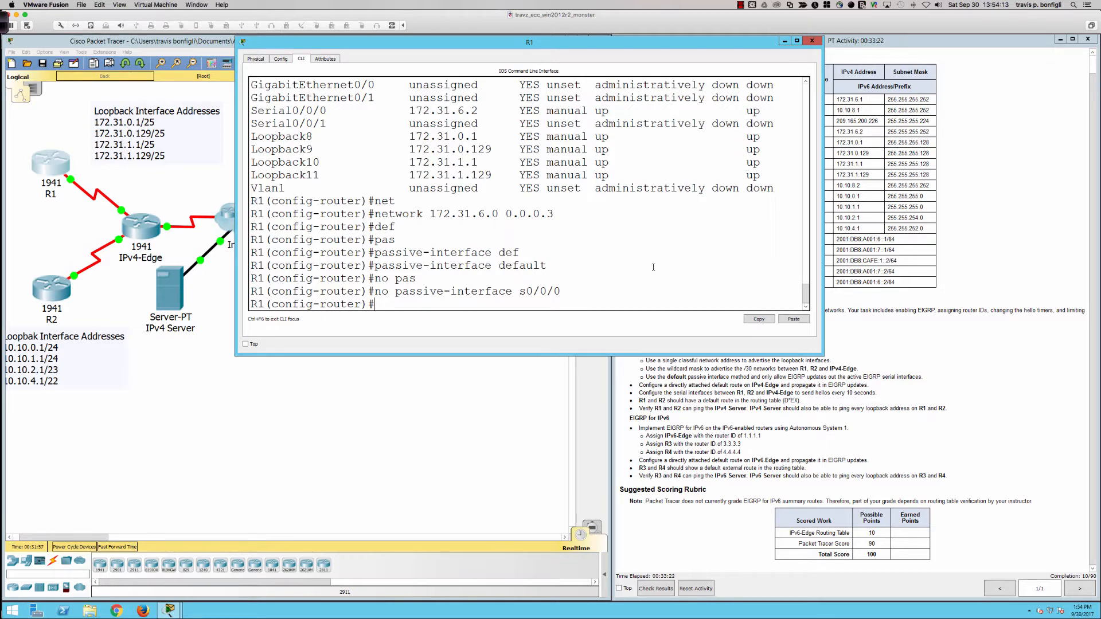
Step: Enter configuration of R1's interface s0/0/0 and list the available ip subcommands beginning with he
type("int s0/0/0")
key("Return")
type("ip")
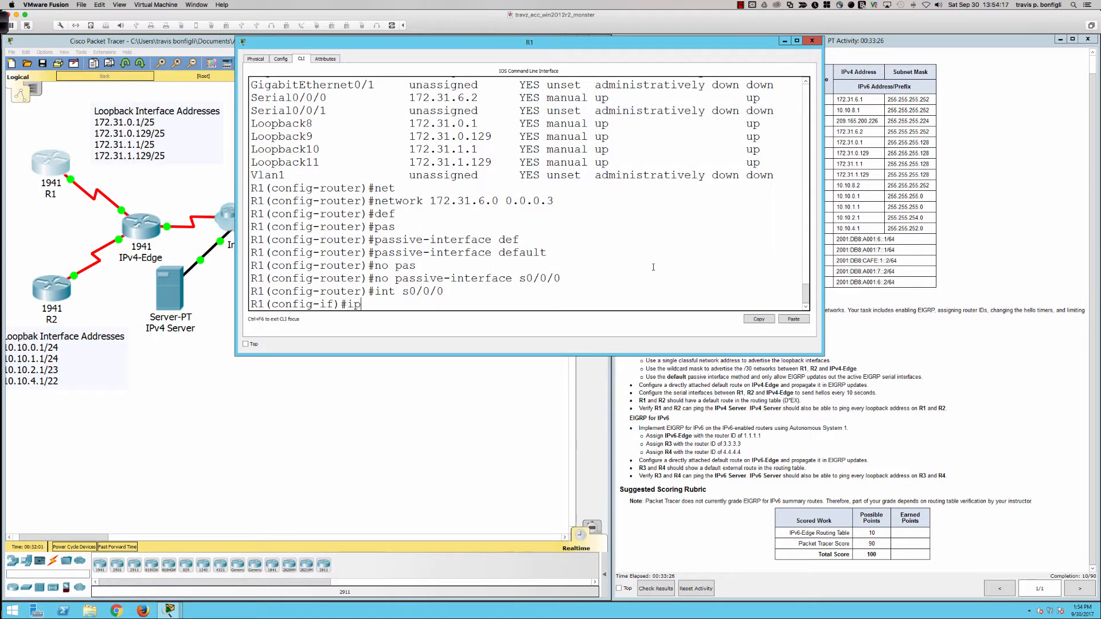
type(" eigr")
key("Tab")
key("BackSpace")
key("BackSpace")
key("BackSpace")
key("BackSpace")
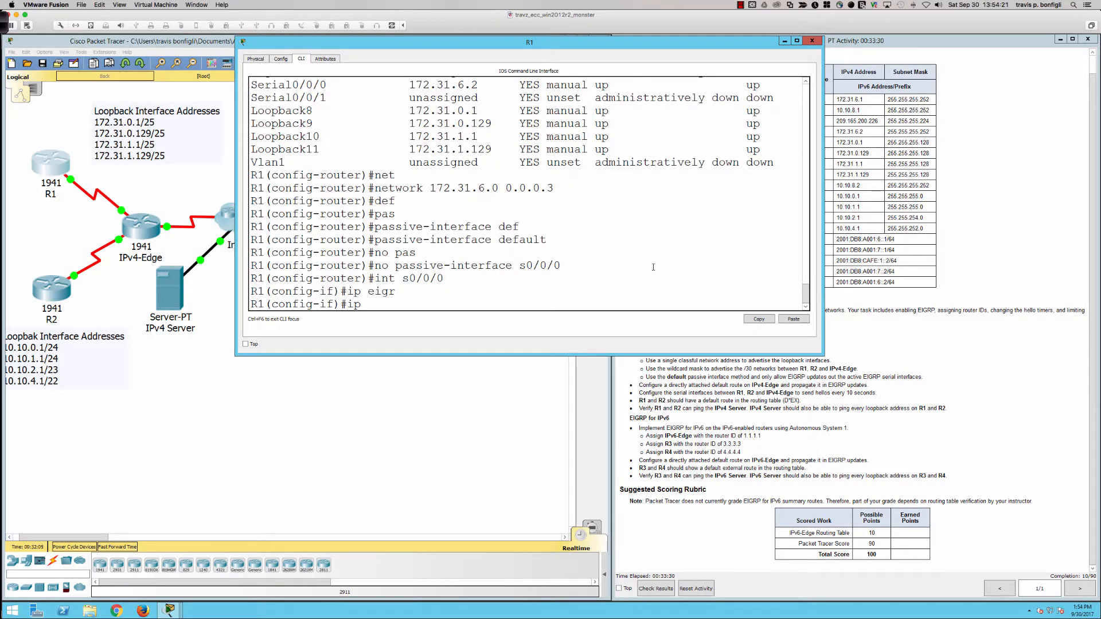
type("he")
key("Tab")
type("?")
key("BackSpace")
key("BackSpace")
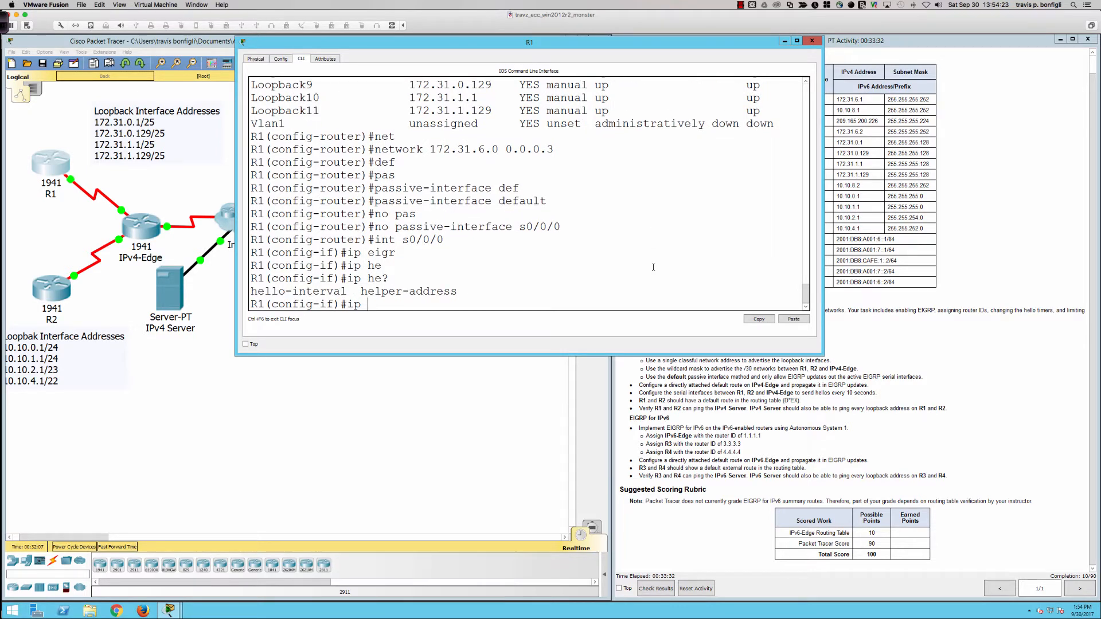
Step: Set the hello interval on R1's serial link to 10 seconds for EIGRP autonomous system 1, checking each parameter with the command help
type("hello-i")
key("Tab")
type("?")
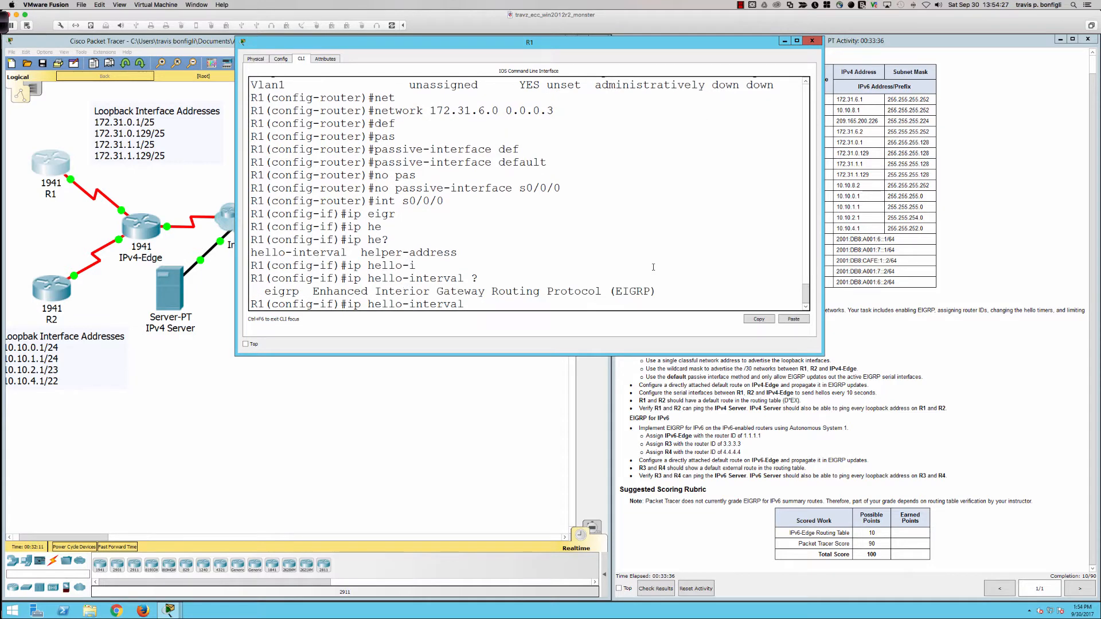
type("ei")
key("Tab")
type("?")
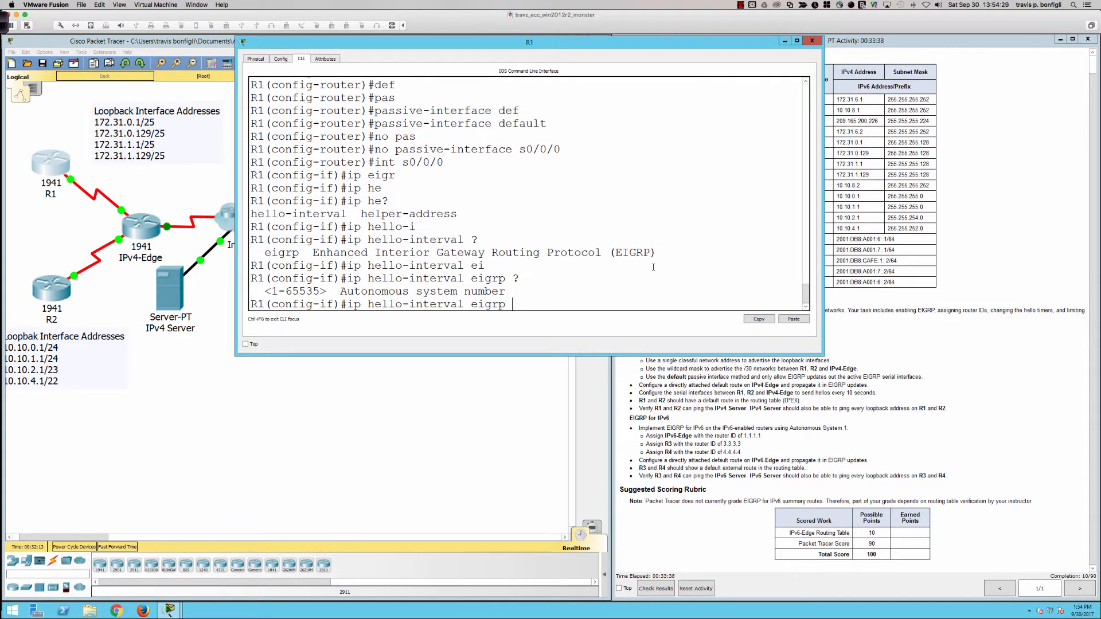
type("1 ")
type("?")
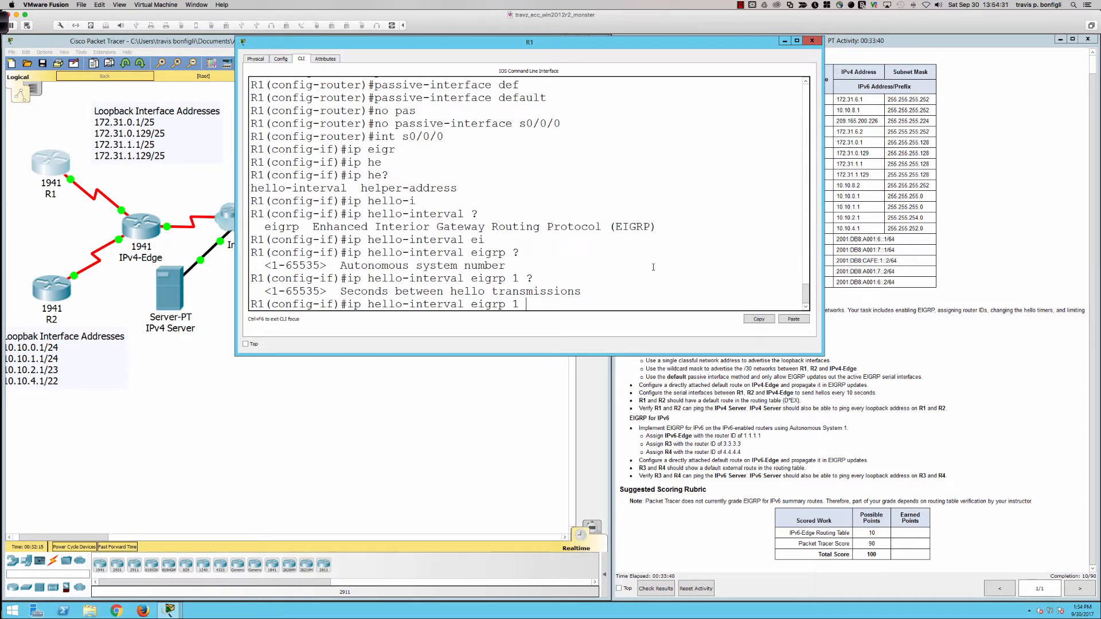
type("10")
key("Return")
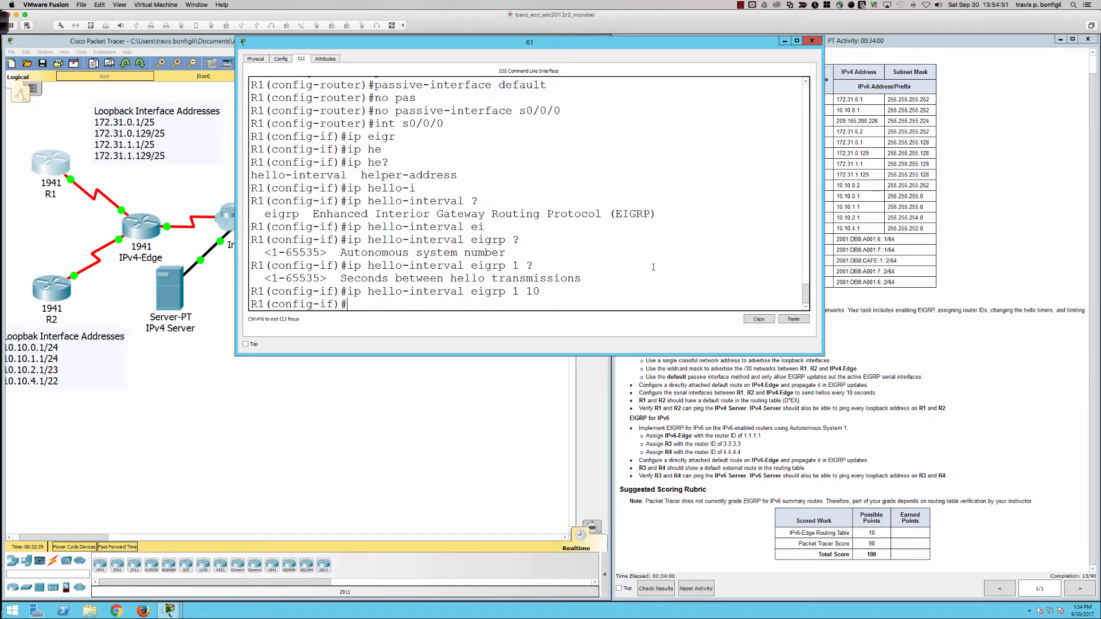
Step: Open R2's command line in a wider window near the top of the workspace and enter privileged EXEC mode
left_click(38, 294)
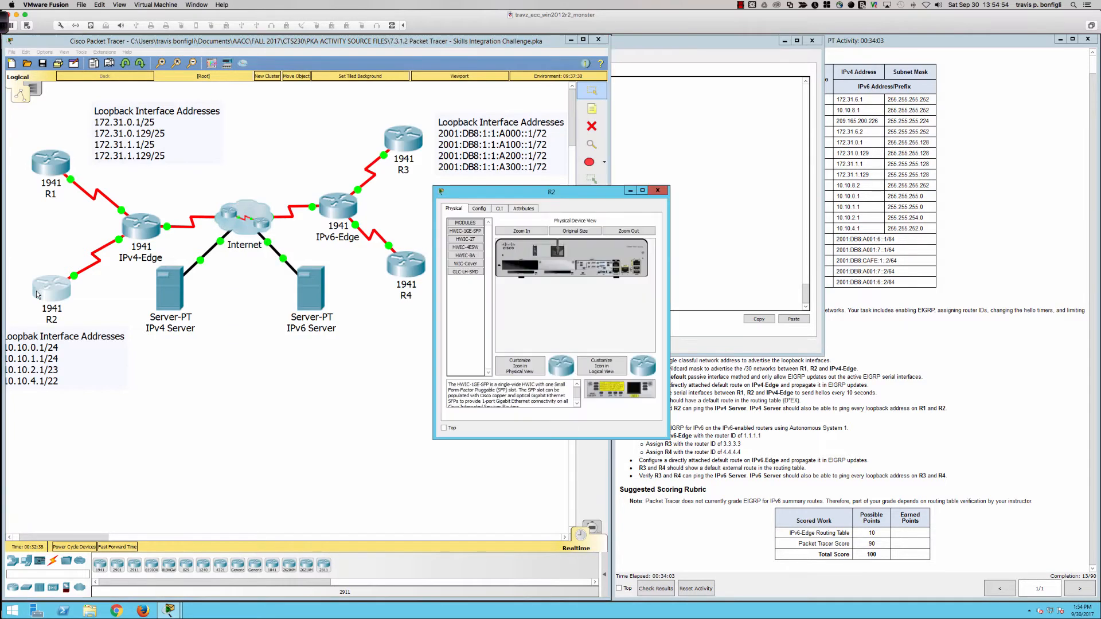
left_click(500, 209)
left_click_drag(669, 297, 1089, 297)
left_click_drag(741, 199, 601, 42)
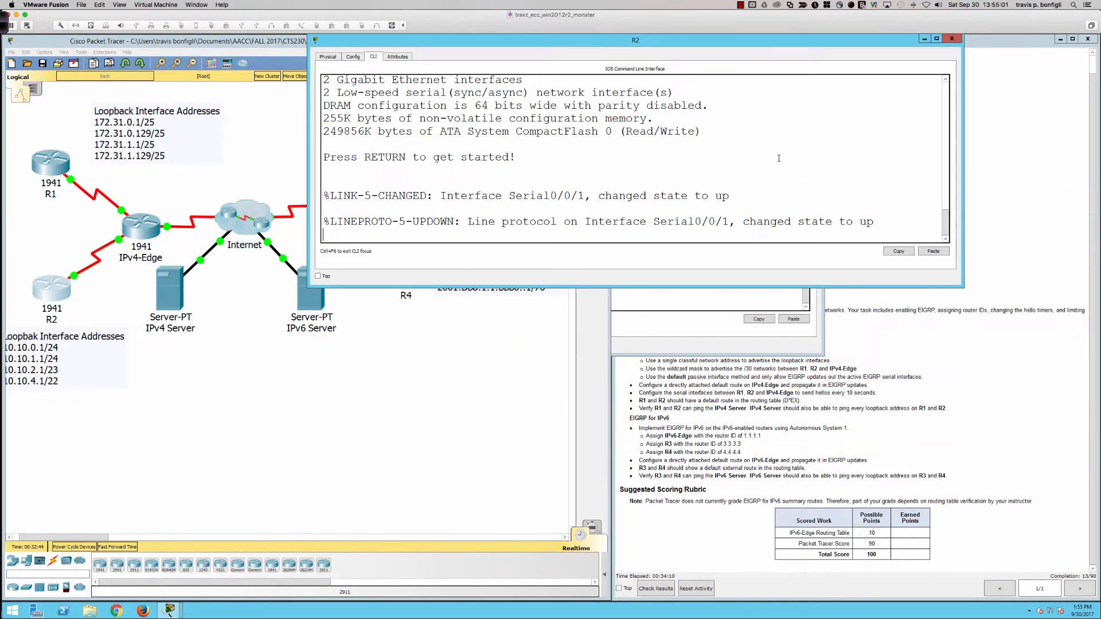
key("Return")
key("Return")
key("Return")
key("Return")
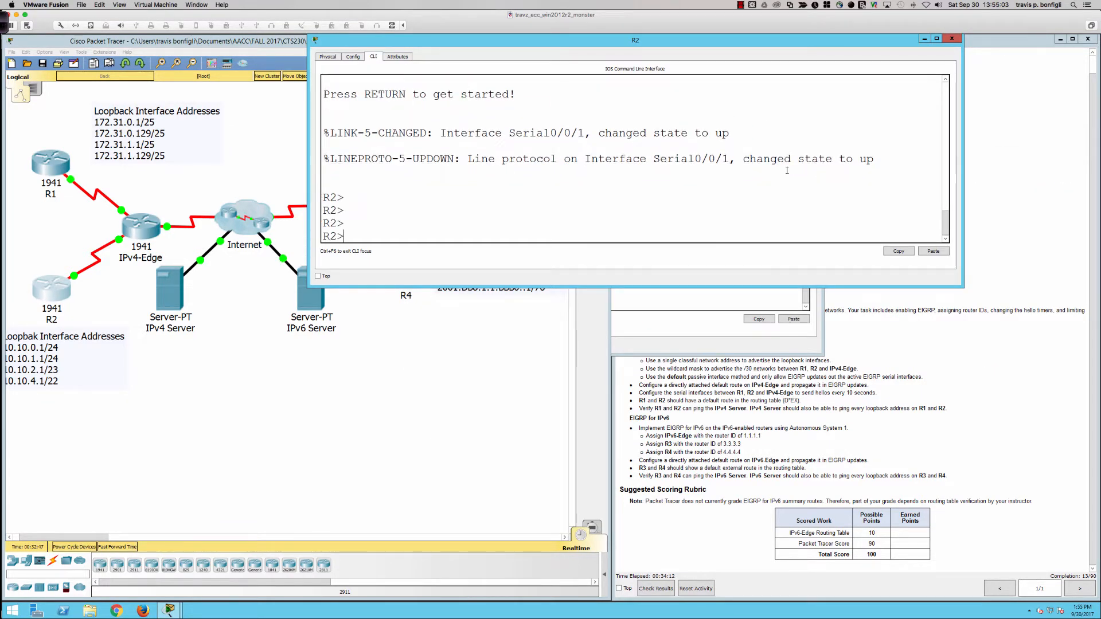
type("en")
key("Return")
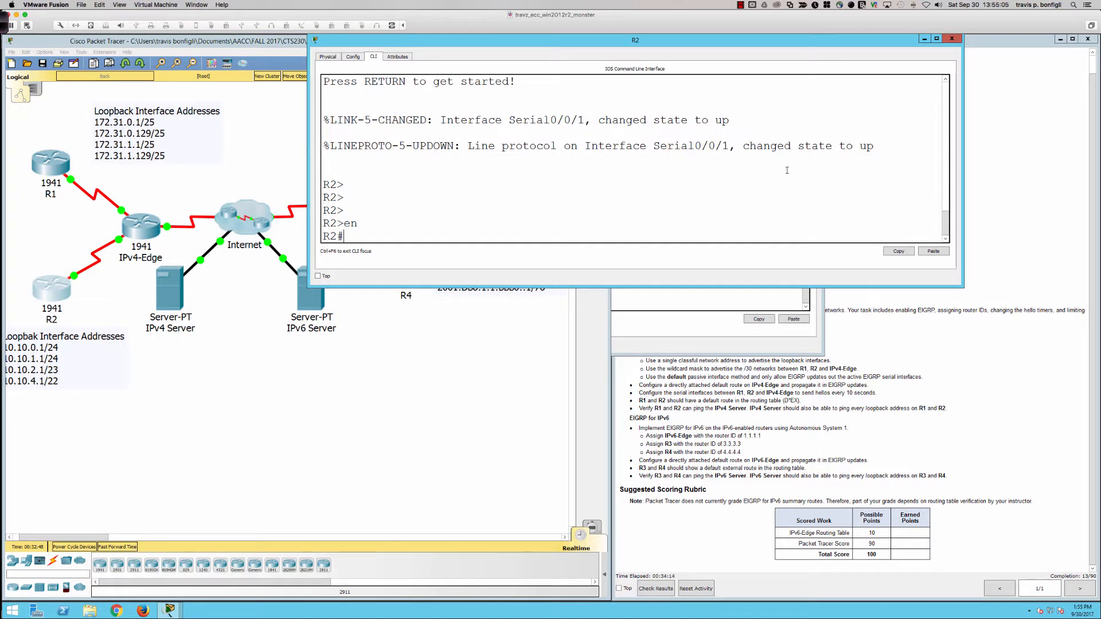
Step: Check R2 for existing EIGRP interfaces and routing protocols with sh ip eigrp inter and sh ip protocols
type("sh ip eigrp inter")
key("Return")
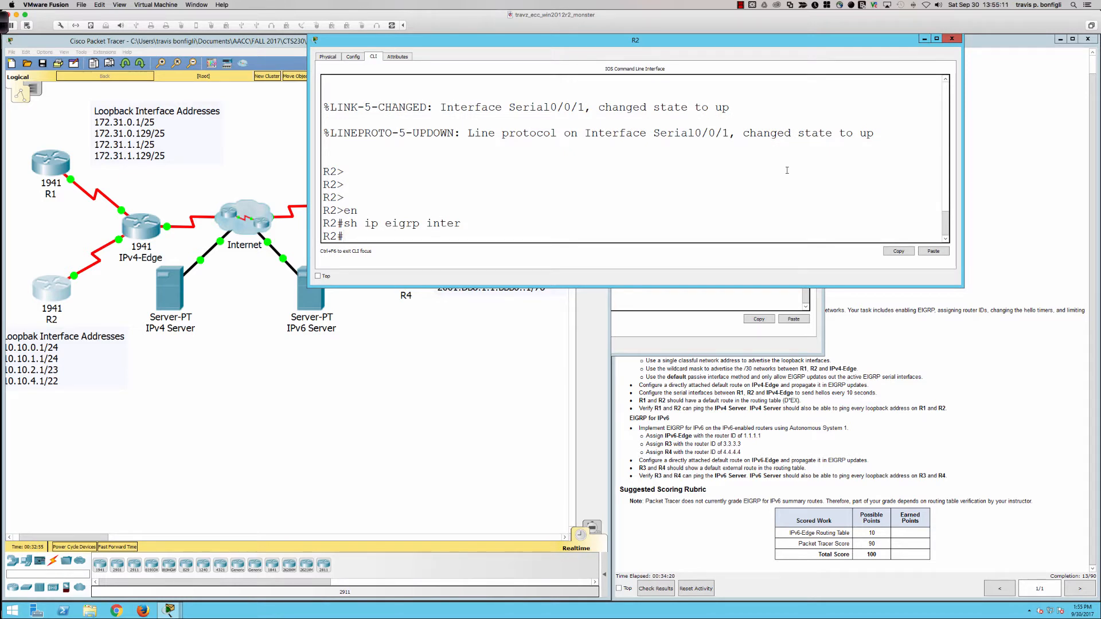
type("sh ip protocols")
key("Return")
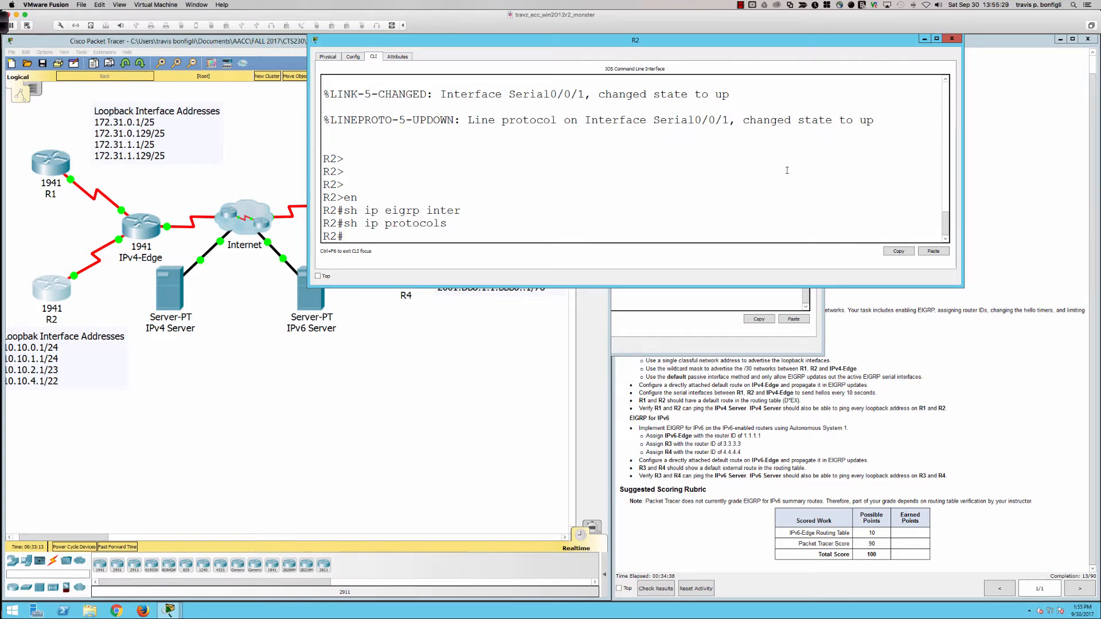
Step: Enable EIGRP autonomous system 1 on R2 and make all its interfaces passive with passive-interface default
type("conf t")
key("Return")
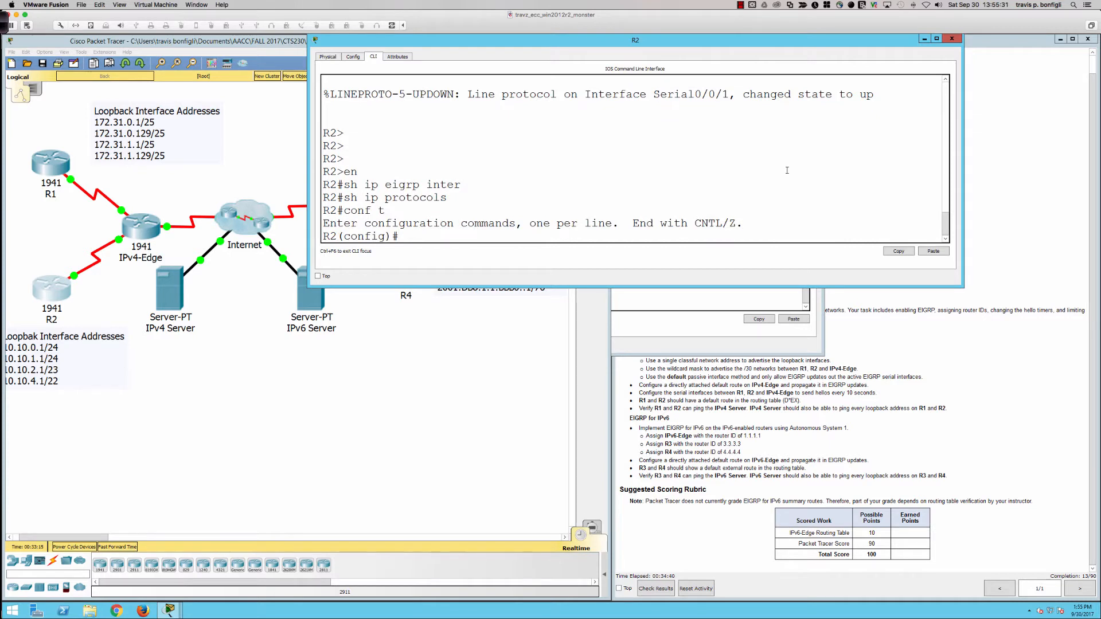
type("router eigrp 1")
key("Return")
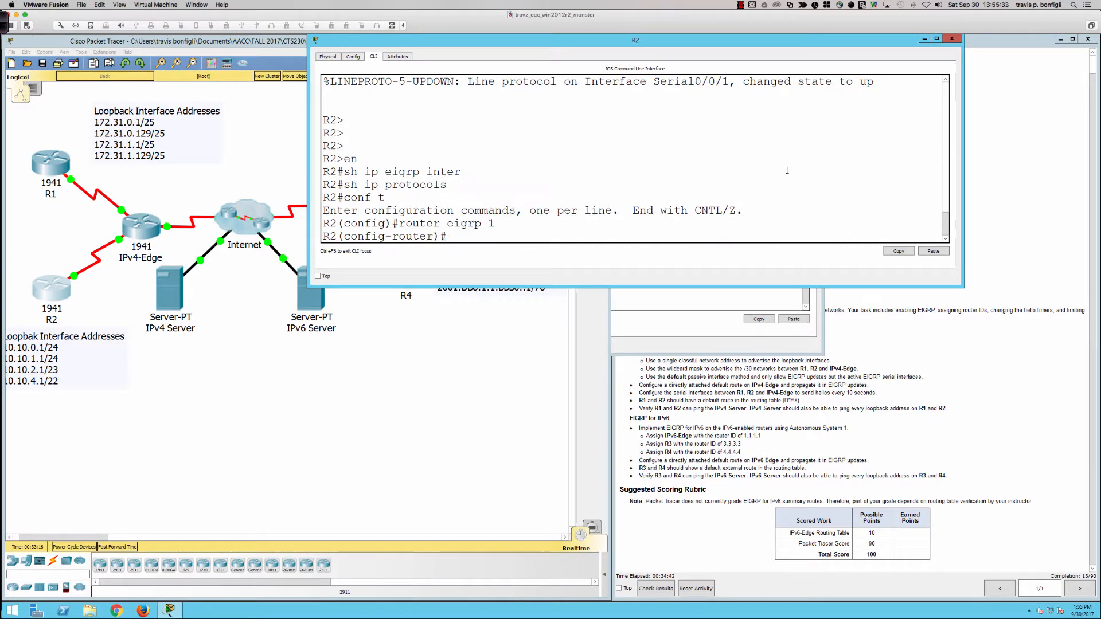
type("pa")
key("Tab")
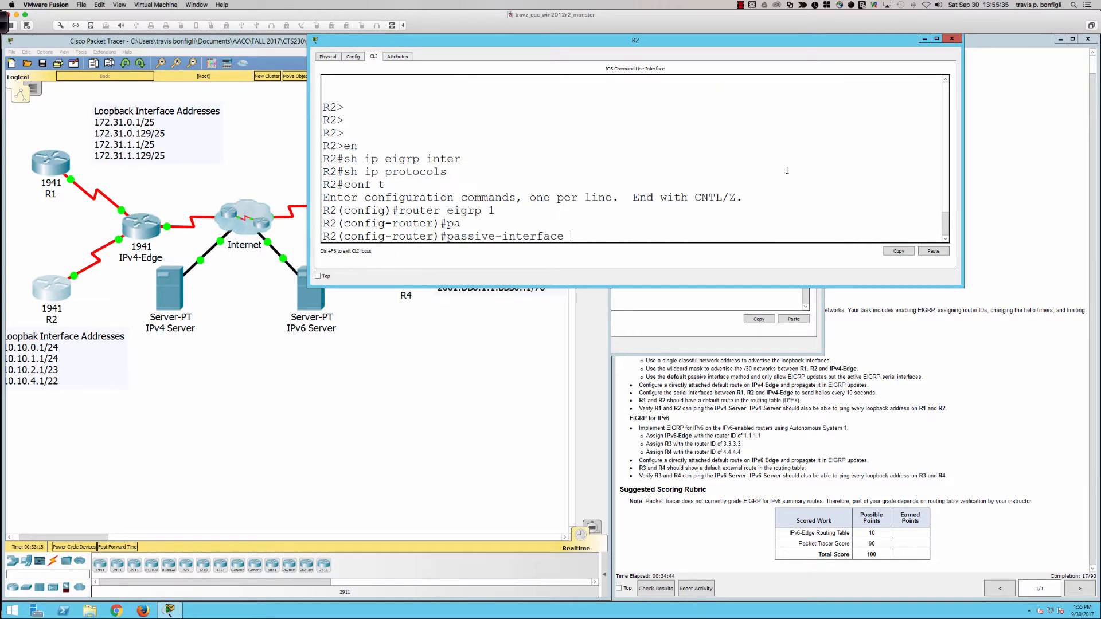
type("def")
key("Tab")
key("Return")
Step: Display R2's interface address summary from router configuration mode with do sh ip int bri
type("no pas")
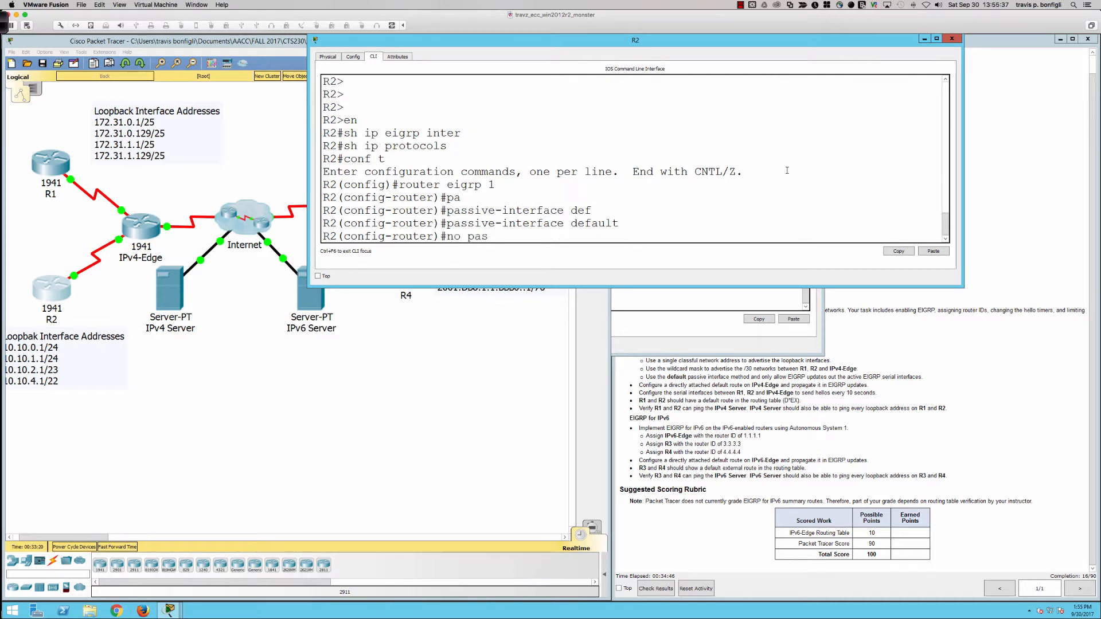
key("Tab")
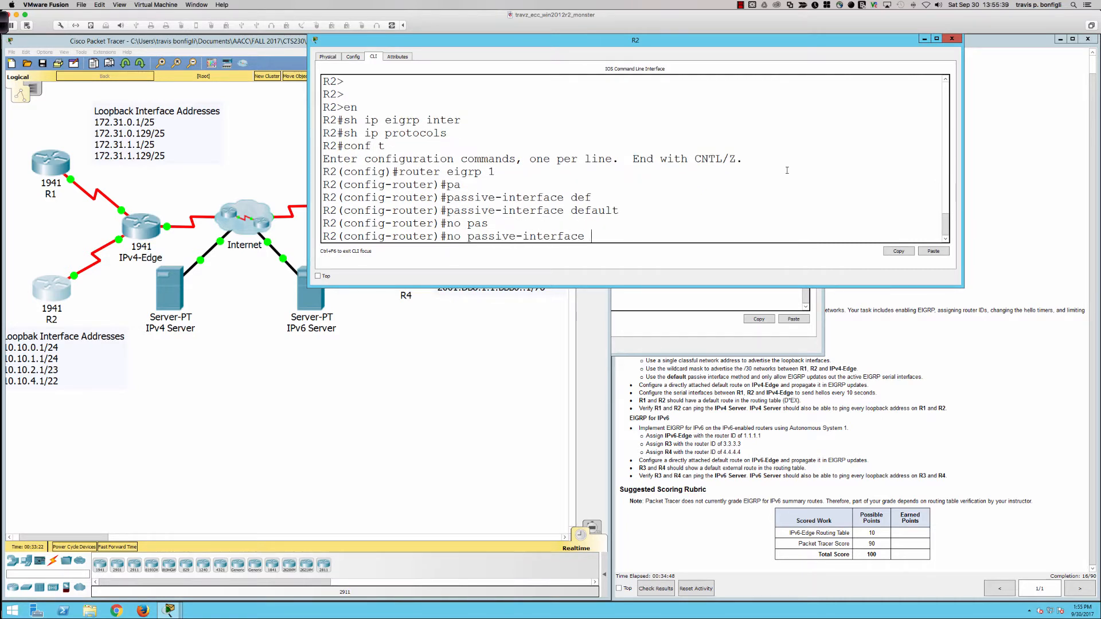
key("BackSpace")
key("BackSpace")
key("BackSpace")
key("BackSpace")
key("BackSpace")
key("BackSpace")
key("BackSpace")
key("BackSpace")
key("BackSpace")
key("BackSpace")
key("BackSpace")
key("BackSpace")
key("BackSpace")
key("BackSpace")
key("BackSpace")
key("BackSpace")
key("BackSpace")
key("BackSpace")
key("BackSpace")
key("BackSpace")
type("do sh ip int bri")
key("Return")
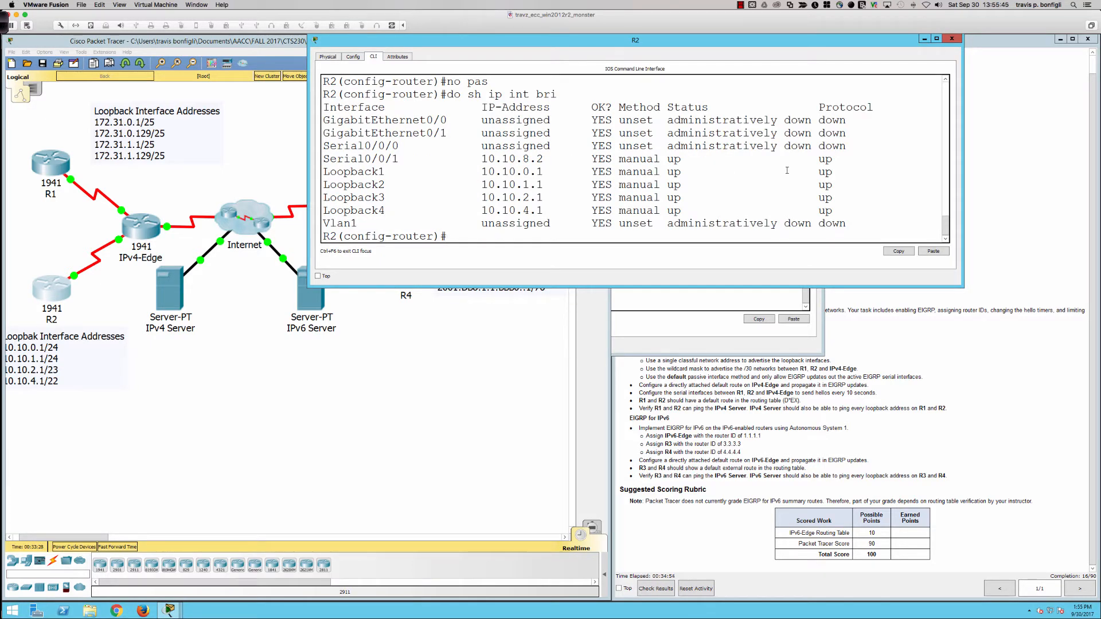
Step: Allow EIGRP updates out of R2's active serial link with no passive-interface s0/0/1
key("Tab")
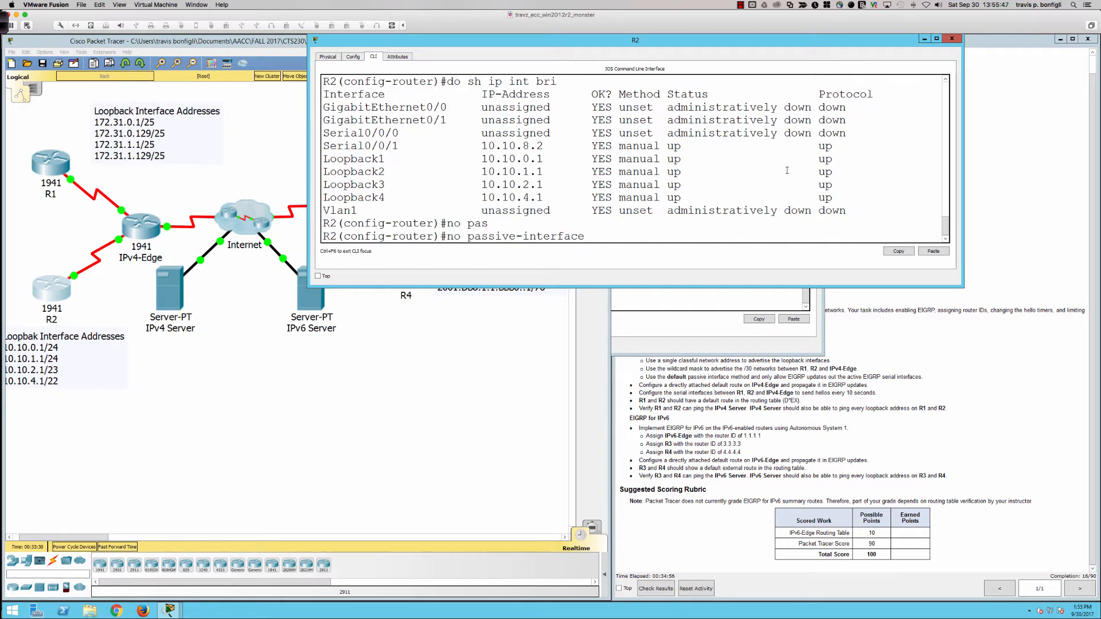
type("s0/0/1")
key("Return")
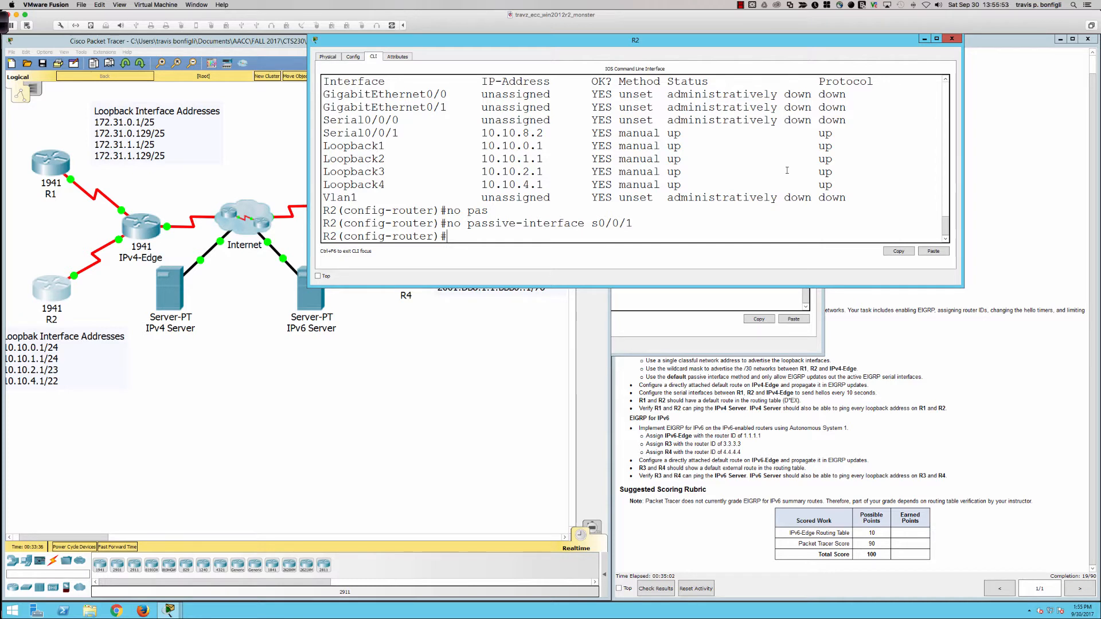
Step: Advertise R2's loopback networks in EIGRP as the classful network 10.0.0.0 with wildcard mask 0.255.255.255
type("net")
key("Tab")
type("10.0.0.0 0.0.0")
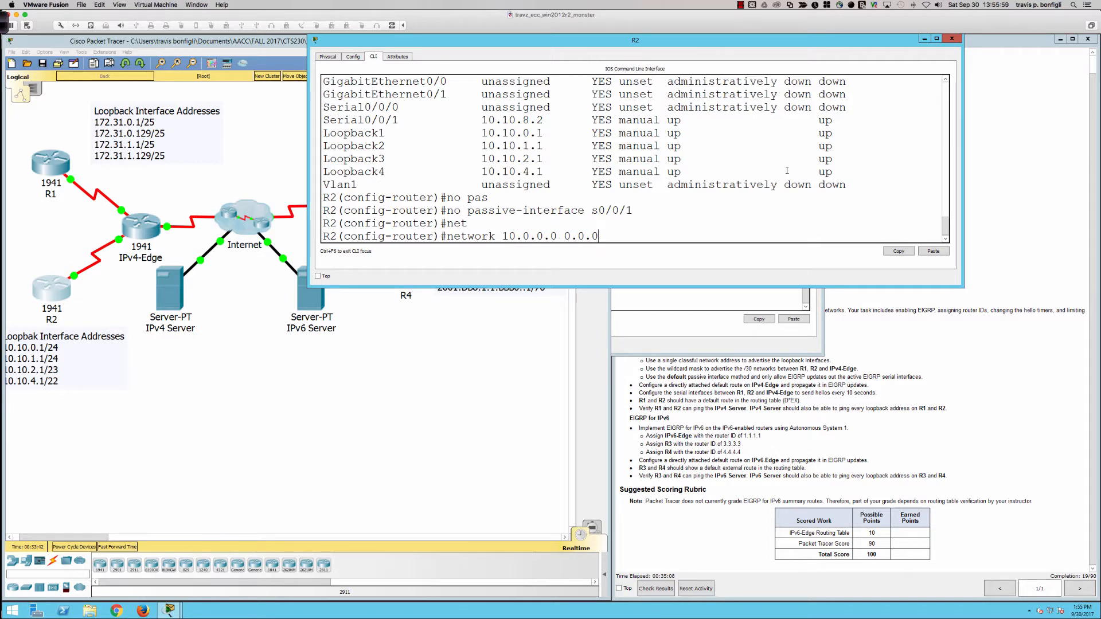
key("BackSpace")
key("BackSpace")
key("BackSpace")
type("255.255.255")
key("Return")
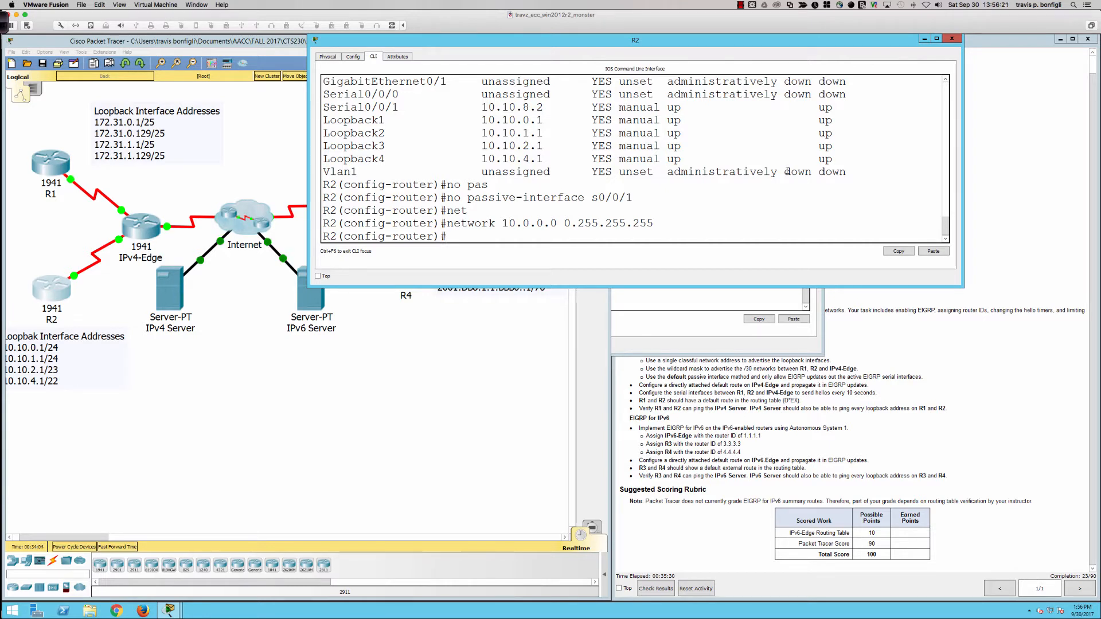
Step: Advertise R2's serial link in EIGRP as network 10.10.8.0 with wildcard mask 0.0.0.3
type("net")
key("Tab")
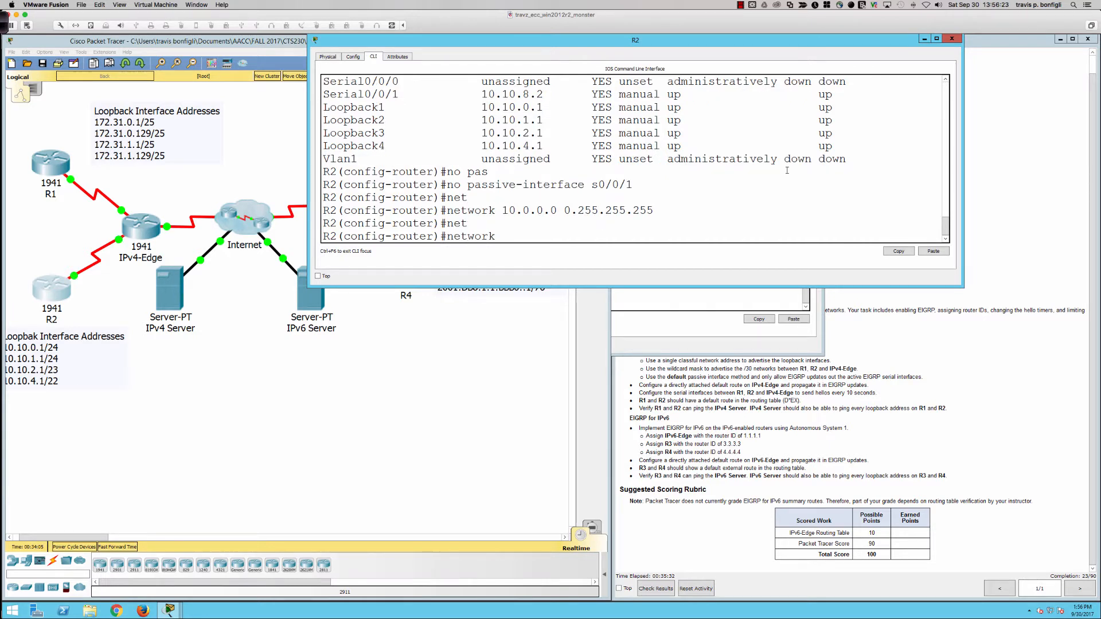
type("10.10.8.0 0.0.0.3")
key("Return")
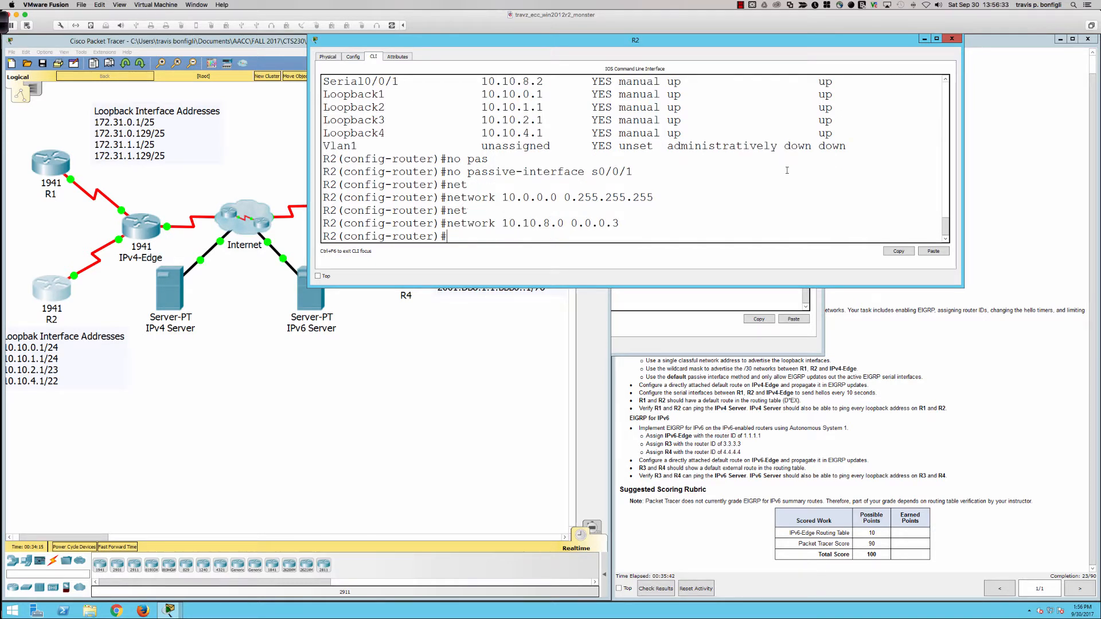
Step: Review the router eigrp 1 section of R2's running configuration with do sh run
type("do sh run")
key("Return")
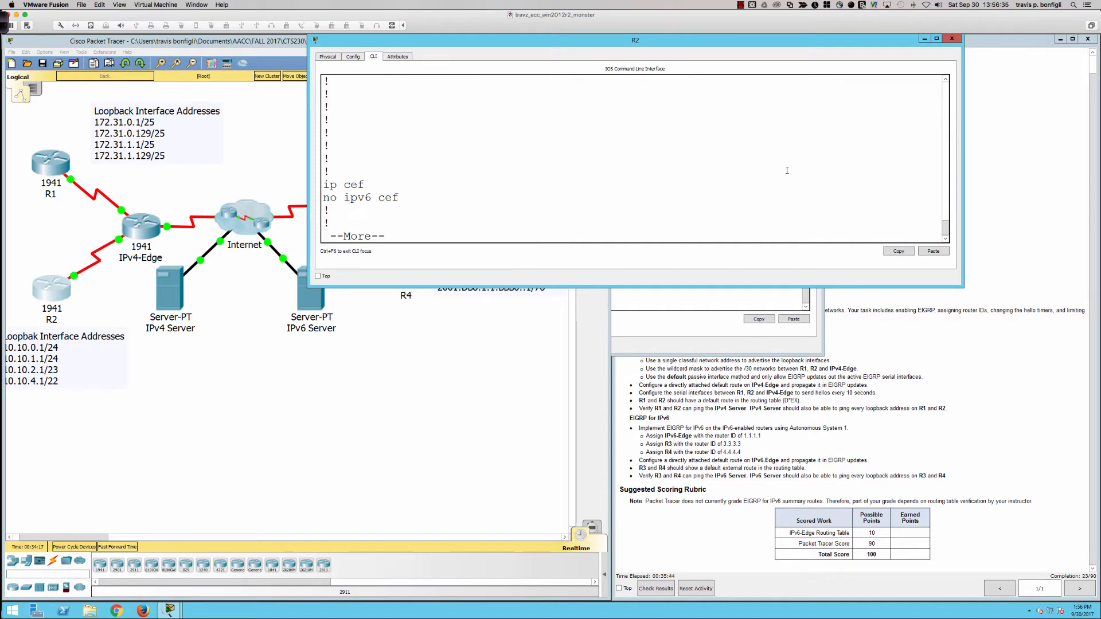
key("space")
key("space")
key("space")
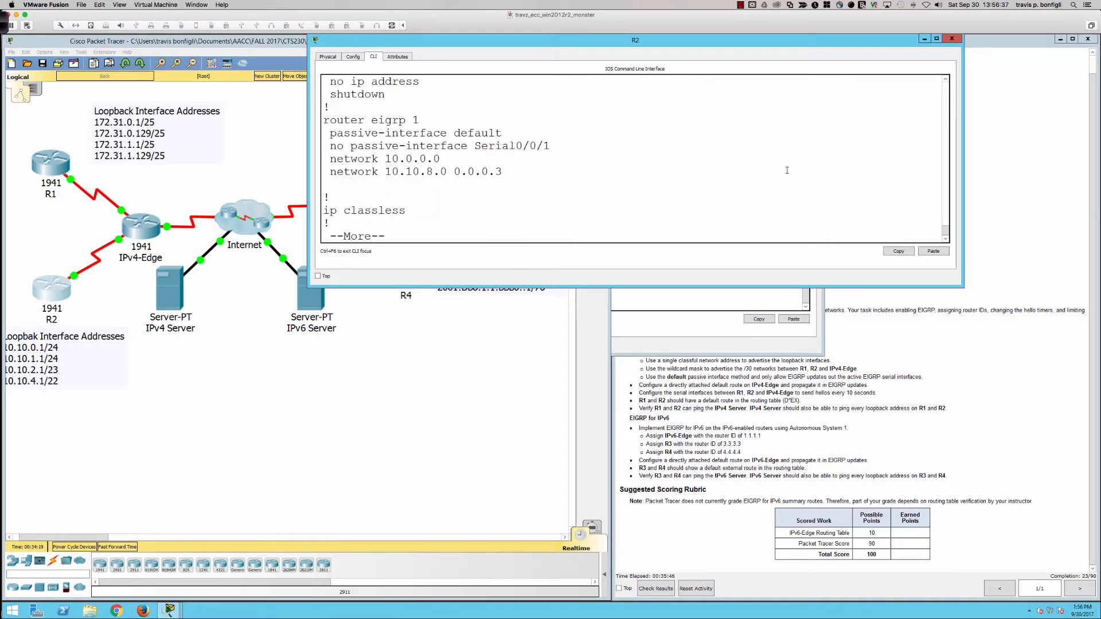
key("q")
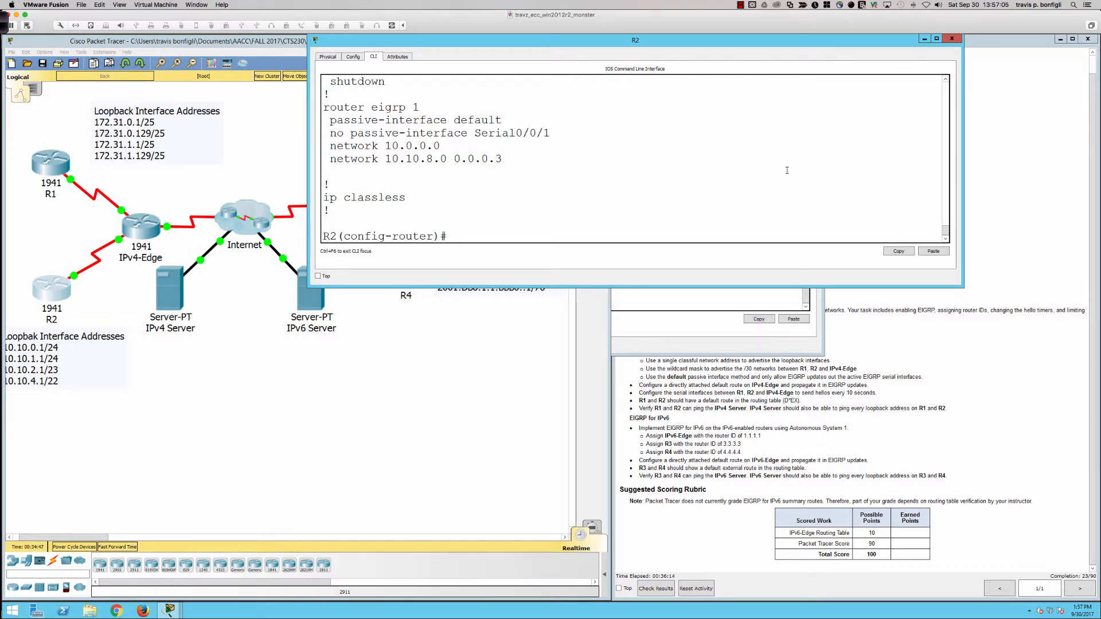
Step: Set the EIGRP hello interval on R2's interface s0/0/1 to 10 seconds with ip hello-interval eigrp 1 10
type("int s0/0/1")
key("Return")
type("ig-if)#i")
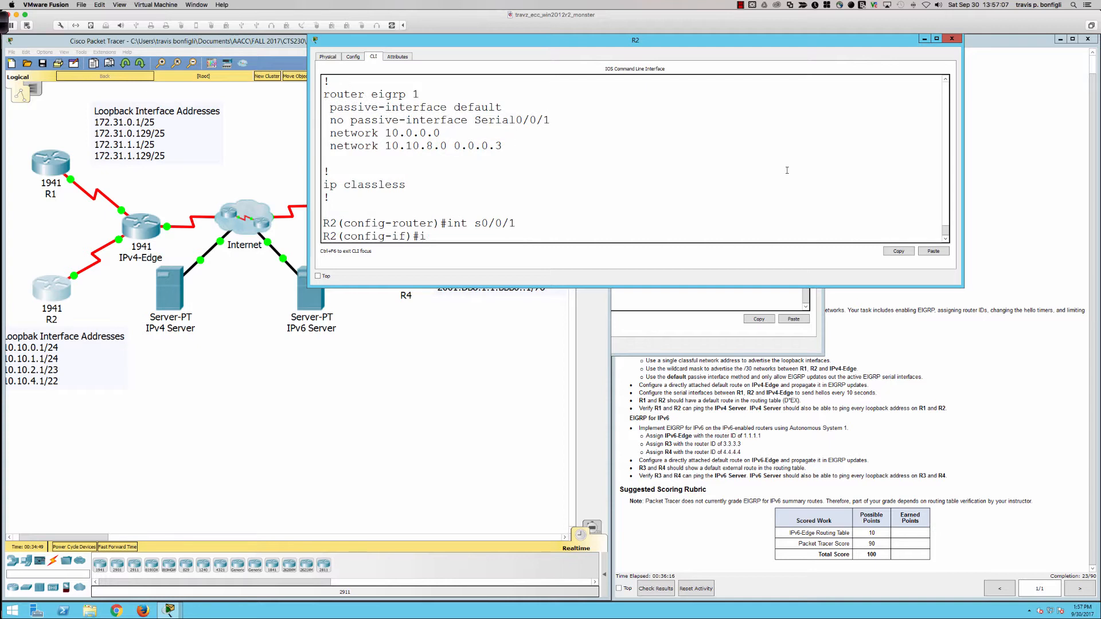
type("p hello-")
key("Tab")
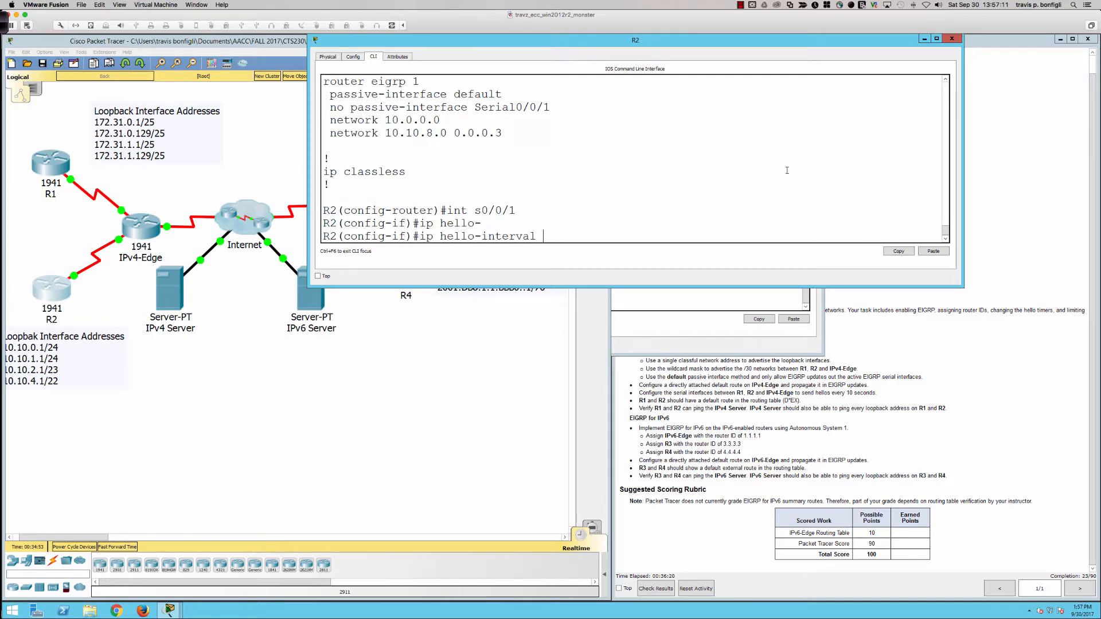
type("ei")
key("Tab")
type("1 10")
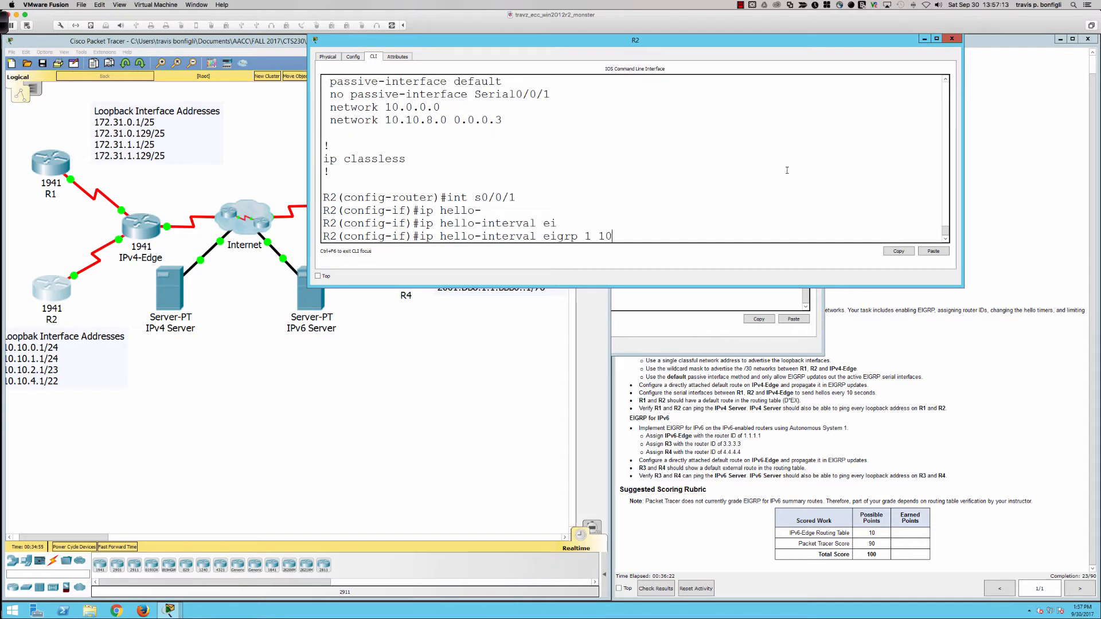
key("Return")
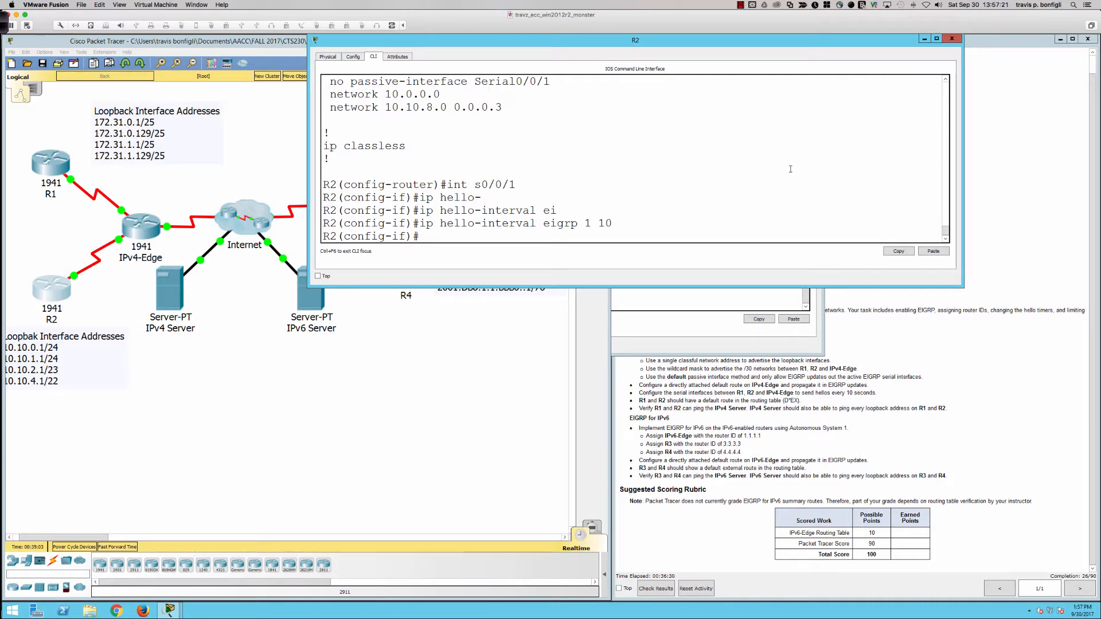
Step: Open the IPv4-Edge router's command line in a wider window near the top of the workspace and bring up its prompt
left_click(140, 230)
left_click(499, 208)
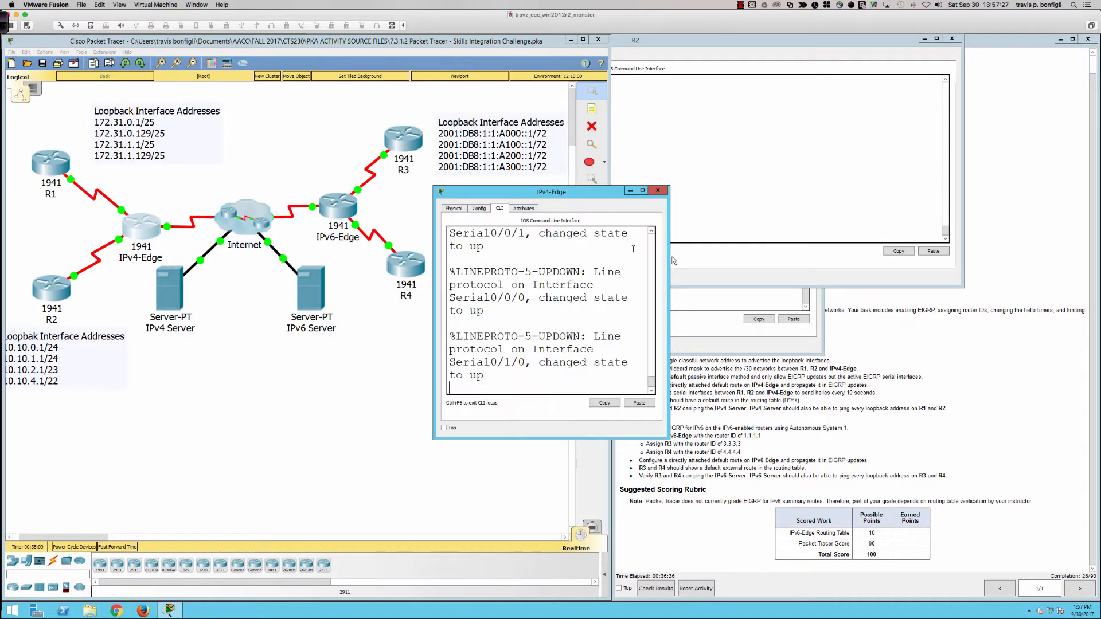
left_click_drag(668, 260, 1066, 270)
left_click_drag(673, 194, 601, 64)
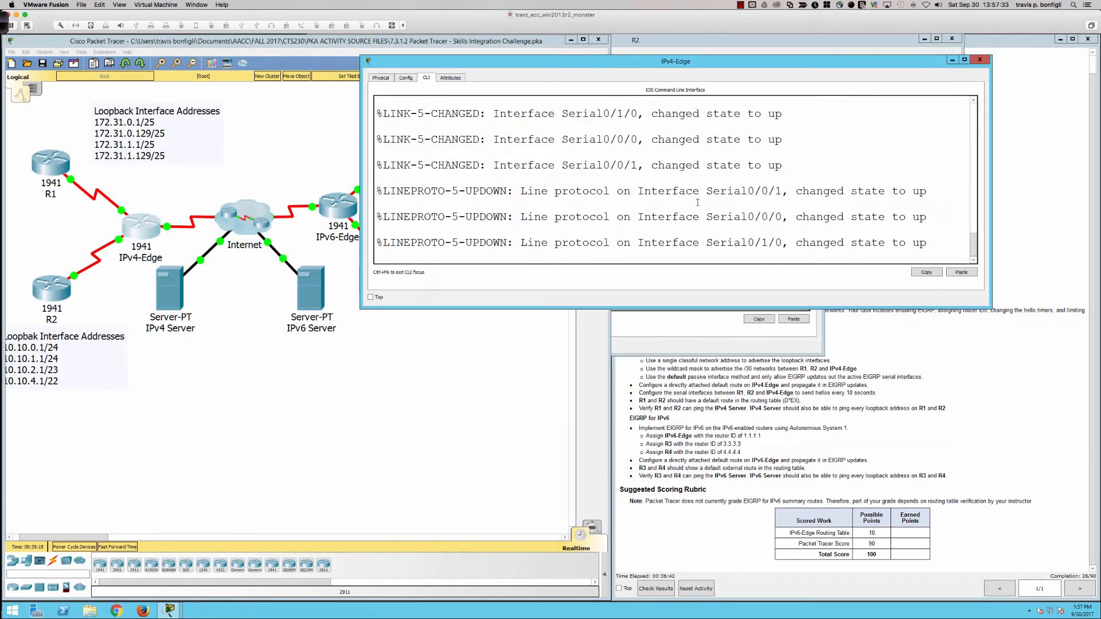
key("Return")
key("Return")
key("Return")
key("Return")
key("Return")
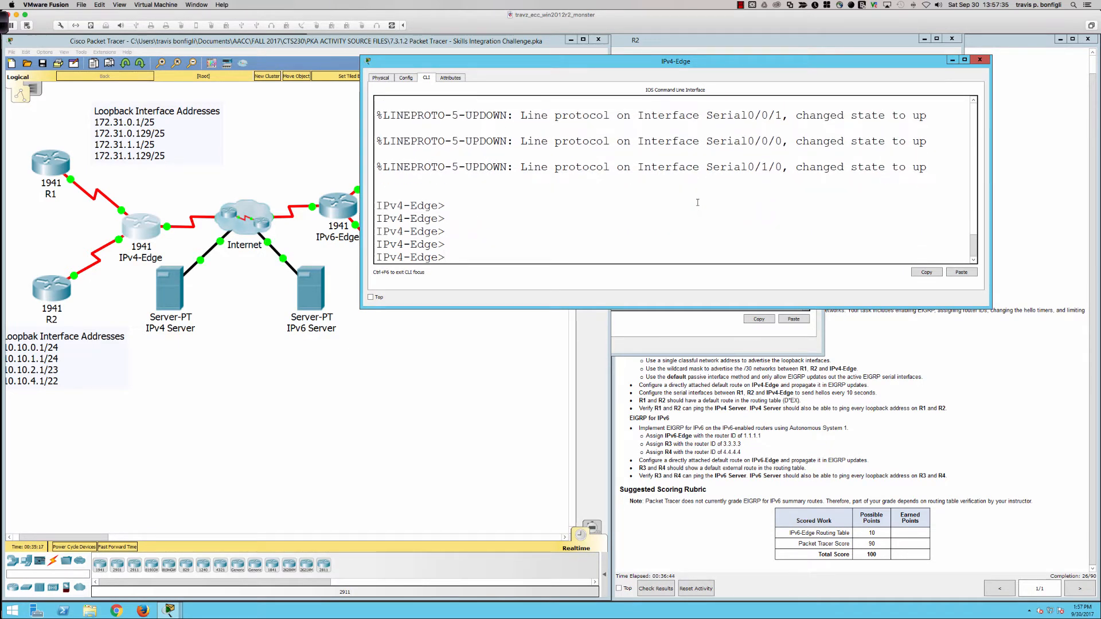
Step: Enter privileged EXEC mode on the IPv4-Edge router with the enable command
type("en")
key("Tab")
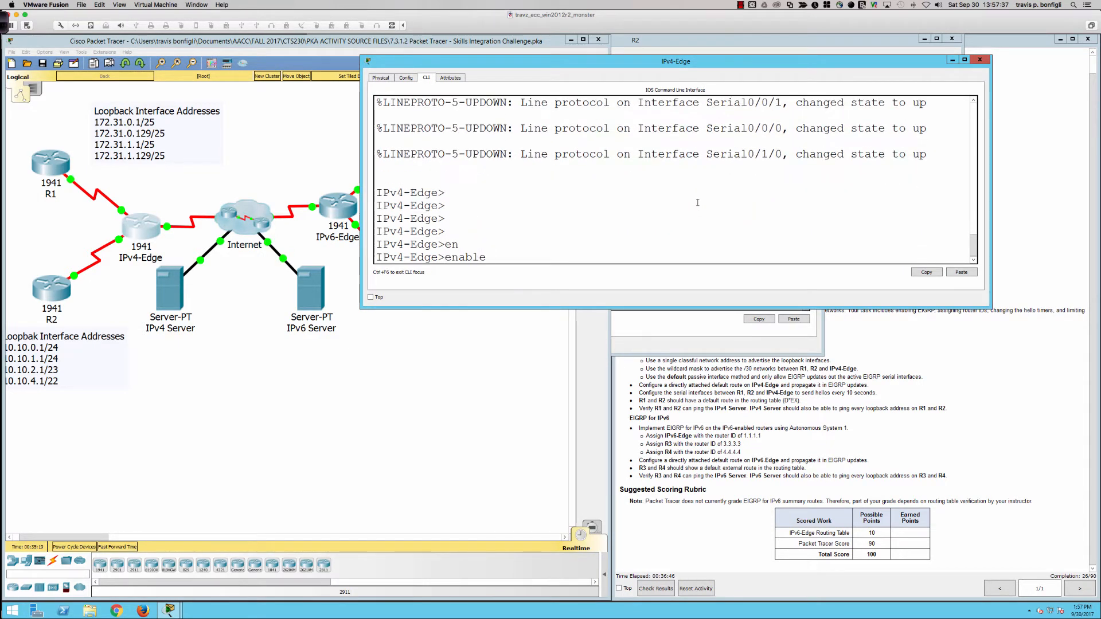
key("Return")
key("Return")
key("Return")
key("Return")
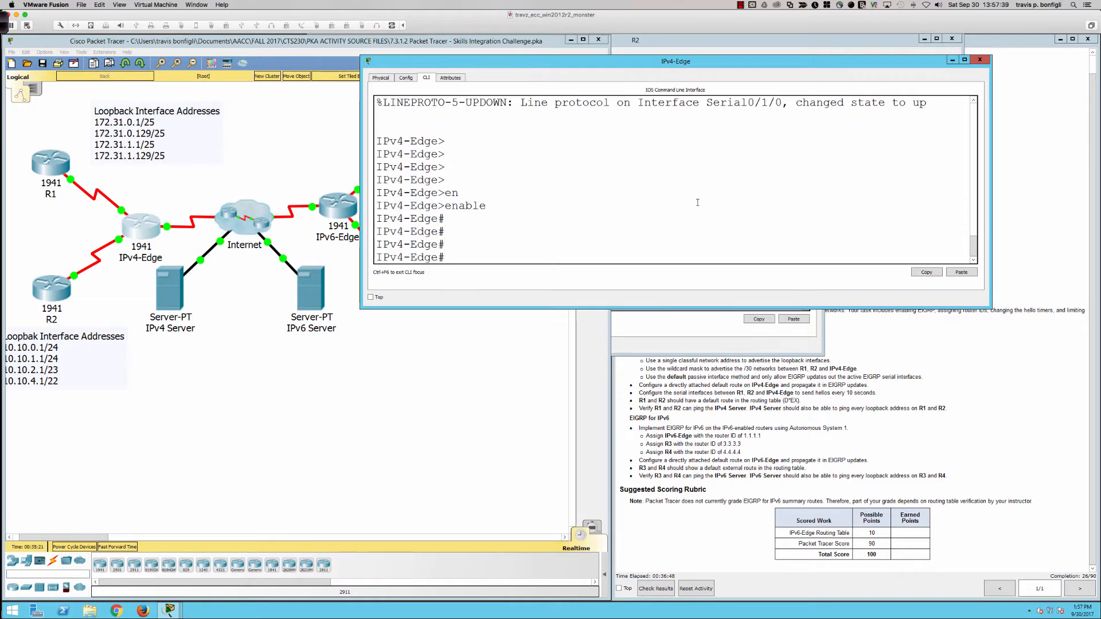
Step: Check IPv4-Edge for existing routing settings with sh ip protocols and sh ip eigrp inter
type("sh ip protocols")
key("Return")
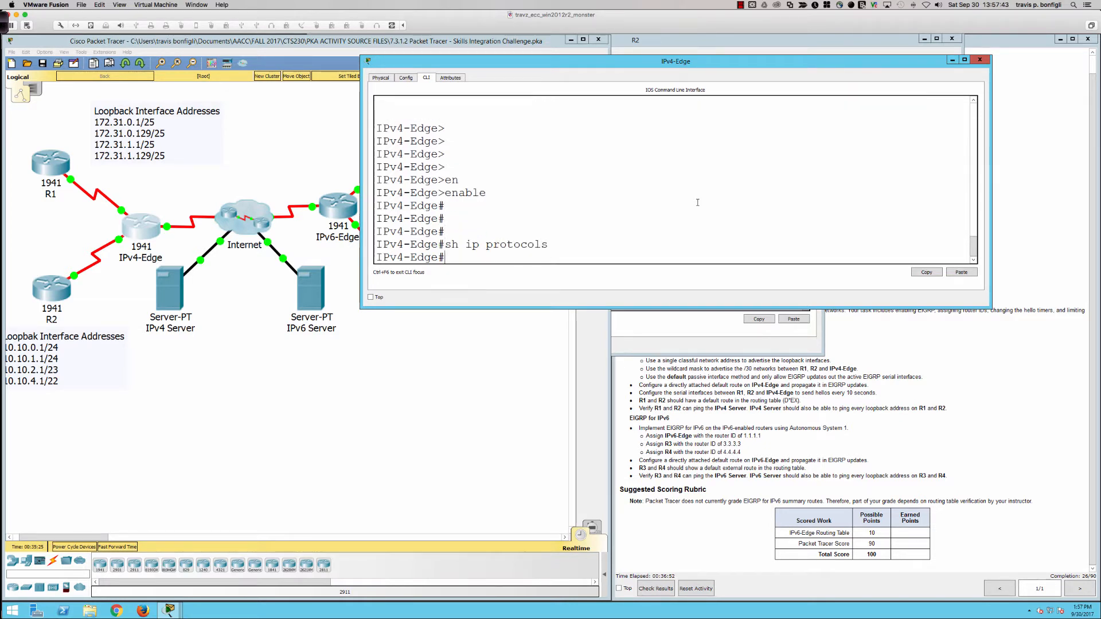
type("sh ip eigrp inter")
key("Return")
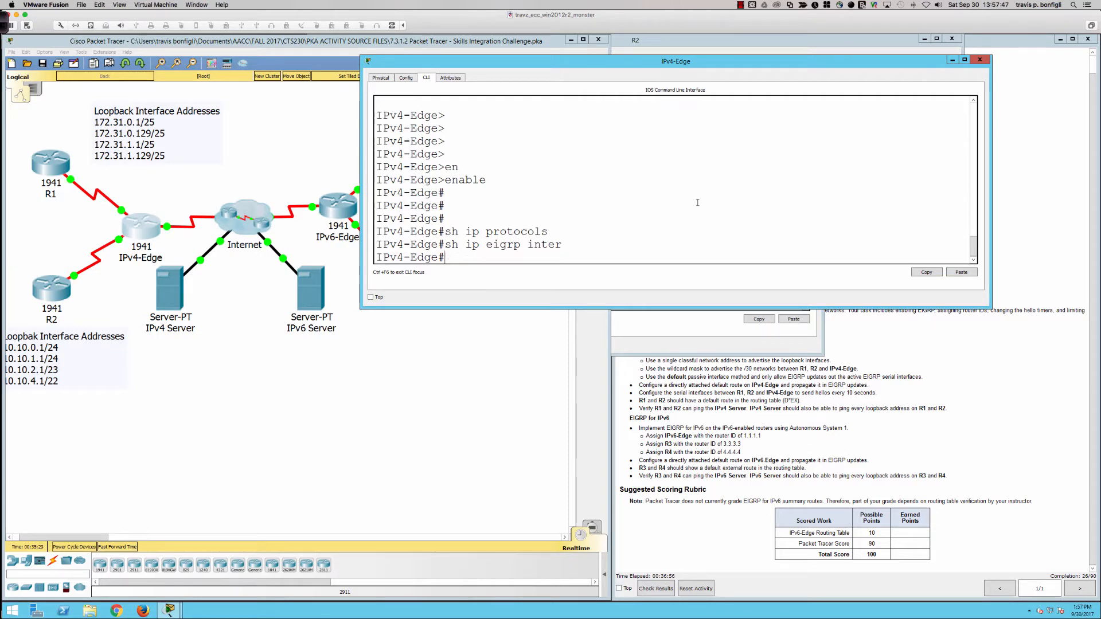
Step: Start EIGRP process 1 on IPv4-Edge from global configuration and set passive-interface default
type("conf t")
key("Return")
type("router eigrp 1")
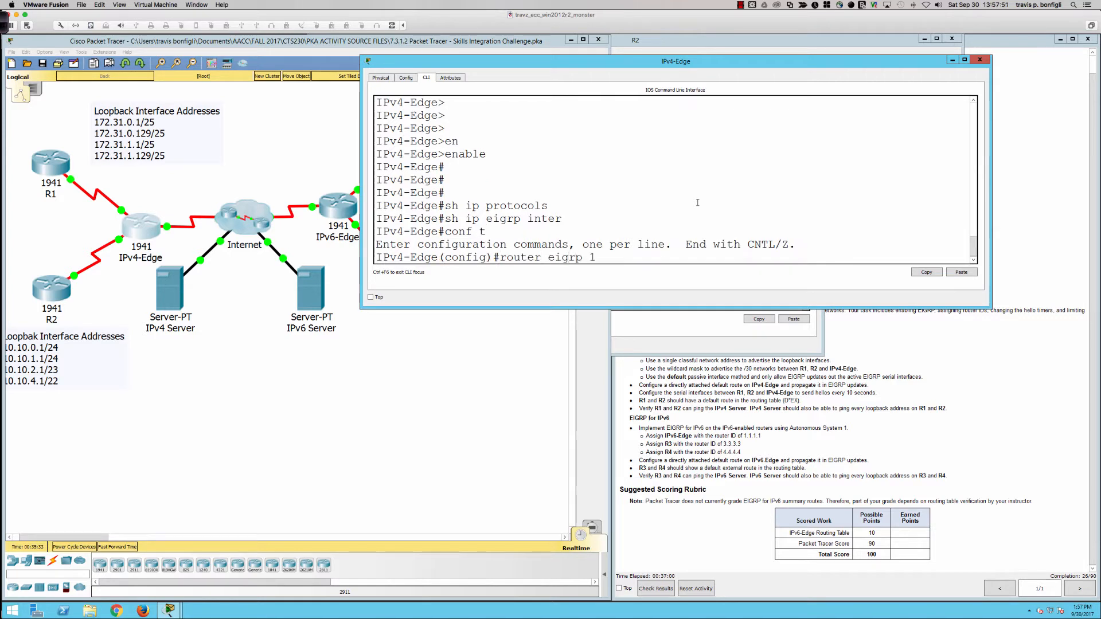
key("Return")
type("pas")
key("Tab")
type("def")
key("Tab")
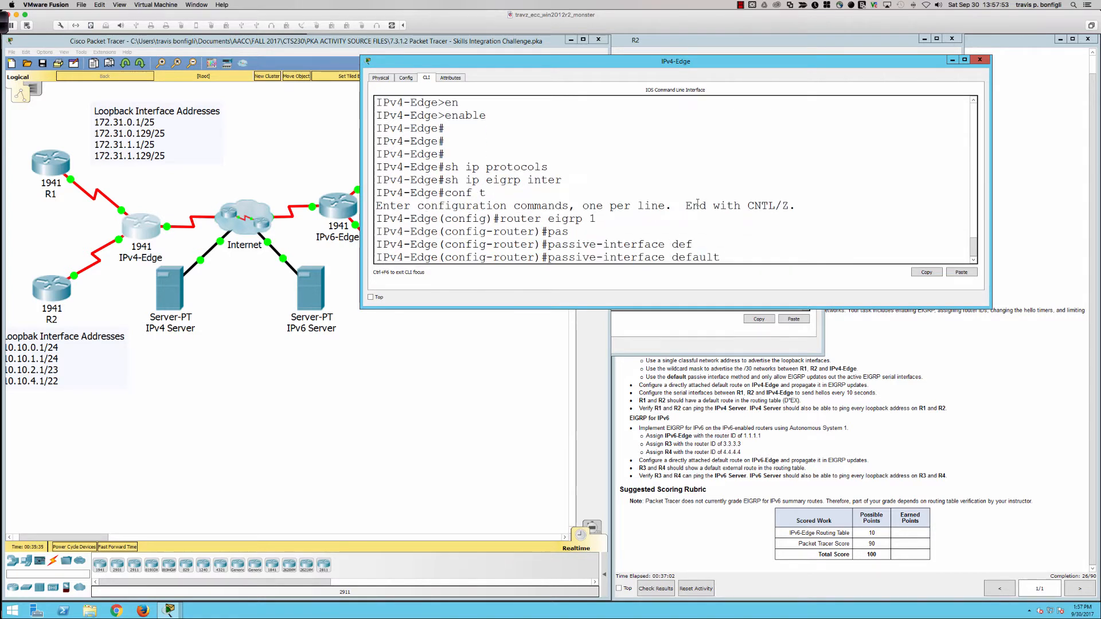
key("Return")
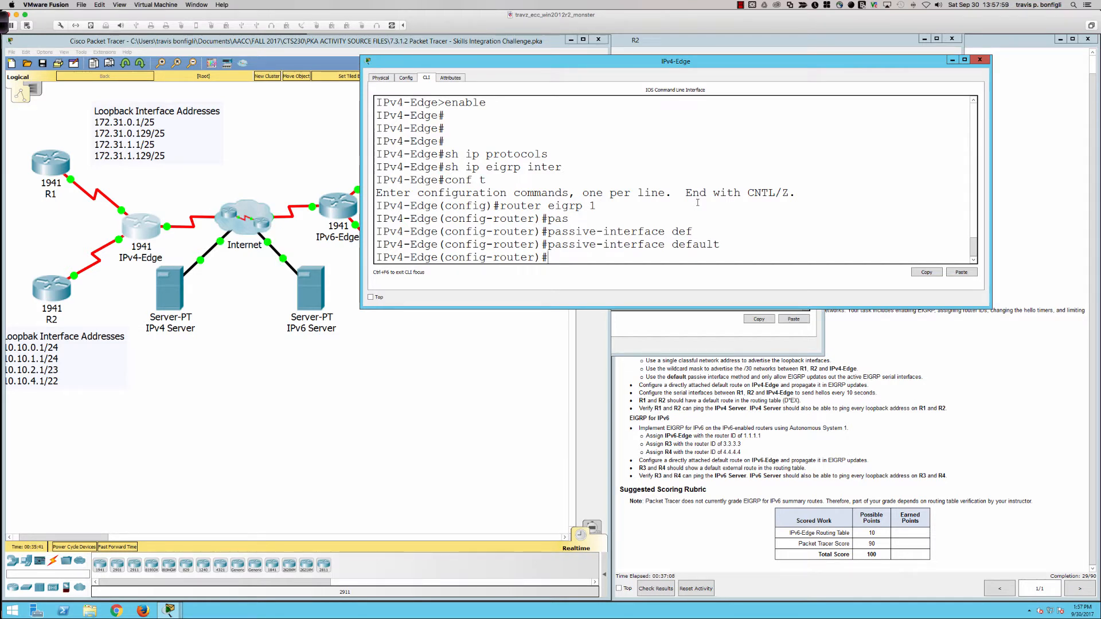
Step: List IPv4-Edge's interfaces and their IP addresses with do sh ip int bri
type("do sh ip int bri")
key("Return")
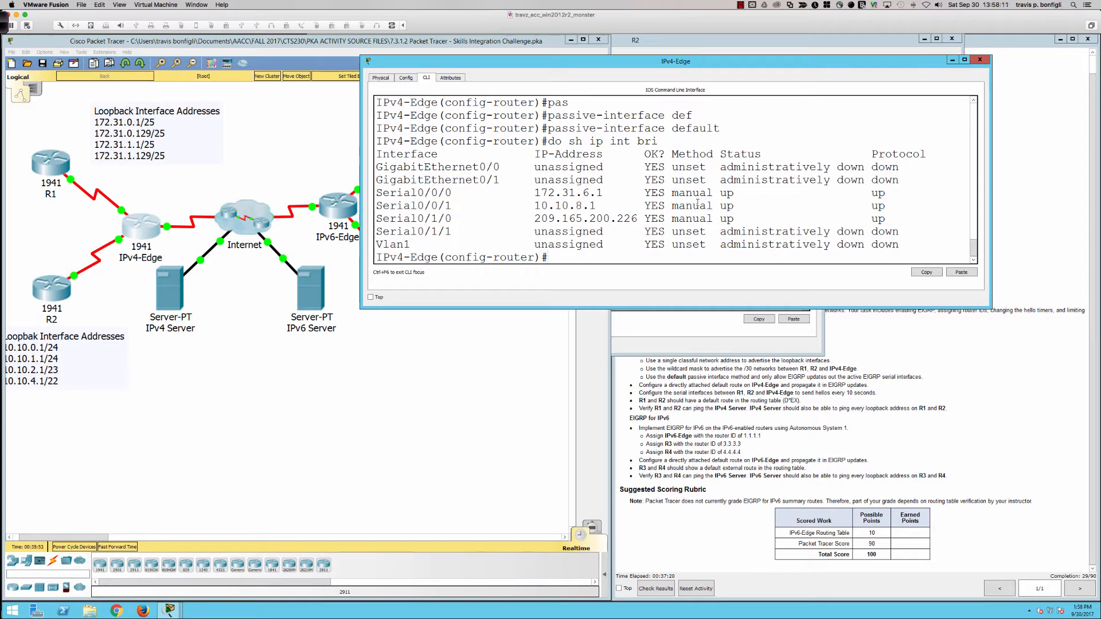
Step: Advertise IPv4-Edge's serial link to R2 in EIGRP as network 10.10.8.0 with wildcard mask 0.0.0.3
type("net")
key("Tab")
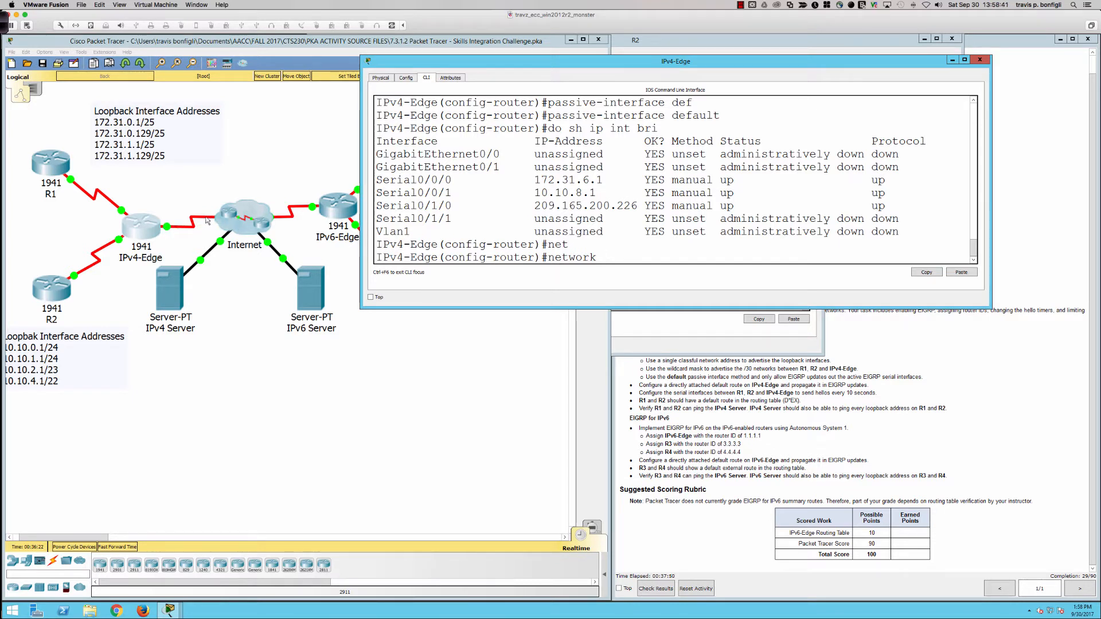
left_click(182, 225)
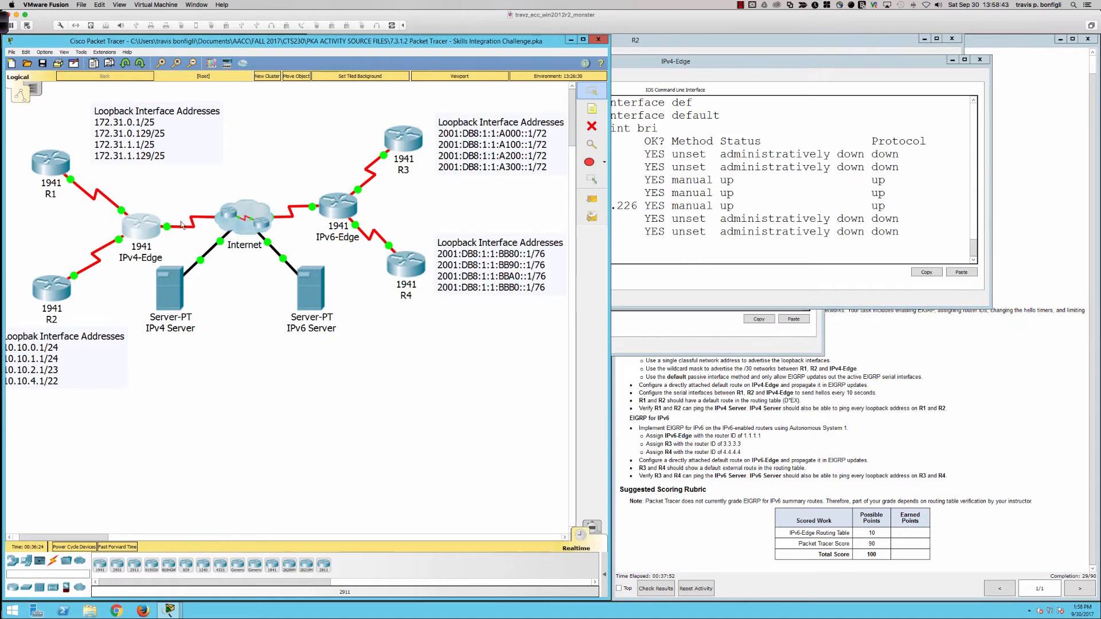
left_click(785, 243)
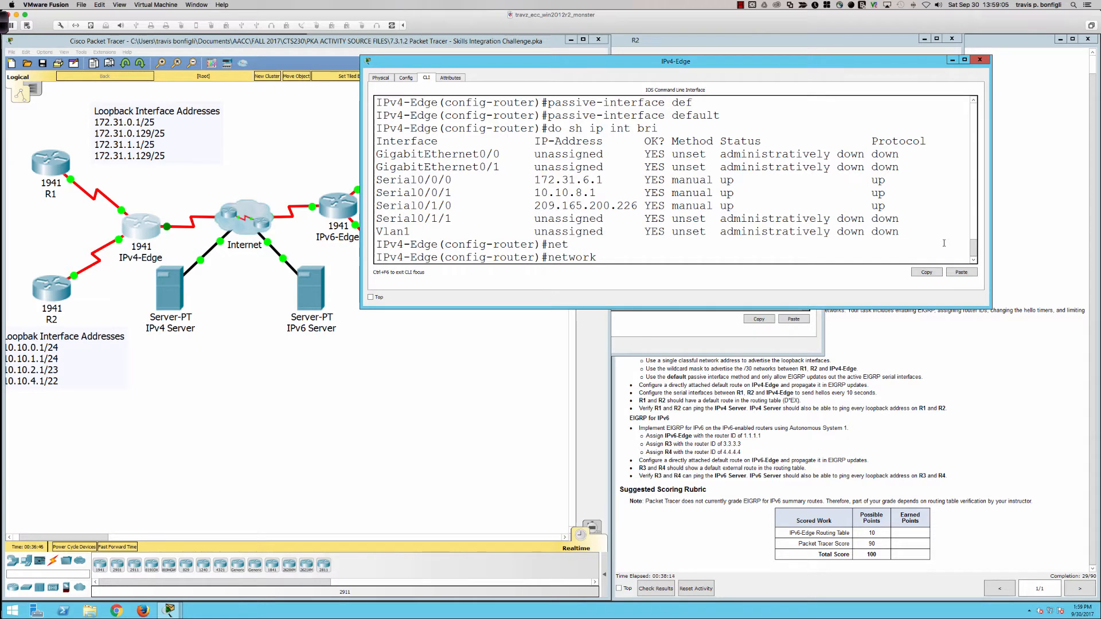
type("10.10.8.0 0.0.0.3")
key("Return")
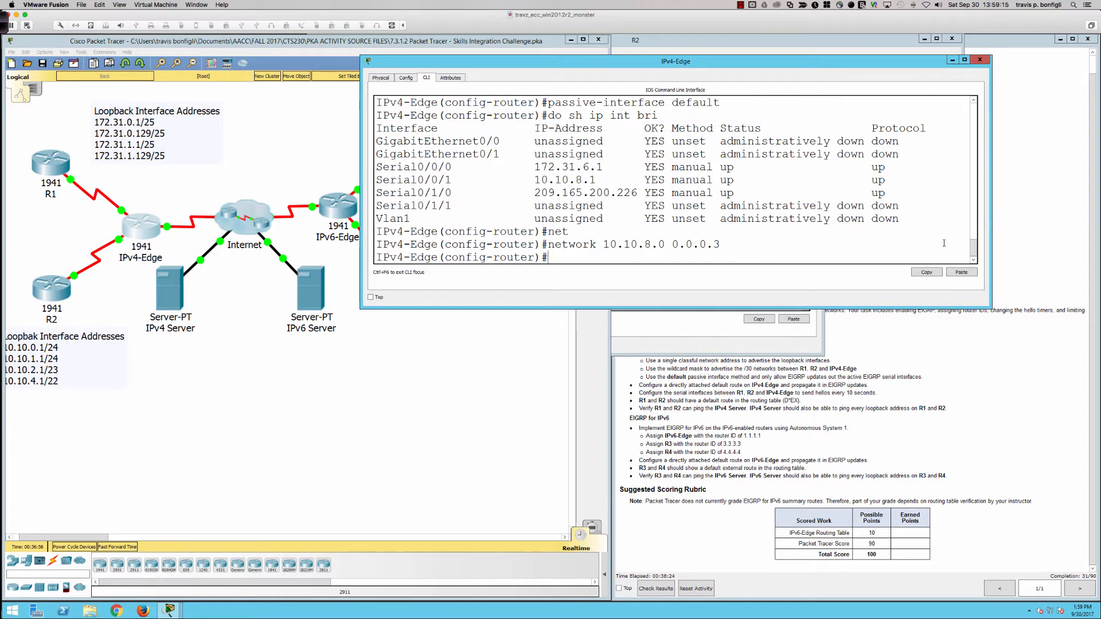
Step: Advertise IPv4-Edge's serial link to R1 in EIGRP as network 172.31.6.0 with wildcard mask 0.0.0.3
type("net")
key("Tab")
type("1")
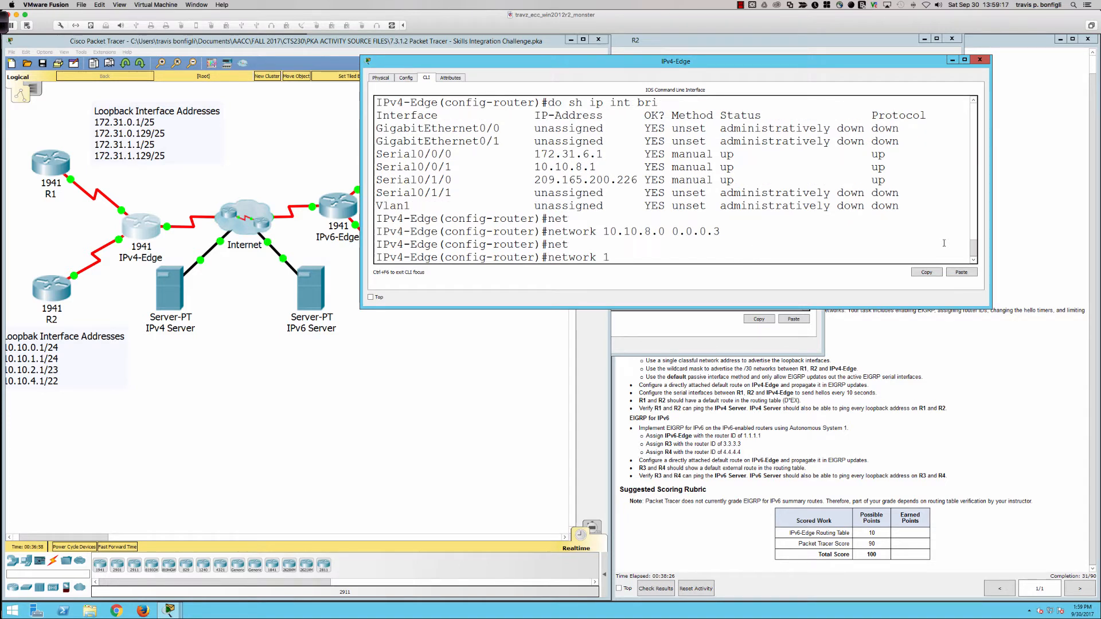
type("72.31.6.0 0.0.0.3")
key("Return")
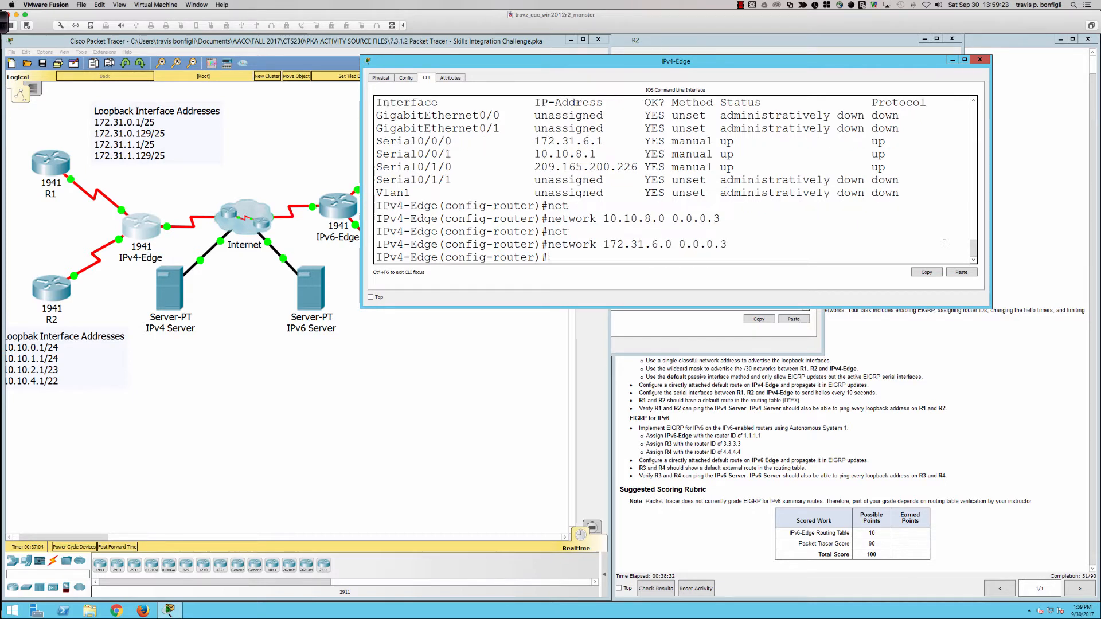
Step: Reapply passive-interface default to the EIGRP 1 process on IPv4-Edge
type("pas")
key("Tab")
type("def")
key("Tab")
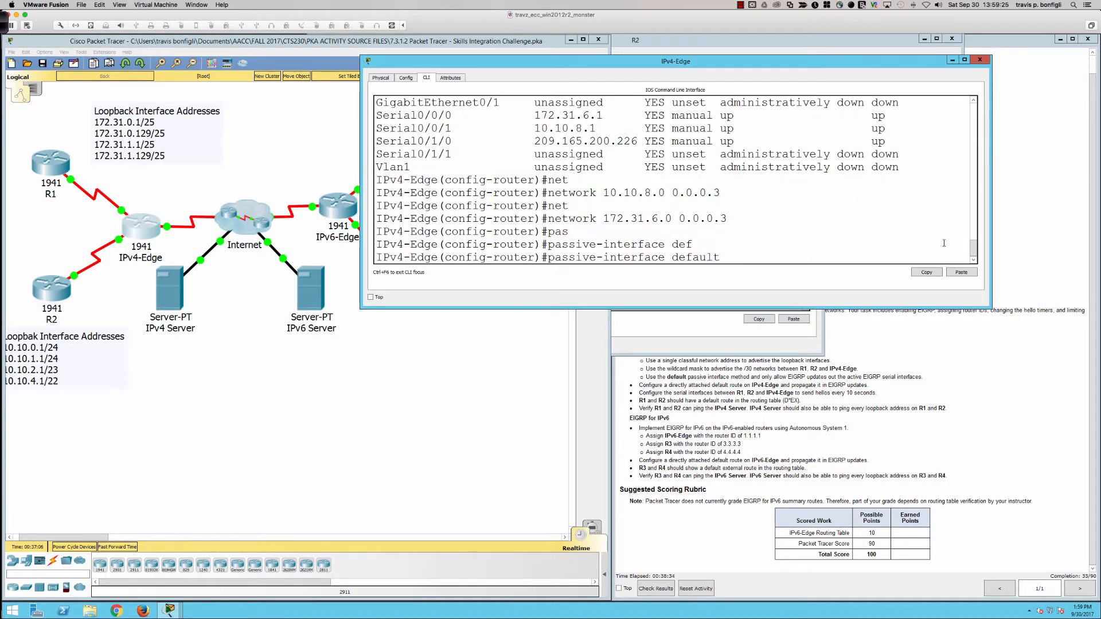
key("Return")
Step: Allow EIGRP updates out of IPv4-Edge's interface s0/0/0 with no passive-interface
type("no ")
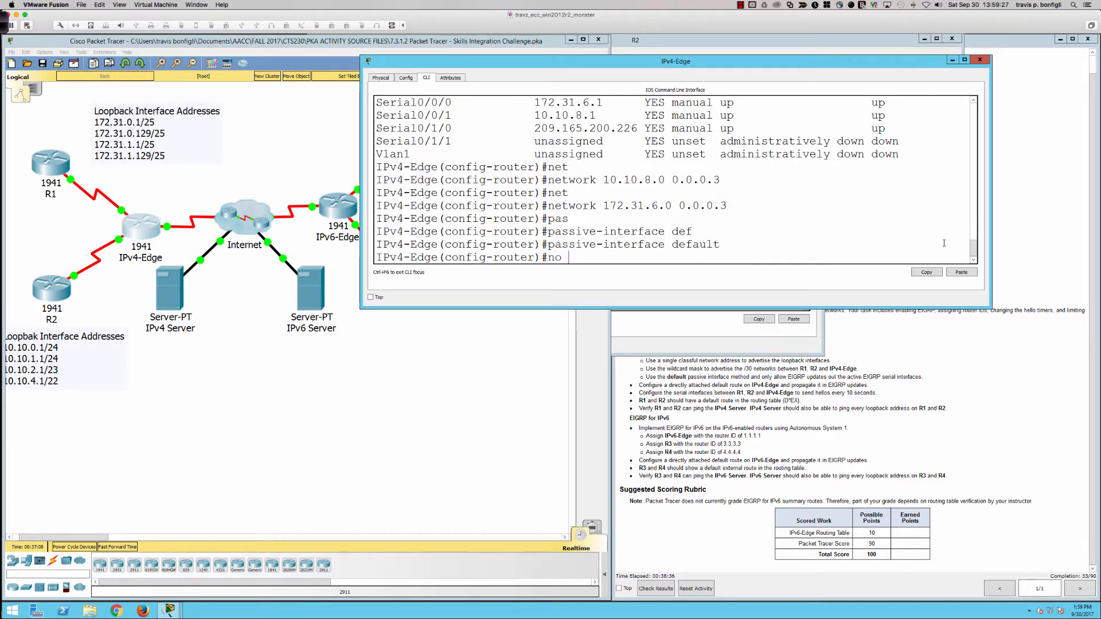
type("pas")
key("Tab")
type("s0/0/0")
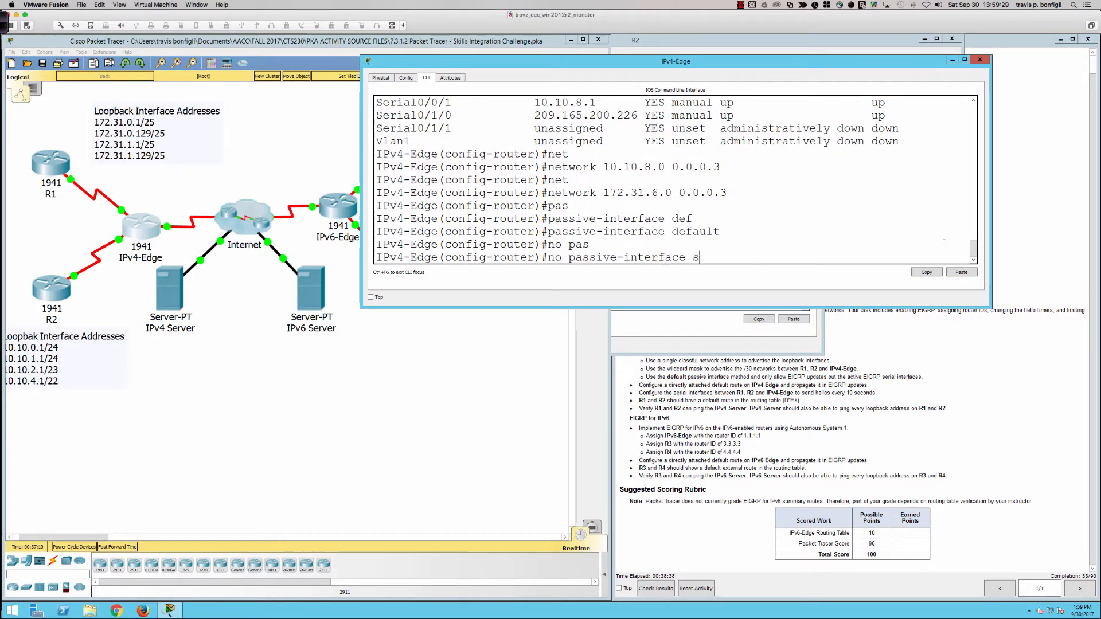
key("Return")
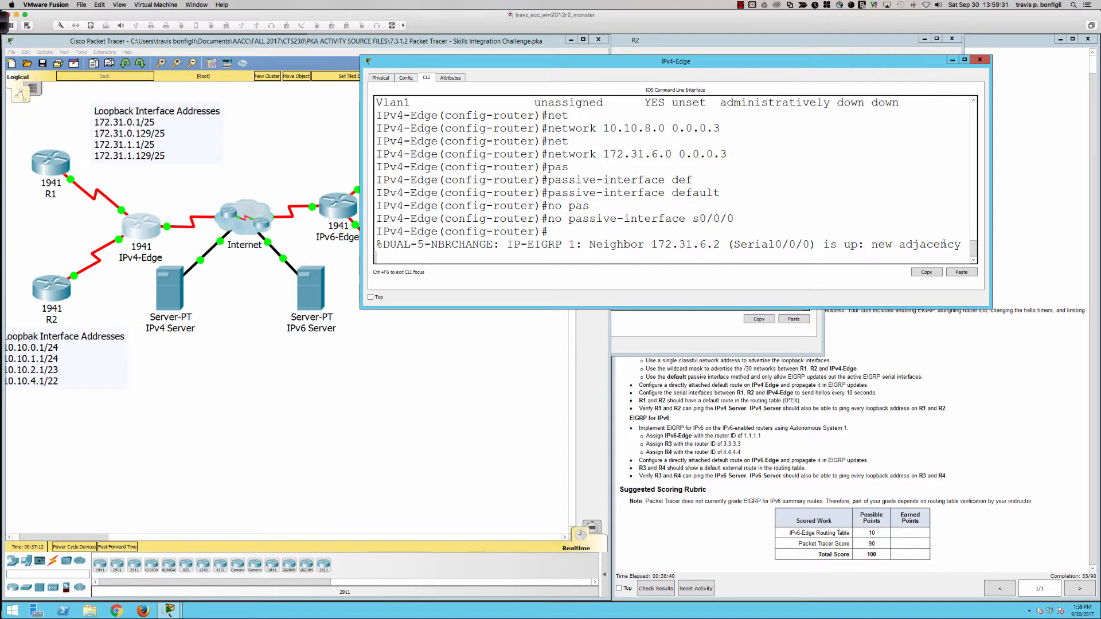
key("Return")
key("Return")
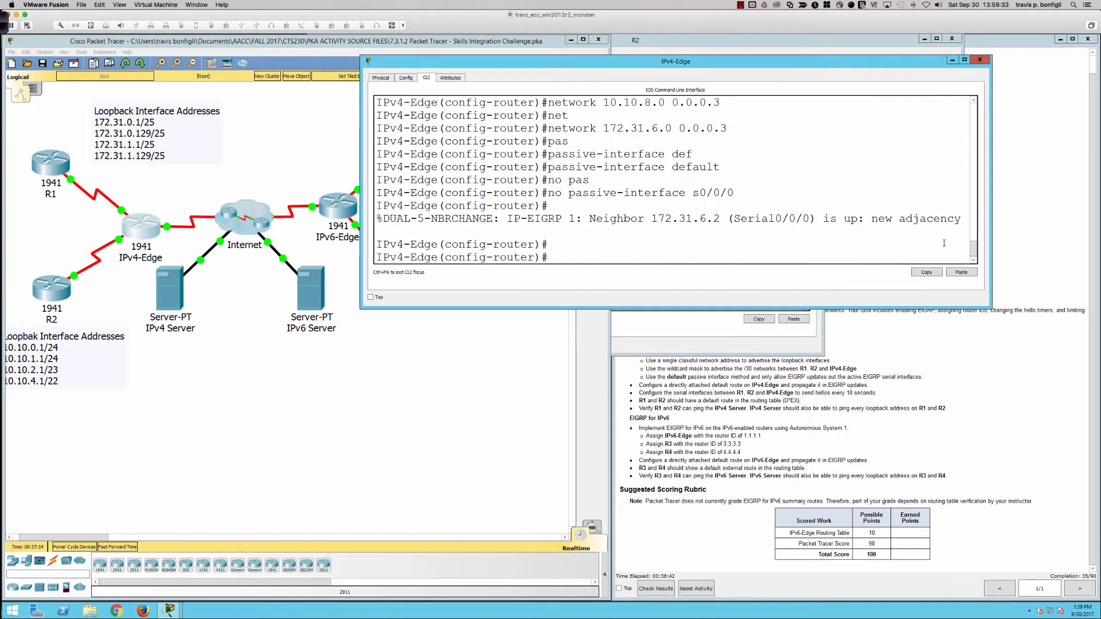
Step: Allow EIGRP updates out of IPv4-Edge's interface s0/0/1 with no passive-interface
key("Up")
key("BackSpace")
type("1")
key("Return")
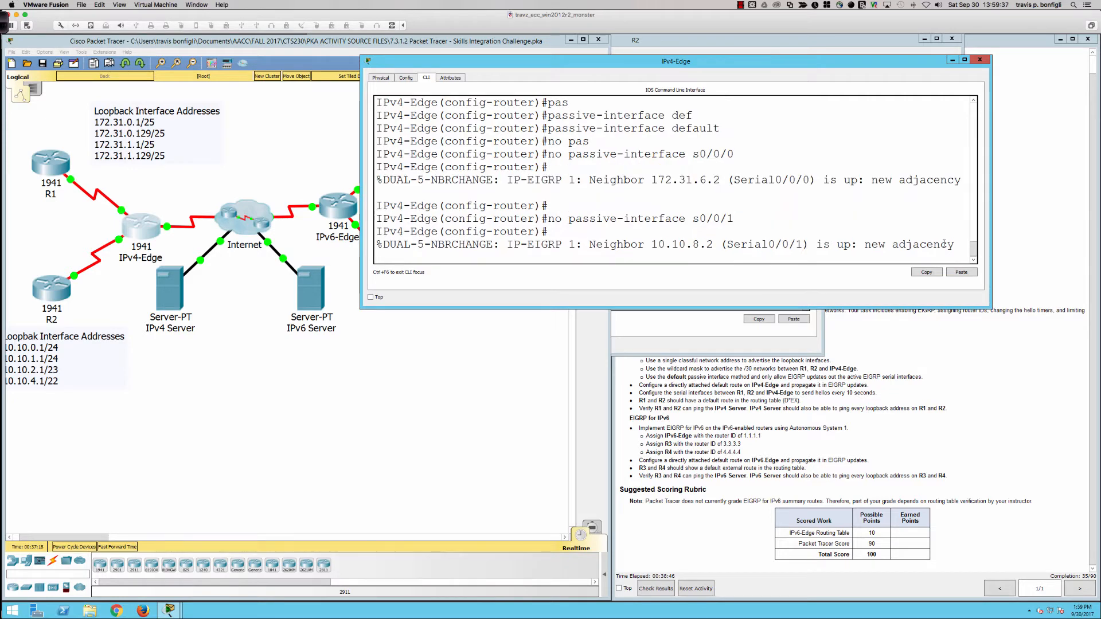
key("Return")
key("Return")
key("Return")
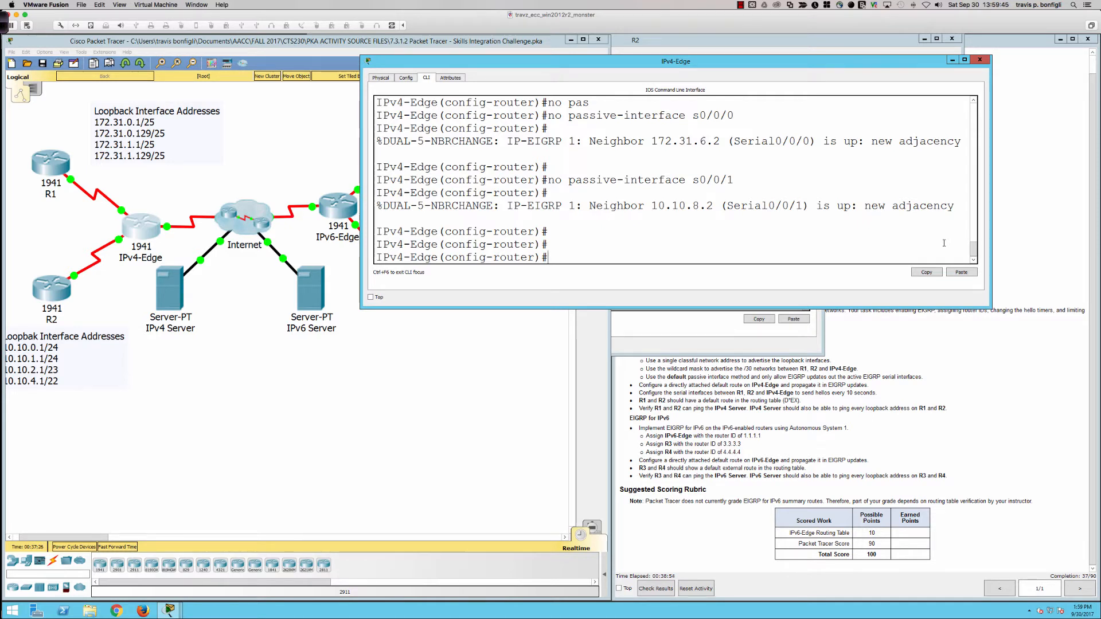
key("Return")
key("Return")
key("Return")
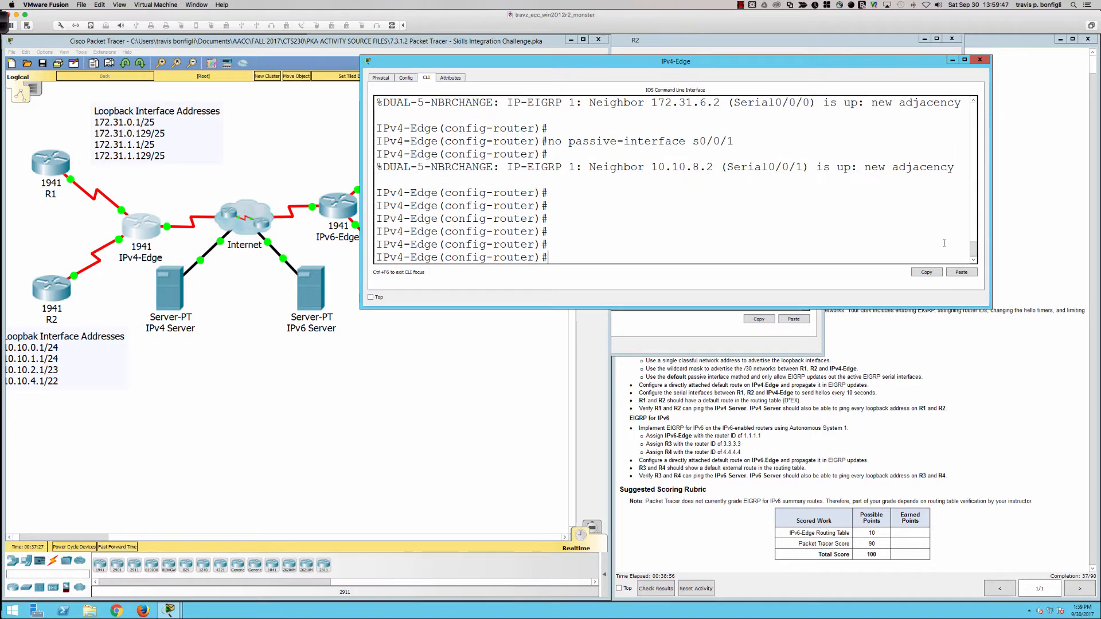
Step: Return IPv4-Edge to global configuration mode and list its interfaces with do sh ip int bri to identify the Internet-facing port
type("exit")
key("Return")
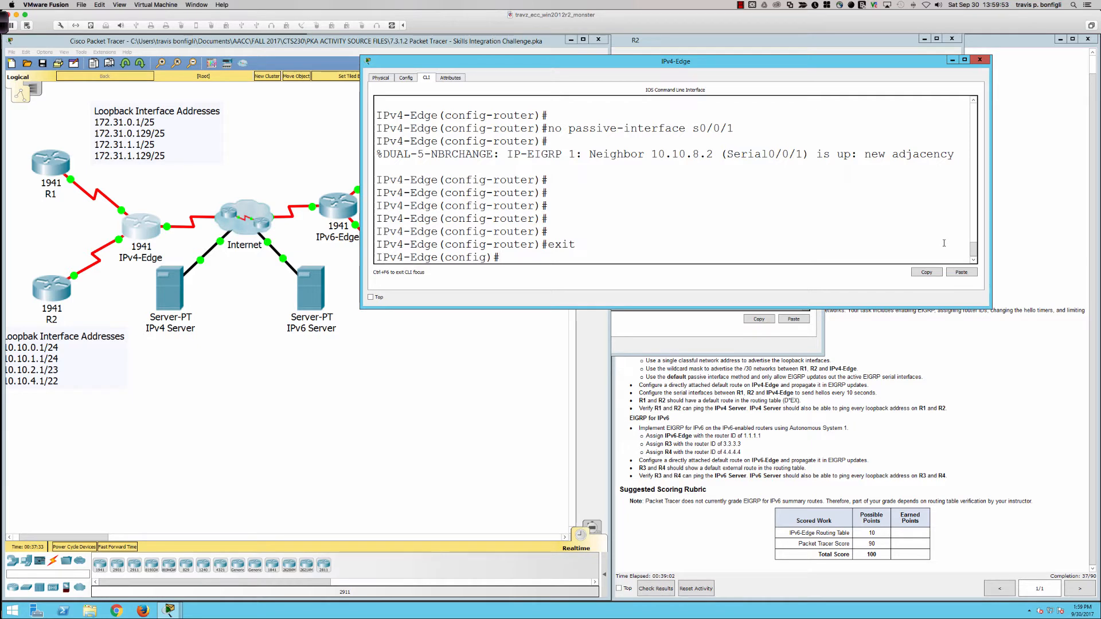
type("ip route 0.")
key("BackSpace")
key("BackSpace")
key("BackSpace")
key("BackSpace")
key("BackSpace")
key("BackSpace")
key("BackSpace")
key("BackSpace")
key("BackSpace")
key("BackSpace")
key("BackSpace")
type("do sh ip int bri")
key("Return")
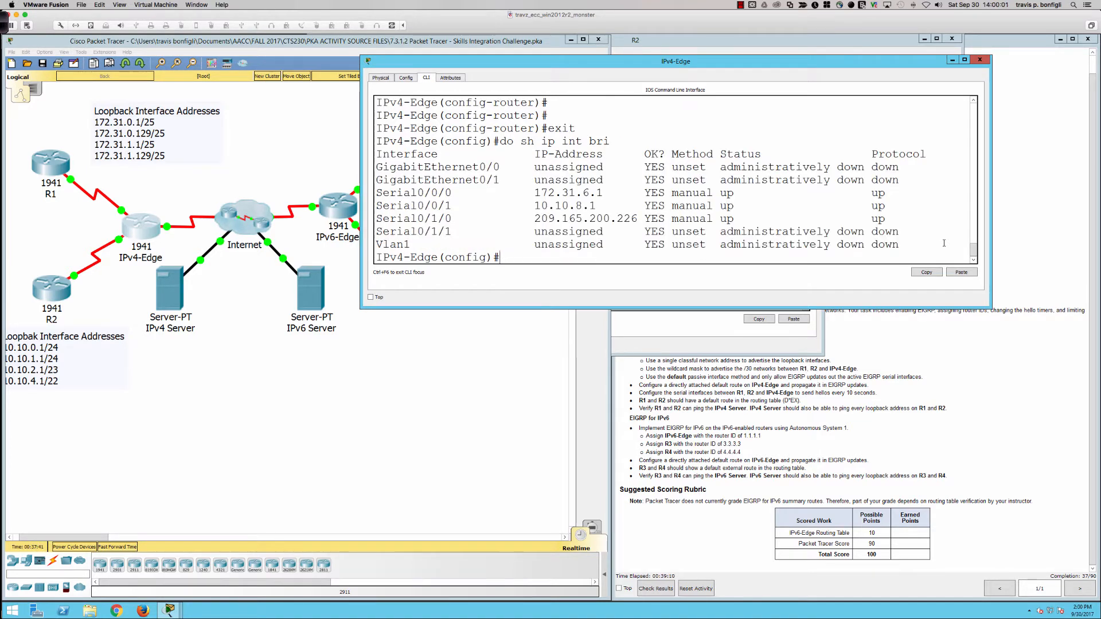
Step: Add a directly attached default route on IPv4-Edge with ip route 0.0.0.0 0.0.0.0 s0/1/0
type("ip route 0.0.0.0 0.0.0.0")
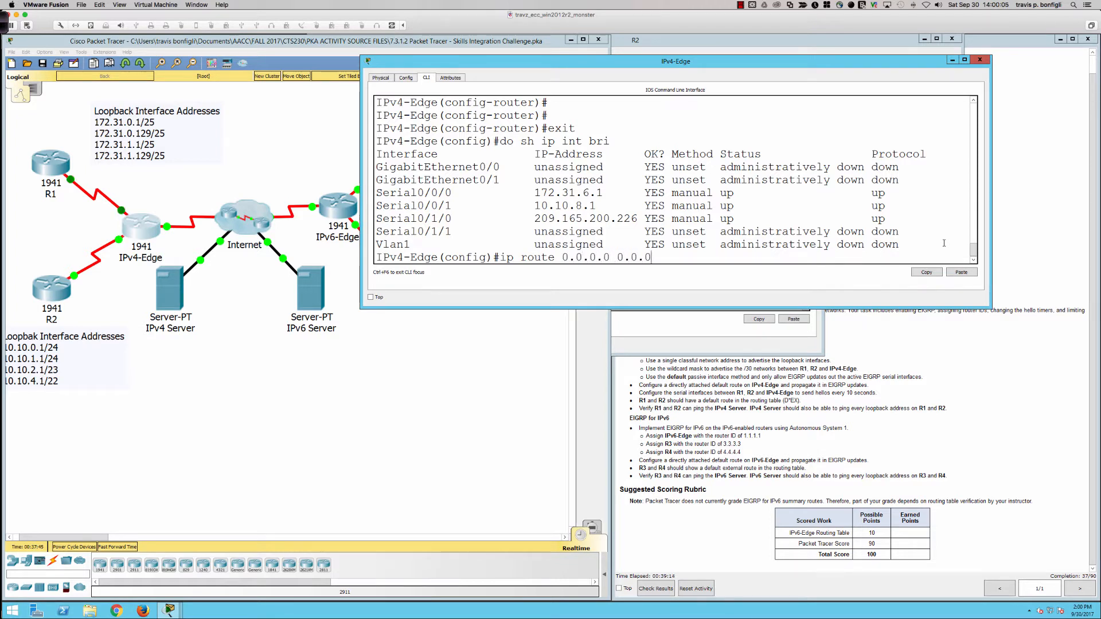
type(" s0/1/0")
key("Return")
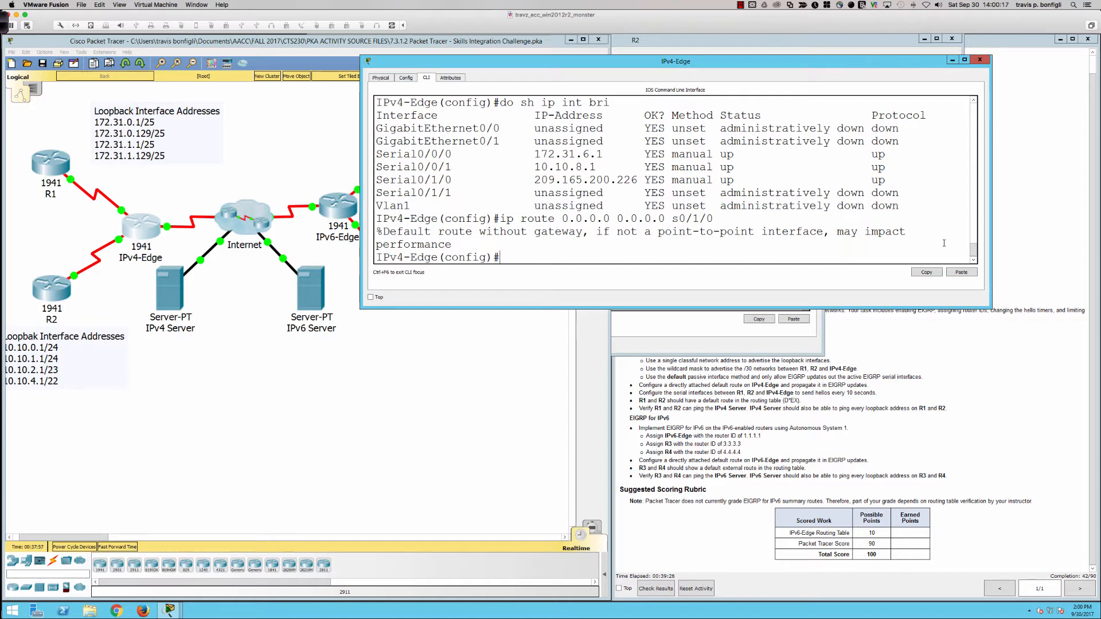
key("Return")
key("Return")
key("Return")
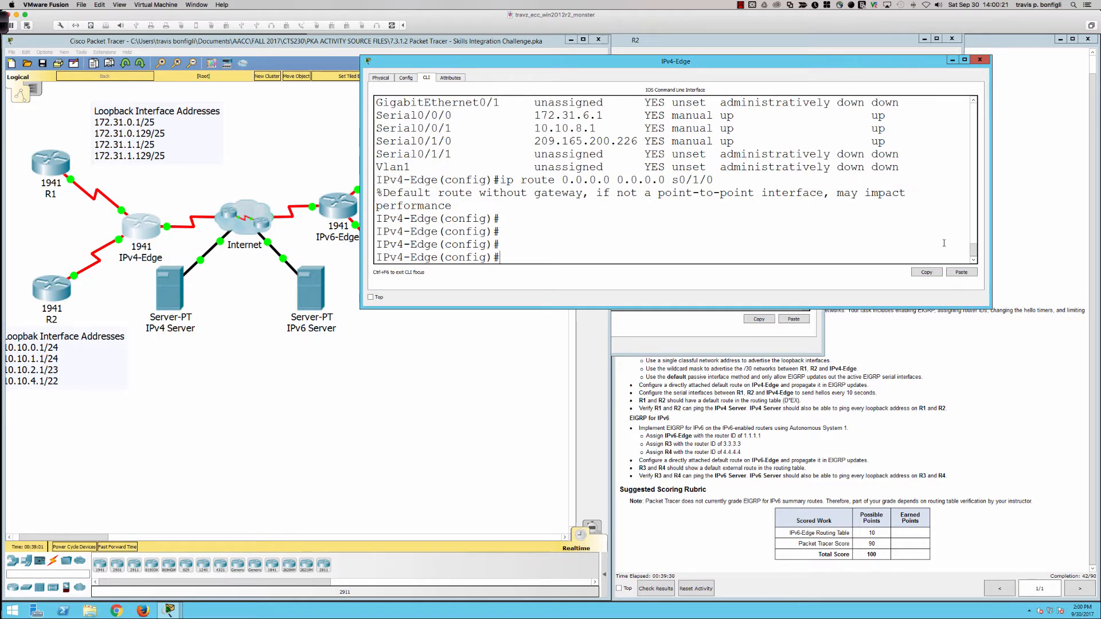
Step: Consult the activity requirements and look up the IPv4 Server's IP address and gateway in its IP configuration
left_click(57, 170)
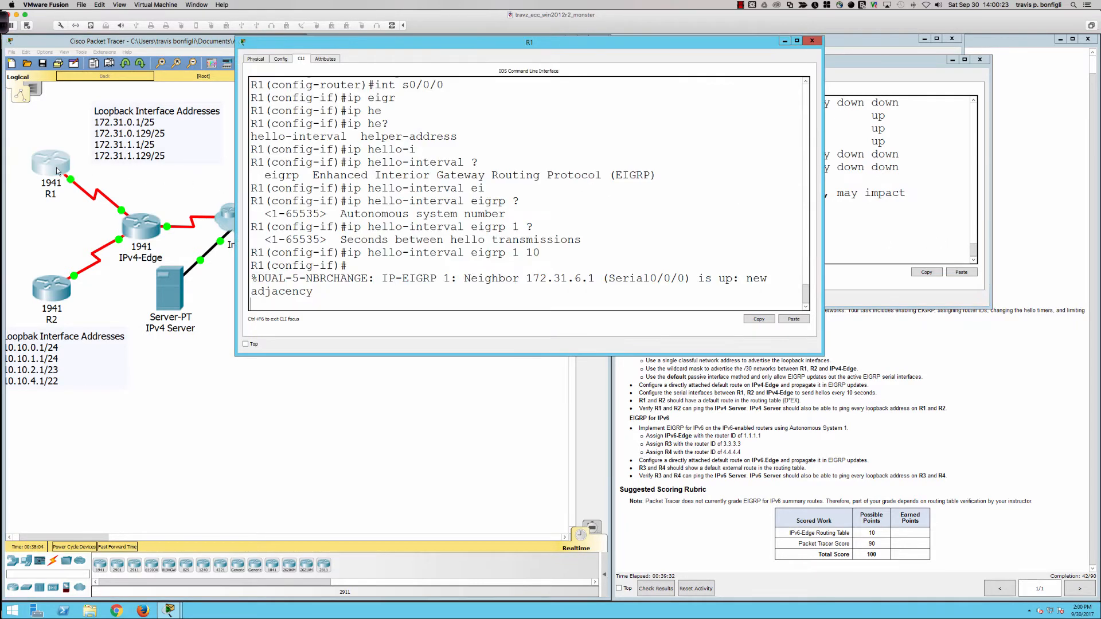
left_click(1049, 245)
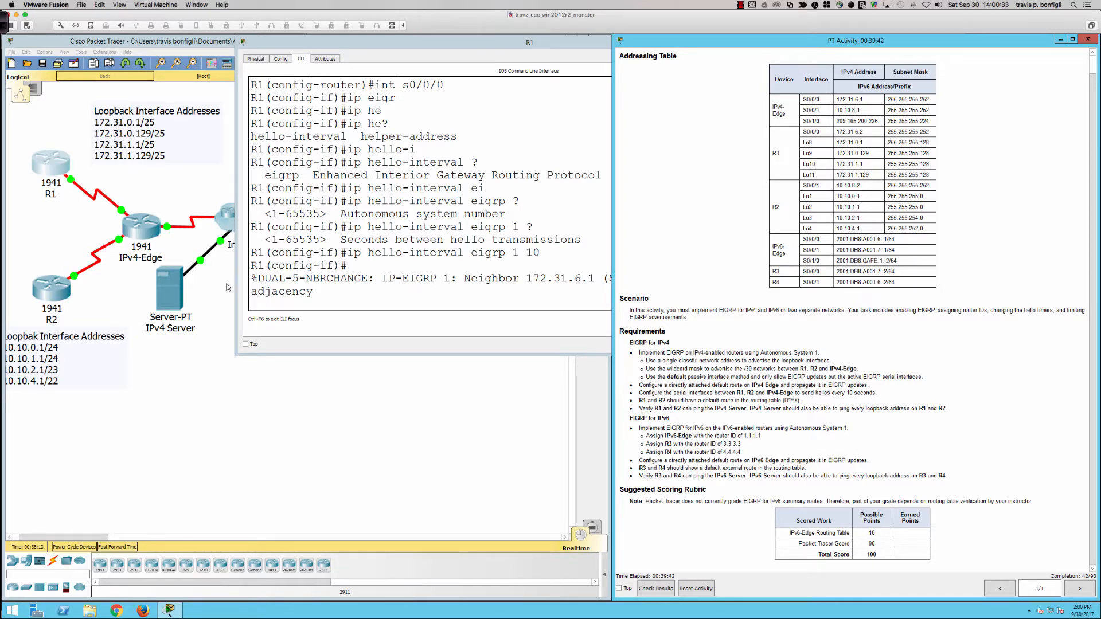
left_click(171, 286)
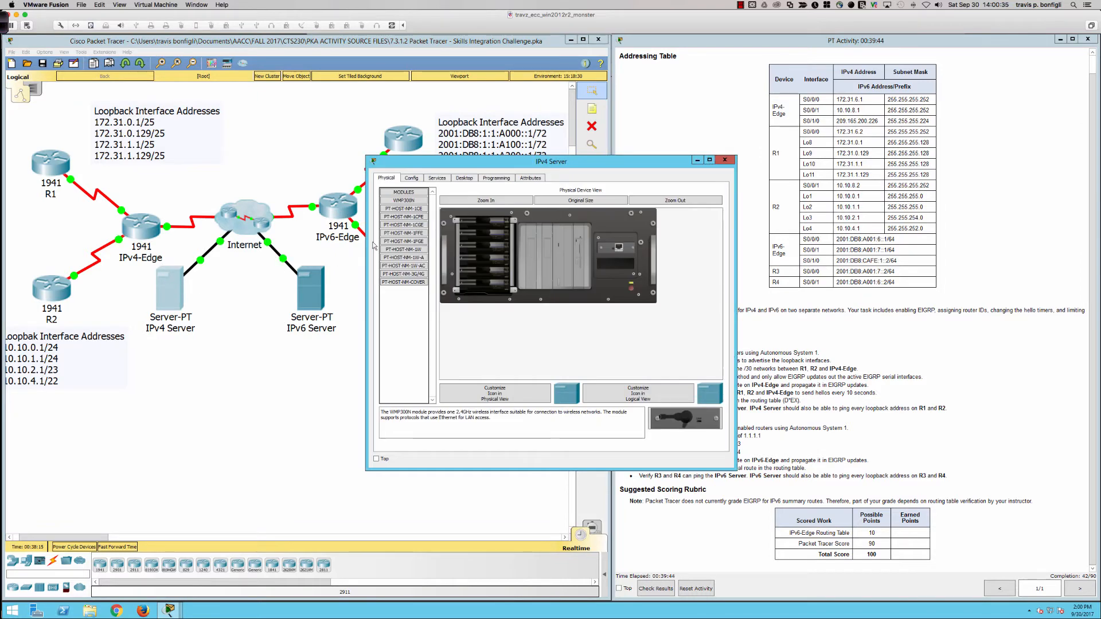
left_click(459, 179)
left_click(412, 214)
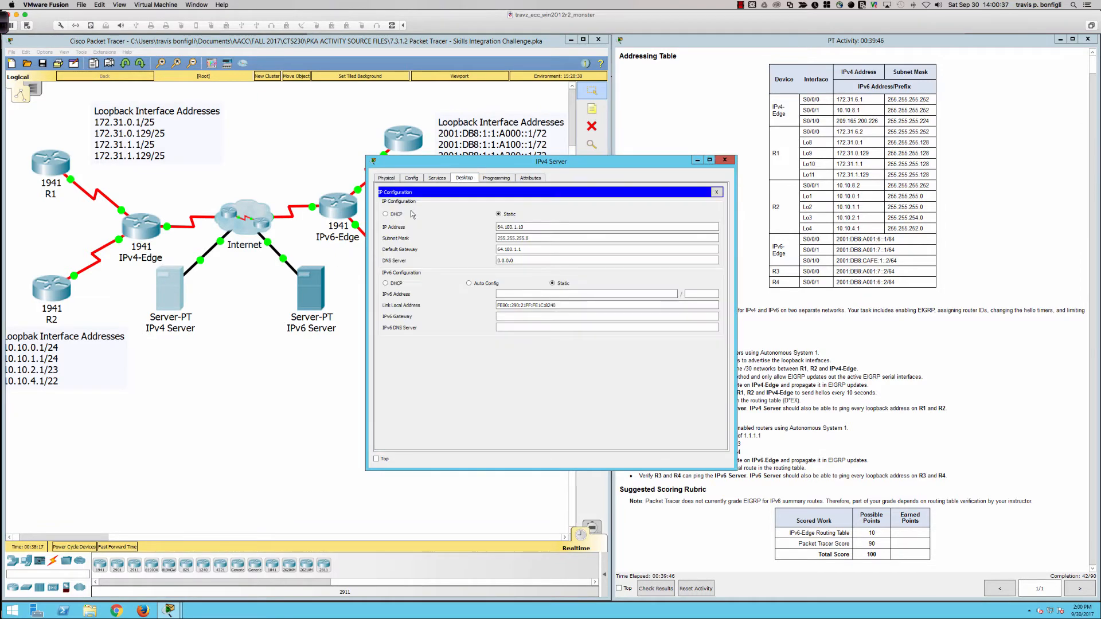
left_click(518, 251)
left_click(724, 161)
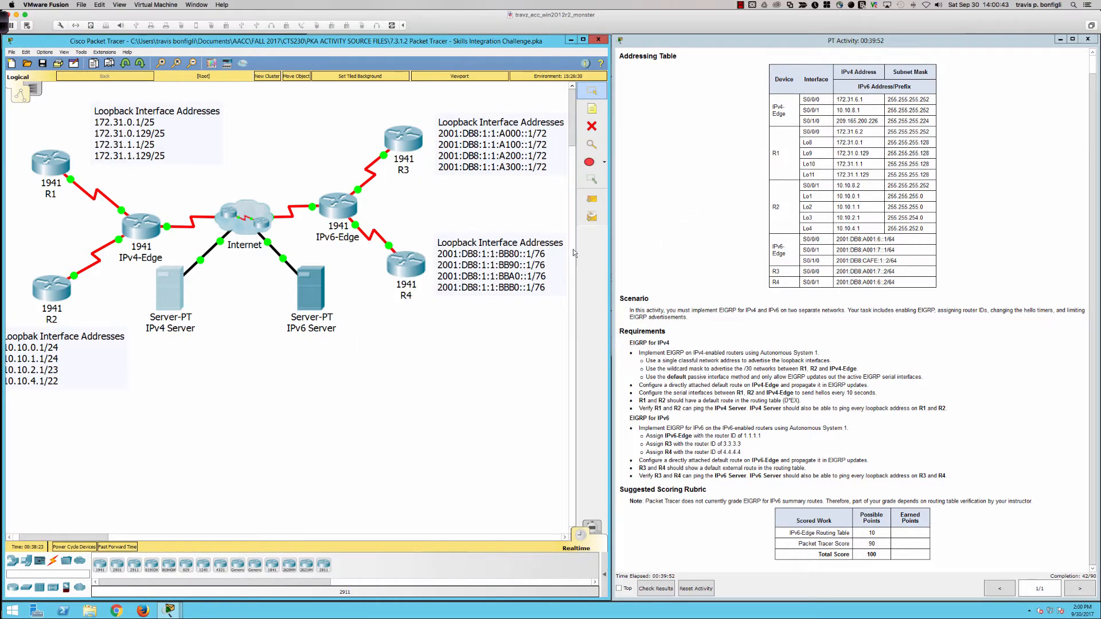
Step: Display R1's routing table with do sh ip route to check its learned and default routes
left_click(51, 172)
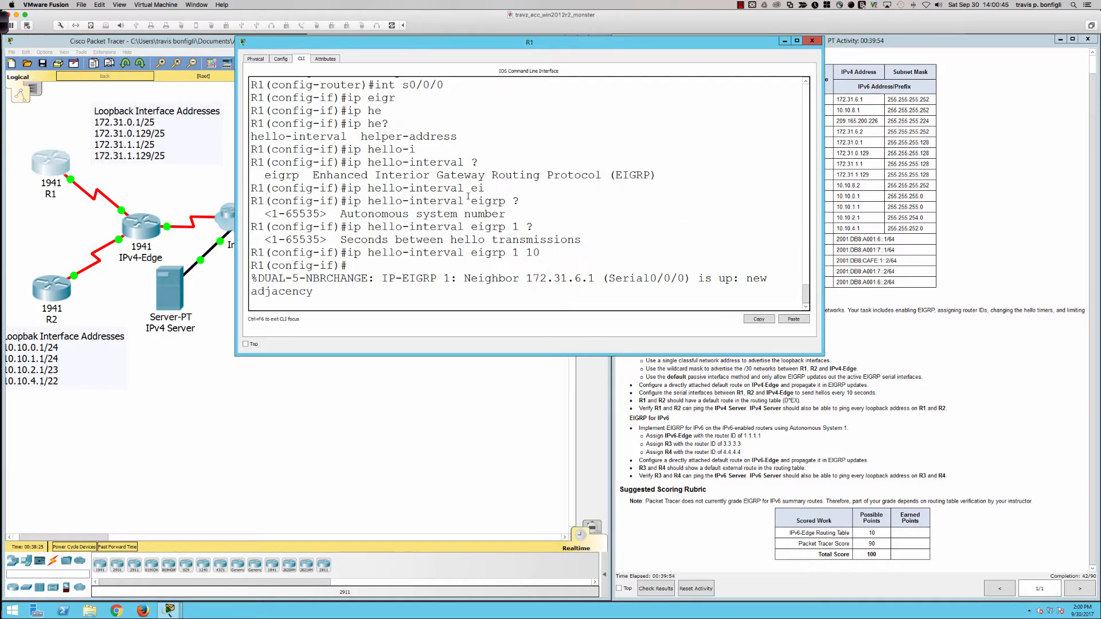
key("Return")
key("Return")
key("Return")
key("Return")
type("do sh ip route")
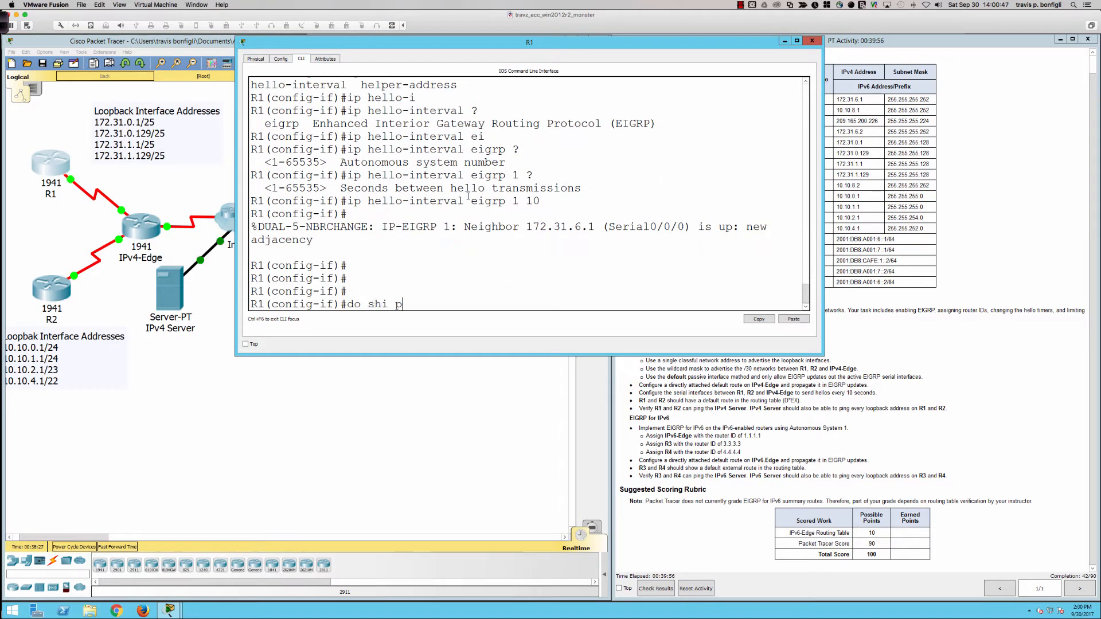
key("Return")
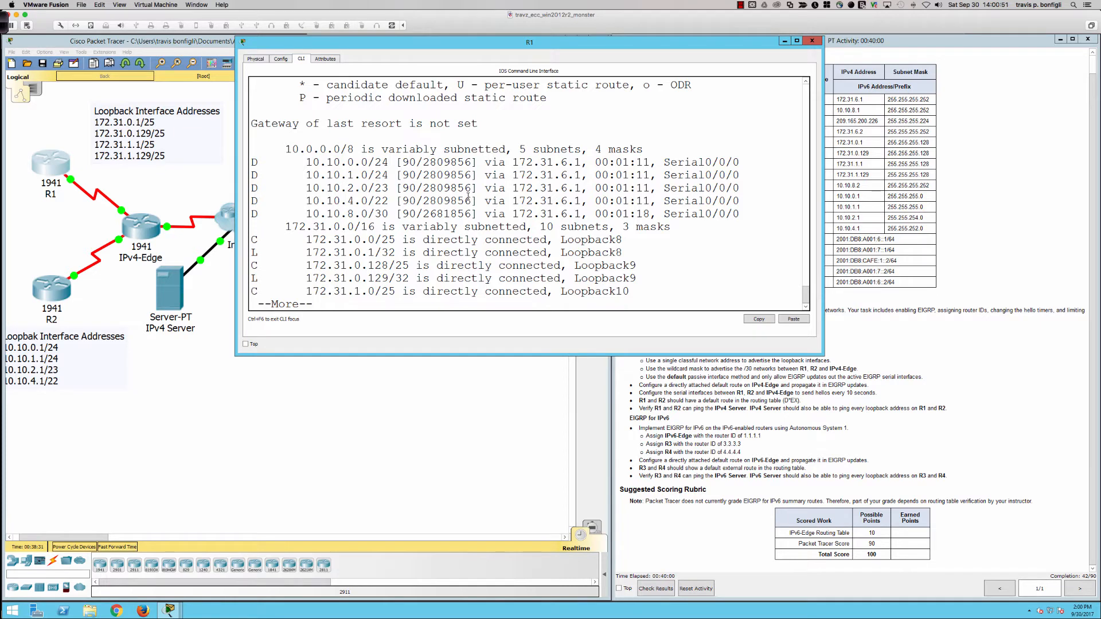
Step: Read the rest of R1's routing table in an enlarged CLI window, checking its gateway of last resort
key("space")
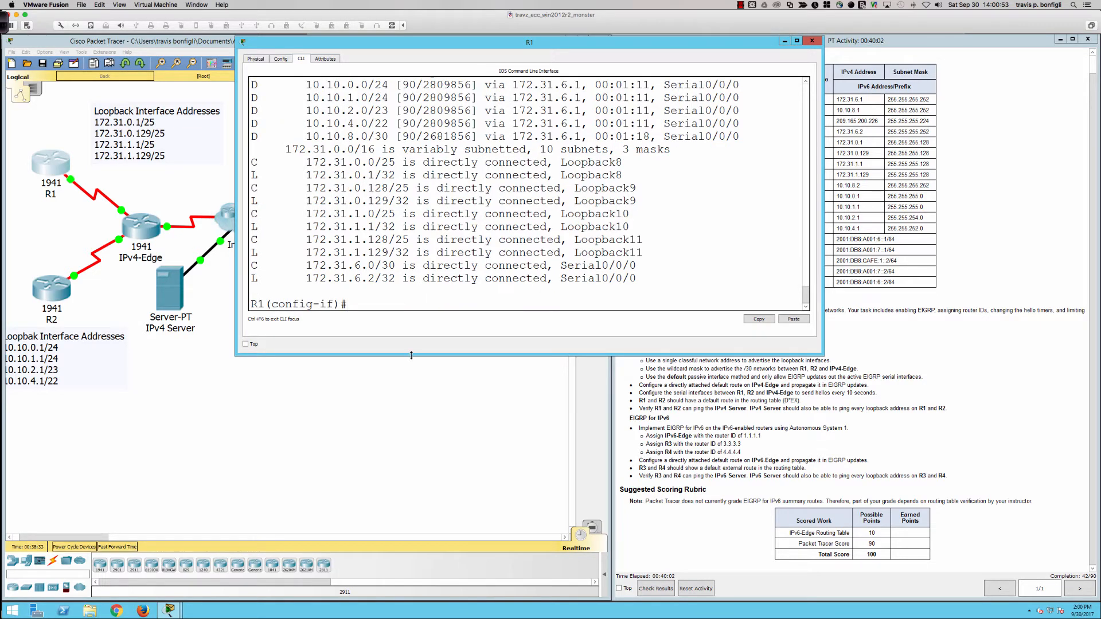
left_click_drag(413, 356, 415, 421)
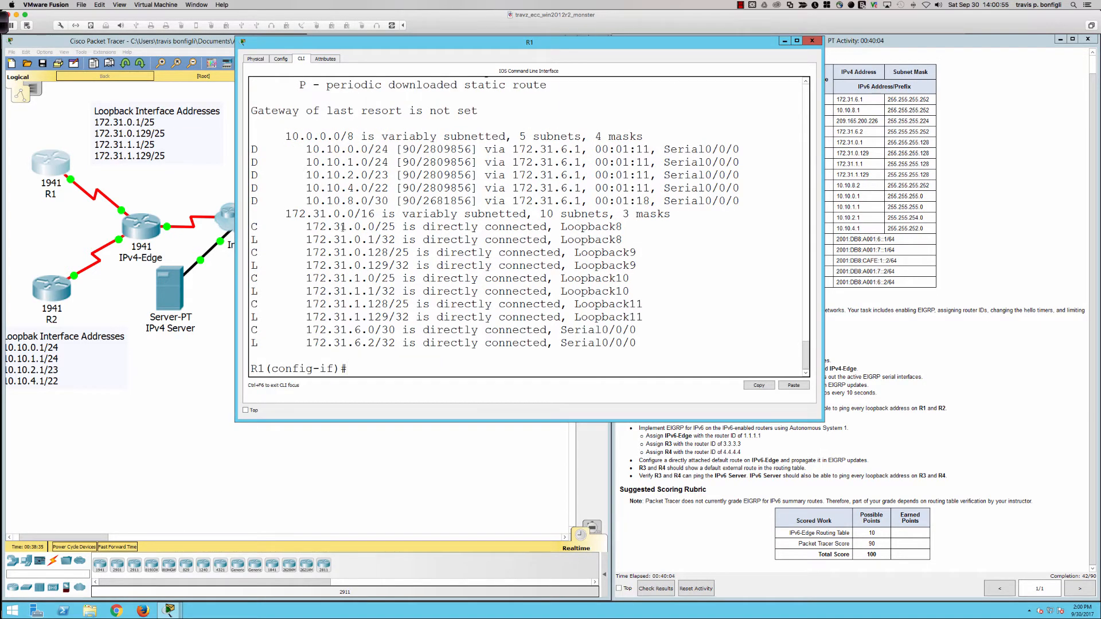
left_click_drag(479, 111, 252, 106)
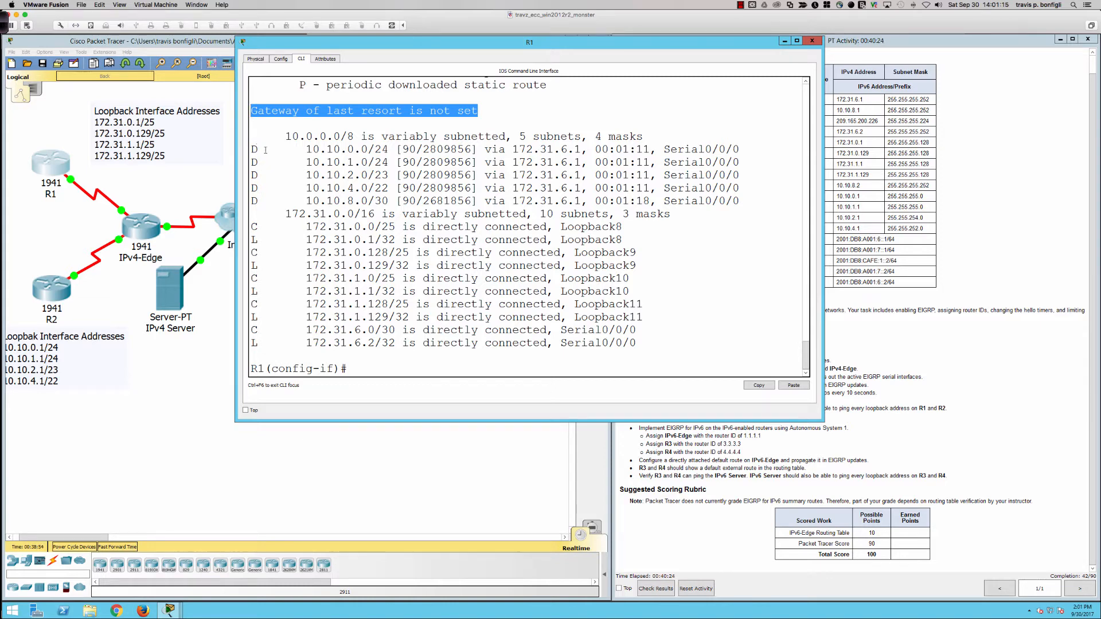
left_click(462, 181)
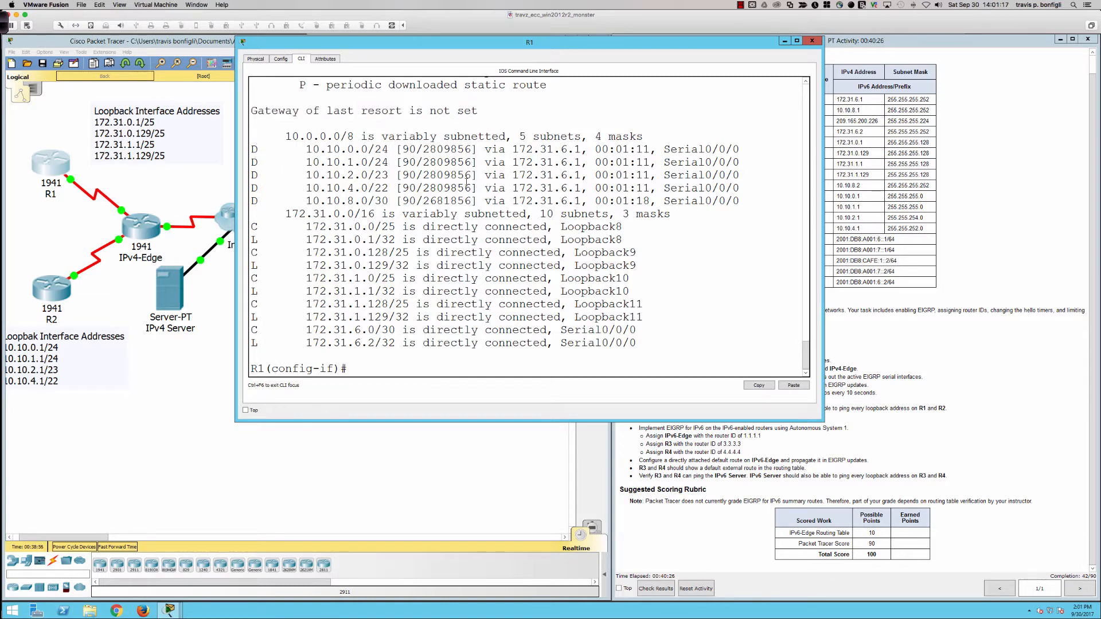
Step: Ping the IPv4 Server from R1 with do ping 64.100.1.10
key("Return")
key("Return")
type("do")
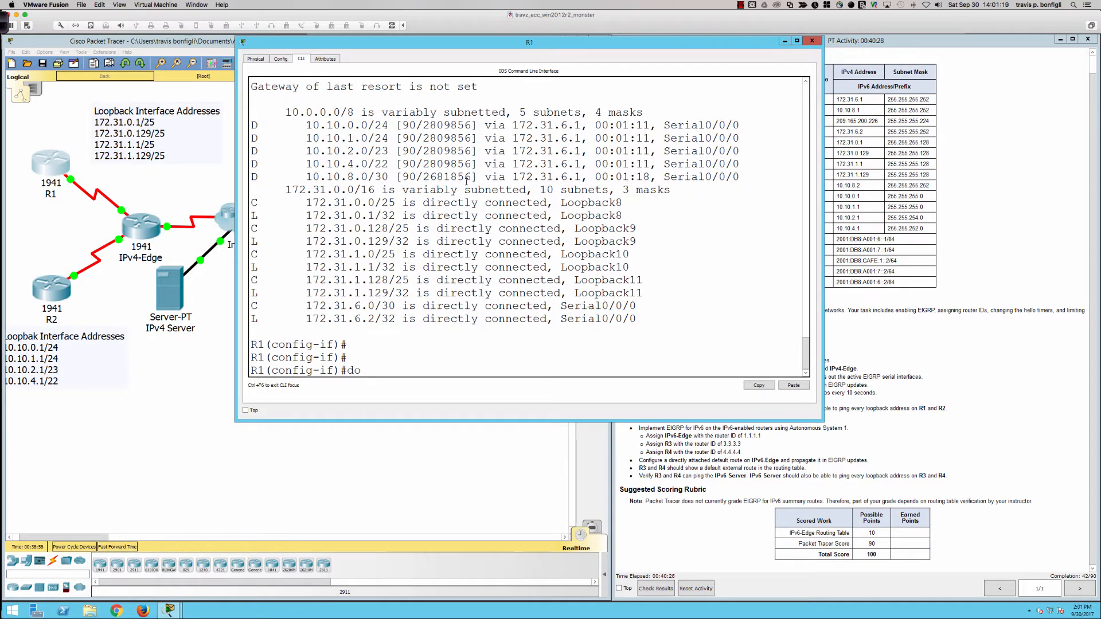
type(" ping 64.100.1.10")
key("Return")
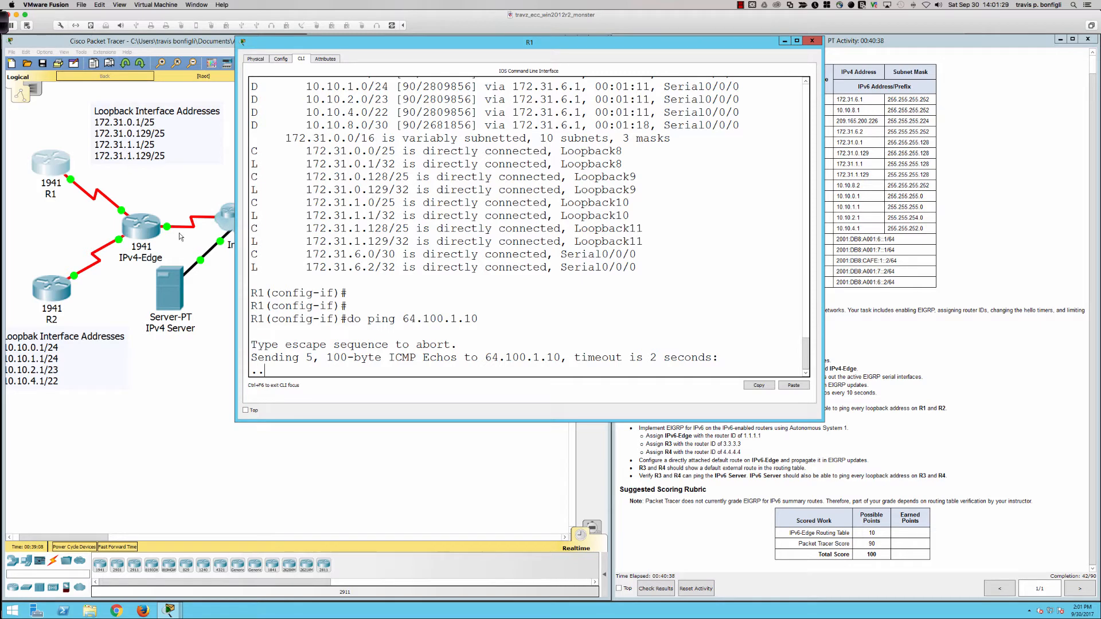
Step: Open R2's CLI and ping the IPv4 Server with do ping 64.100.1.10
left_click(49, 296)
key("Return")
key("Return")
key("Return")
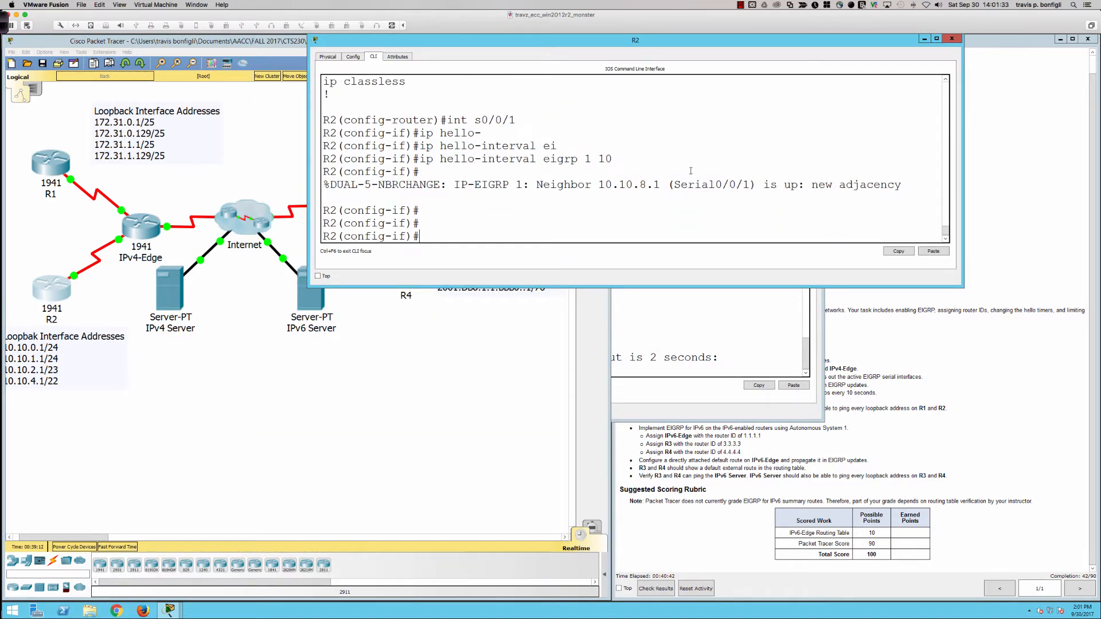
type("do ping 10.")
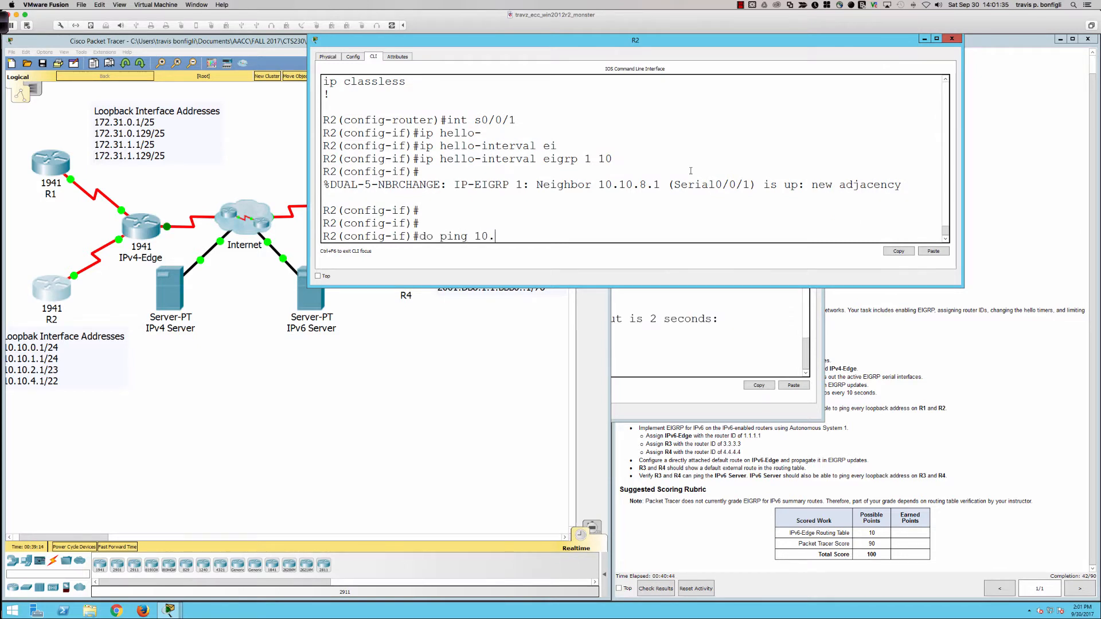
type("64.100.")
key("BackSpace")
key("BackSpace")
key("BackSpace")
type("1")
key("BackSpace")
key("BackSpace")
key("BackSpace")
key("BackSpace")
key("BackSpace")
key("BackSpace")
key("BackSpace")
key("BackSpace")
type("64.100.1.10")
key("Return")
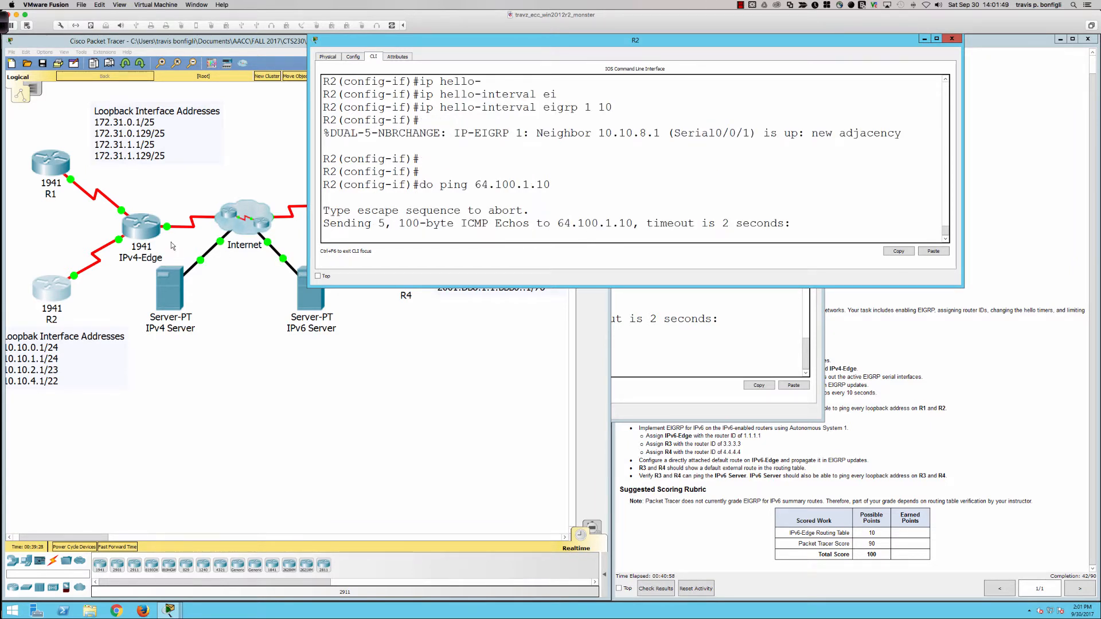
Step: Propagate the default route from IPv4-Edge by entering redistribute static under router eigrp 1
left_click(149, 232)
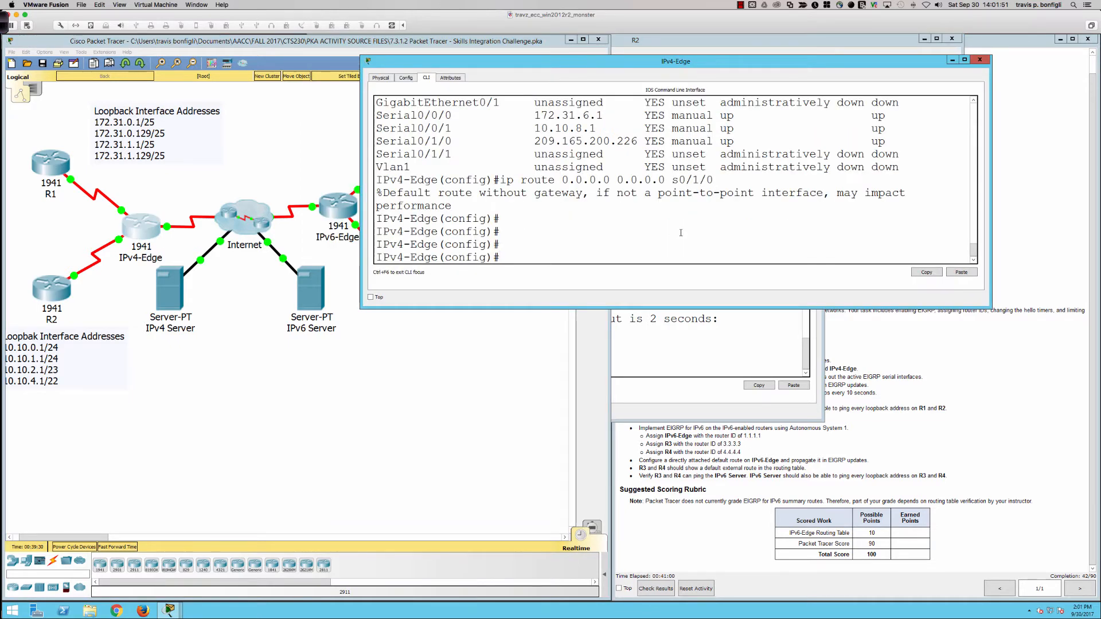
type("router eigrp 1")
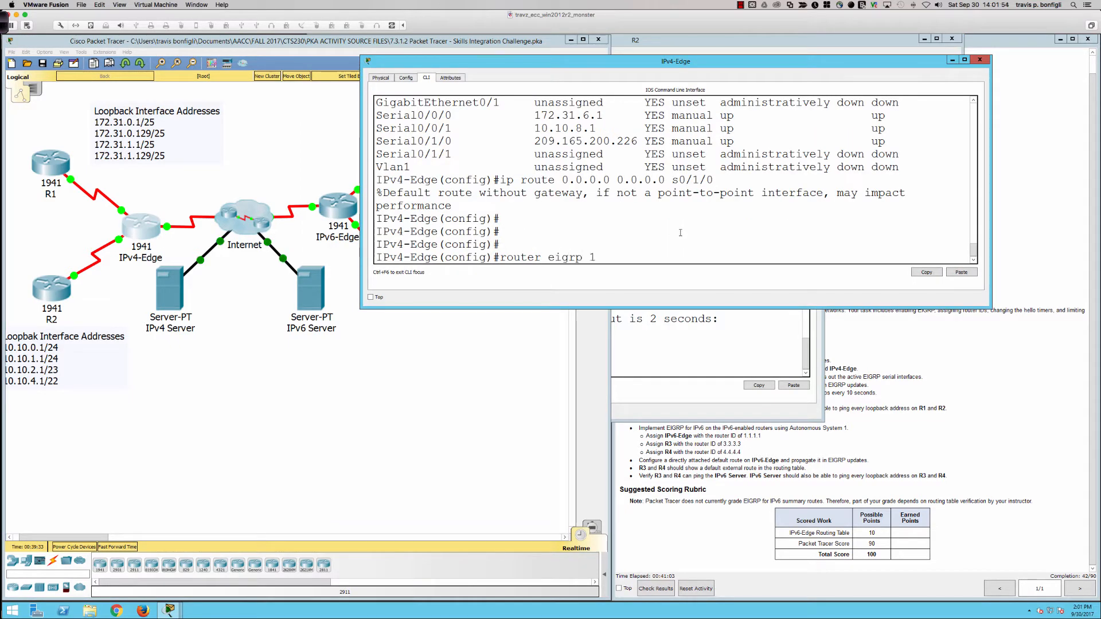
key("Return")
type("redi")
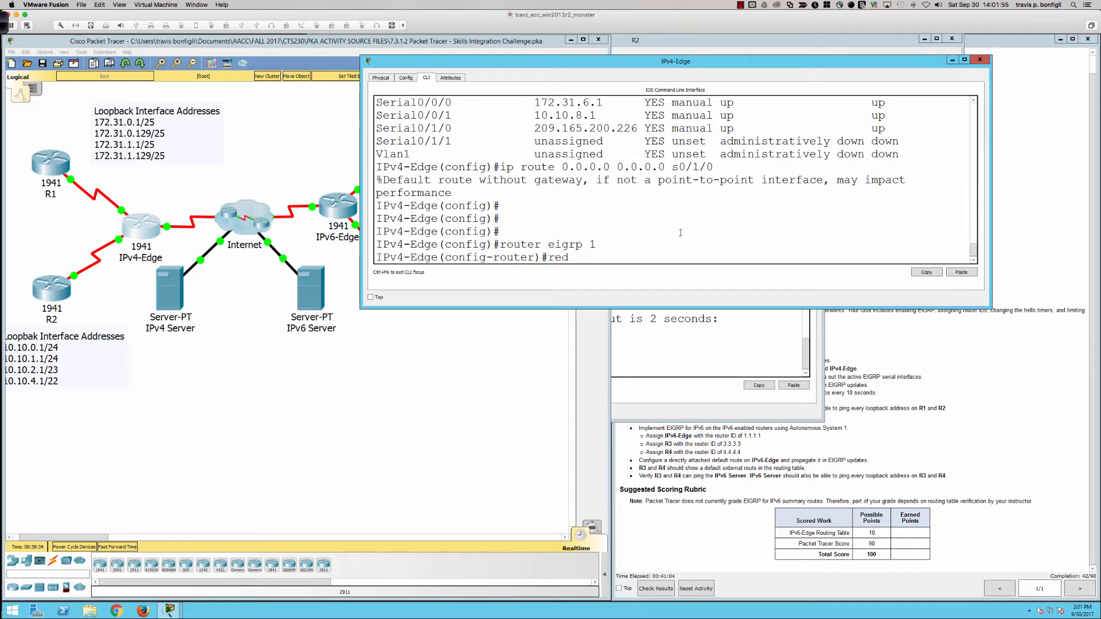
key("Tab")
type("st")
key("Tab")
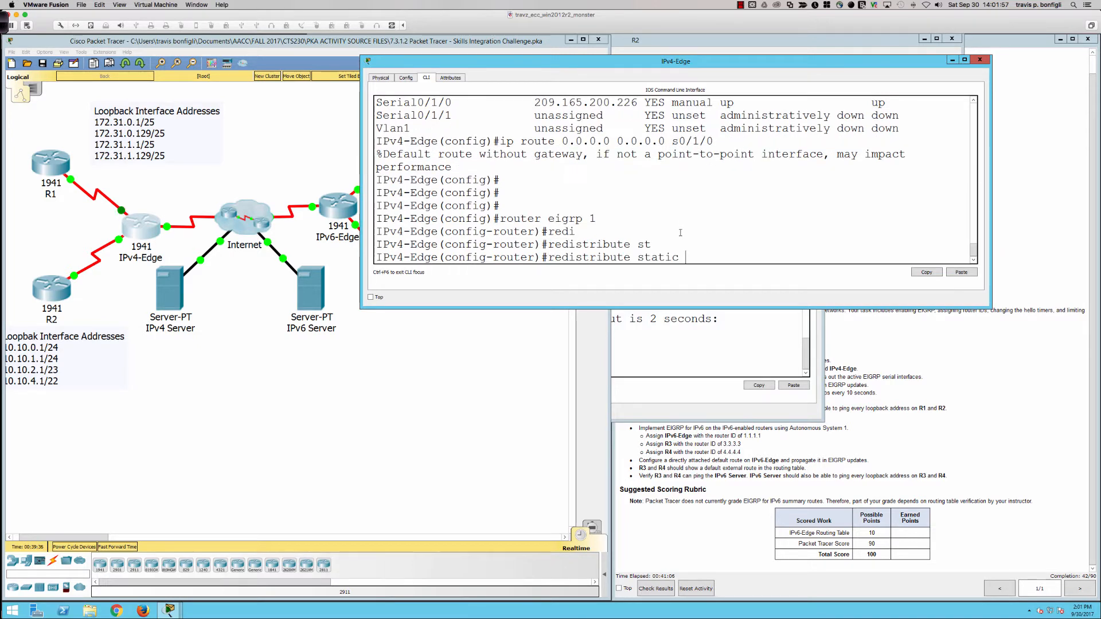
key("Return")
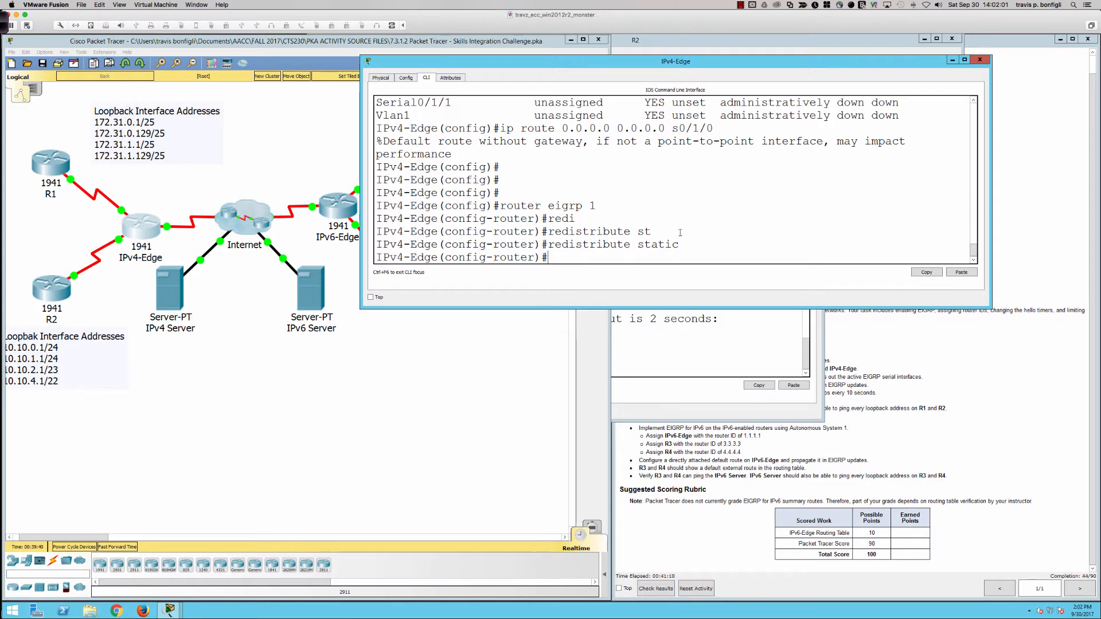
Step: Return to R1's CLI and repeat the ping to 64.100.1.10
left_click(62, 163)
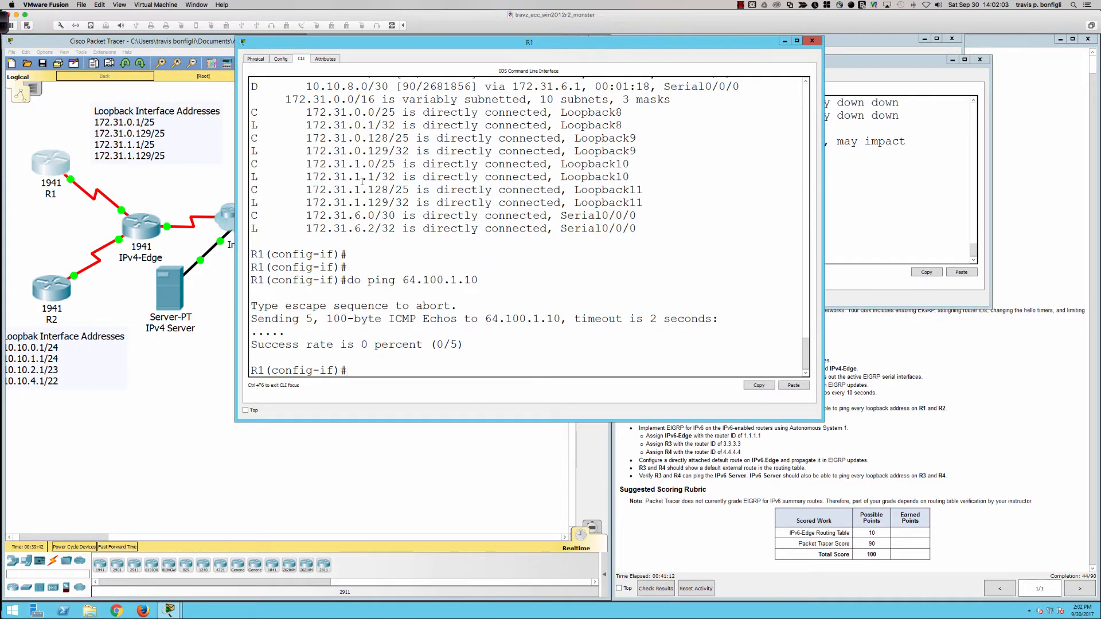
key("Up")
key("Return")
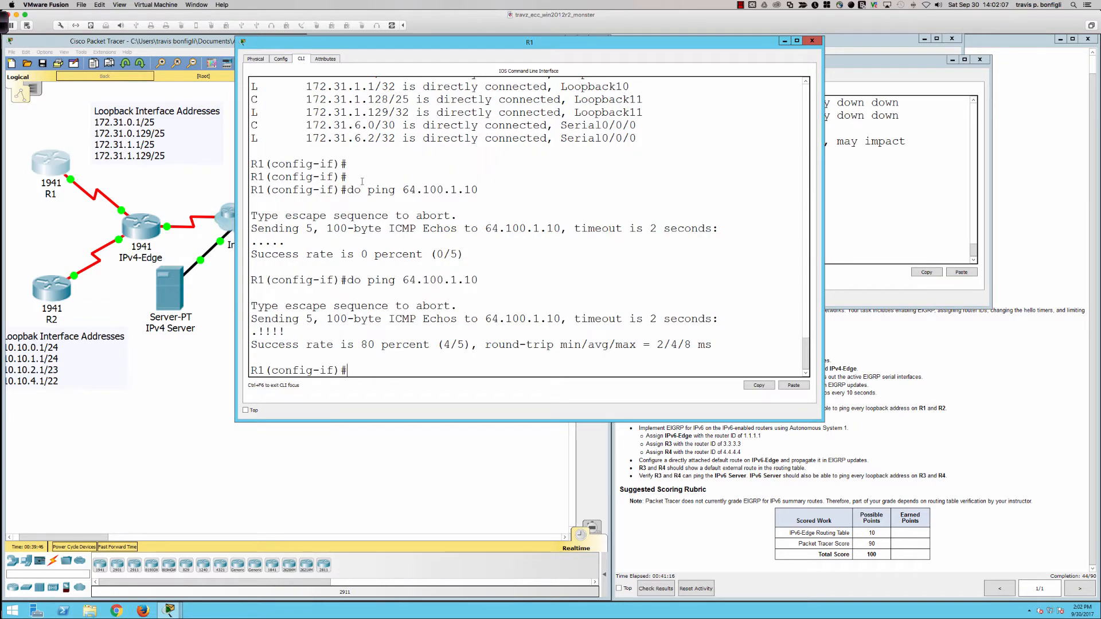
Step: List R1's EIGRP-learned routes with do sh ip route eigrp
type("do sh ip route eigrp")
key("Return")
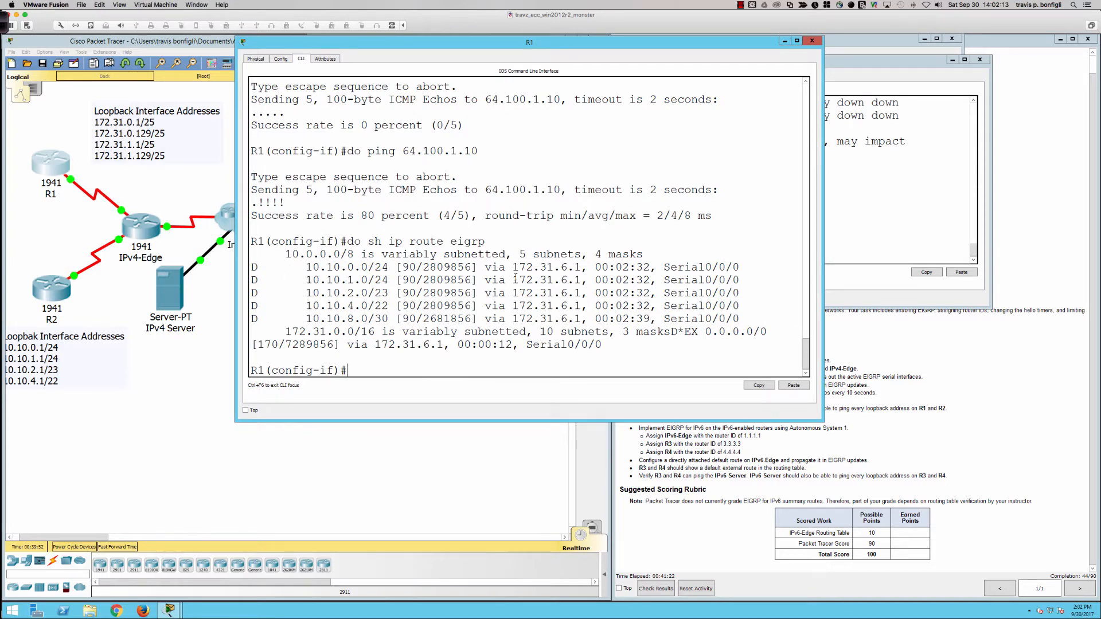
key("Up")
key("Return")
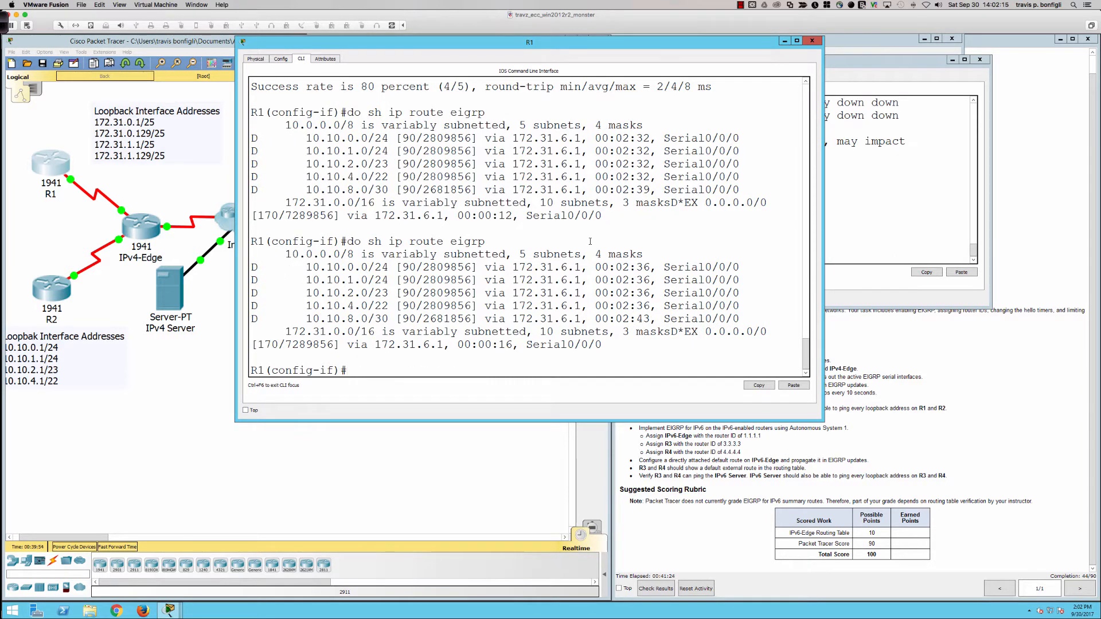
Step: Display R1's full routing table with do sh ip route and examine the external EIGRP default route's administrative distance and metric
key("Up")
key("BackSpace")
key("BackSpace")
key("BackSpace")
key("BackSpace")
key("BackSpace")
key("Return")
key("space")
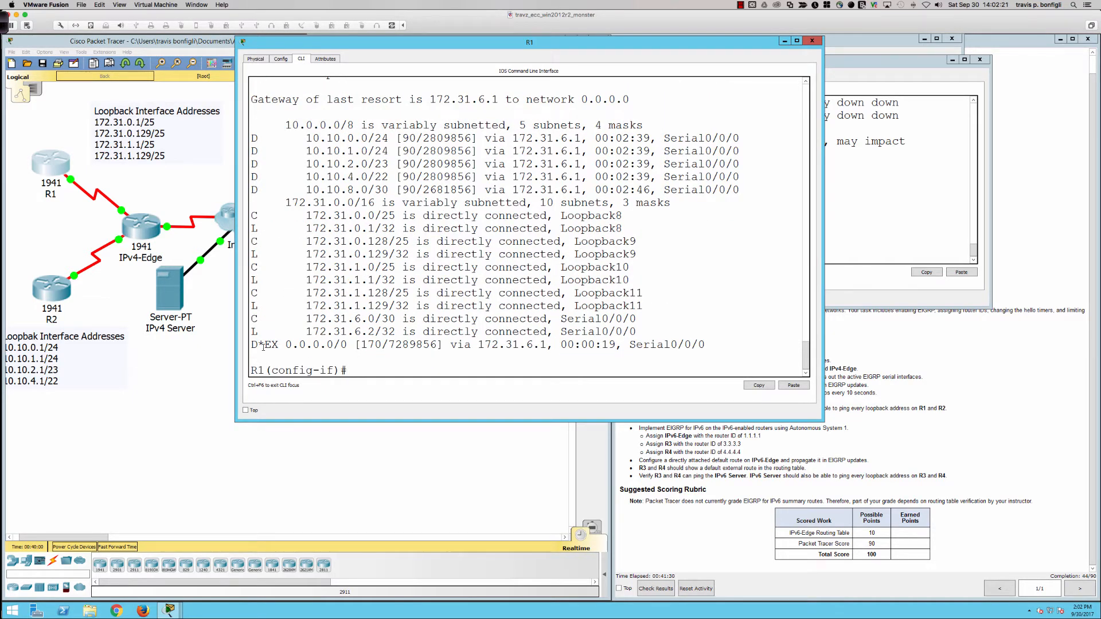
left_click_drag(251, 344, 706, 345)
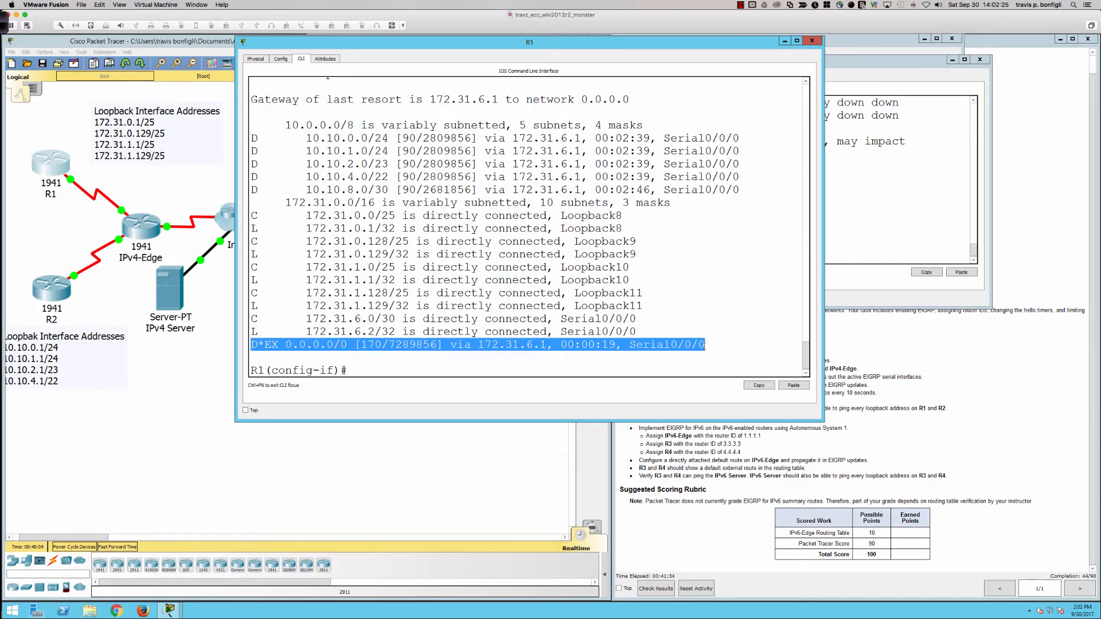
left_click(373, 343)
left_click_drag(362, 344, 381, 344)
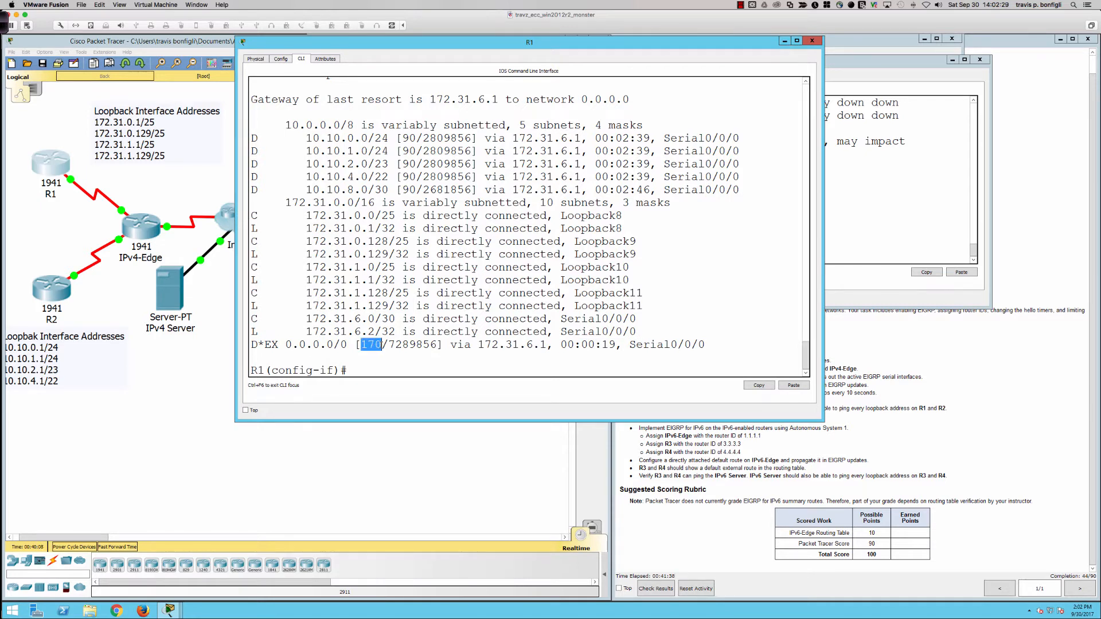
left_click(389, 344)
left_click_drag(389, 344, 437, 344)
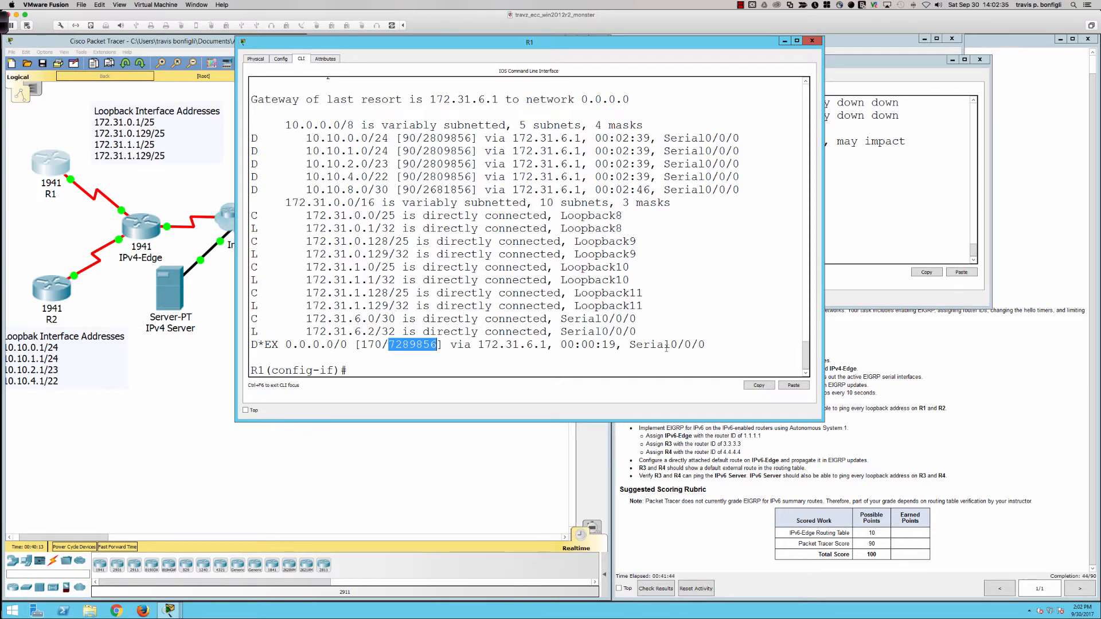
left_click(738, 350)
Step: Return to R2's CLI and repeat the ping to the IPv4 Server at 64.100.1.10
left_click(38, 292)
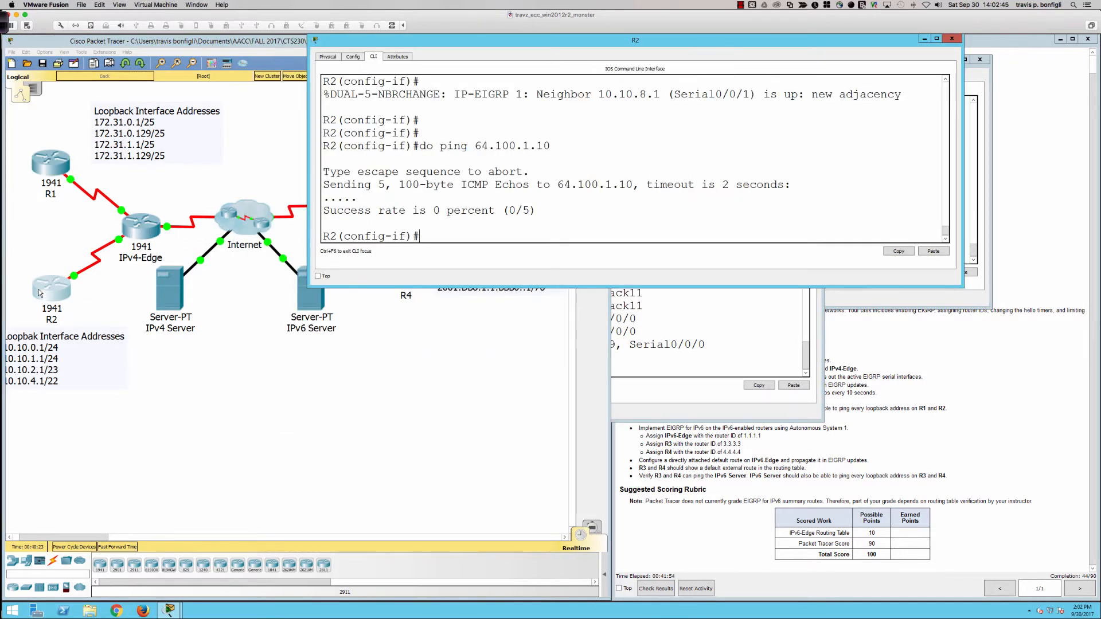
left_click(585, 213)
key("Up")
key("Return")
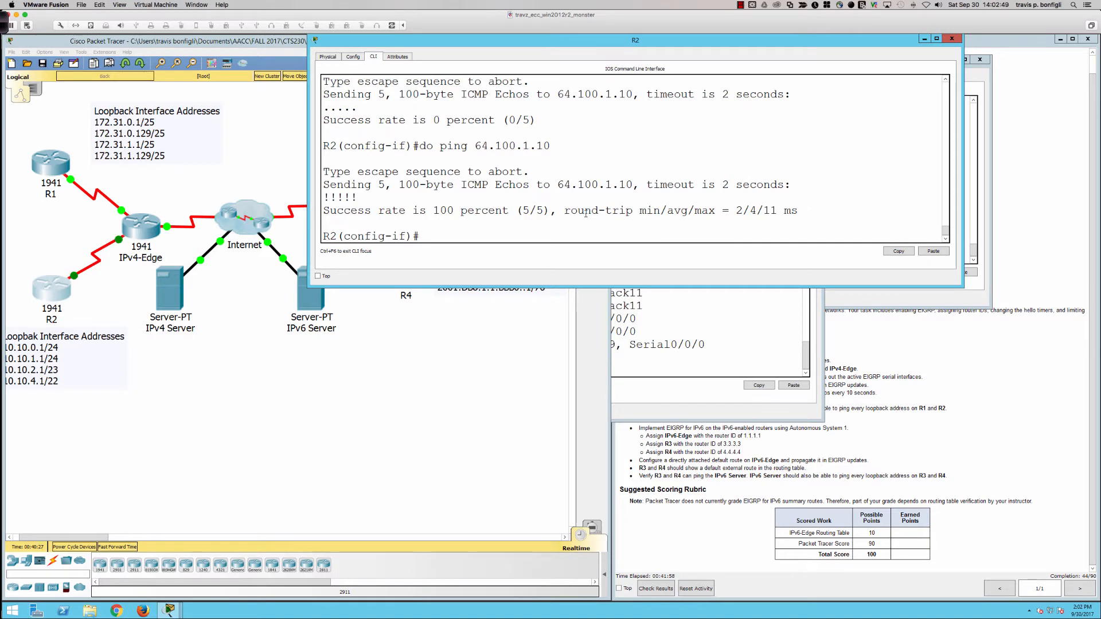
Step: Consult the activity requirements, then leave configuration mode on IPv4-Edge and ping R1's loopback address 172.31.0.1
left_click(877, 362)
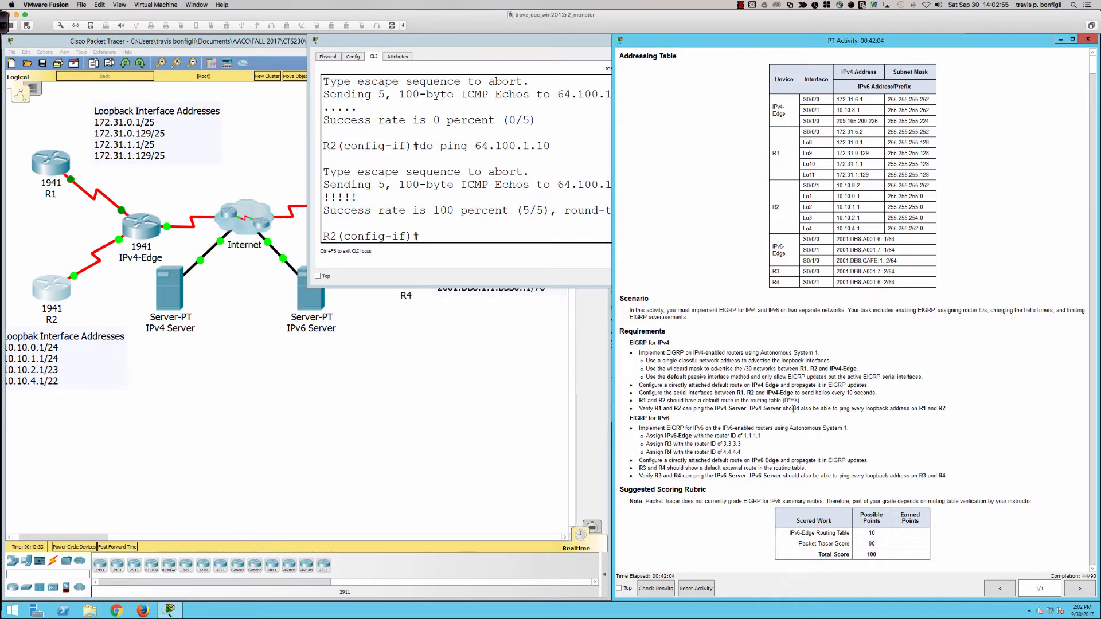
left_click(135, 236)
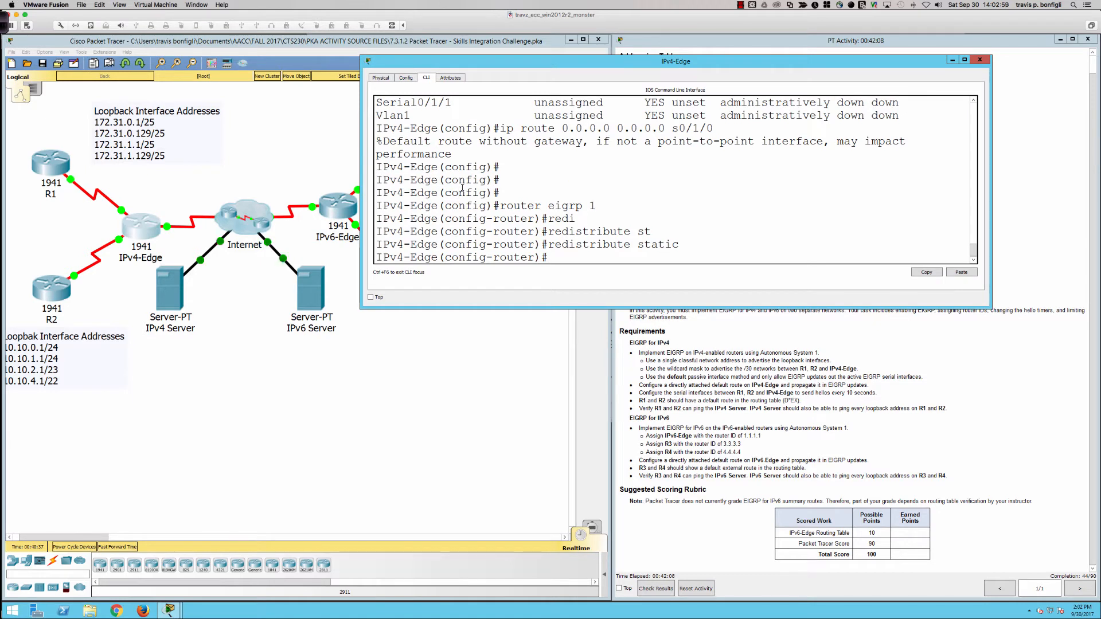
key("Return")
key("Return")
type("end")
key("Return")
type("ping 172")
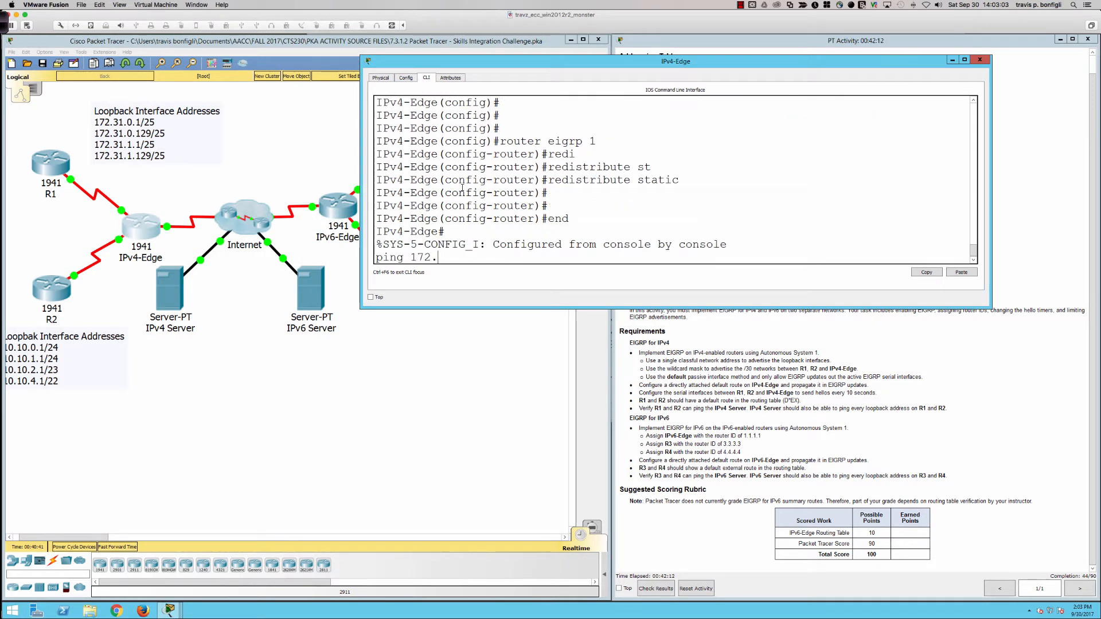
type(".31.0.1")
key("Return")
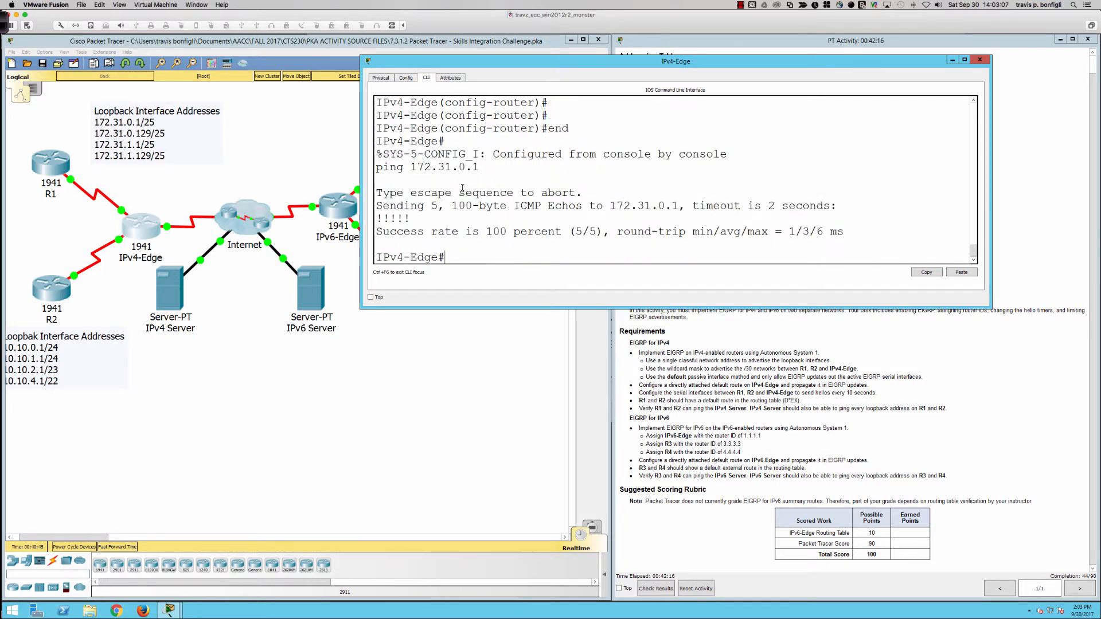
Step: Ping R1's loopback address 172.31.0.129 from IPv4-Edge
key("Up")
key("BackSpace")
type("129")
key("Return")
Step: Ping R1's remaining loopback addresses, 172.31.1.1 and 172.31.1.129, from IPv4-Edge
key("Up")
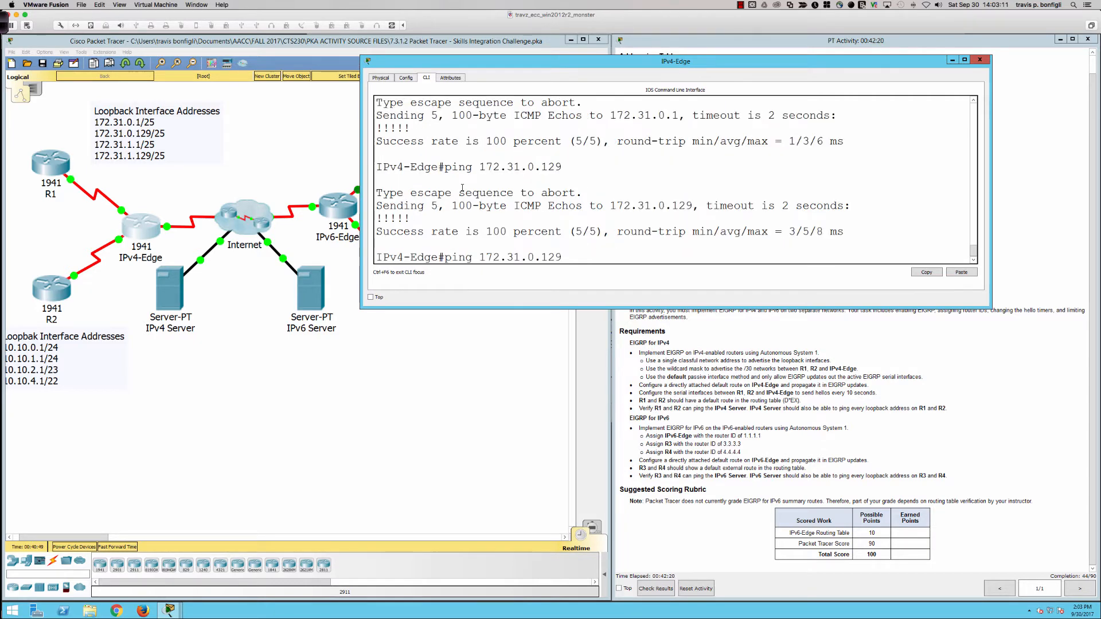
key("BackSpace")
key("BackSpace")
key("BackSpace")
type("1.1")
key("Return")
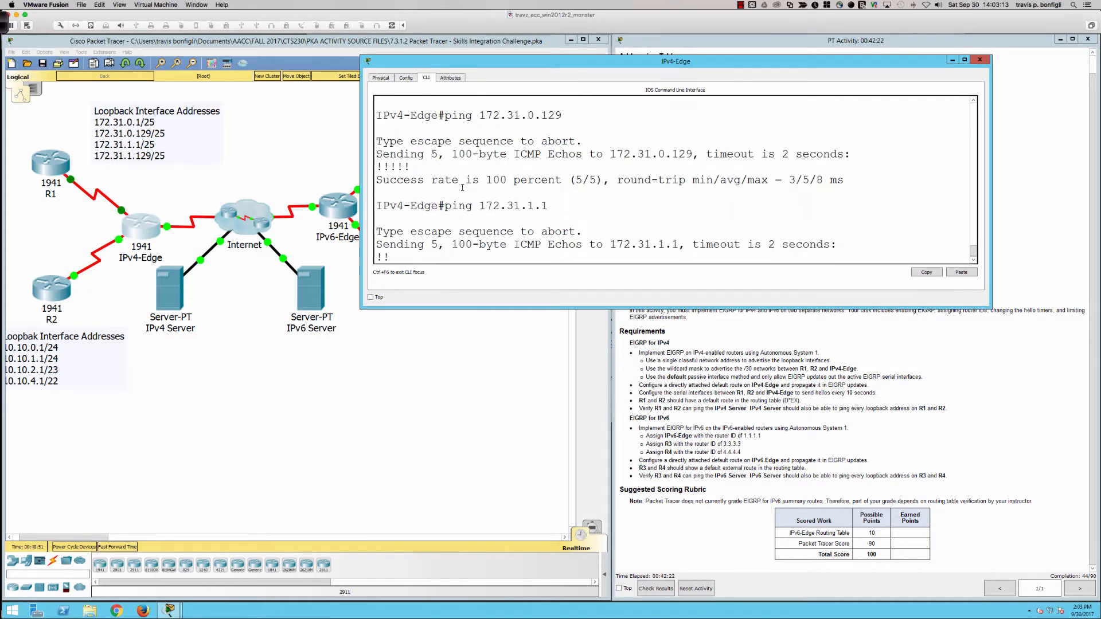
key("Up")
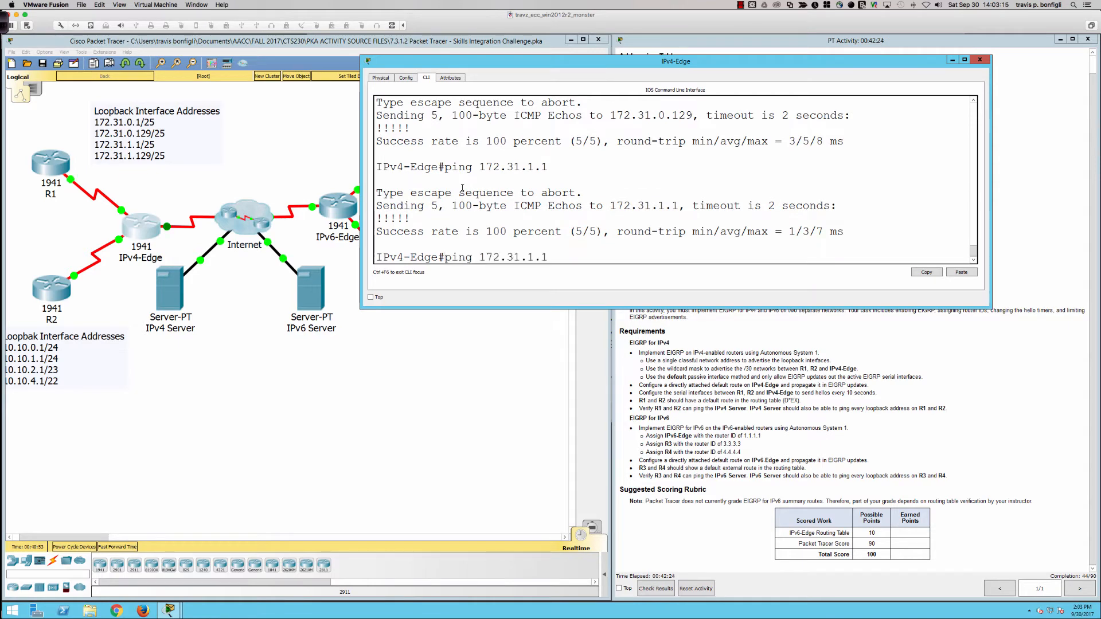
key("BackSpace")
type("129")
key("Return")
Step: Ping R2's loopback addresses 10.10.0.1 and 10.10.1.1 from IPv4-Edge
type("pi")
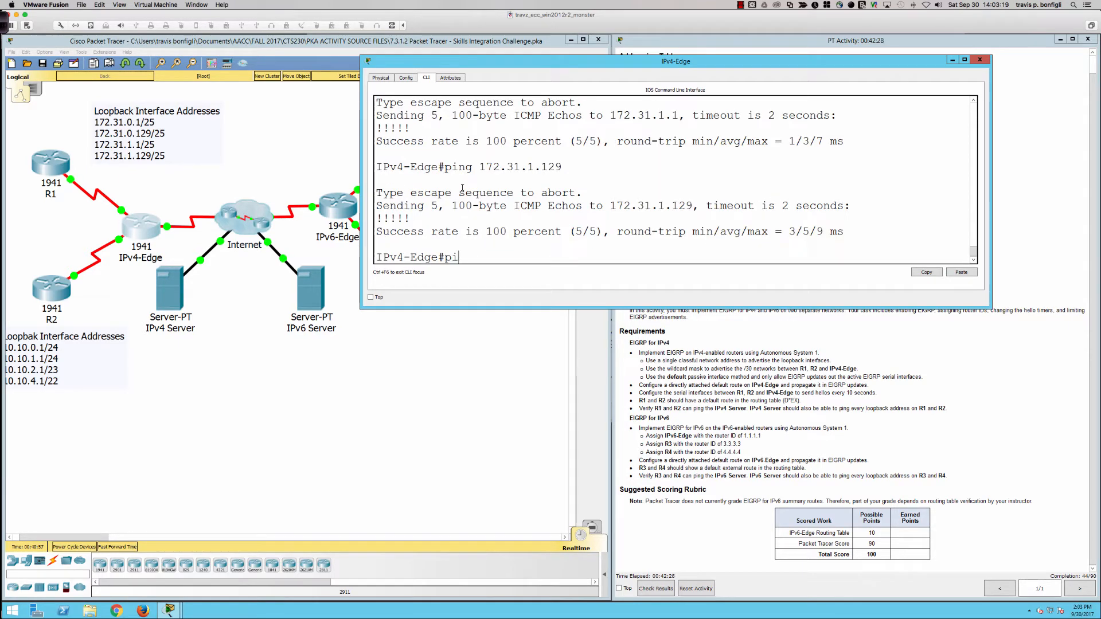
type("ng 10.10.0.1")
key("Return")
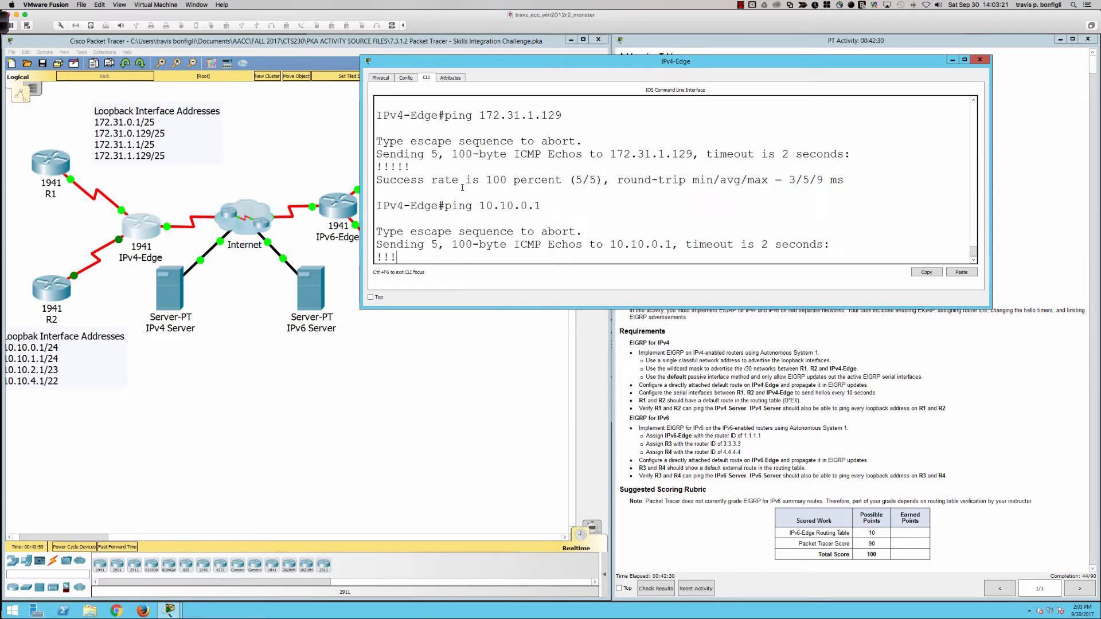
key("Up")
key("BackSpace")
key("BackSpace")
key("BackSpace")
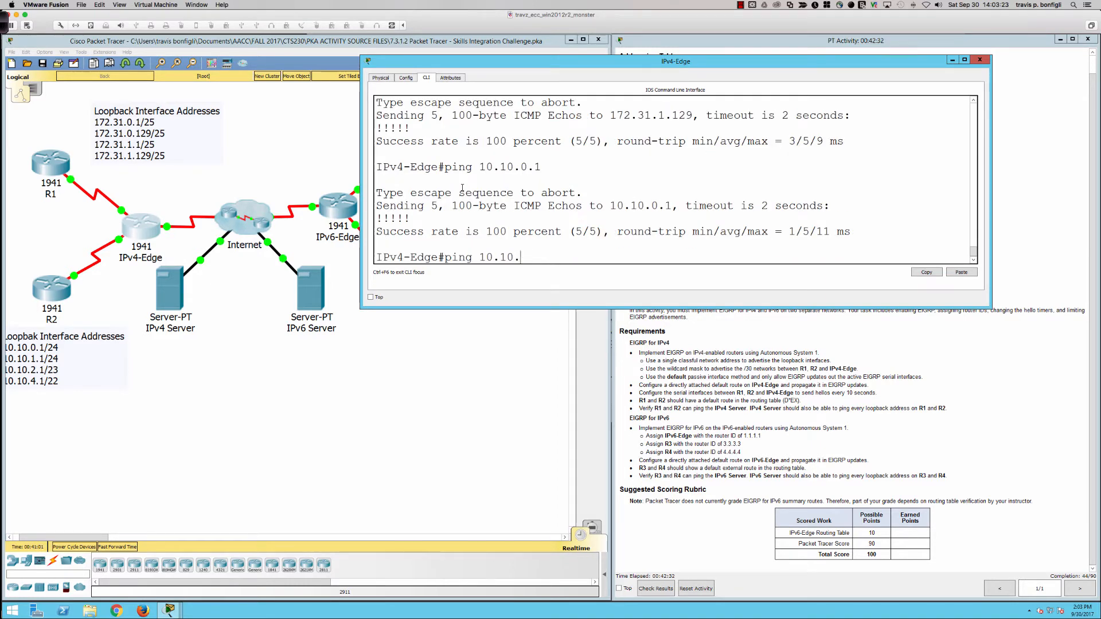
type("1.1")
key("Return")
Step: Ping R2's remaining loopback addresses, 10.10.2.1 and 10.10.4.1, from IPv4-Edge
key("Up")
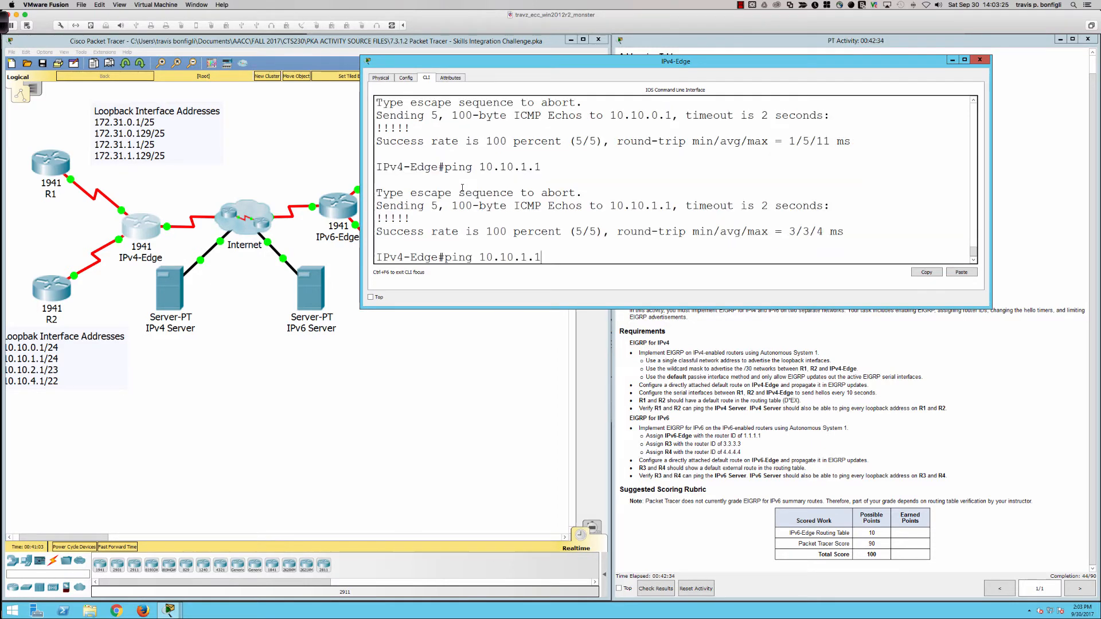
key("BackSpace")
key("BackSpace")
key("BackSpace")
type("2.1")
key("Return")
key("Up")
key("BackSpace")
key("BackSpace")
key("BackSpace")
type("4.1")
key("Return")
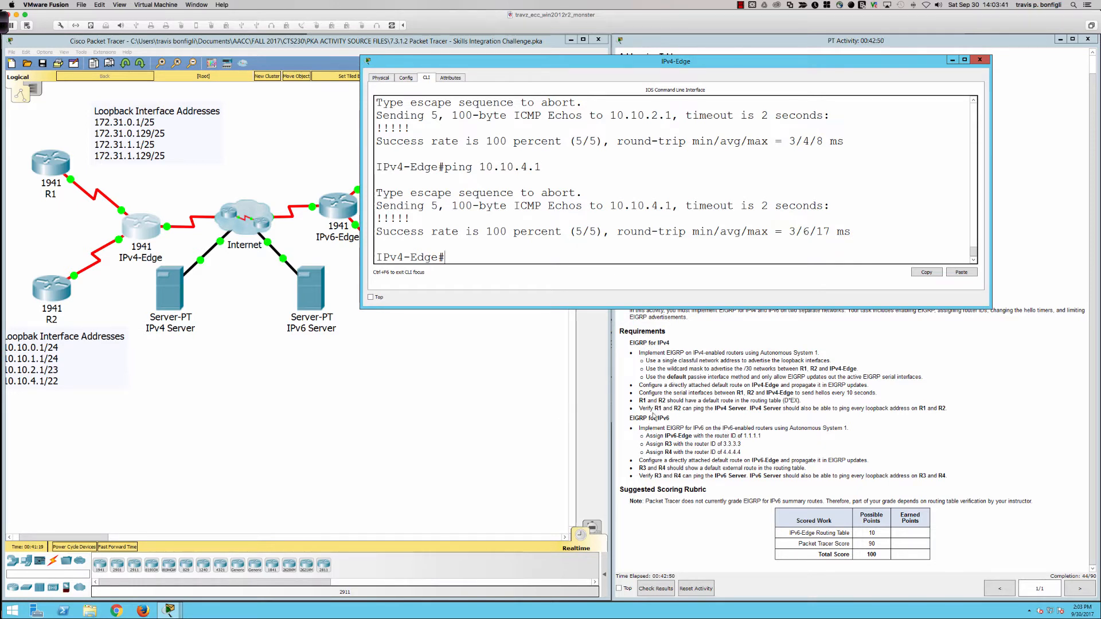
Step: Open R3's command line and widen its window, placing it clear of the IPv6 requirements
left_click(462, 367)
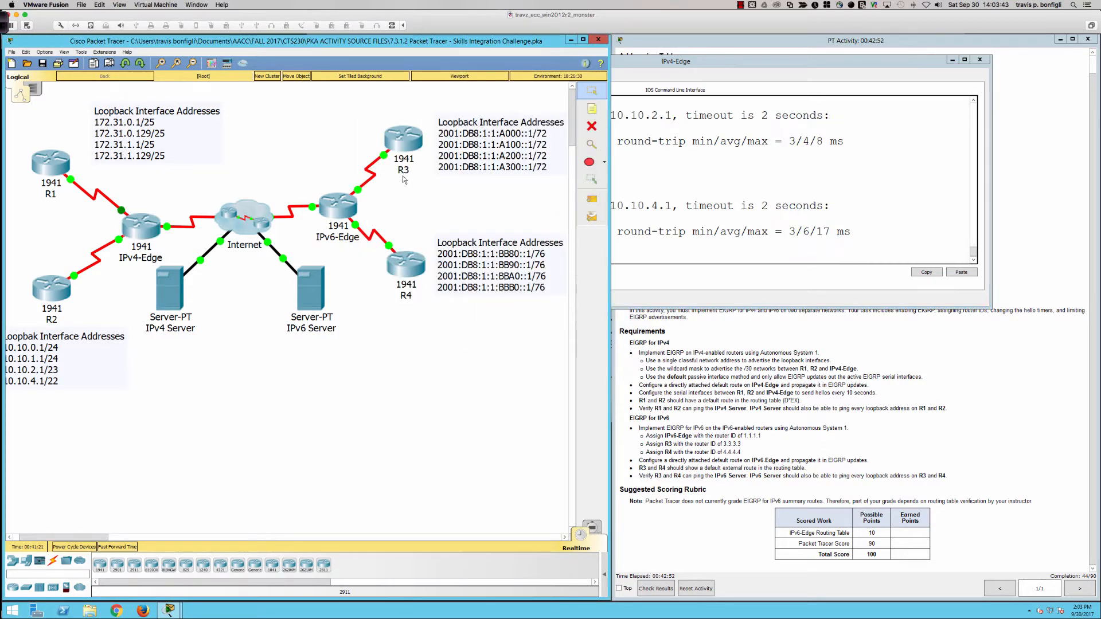
left_click(406, 148)
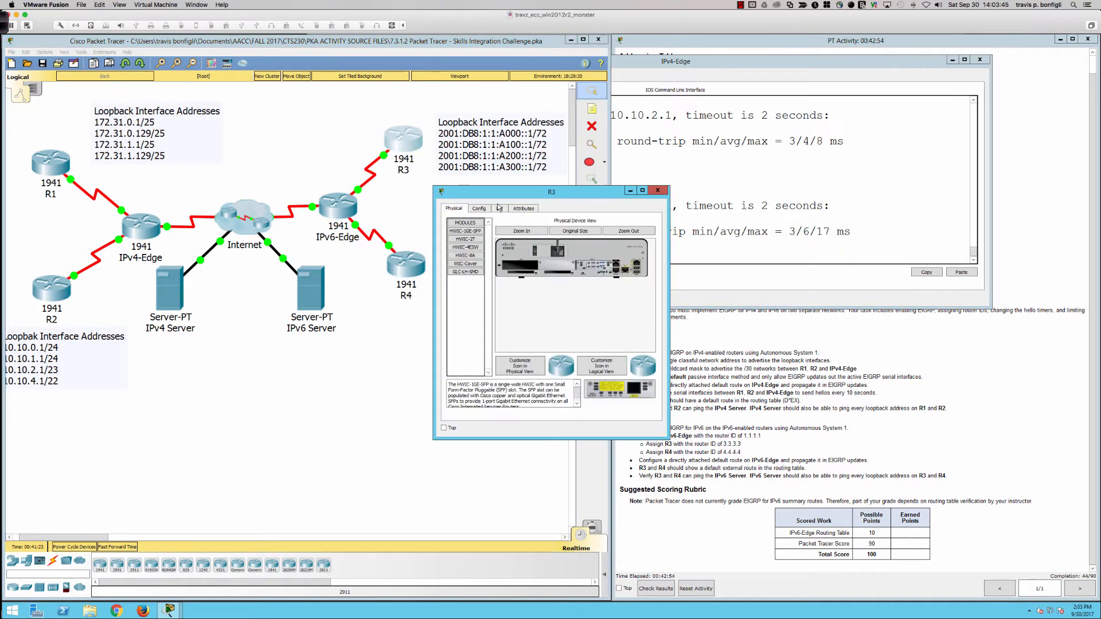
left_click(499, 208)
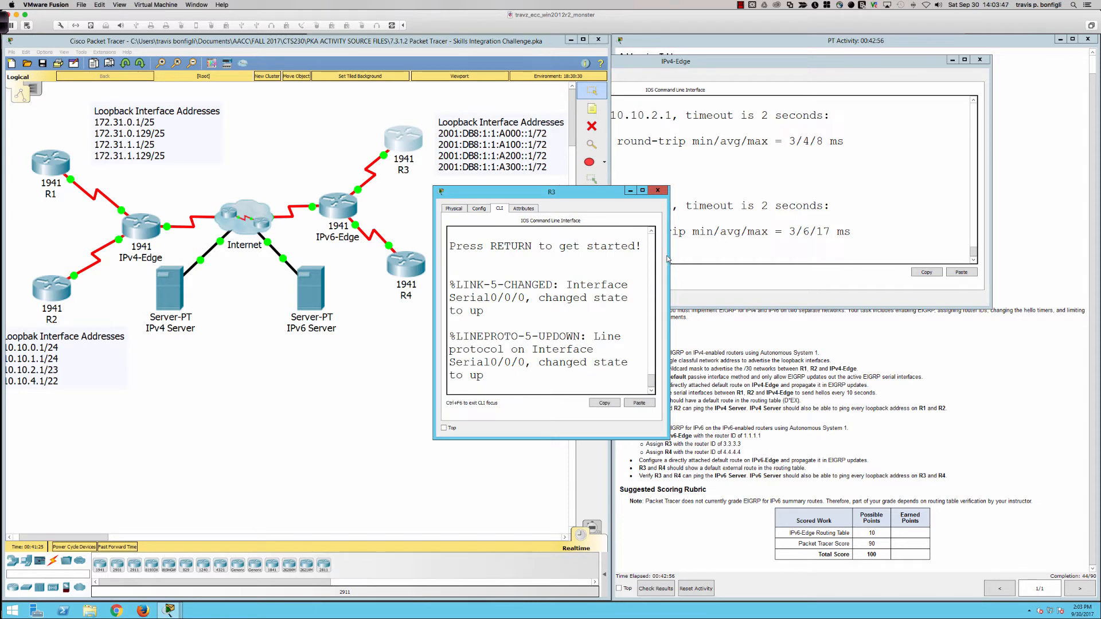
left_click_drag(668, 256, 1066, 258)
left_click_drag(794, 198, 806, 114)
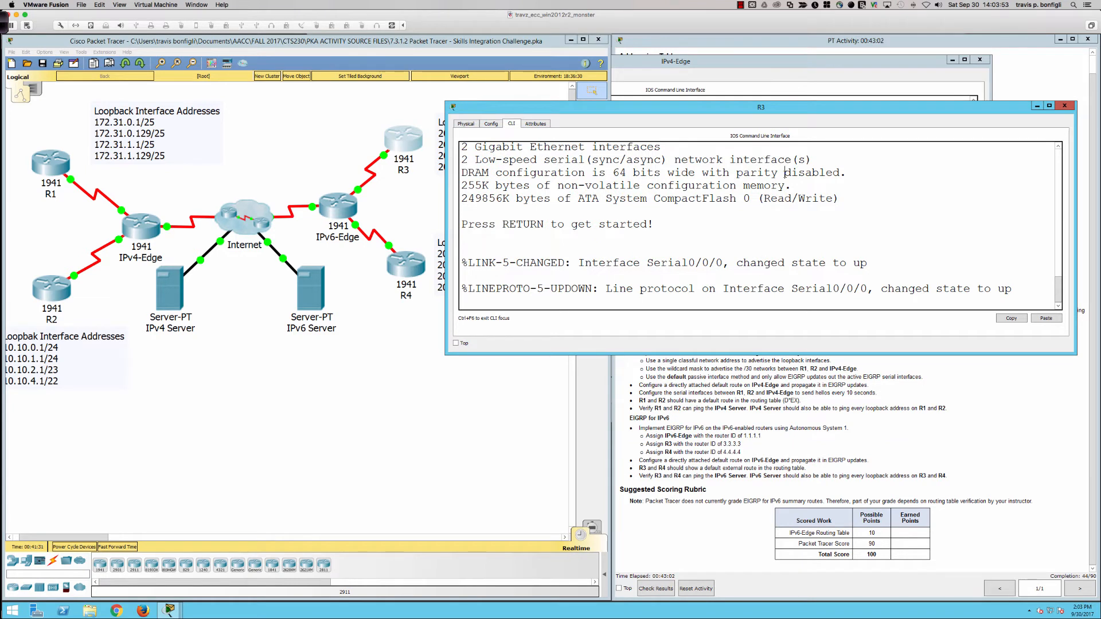
Step: Enter privileged mode and then global configuration mode on R3
key("Return")
key("Return")
key("Return")
key("Return")
type("en")
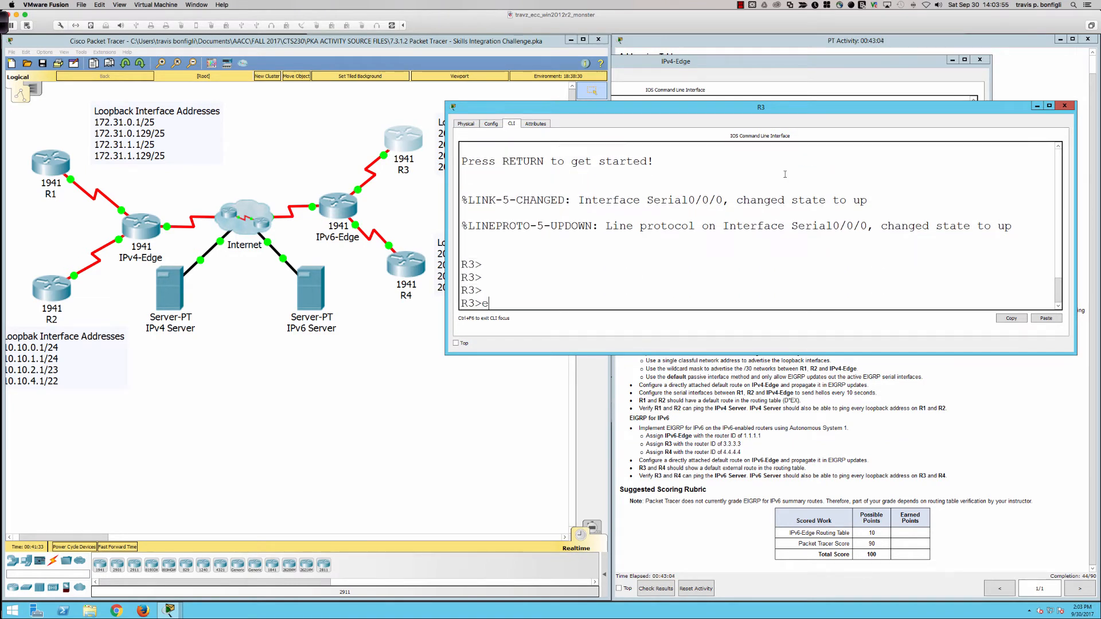
key("Return")
type("conf t")
key("Return")
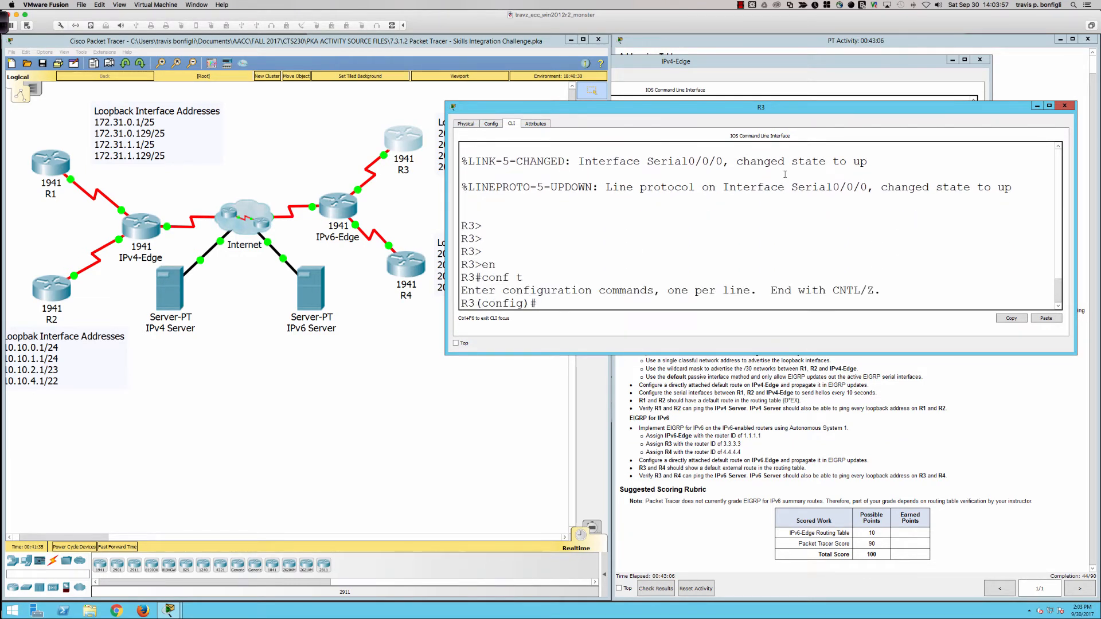
Step: Check which IPv4 and IPv6 routing protocols are running on R3
type("do sh ip protoco")
key("Return")
type("do sh ip")
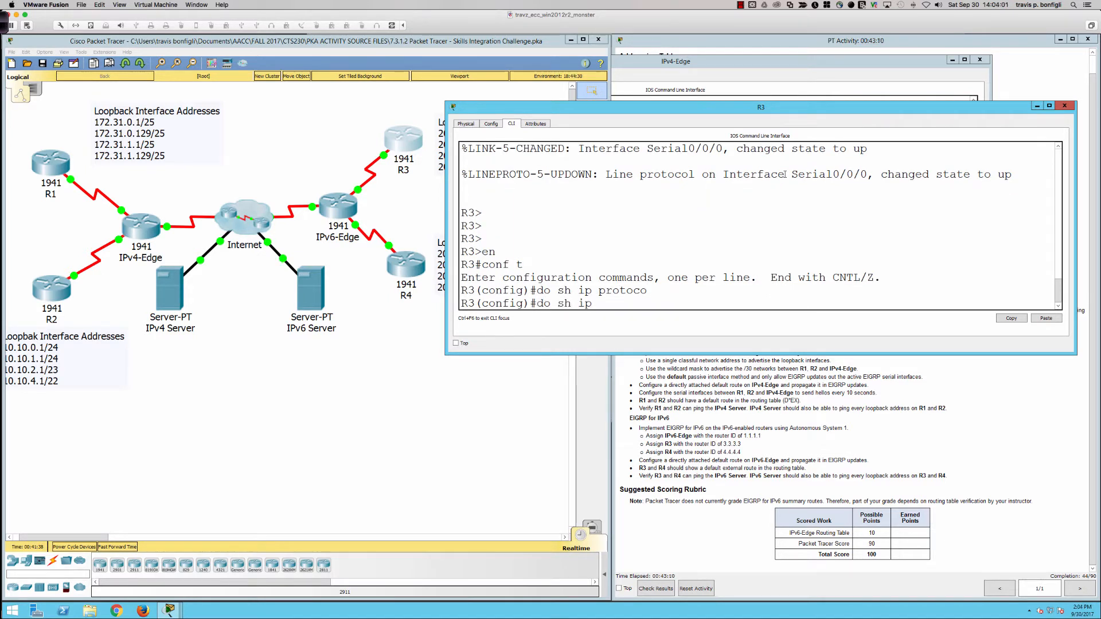
type("v6 pro")
key("Return")
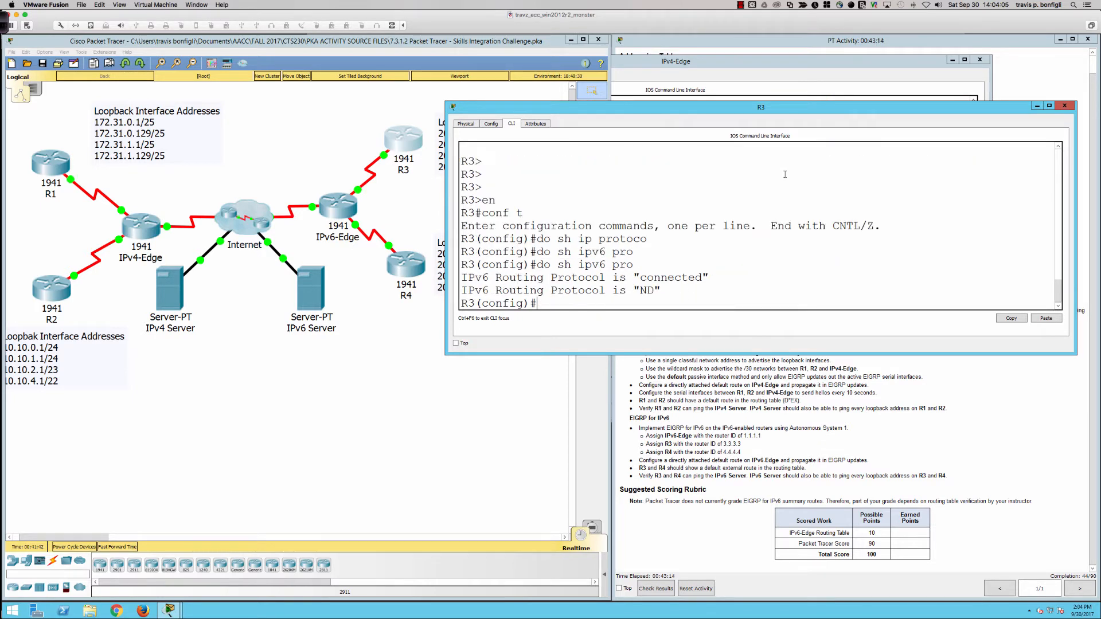
Step: Check R3's IPv6 EIGRP interfaces from configuration mode
type("do sh ipv6 eigrp inter")
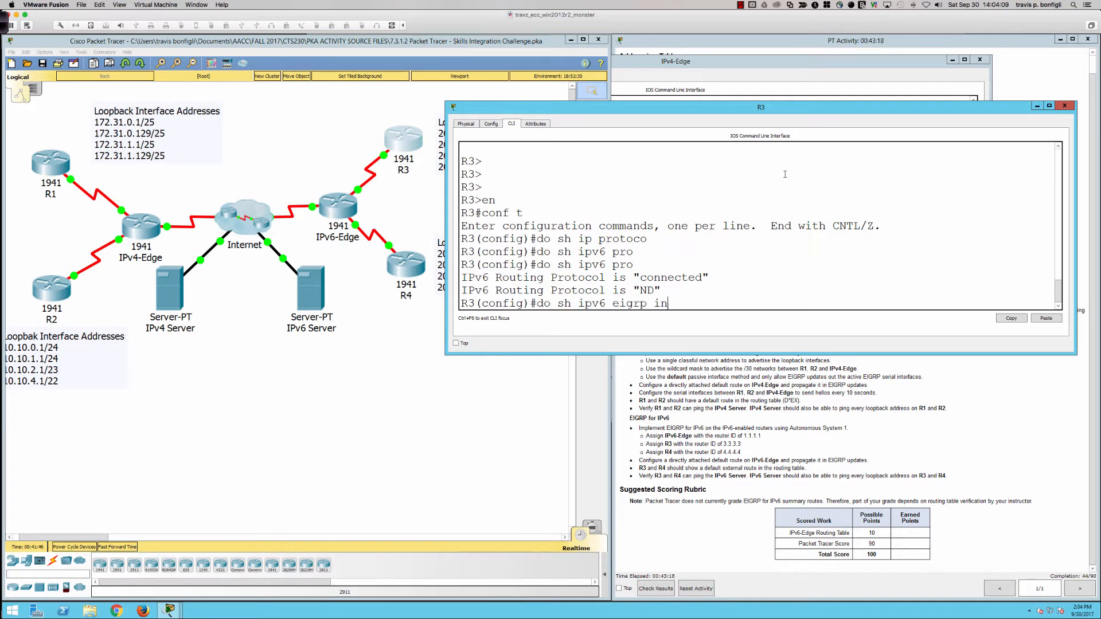
key("Return")
Step: Try to start the IPv6 EIGRP process on R3 with autonomous system 1
key("Return")
key("Return")
key("Return")
key("Return")
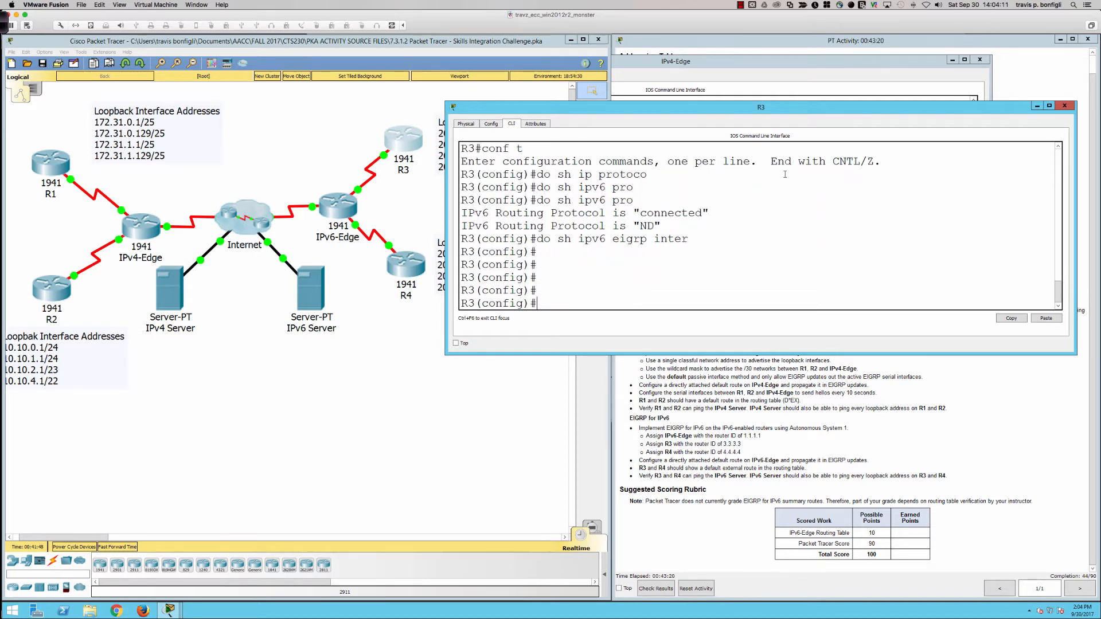
type("ipv6 router eigrp 1")
key("Return")
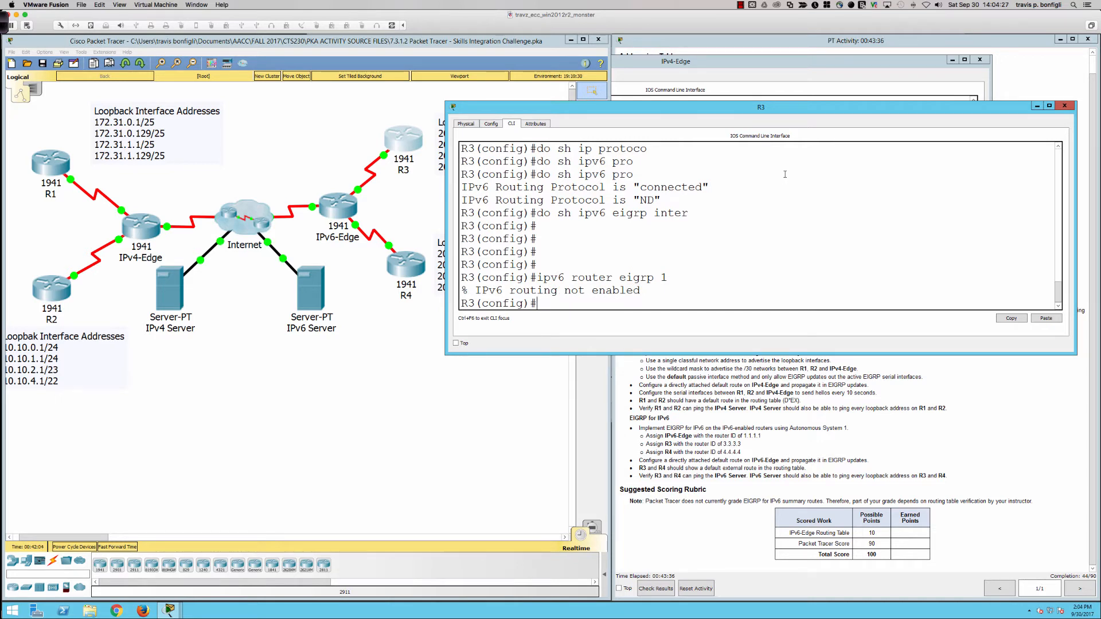
Step: Enable IPv6 unicast routing on R3
type("ipv6 uni")
key("Tab")
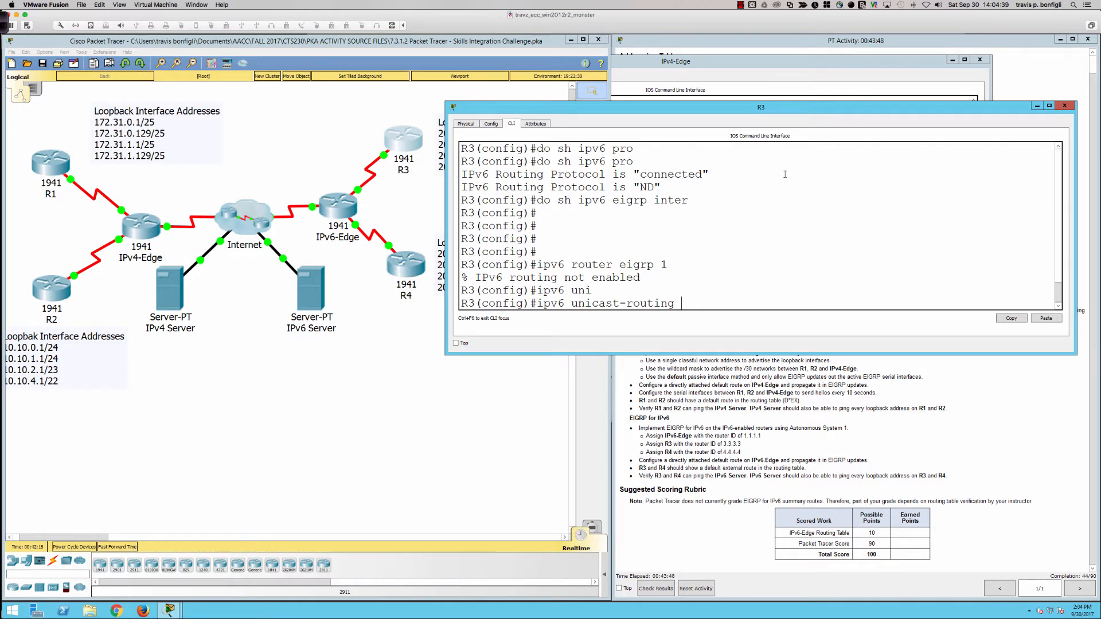
key("Return")
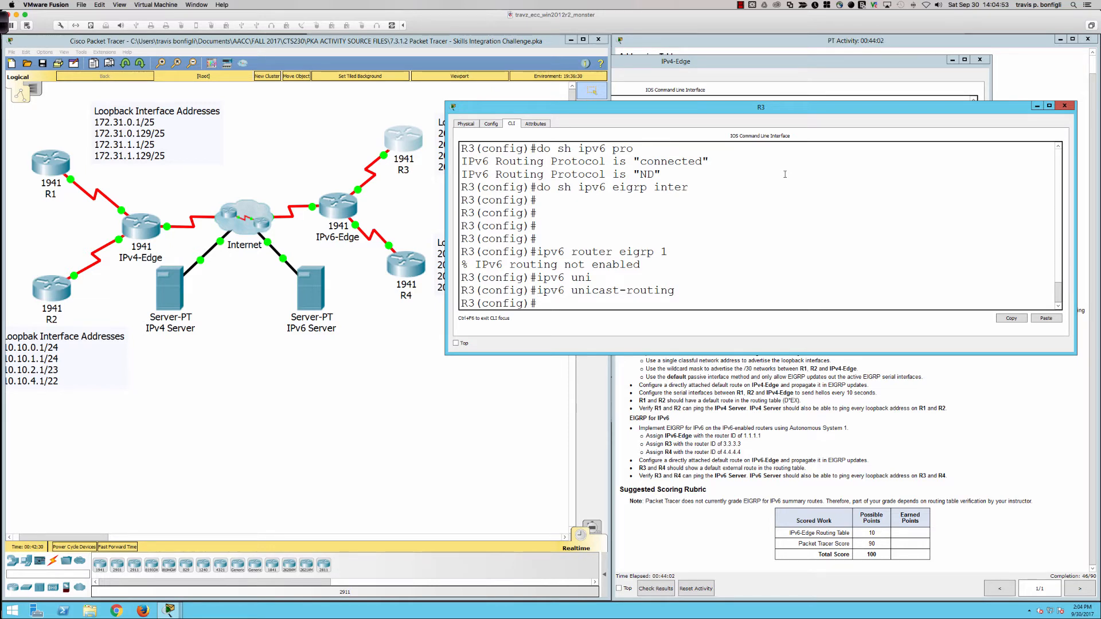
key("Return")
key("Return")
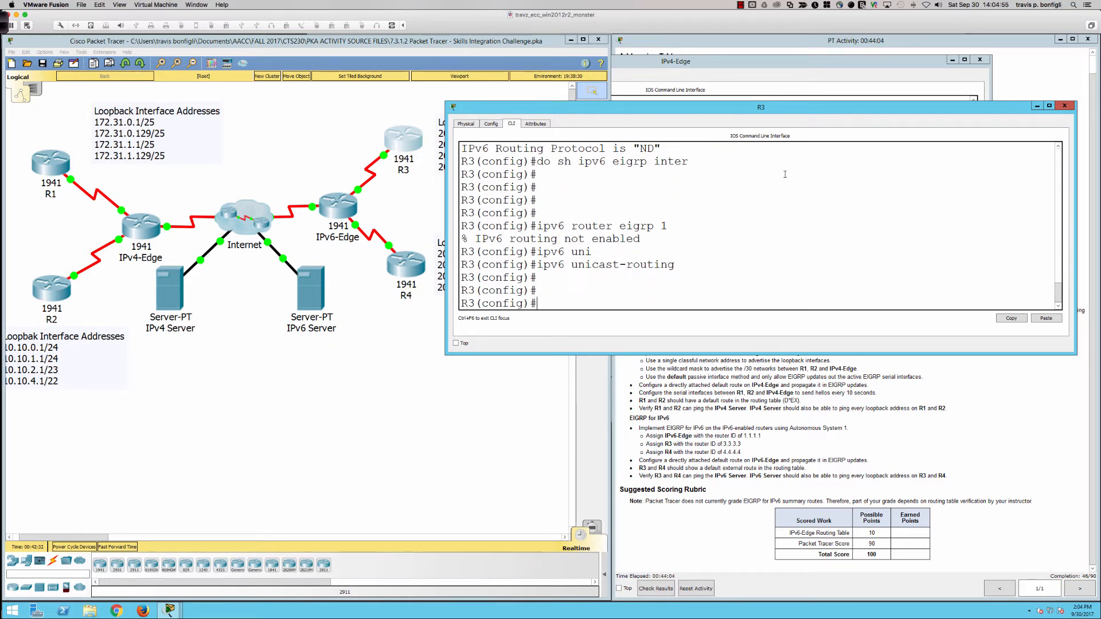
Step: Enter IPv6 EIGRP router configuration on R3 for autonomous system 1
type("ei")
key("Return")
type("e")
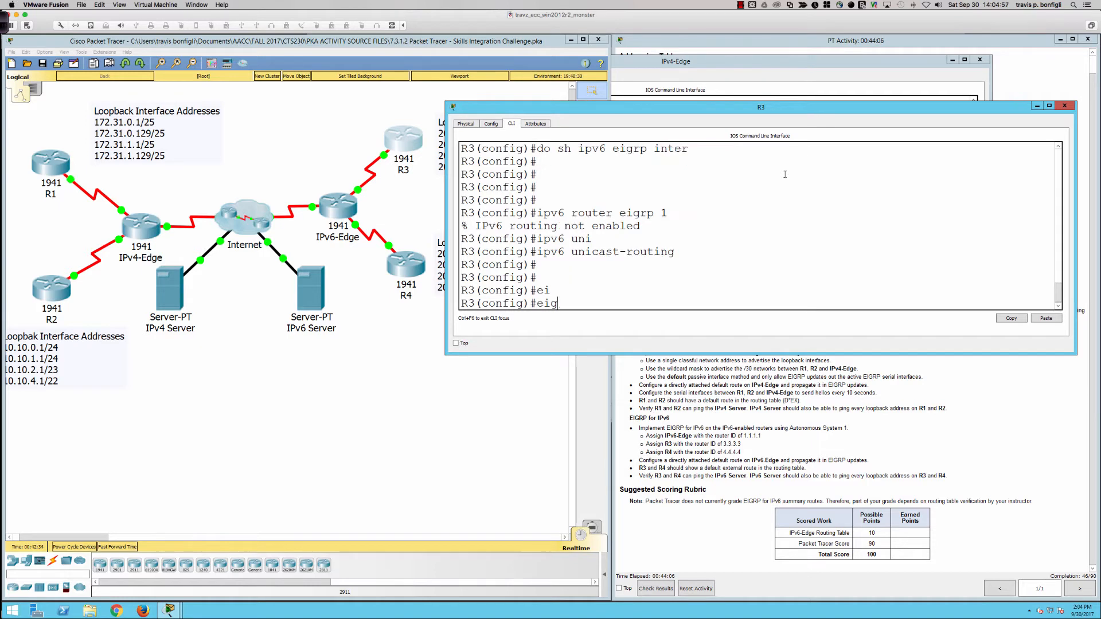
key("BackSpace")
type("ipv6 router eigrp 1")
key("Return")
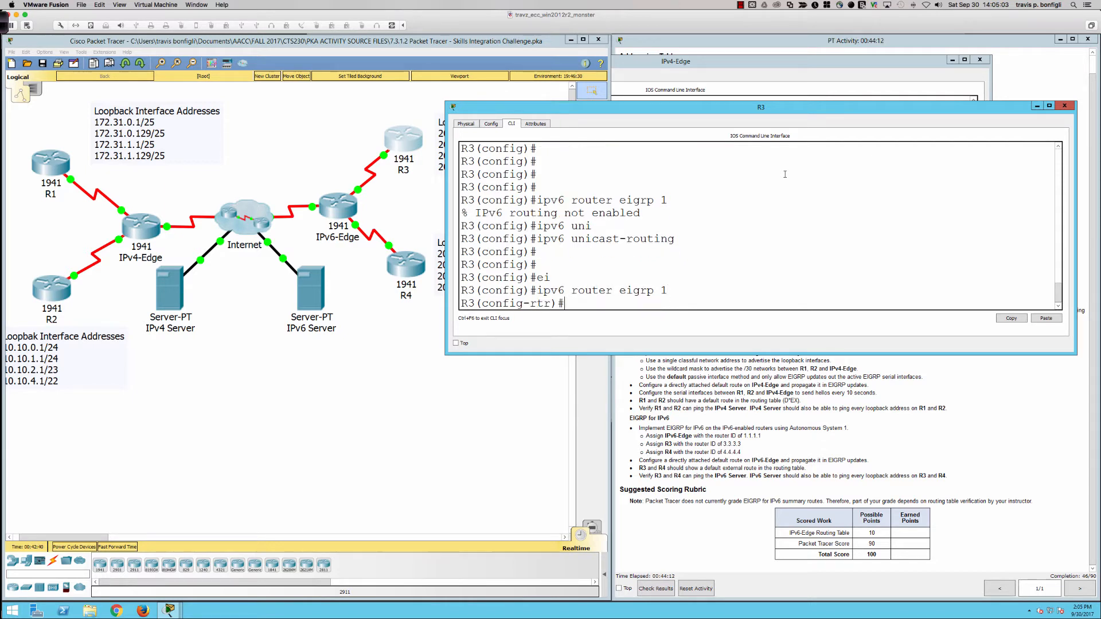
Step: Assign the EIGRP router ID 3.3.3.3 to R3
type("route")
key("Return")
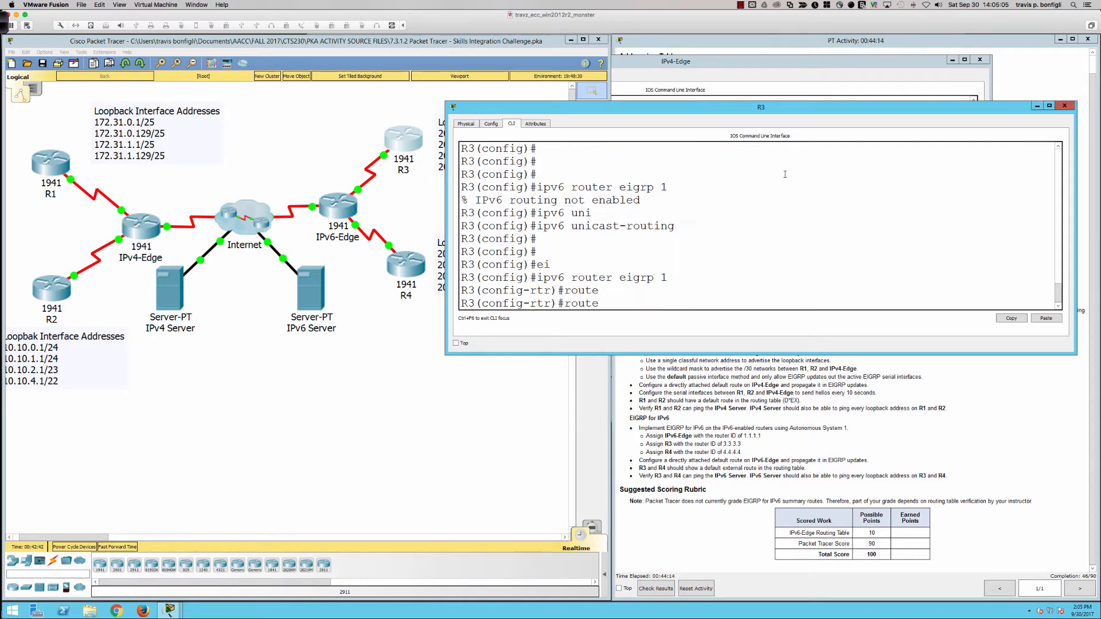
type("r")
key("BackSpace")
type("eigr")
key("Tab")
type("rout")
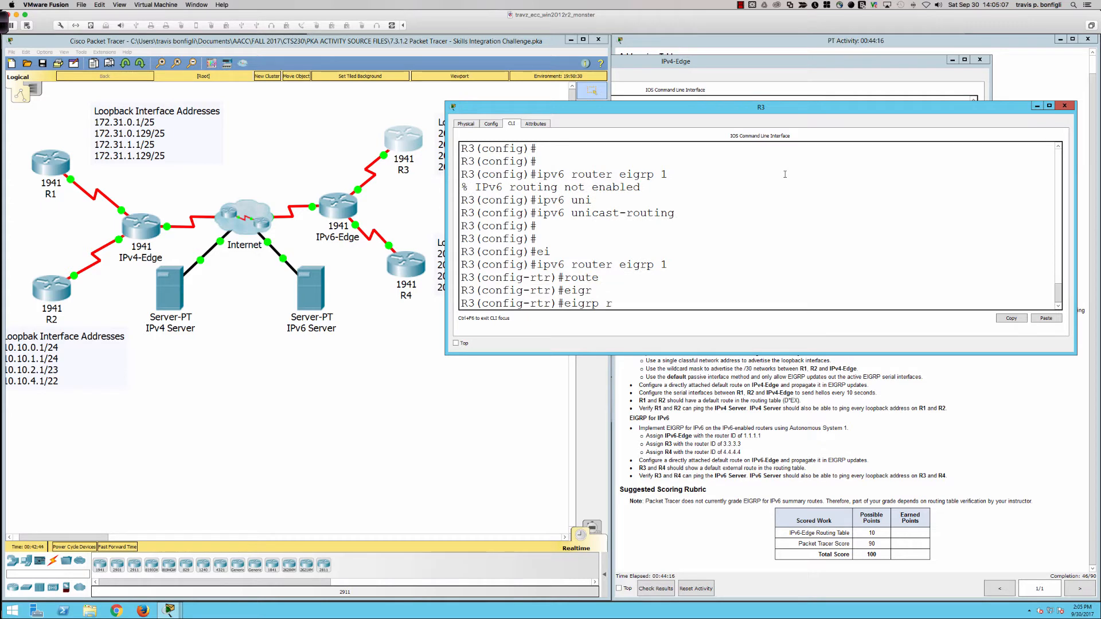
key("Tab")
type("3.3.3.3")
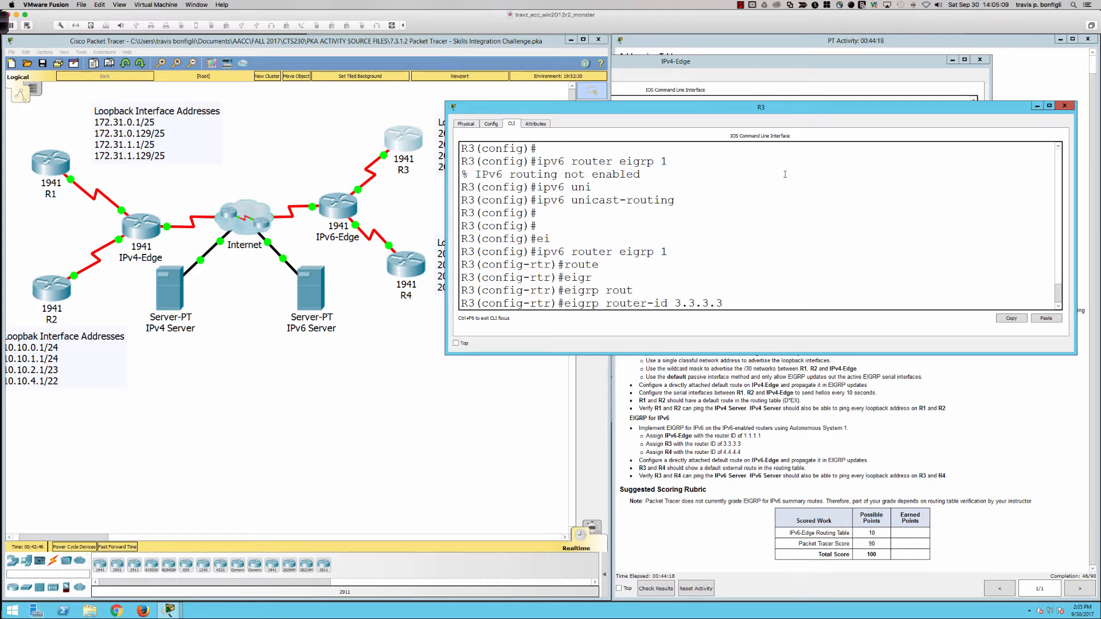
key("Return")
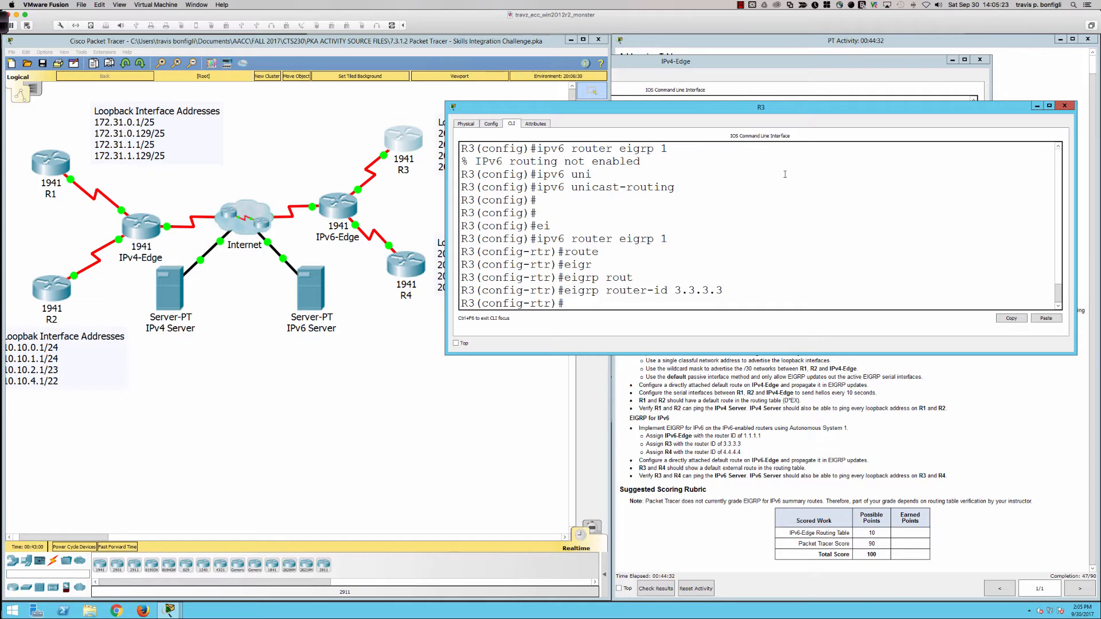
Step: Display R3's running configuration through to the end and check the IPv6 EIGRP section
type("do sh run")
key("Return")
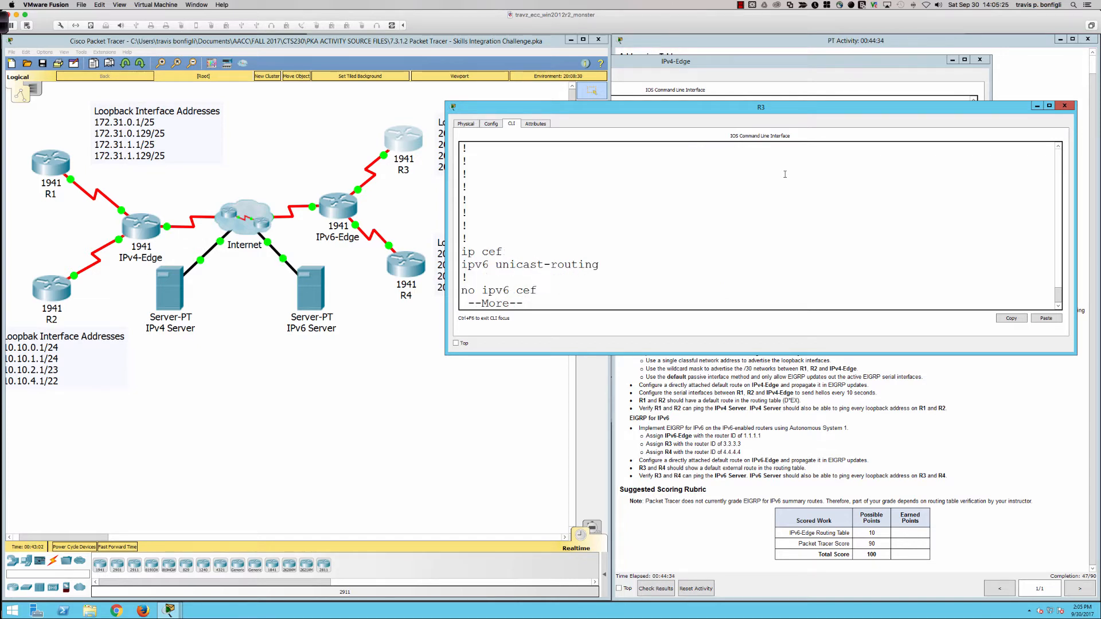
key("space")
key("space")
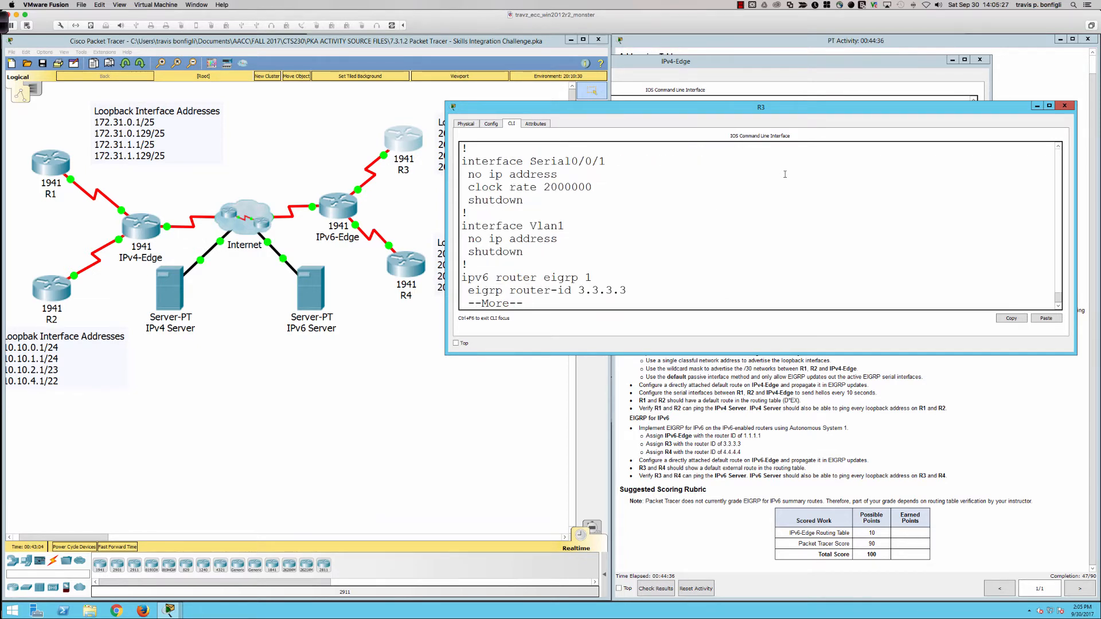
key("space")
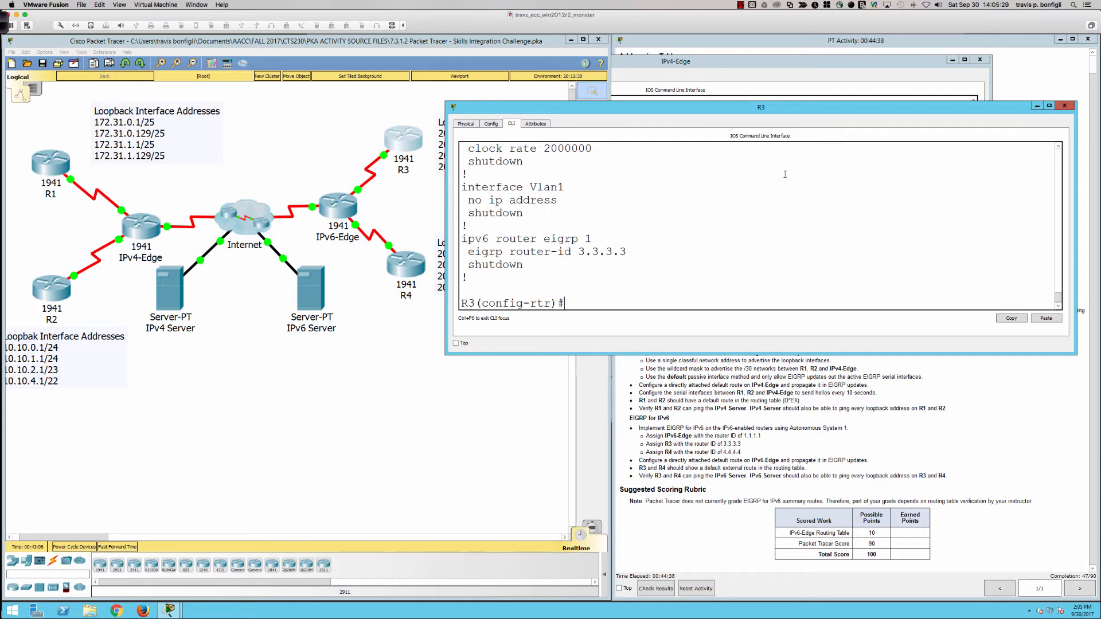
Step: Display R3's IPv6 routing protocols and examine the EIGRP internal and external administrative distances
type("do sh ipv6 pro")
key("Return")
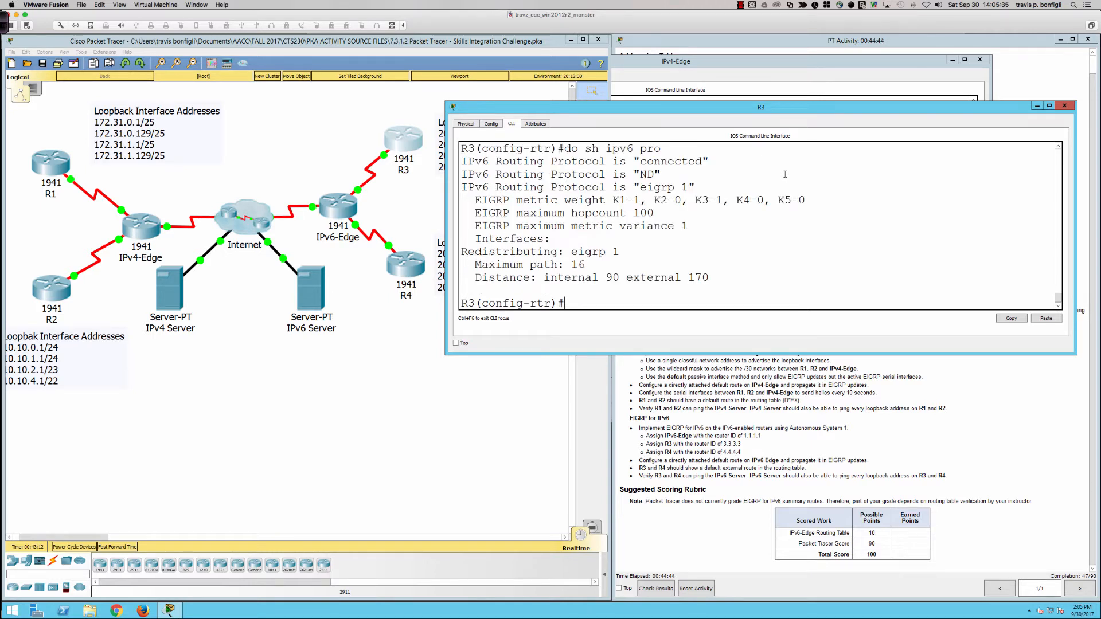
scroll(664, 193, "up", 1)
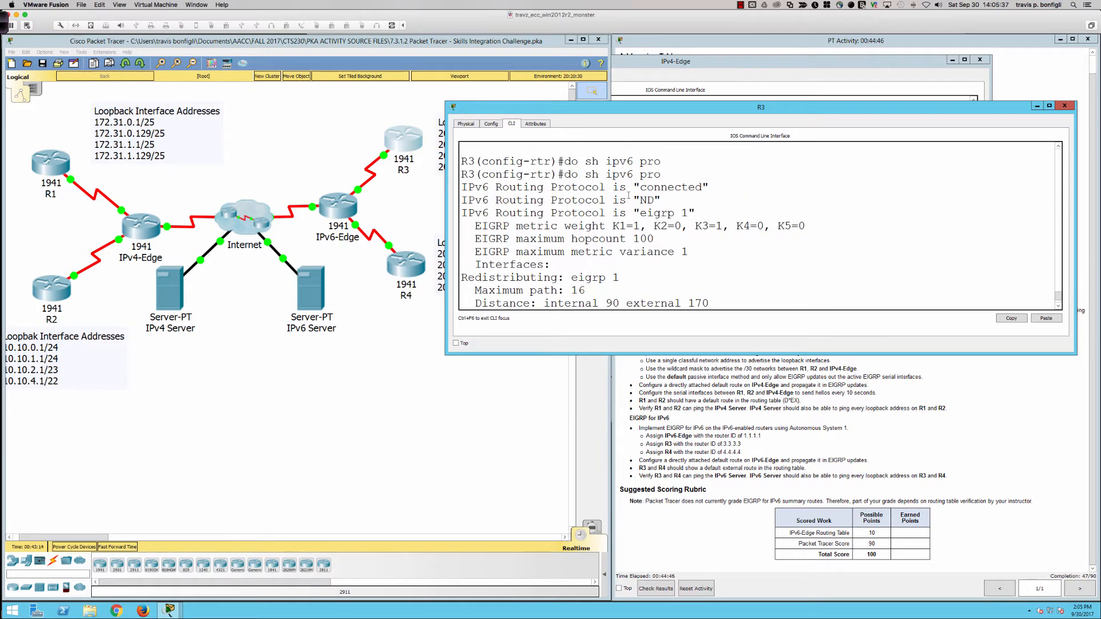
scroll(539, 196, "down", 1)
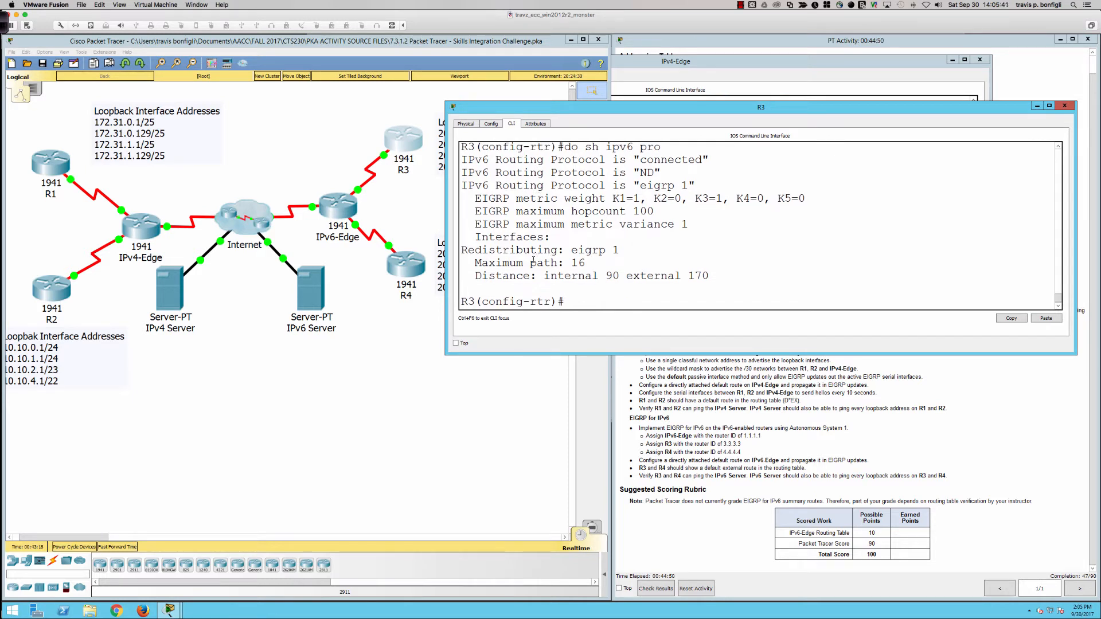
left_click_drag(530, 276, 719, 277)
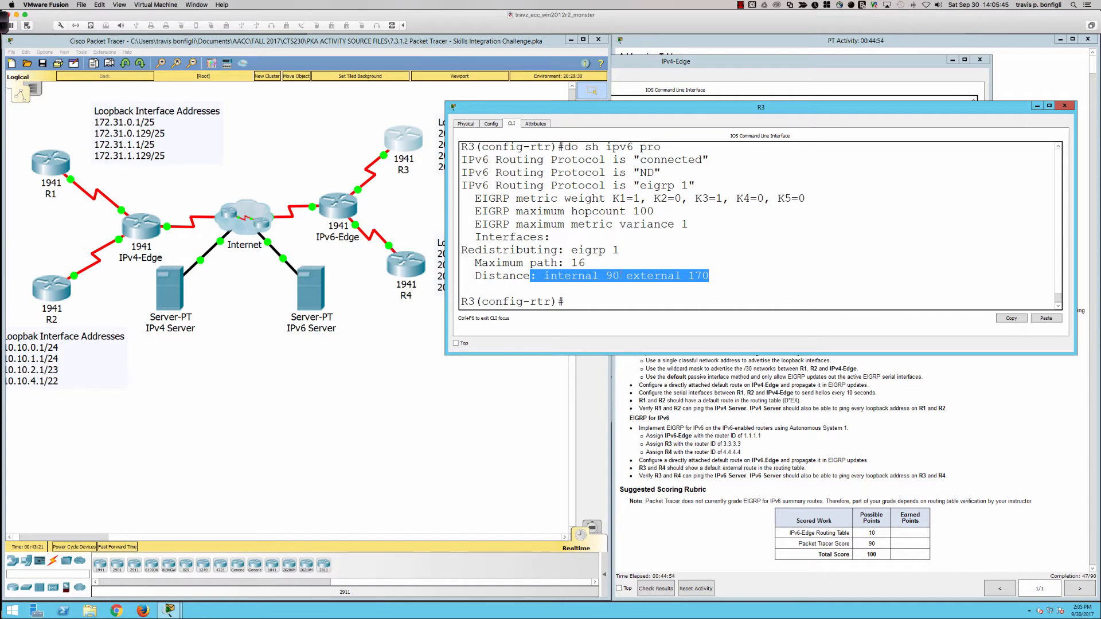
double_click(613, 276)
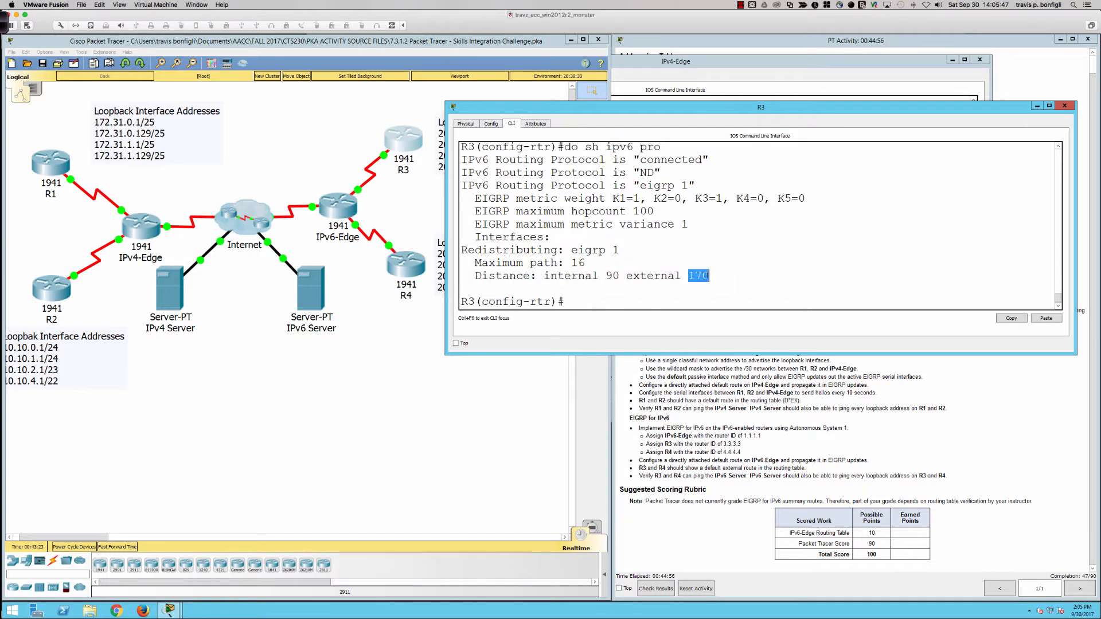
triple_click(705, 276)
Step: Activate the IPv6 EIGRP process on R3 with no shutdown
left_click(605, 240)
type("no shut")
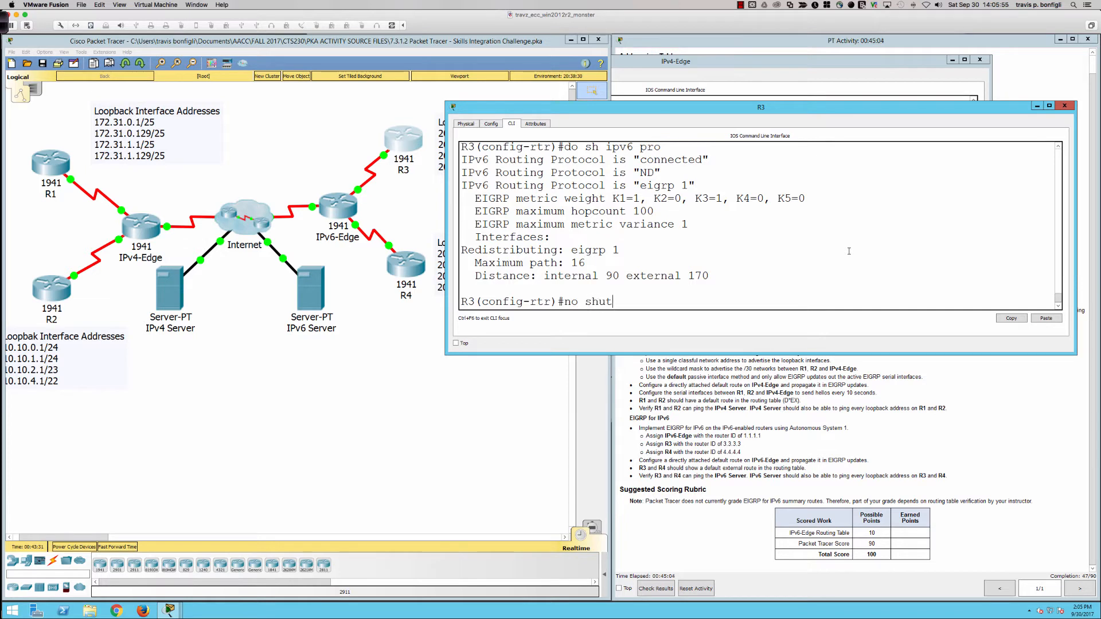
key("Return")
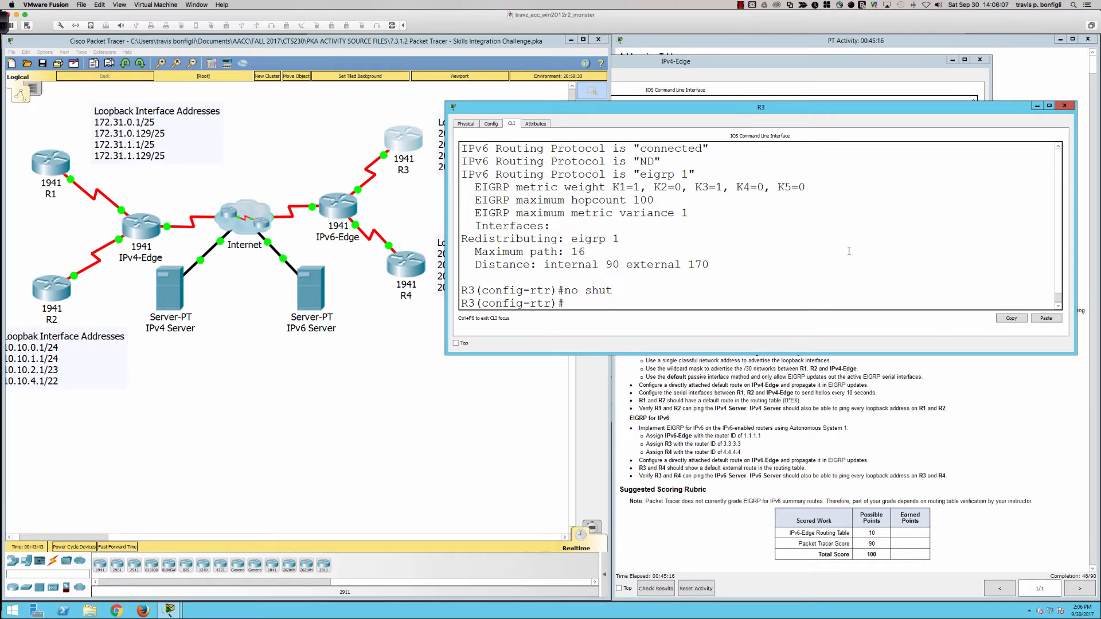
Step: Show the interfaces in R3's IPv6 EIGRP process and list the commands available in EIGRP router configuration
type("do sh ipv6 eigrp inter")
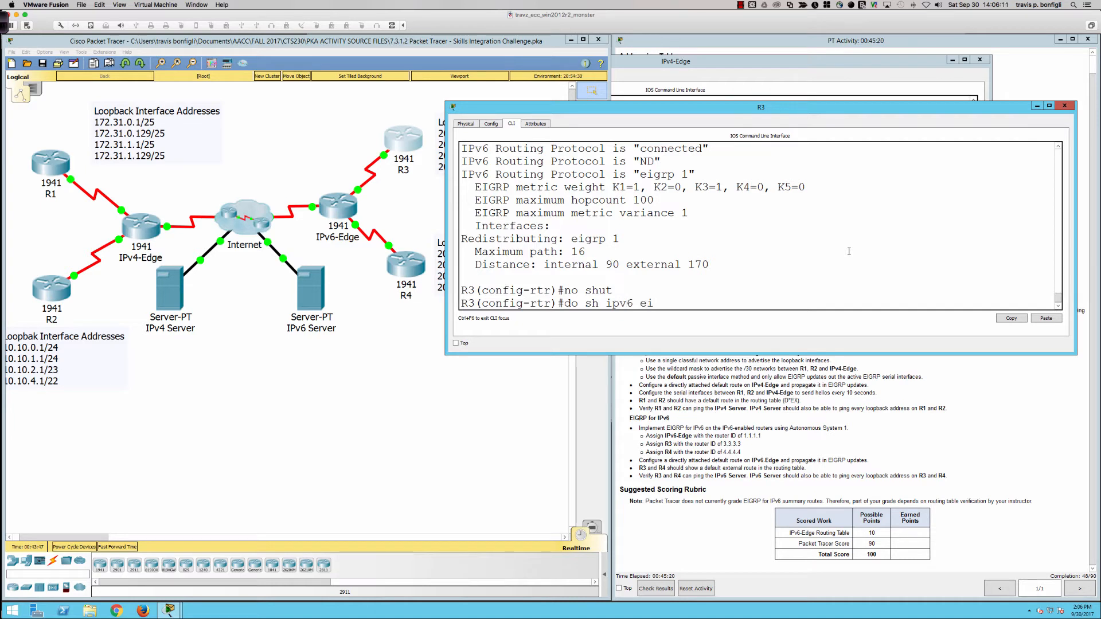
key("Return")
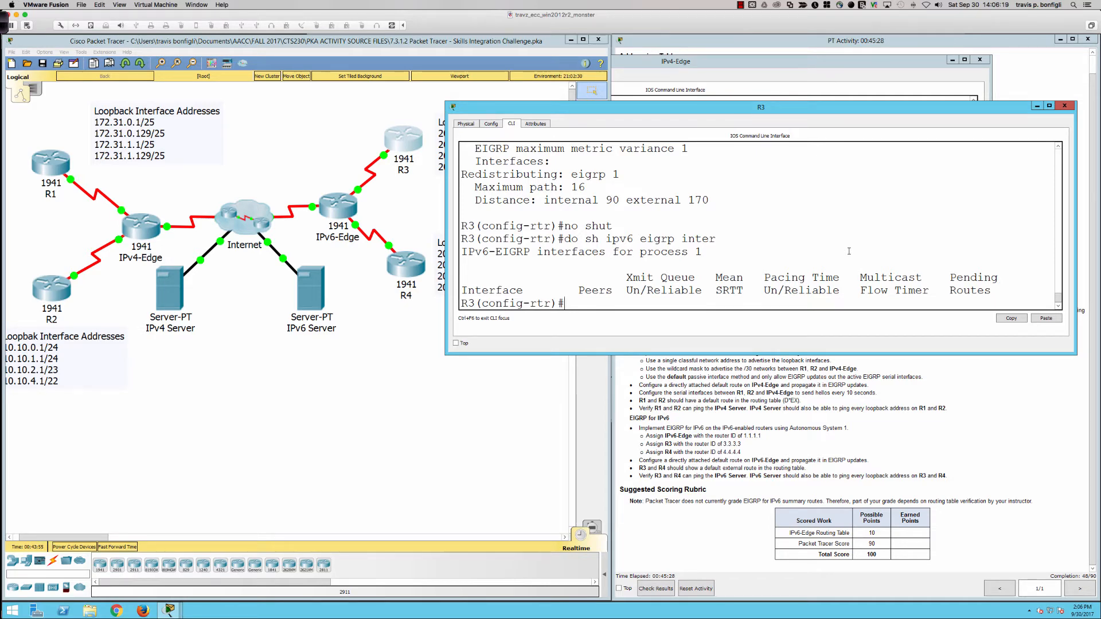
type("?")
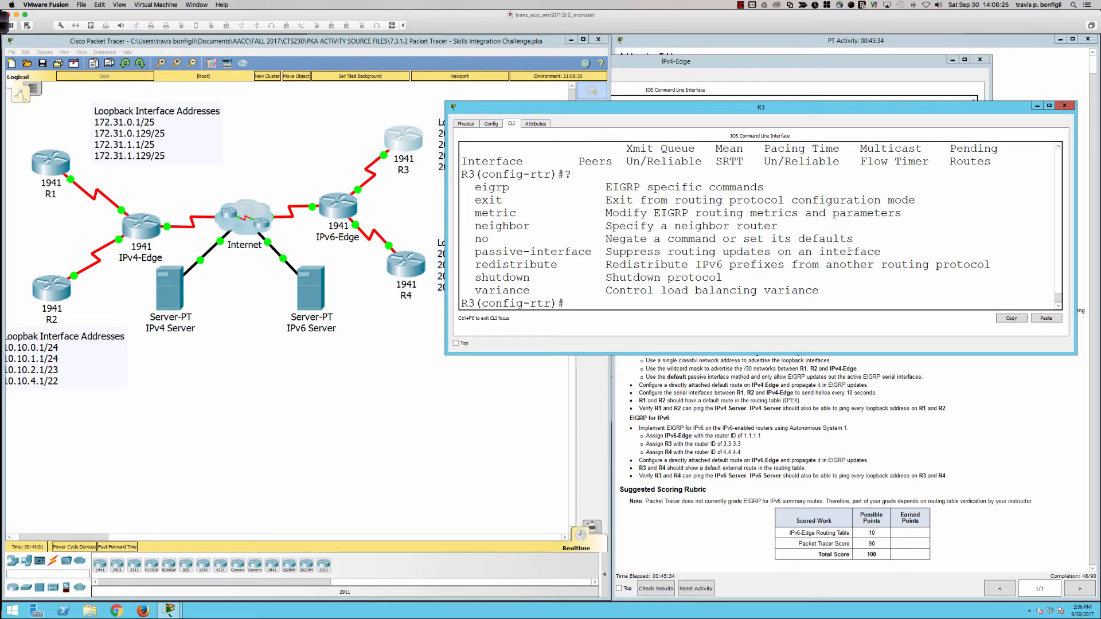
Step: Uncover the topology's IPv6 loopback addresses behind the R3 window and review R3's brief IPv6 interface summary
type("do sh ip")
left_click_drag(717, 111, 832, 94)
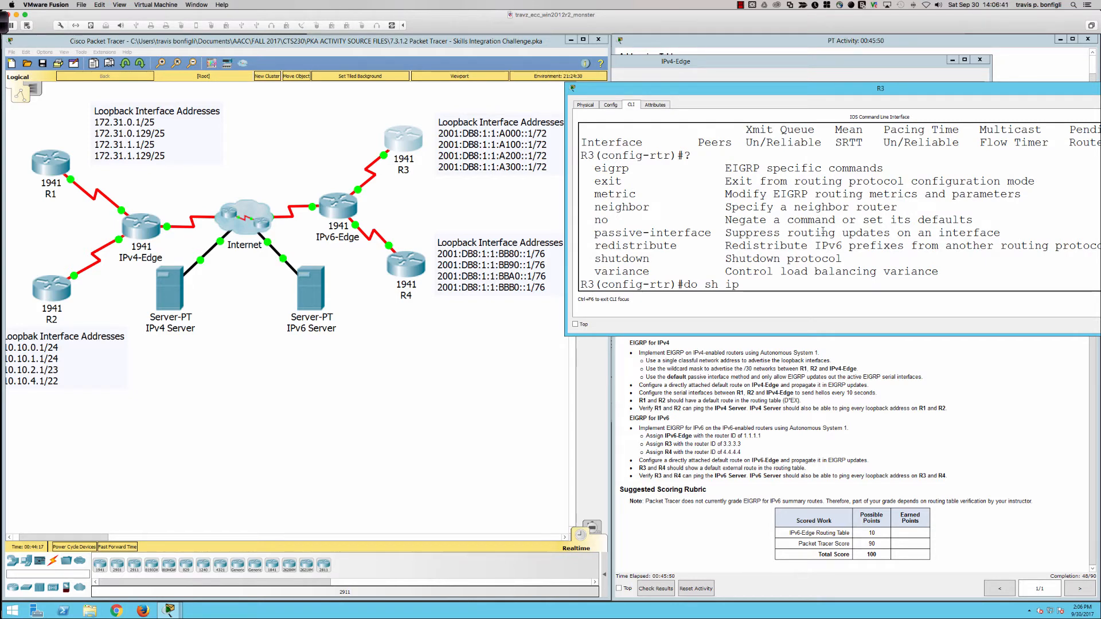
type("v")
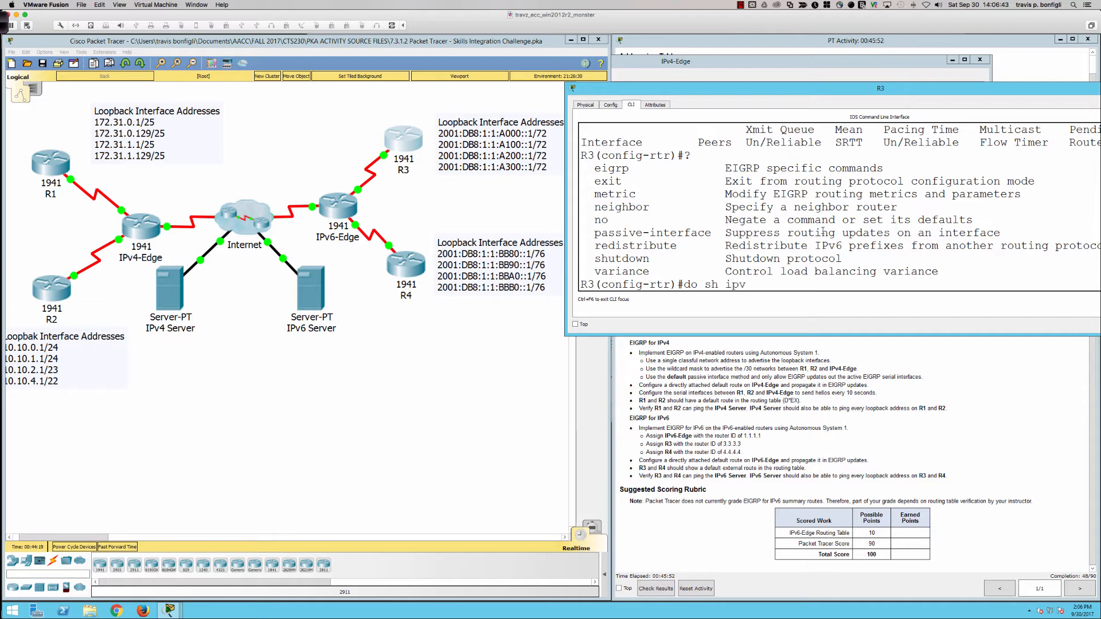
type("6 int bri")
key("Return")
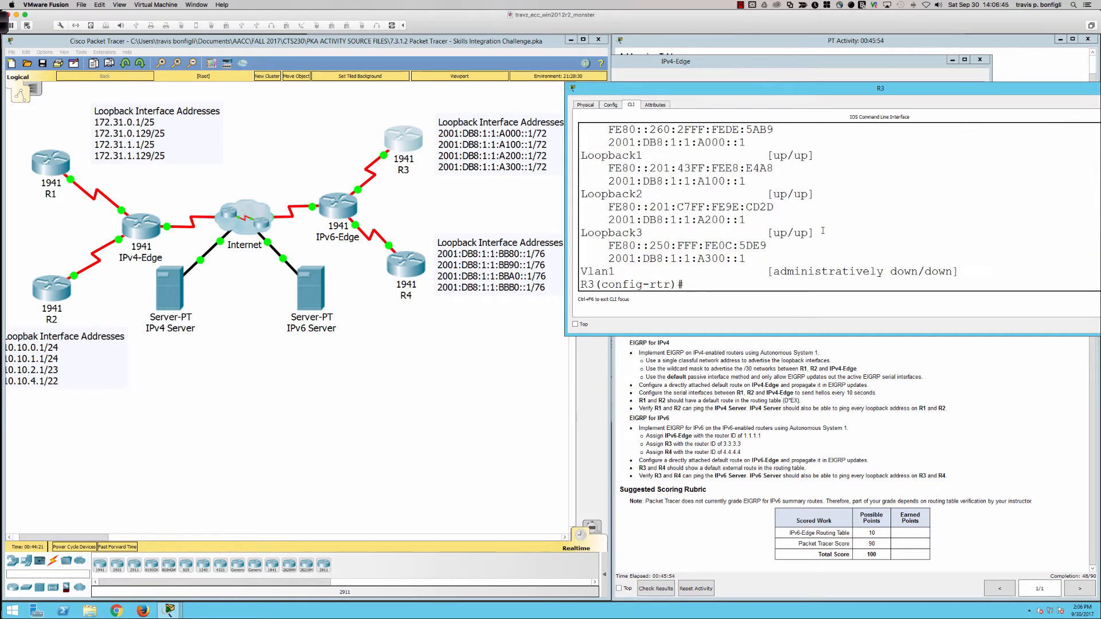
scroll(697, 241, "up", 2)
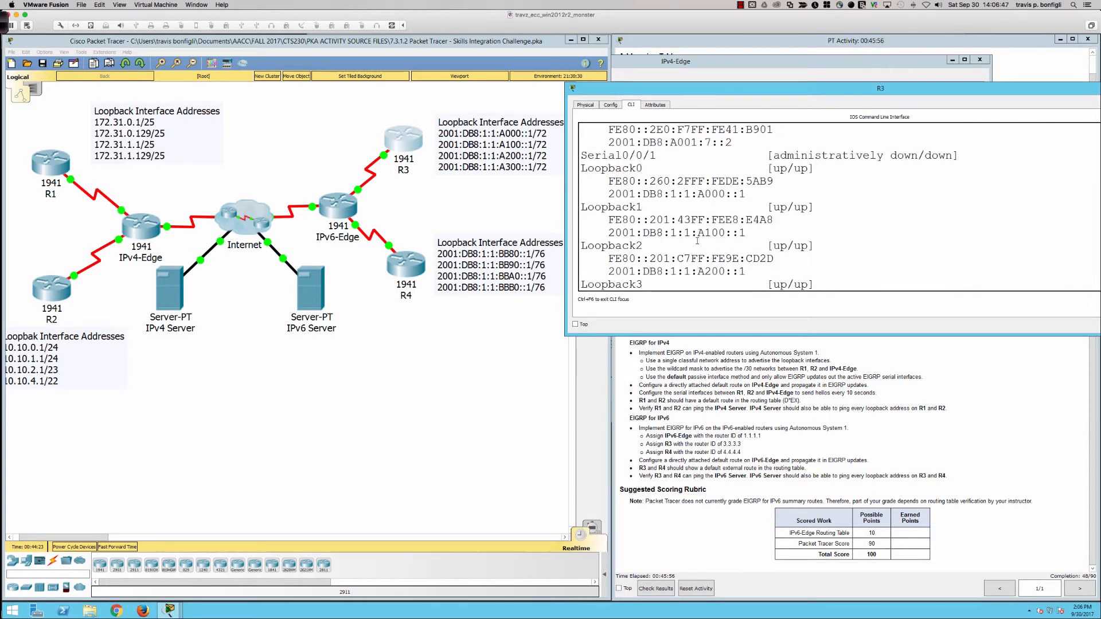
scroll(690, 232, "up", 2)
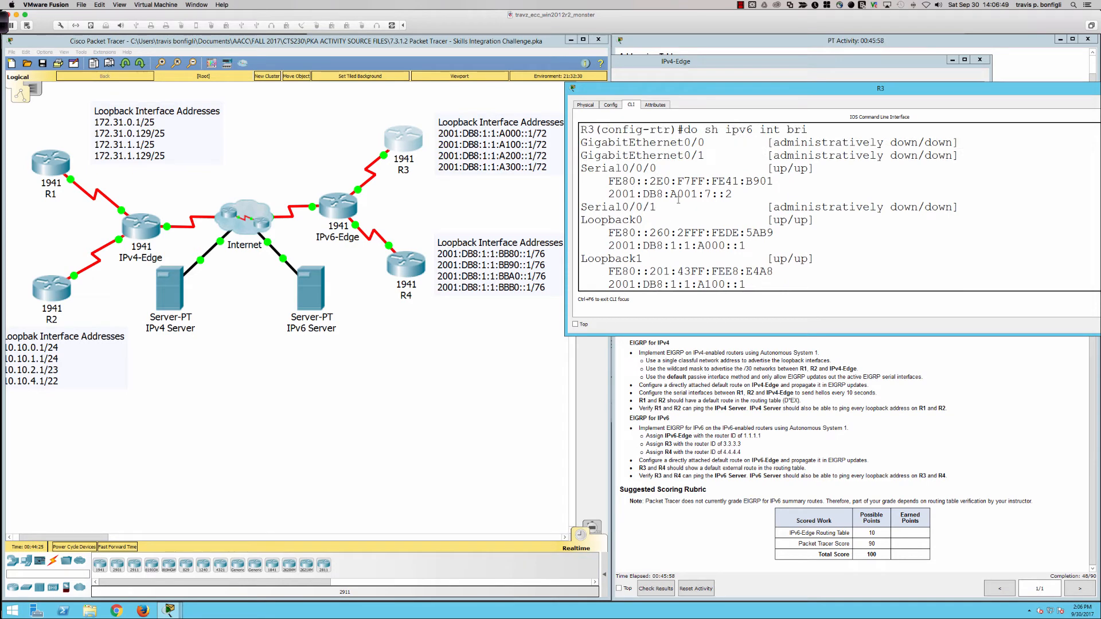
key("Return")
key("Return")
key("Return")
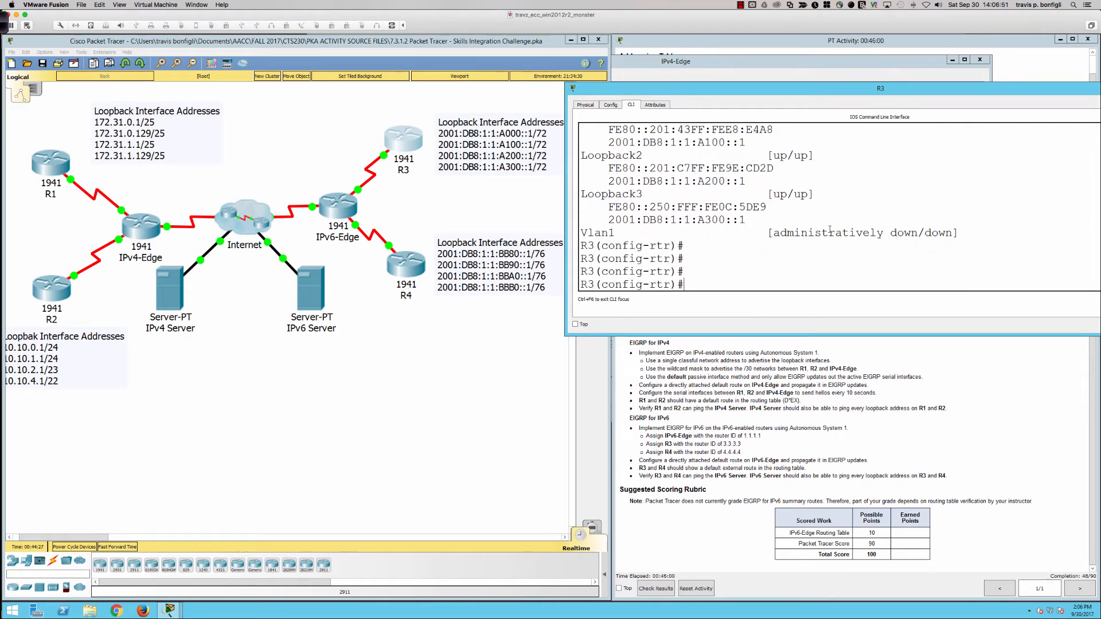
Step: Enable IPv6 EIGRP for autonomous system 1 on R3's Serial0/0/0 interface
type("int s0/0/0")
key("Return")
type("ipv")
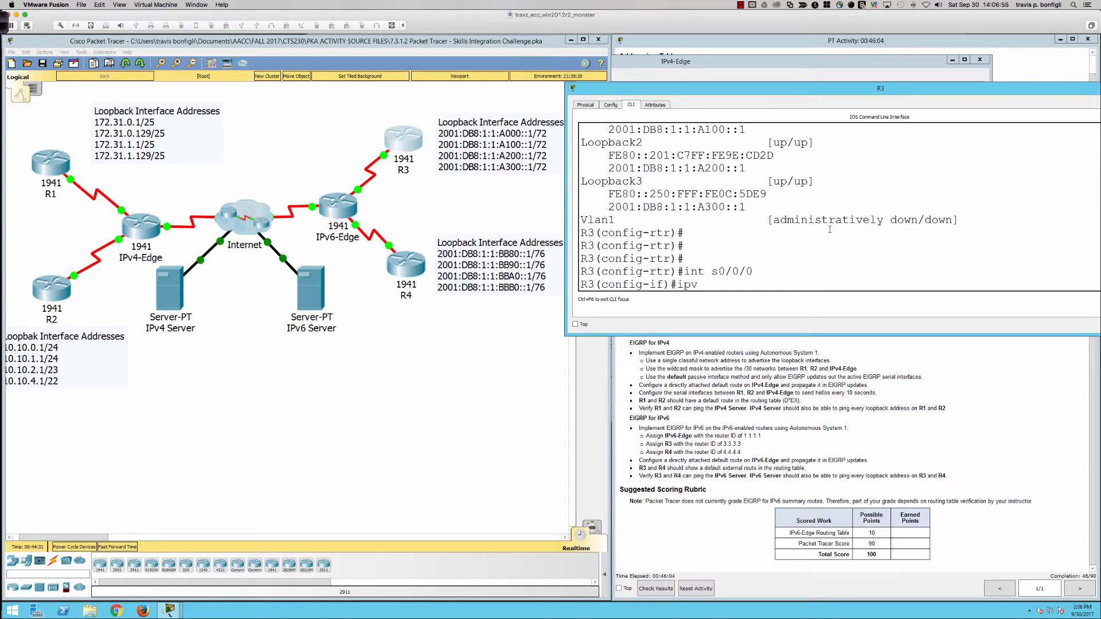
type("6 eigrp 1")
key("Return")
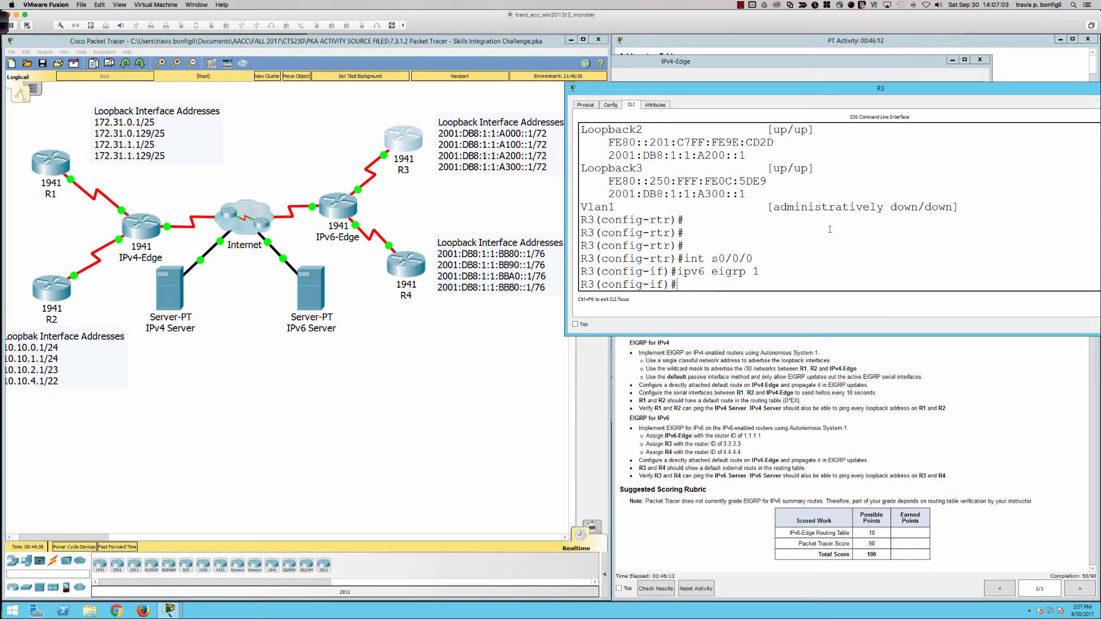
Step: Check which R3 interfaces participate in IPv6 EIGRP
type("do ship")
key("BackSpace")
key("BackSpace")
key("BackSpace")
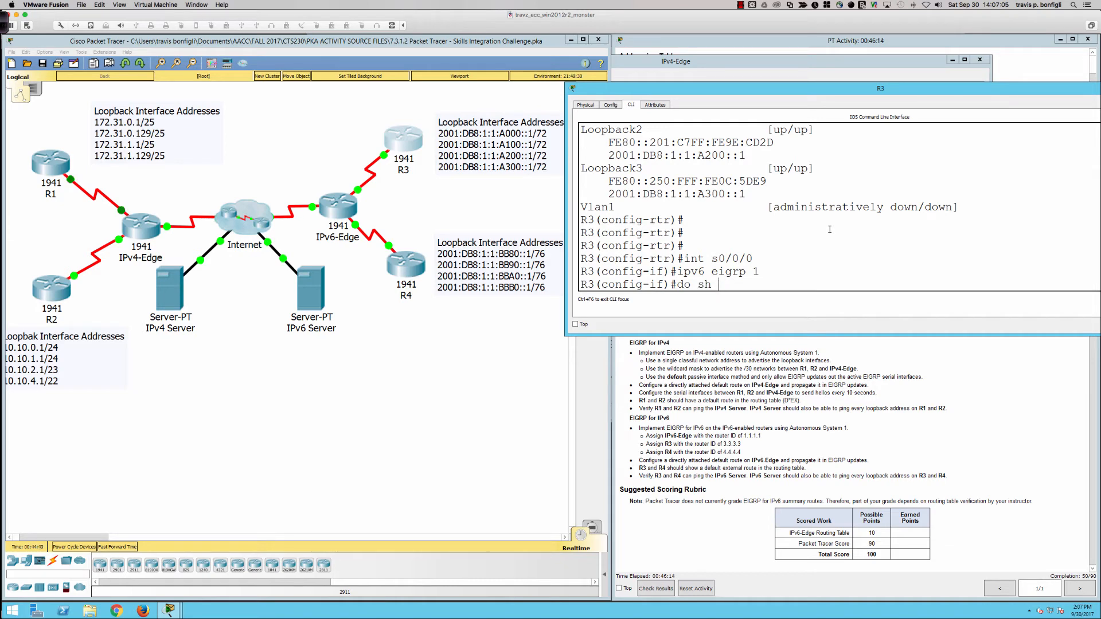
type("ipv6")
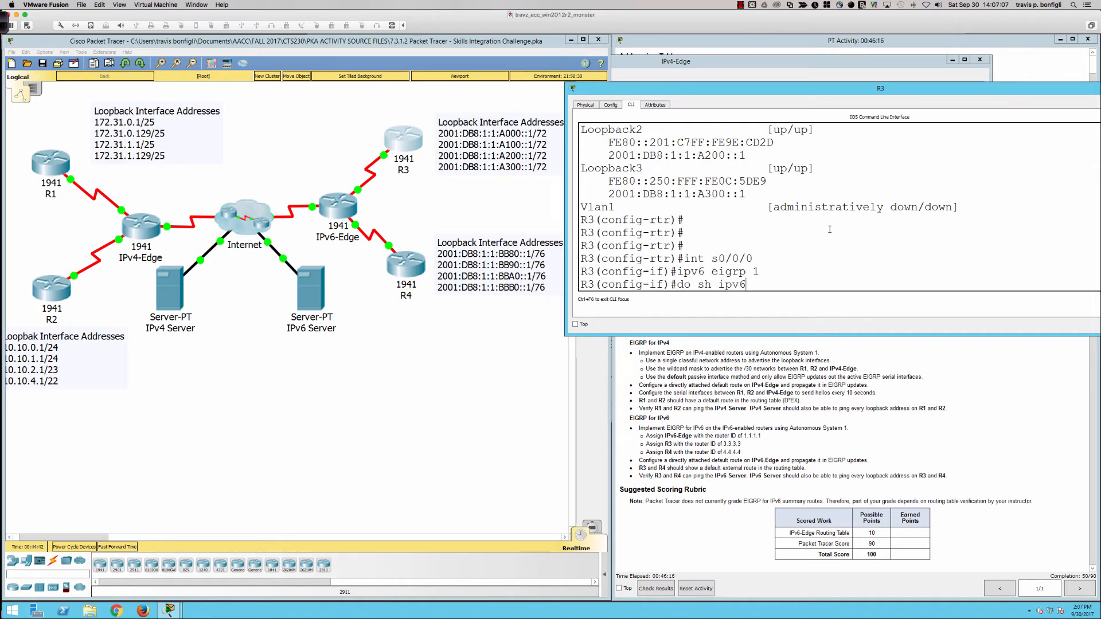
type(" eigrp inter")
key("Return")
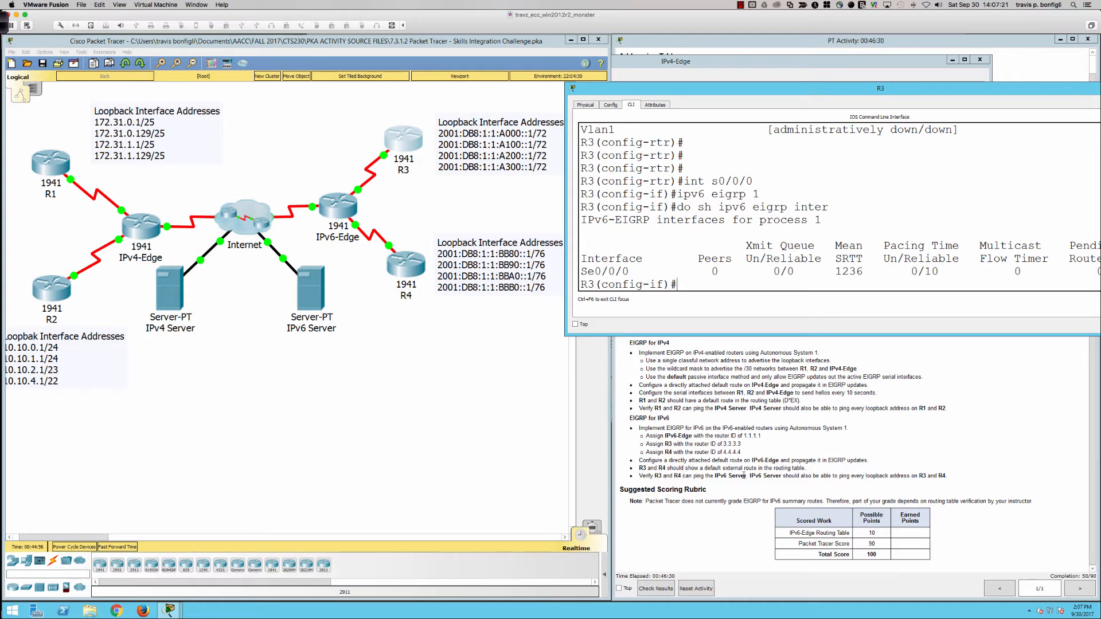
Step: Read the EIGRP for IPv6 requirement about server pings and loopback reachability, and return to R3's command line
left_click_drag(641, 476, 952, 474)
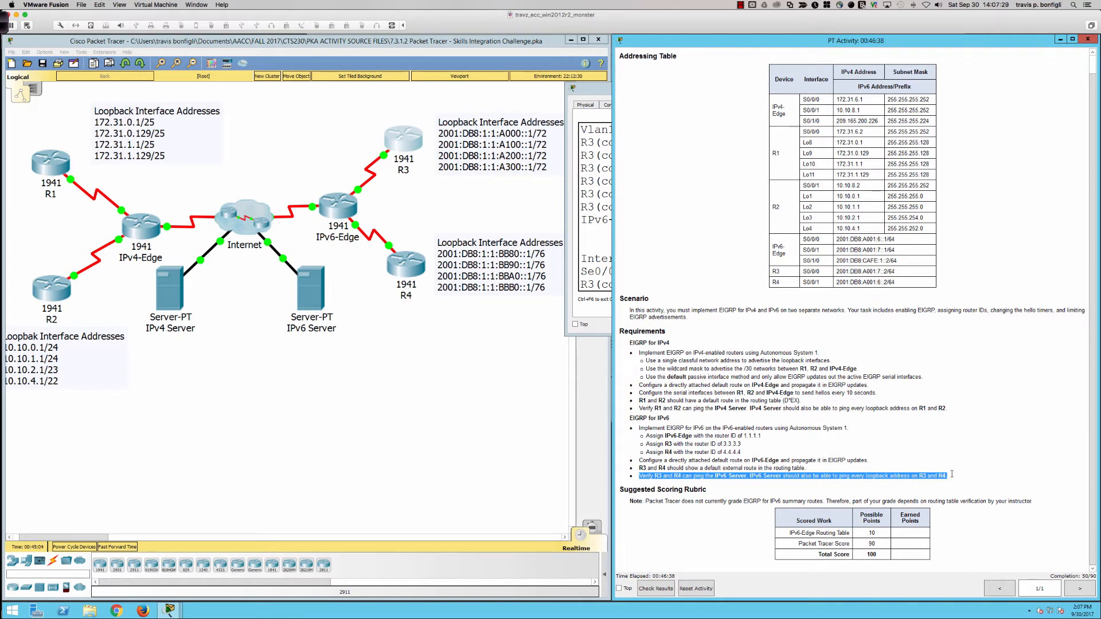
left_click(953, 474)
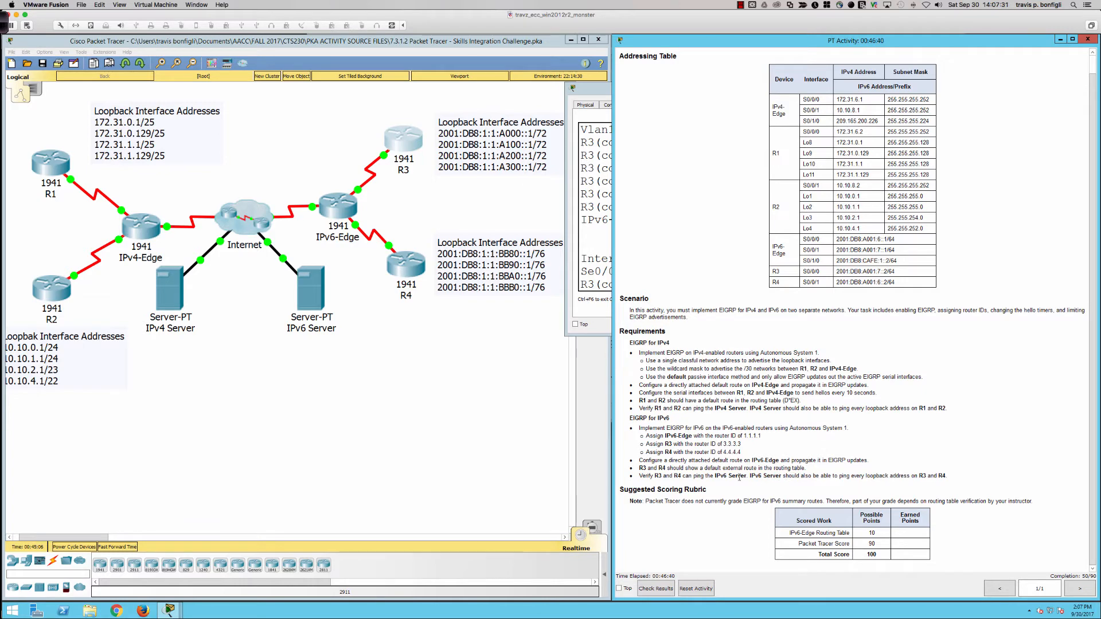
left_click_drag(745, 475, 960, 476)
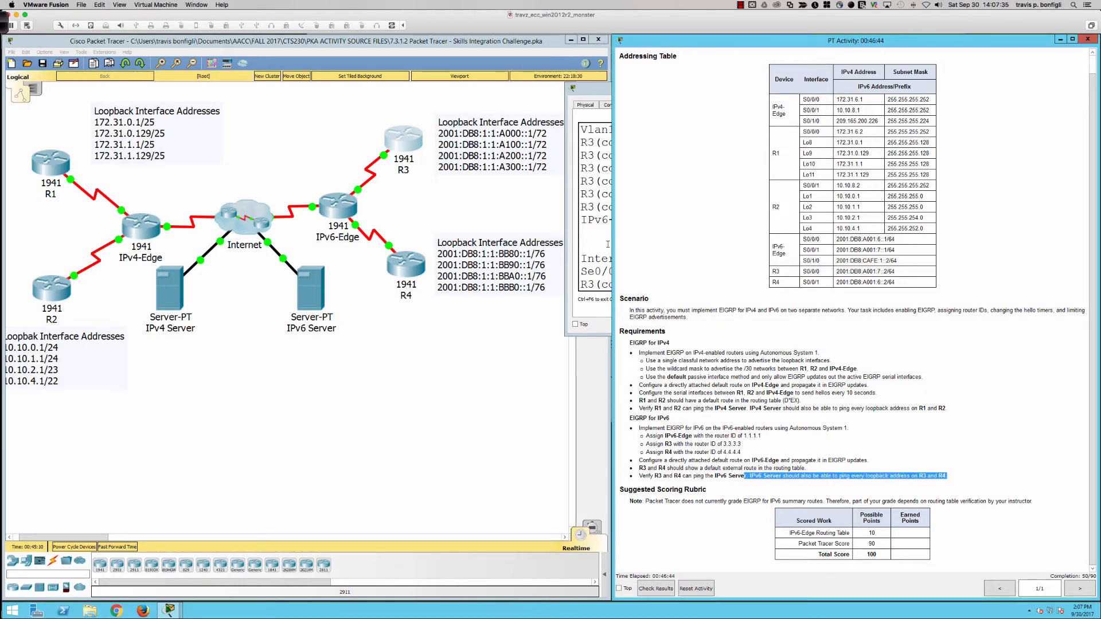
left_click(601, 238)
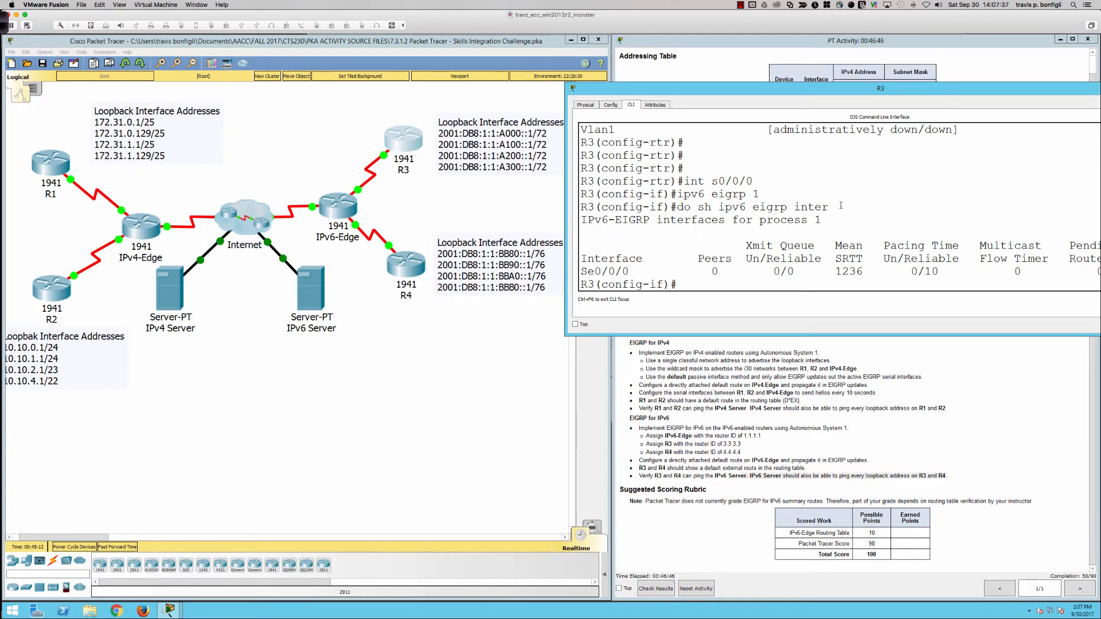
key("Return")
key("Return")
key("Return")
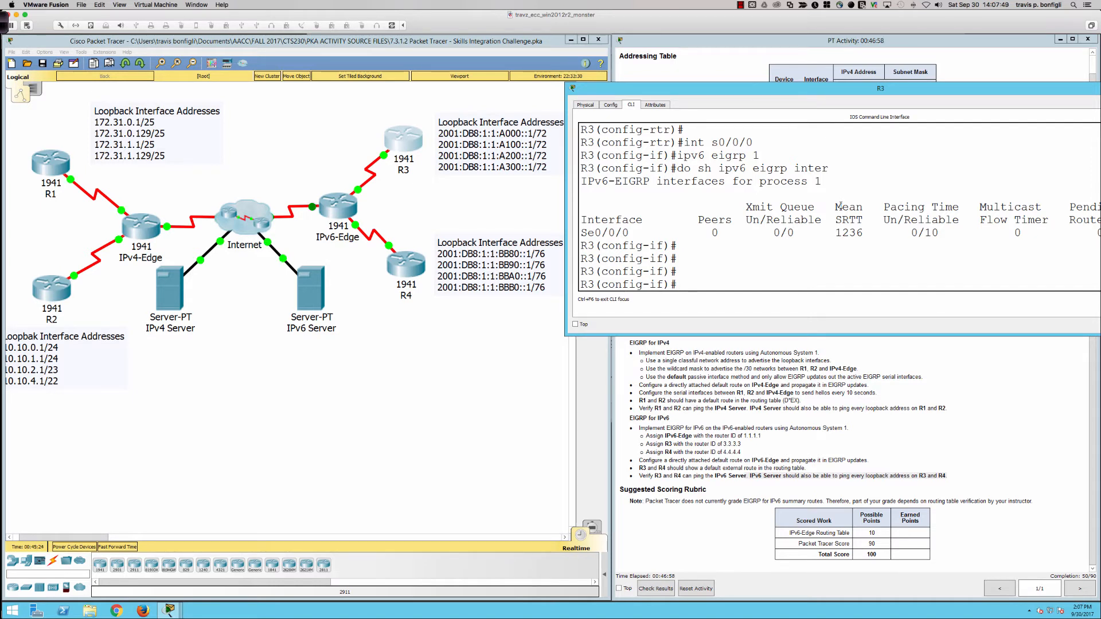
Step: Display R3's brief IPv6 interface summary to identify its loopback interfaces
type("do sh ipv6 int br")
key("Return")
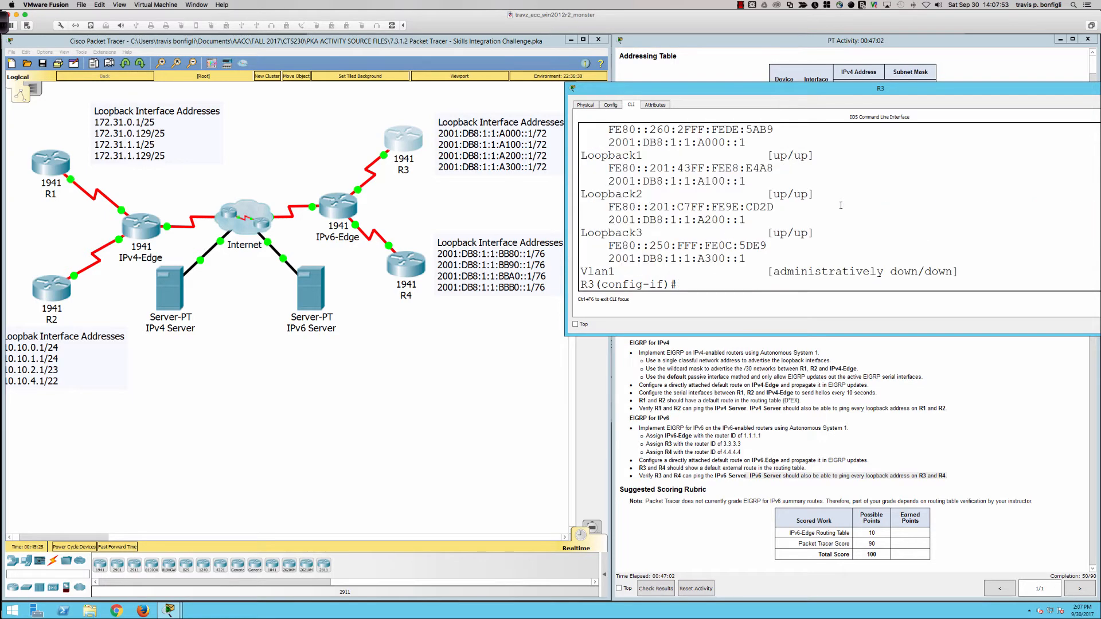
scroll(770, 234, "up", 2)
scroll(770, 236, "down", 2)
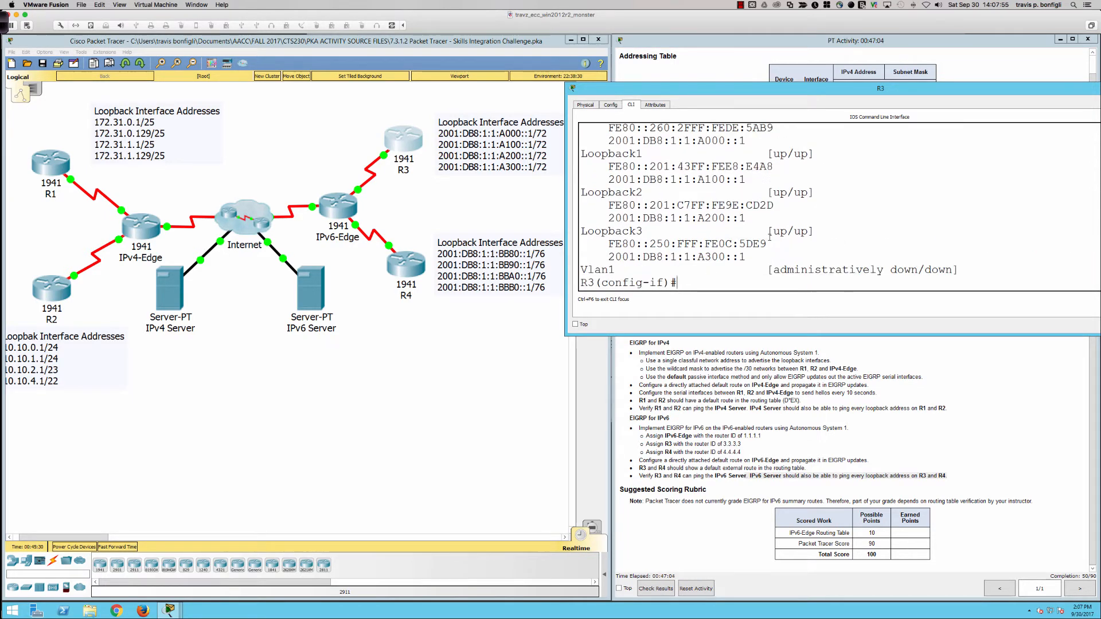
Step: Enable IPv6 EIGRP for autonomous system 1 on R3's Loopback0 interface
type("int lo0")
key("Return")
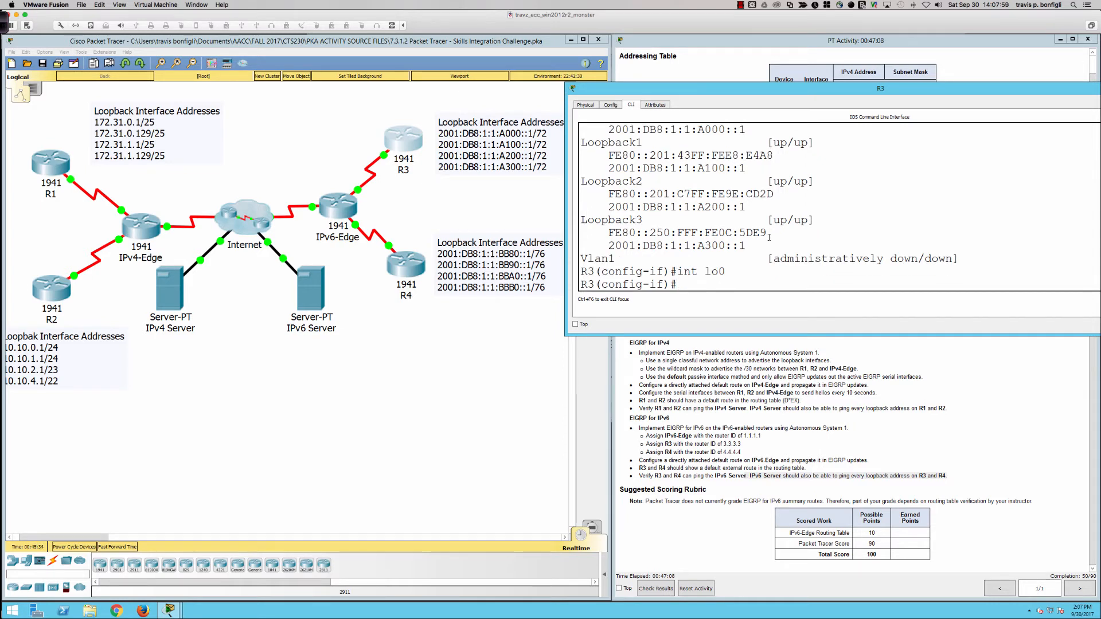
key("Up")
key("Up")
key("Up")
key("Up")
key("Return")
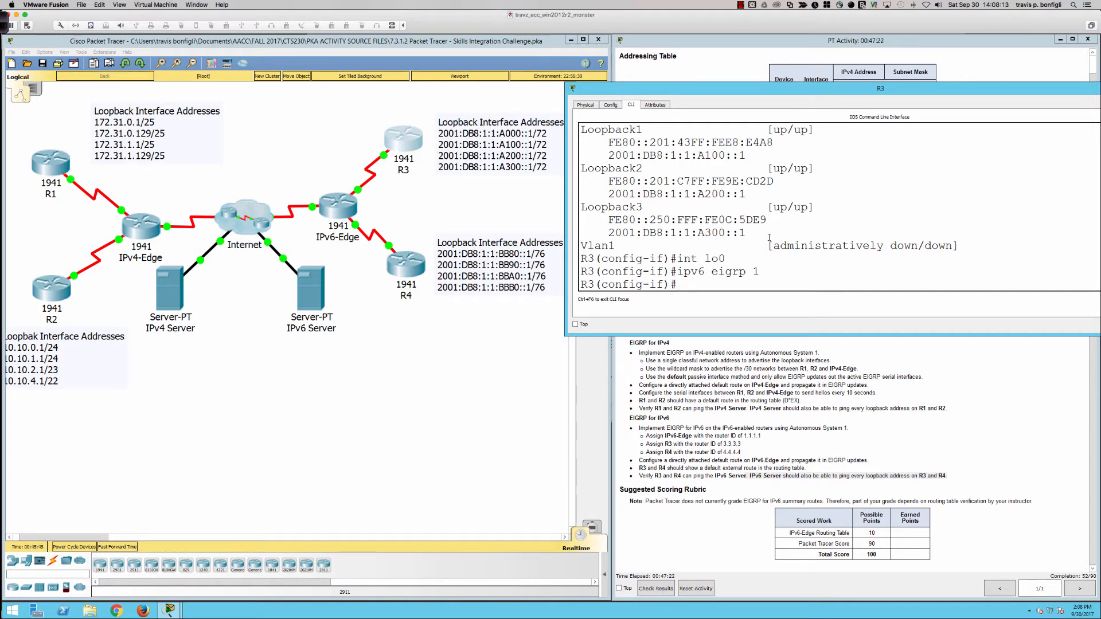
Step: Enable IPv6 EIGRP for autonomous system 1 on R3's Loopback1 interface
type("int lo1")
key("Return")
type("ipv6 eigrp 1")
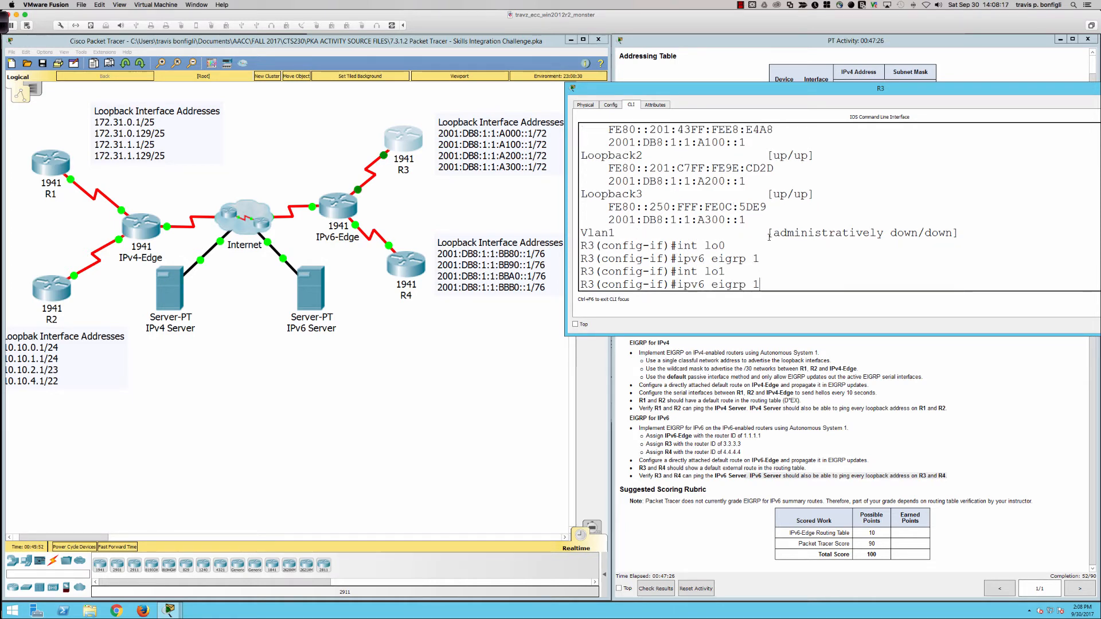
key("Return")
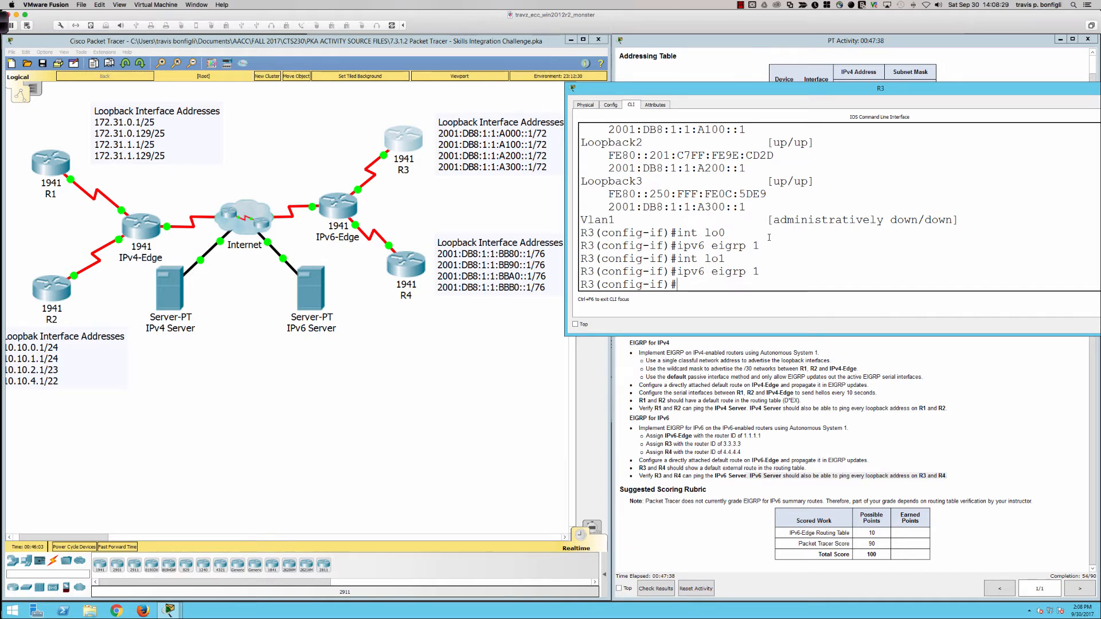
Step: Open IPv6-Edge's command line, widen its window and place it below the topology beside R3's command line
left_click(338, 207)
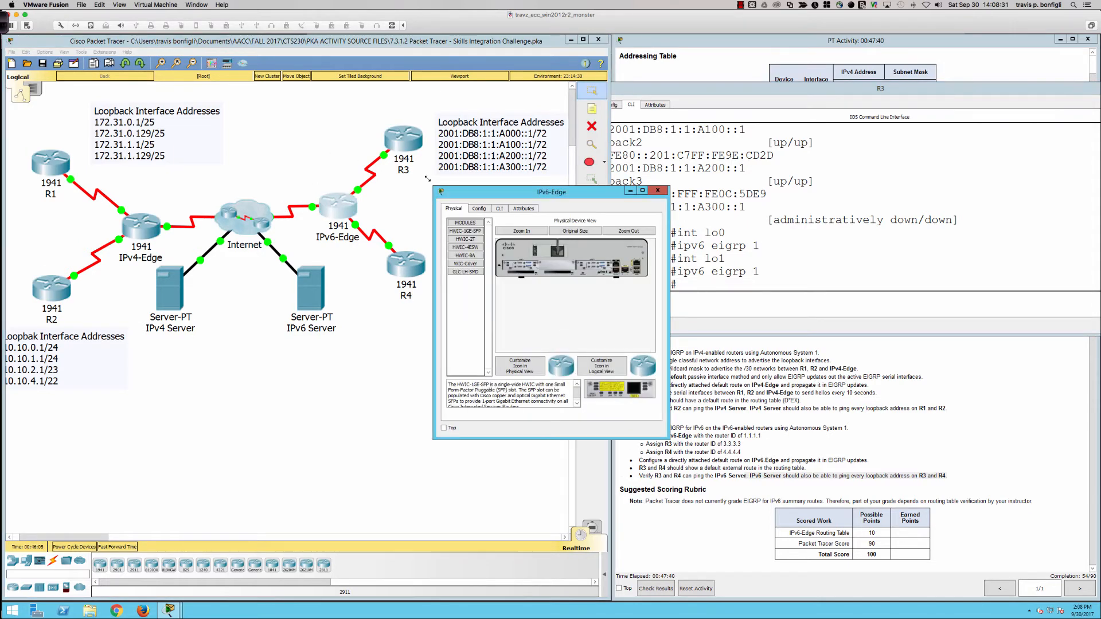
left_click(499, 208)
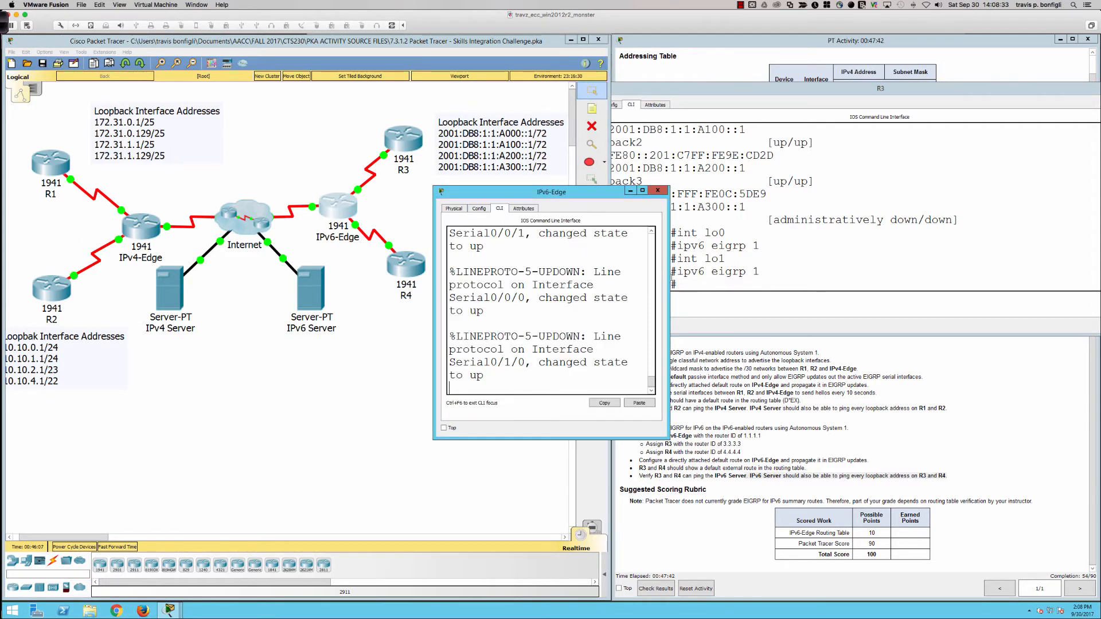
left_click(672, 278)
left_click(545, 292)
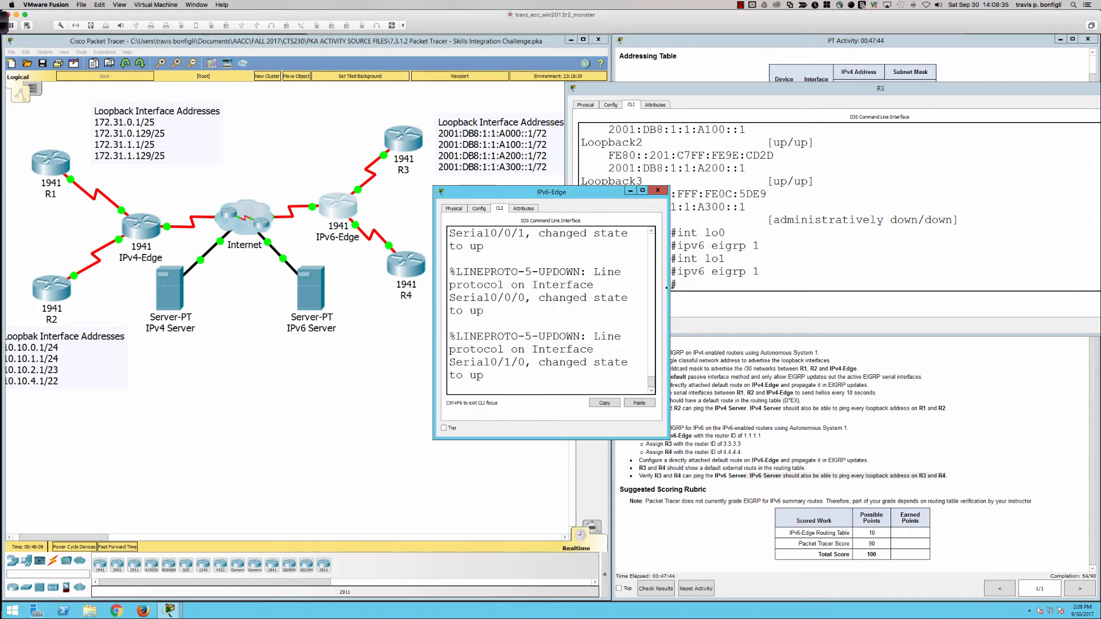
left_click_drag(667, 288, 1096, 288)
left_click_drag(854, 196, 459, 337)
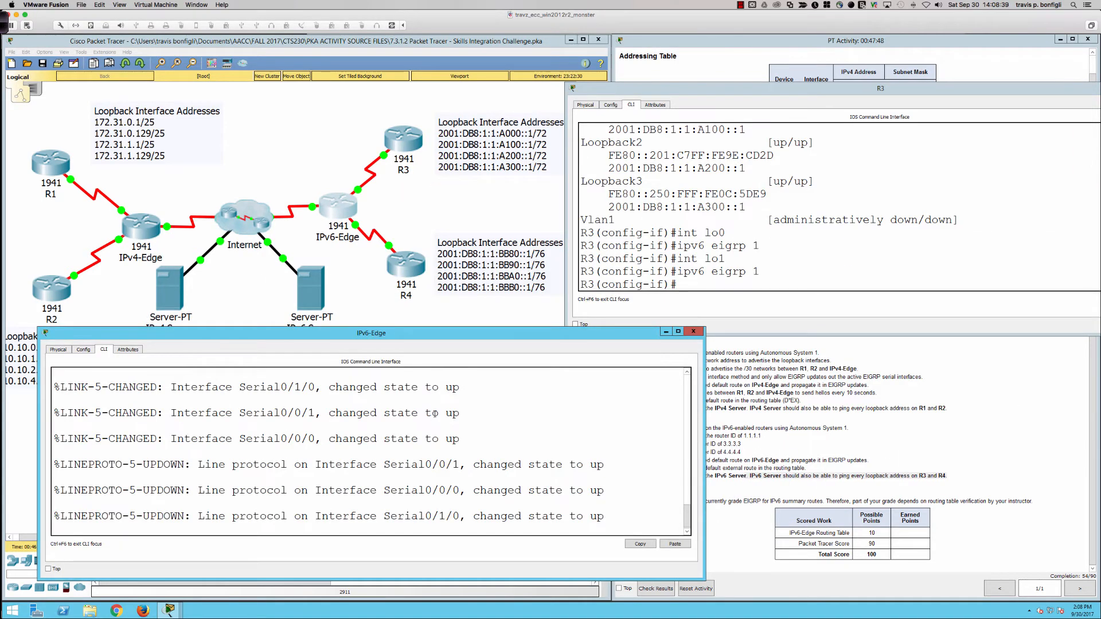
Step: Activate the console on IPv6-Edge and enter privileged EXEC mode
key("Return")
key("Return")
key("Return")
key("Return")
type("en")
key("Return")
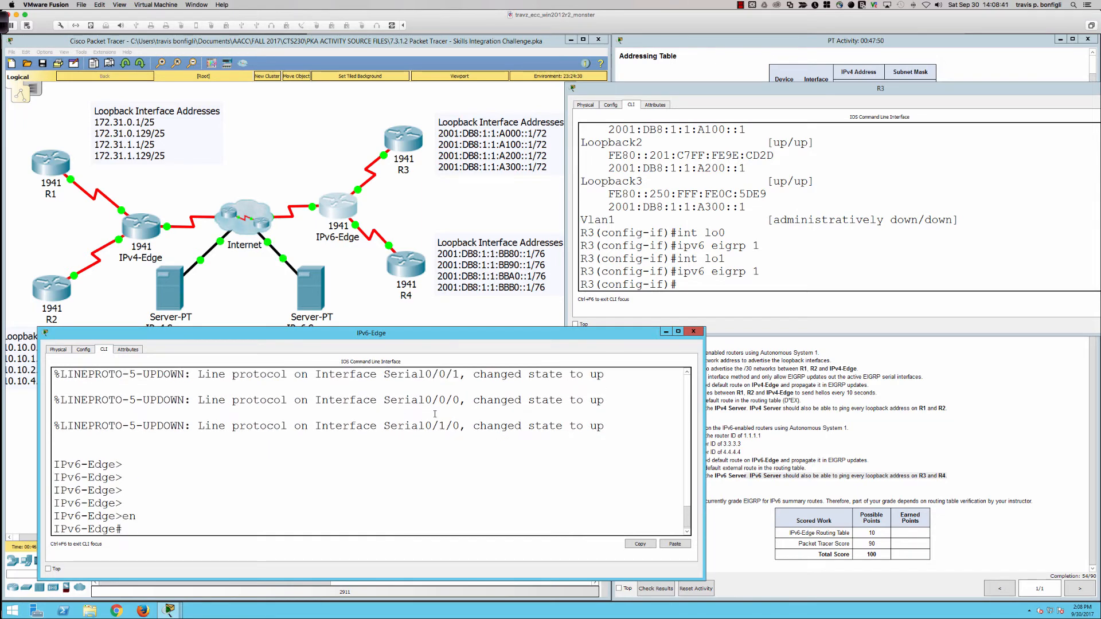
Step: Try to display IPv6-Edge's EIGRP-learned IPv6 routes with sh ipv6 route eigrp
type("sh ipv6 route eigrp")
key("Return")
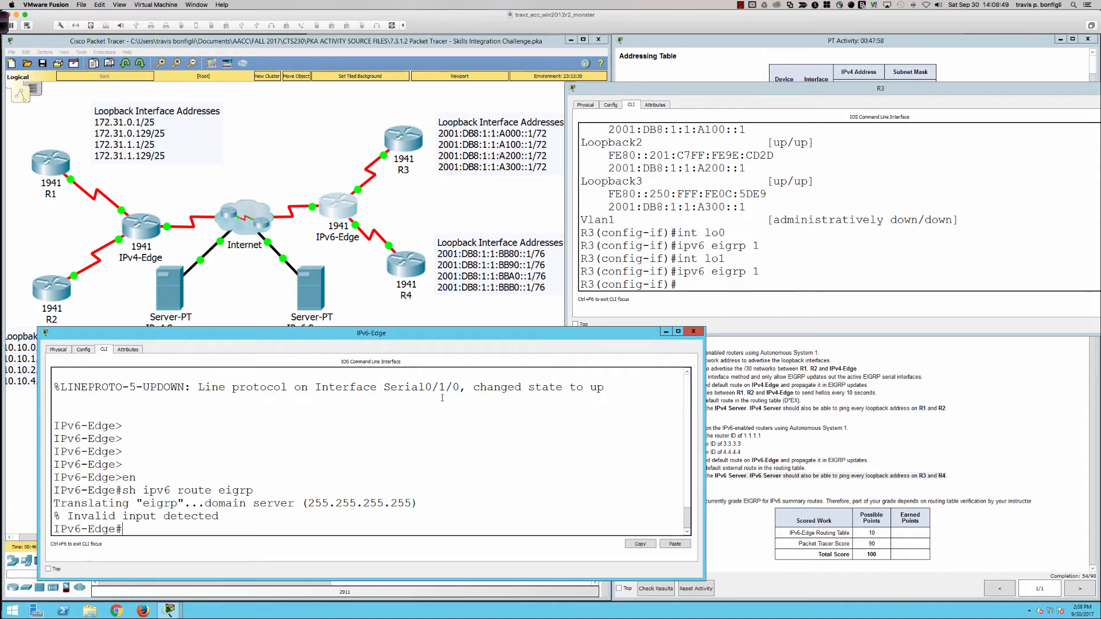
left_click(487, 417)
Step: Return to R3's command line and enable IPv6 EIGRP for autonomous system 1 on its Loopback2 interface
left_click(783, 257)
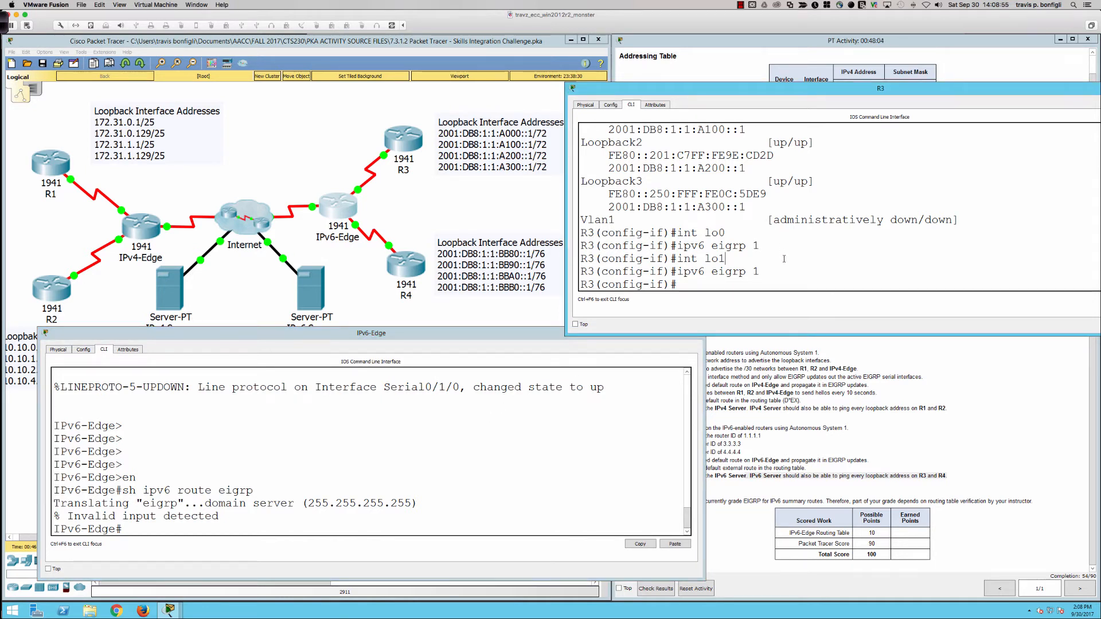
key("Return")
key("Return")
key("Return")
key("Return")
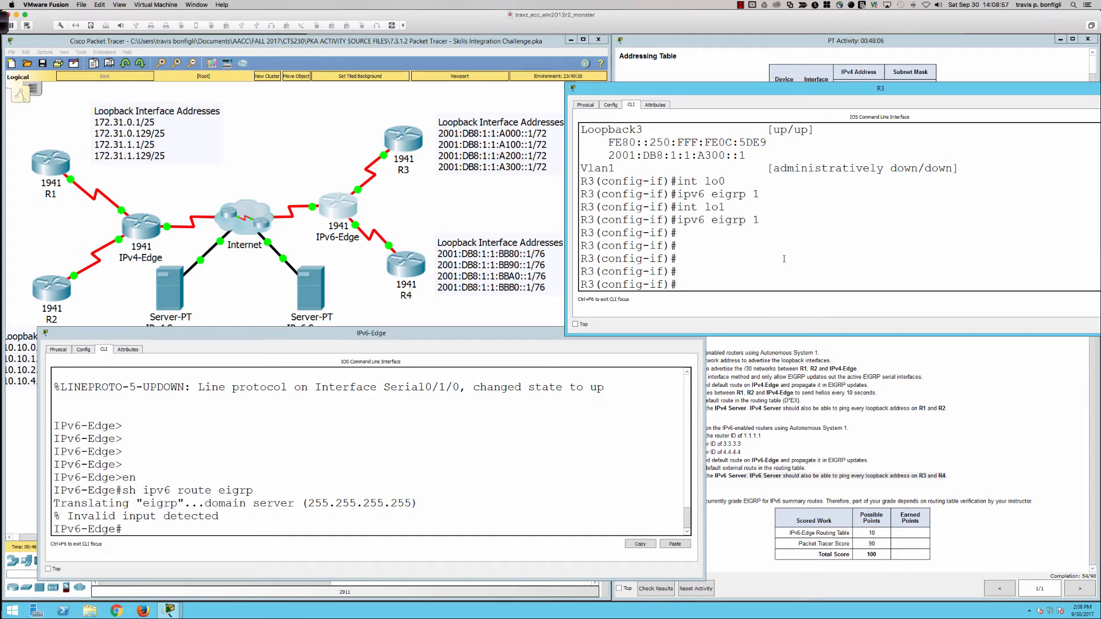
type("int lo2")
key("Return")
type("ipv6 eigrp 1")
key("Return")
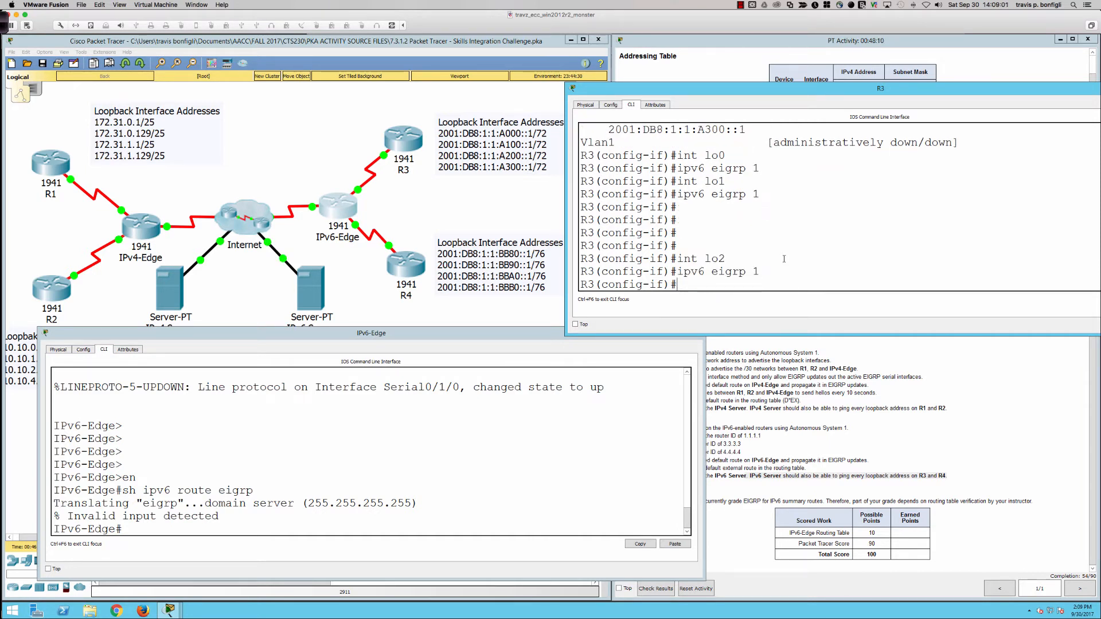
Step: Enable IPv6 EIGRP for autonomous system 1 on R3's Loopback3 interface
key("Up")
key("Up")
key("BackSpace")
type("3")
key("Return")
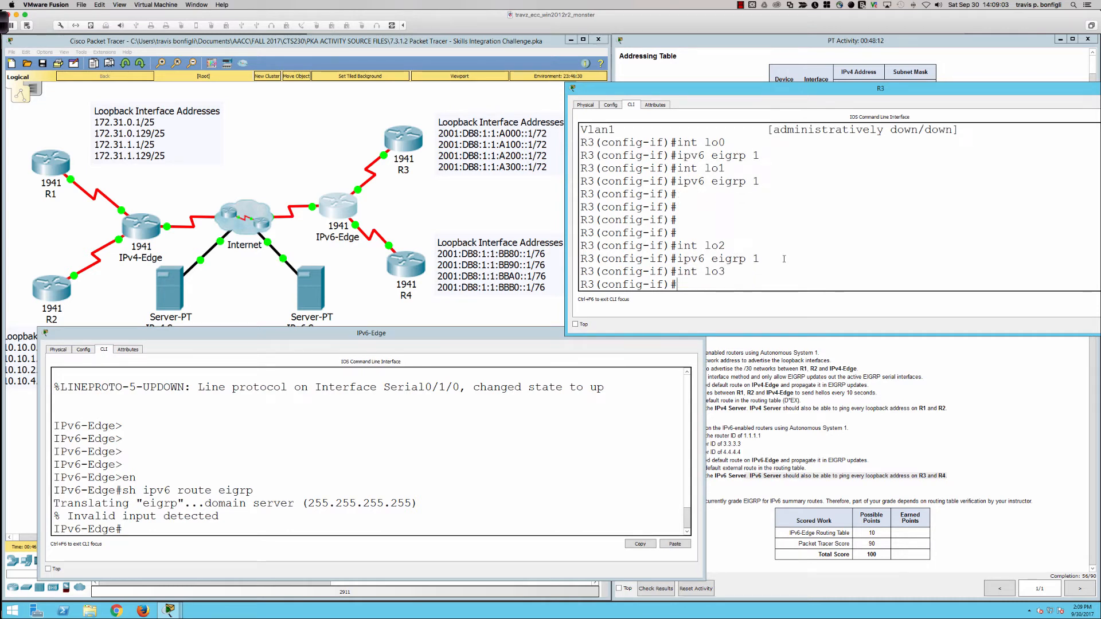
key("Up")
key("Up")
key("Return")
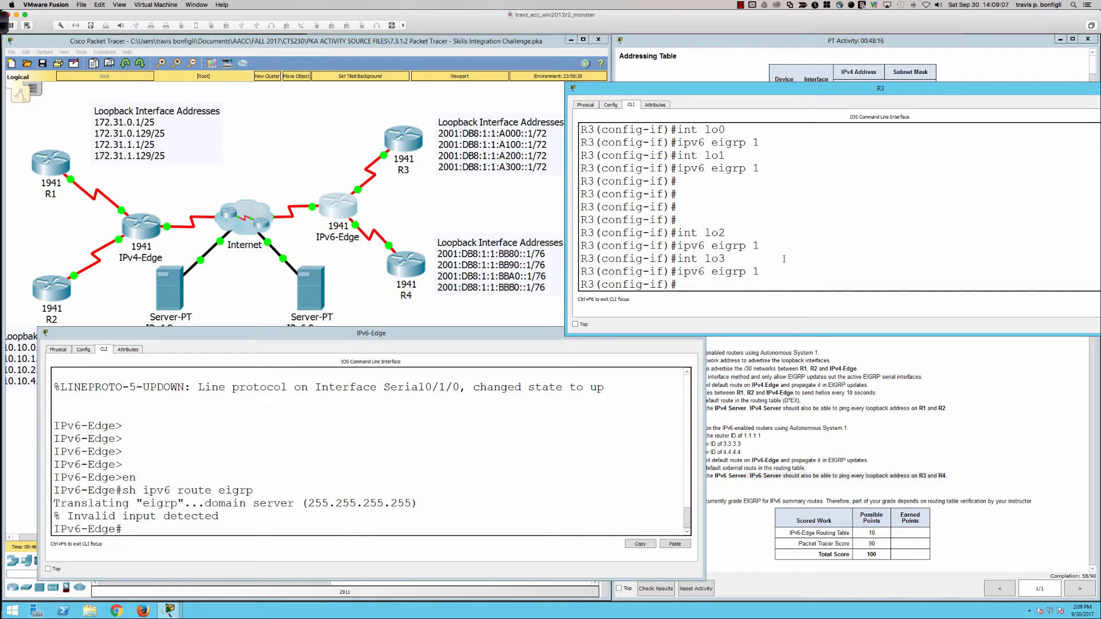
Step: Leave configuration mode on R3 and save its running configuration to memory
type("end")
key("Return")
key("Return")
key("Return")
key("Return")
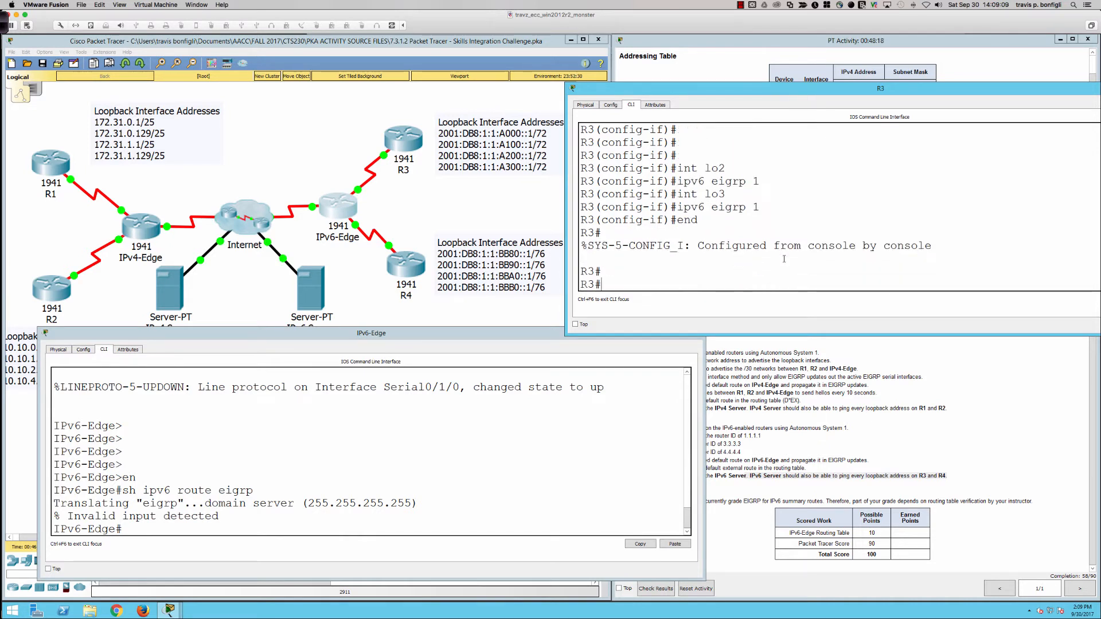
type("wri mem")
key("Return")
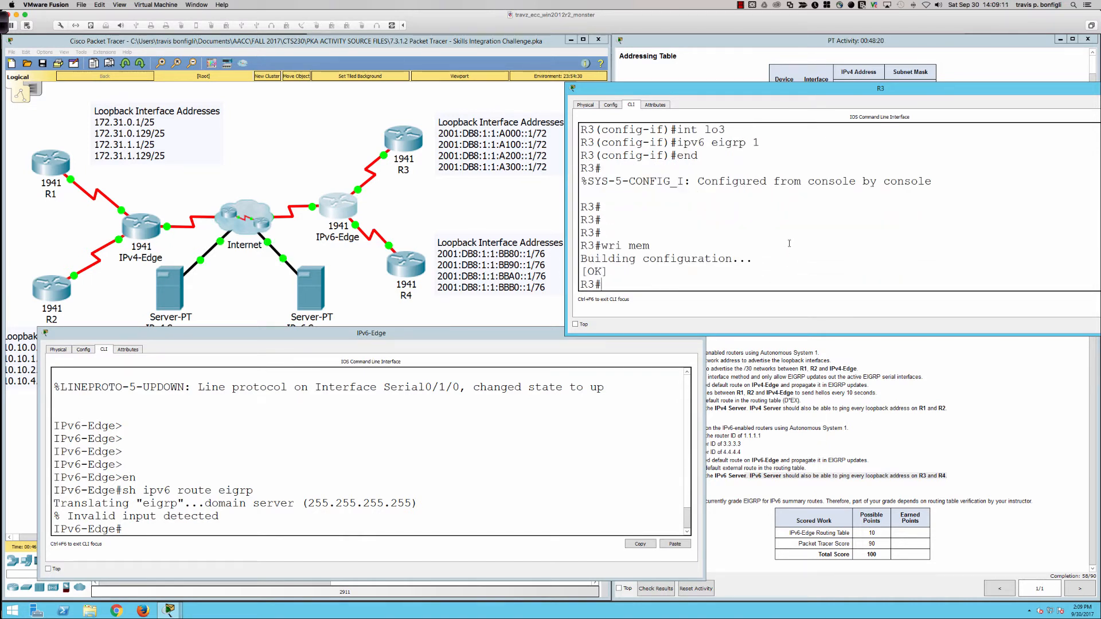
Step: Return to IPv6-Edge's command line and narrow its window to uncover the EIGRP for IPv6 instructions
left_click(516, 429)
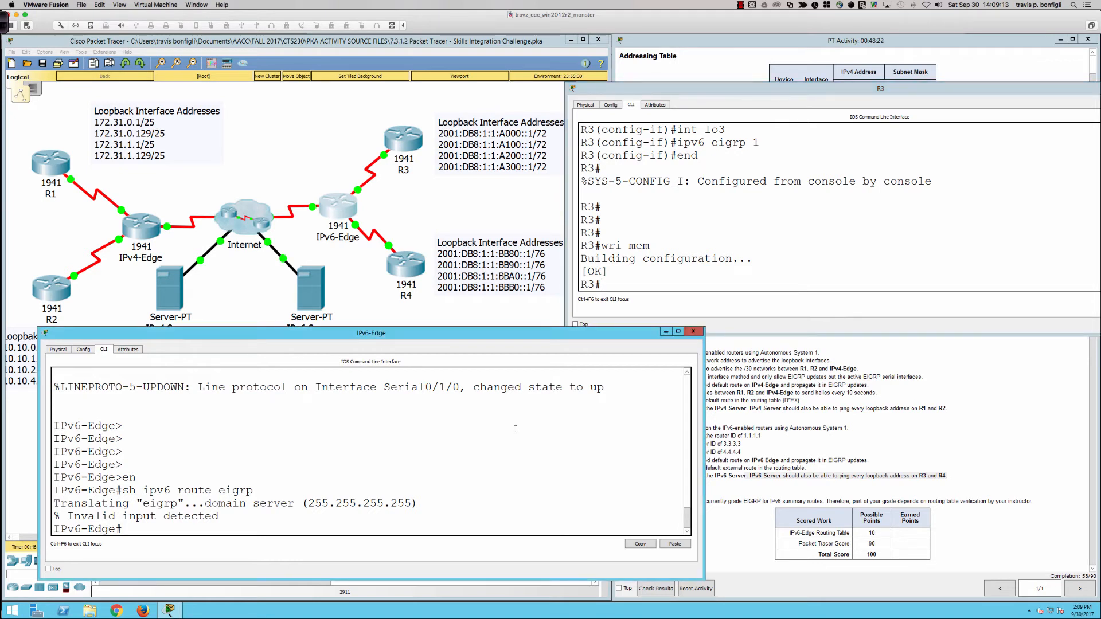
key("Return")
key("Return")
key("Return")
key("Return")
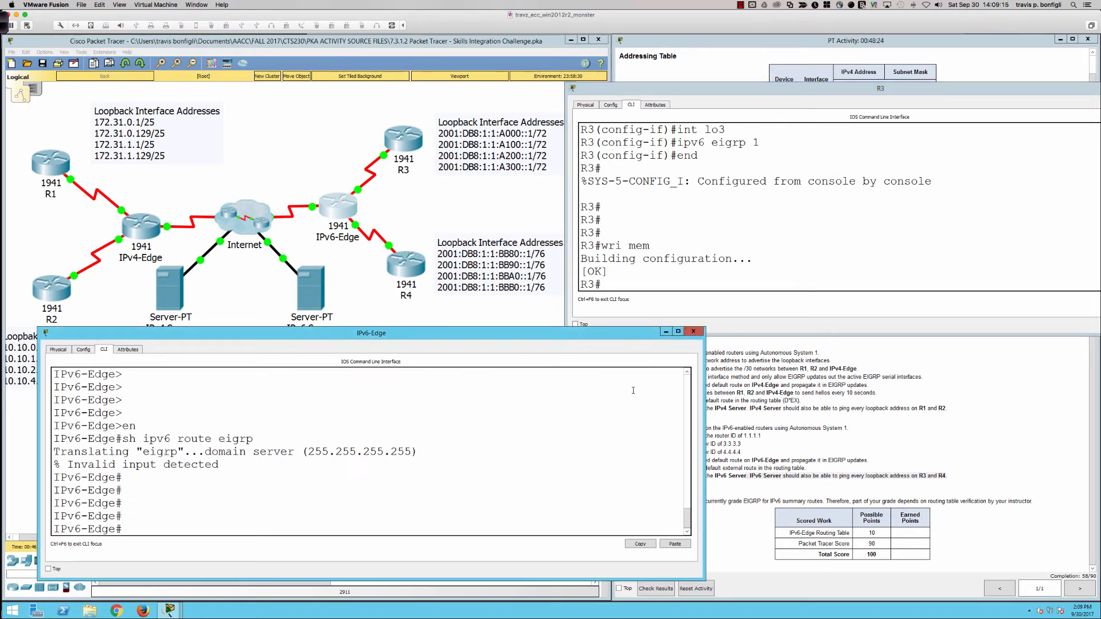
left_click_drag(704, 389, 631, 389)
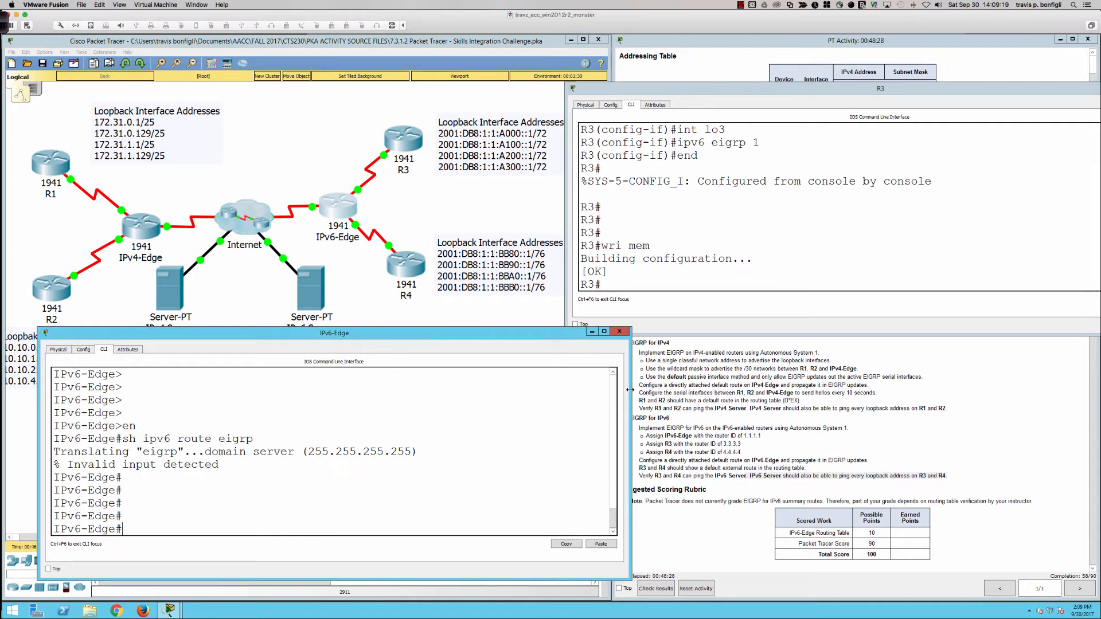
key("Return")
key("Return")
key("Return")
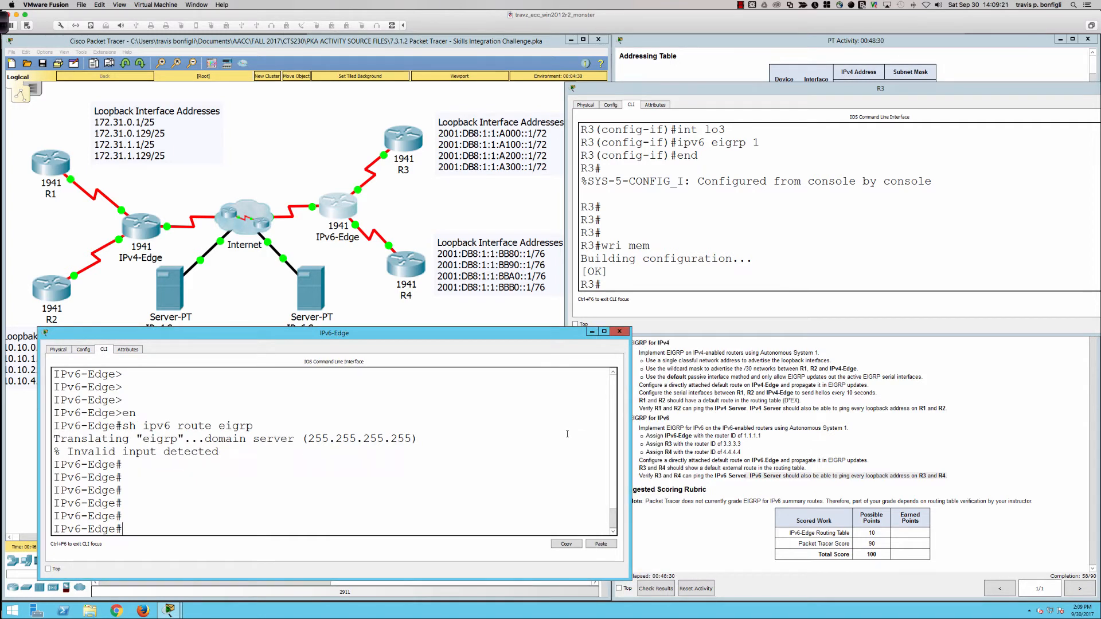
Step: Enter global configuration mode on IPv6-Edge and enable IPv6 unicast routing
type("conf t")
key("Return")
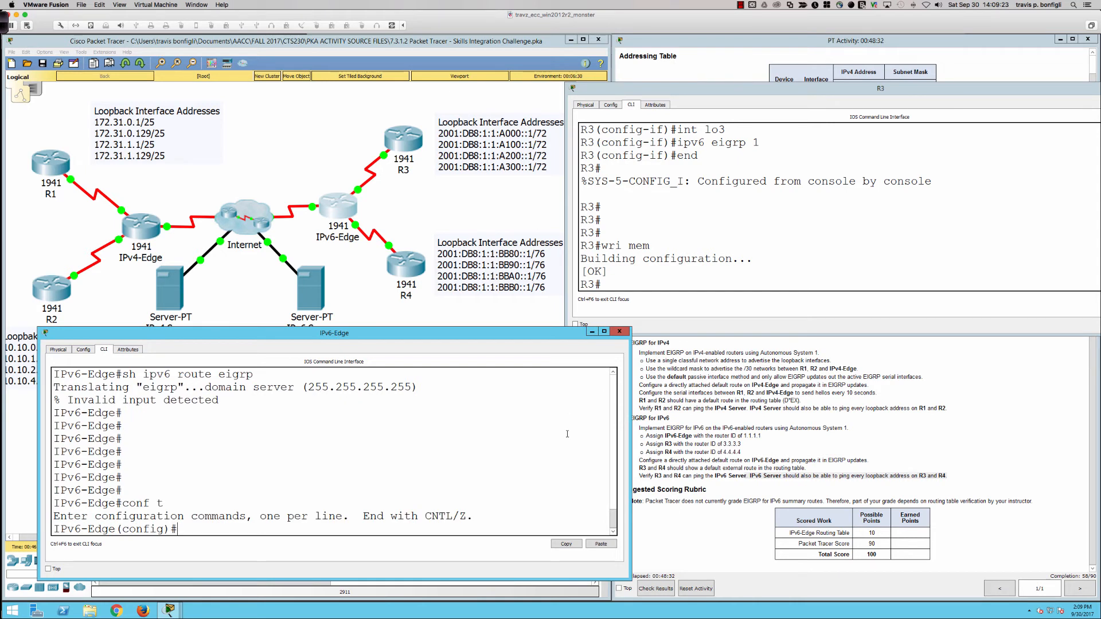
type("ipv6 un")
key("Tab")
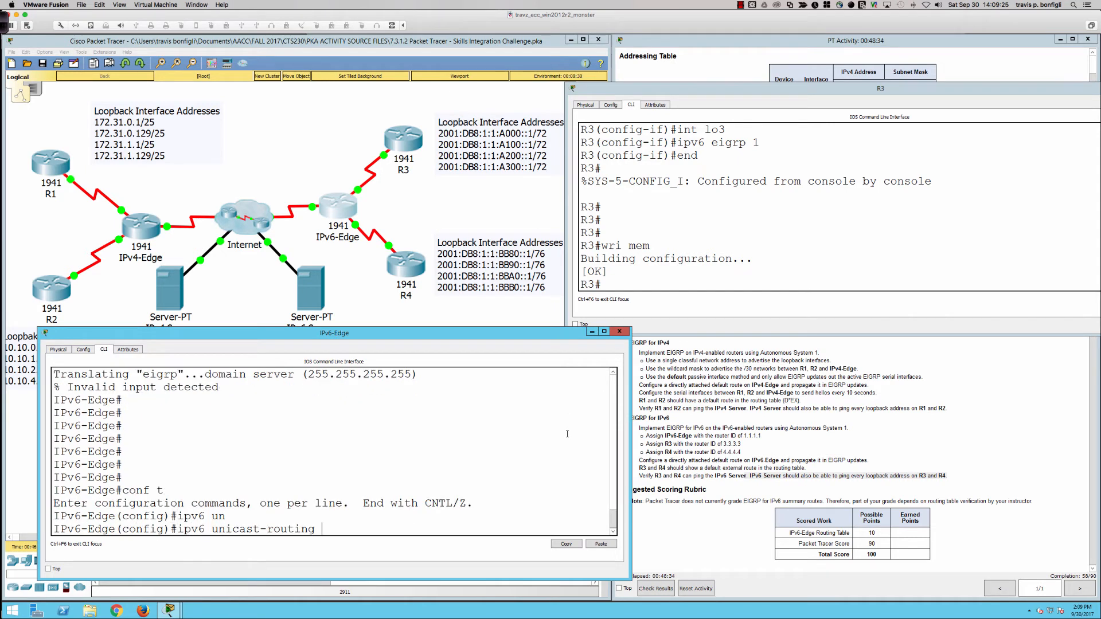
key("Return")
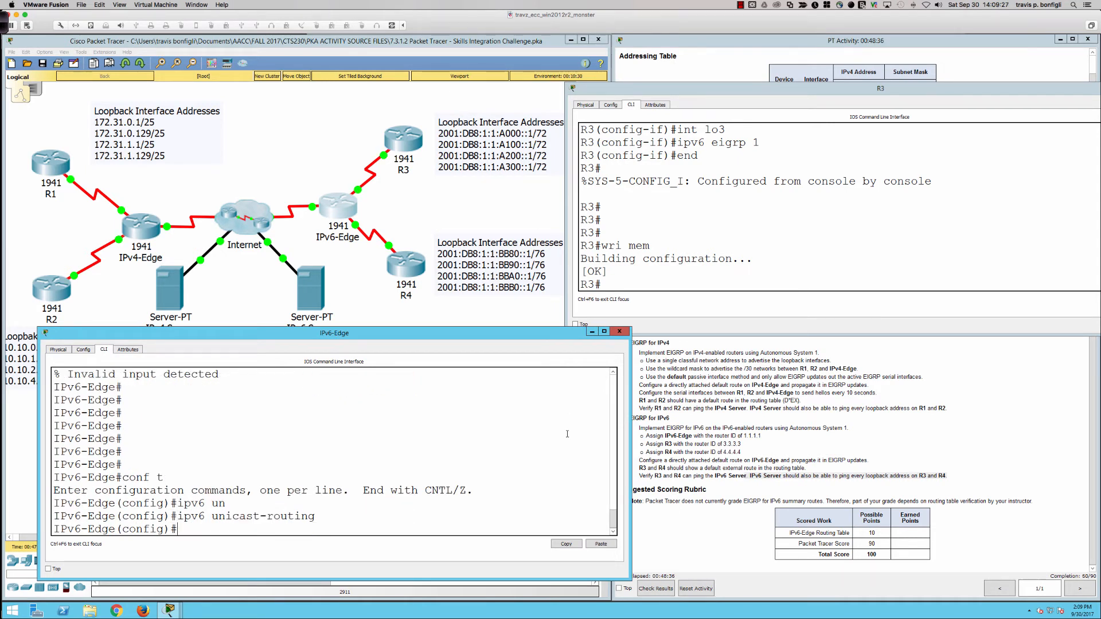
Step: Create the IPv6 EIGRP process for autonomous system 1 on IPv6-Edge with router ID 1.1.1.1
type("ipv6 router eigrp 1")
key("Return")
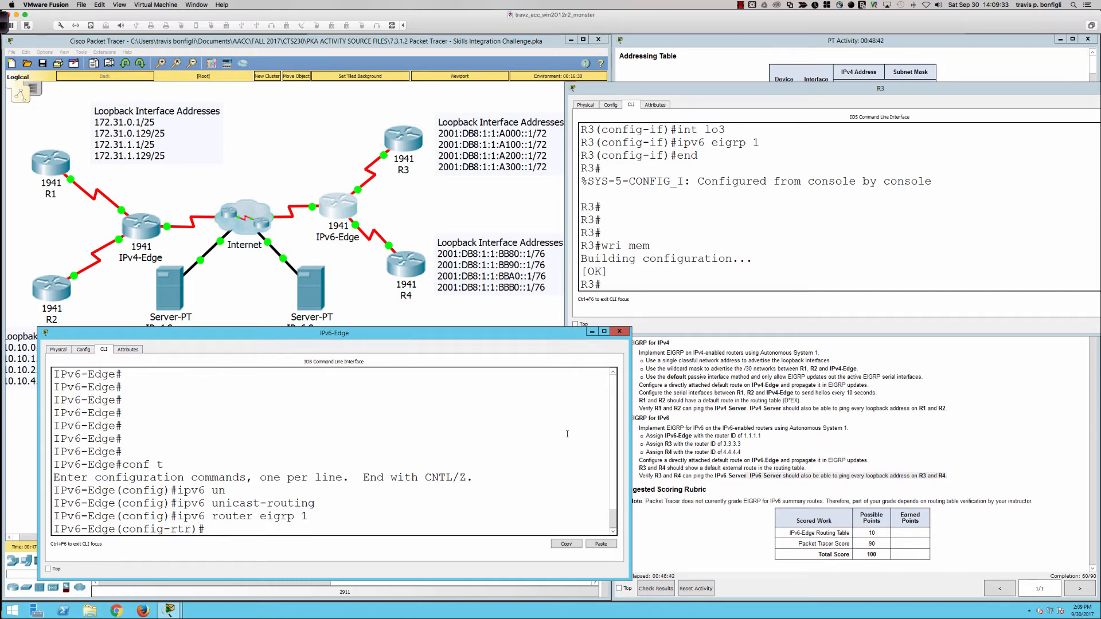
type("eig")
key("Tab")
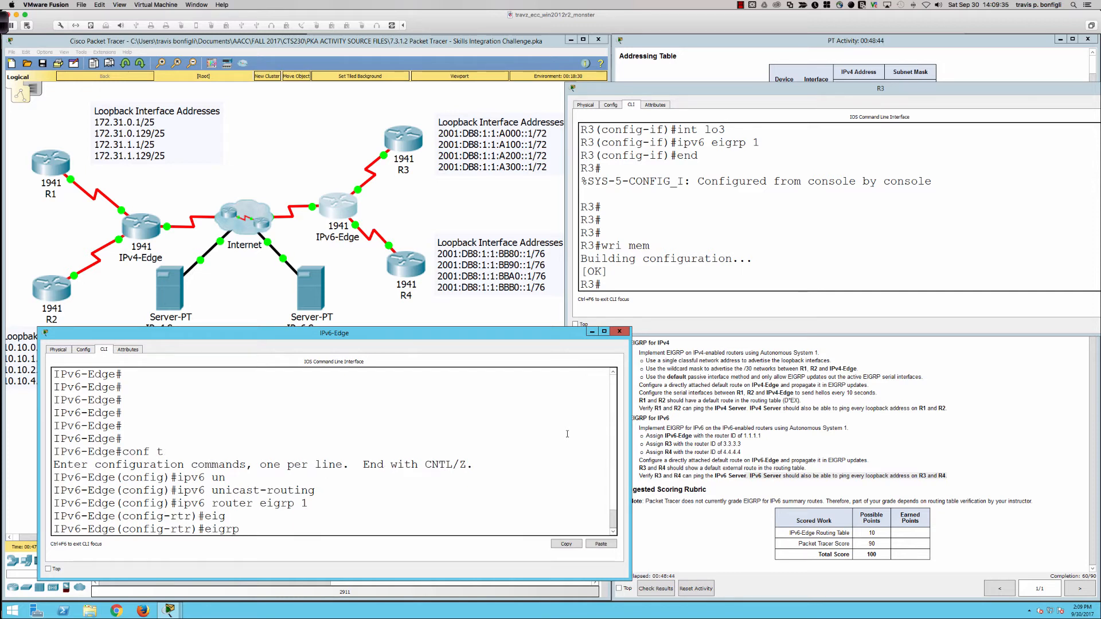
type("route")
key("Tab")
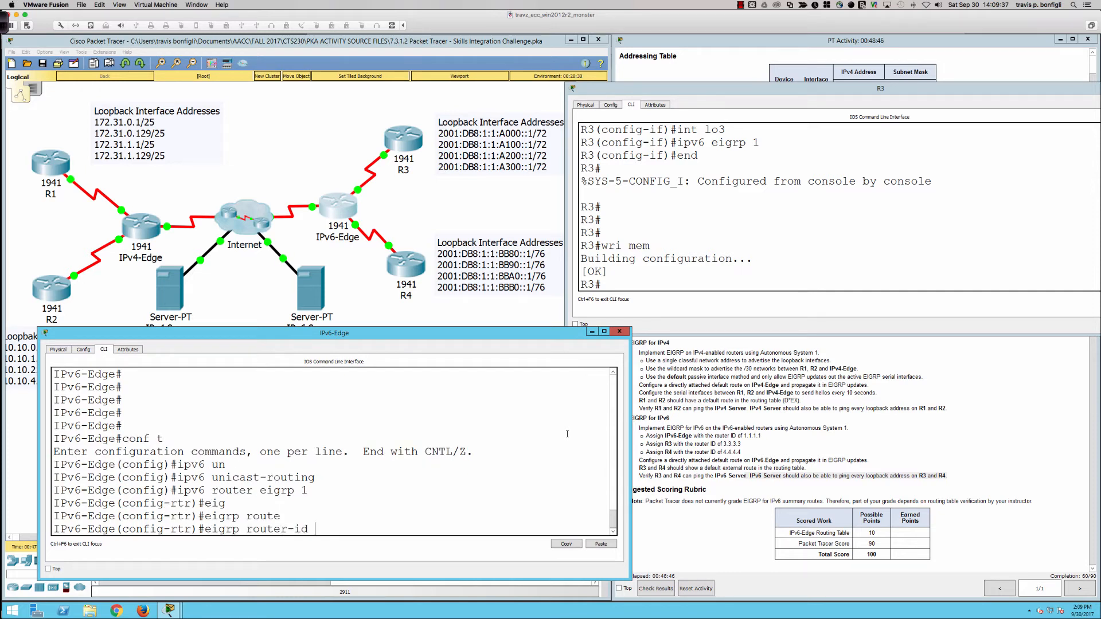
type("1.1.1.1")
key("Return")
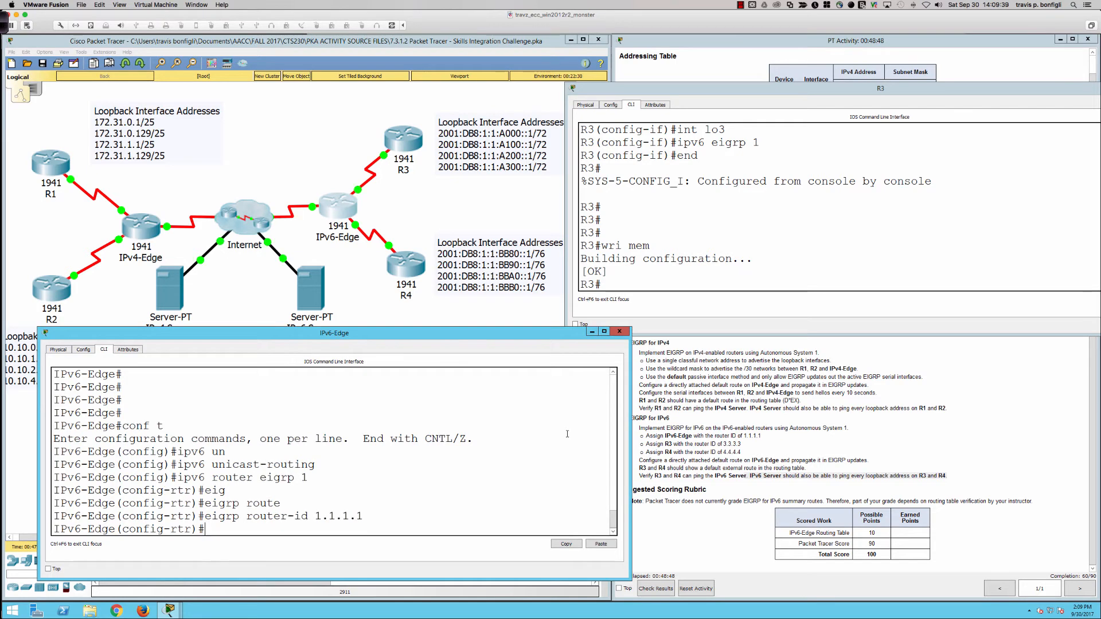
Step: Ping 1.1.1.1 from IPv6-Edge and activate its IPv6 EIGRP process with no shutdown
type("do ping 1.1.1.1")
key("Return")
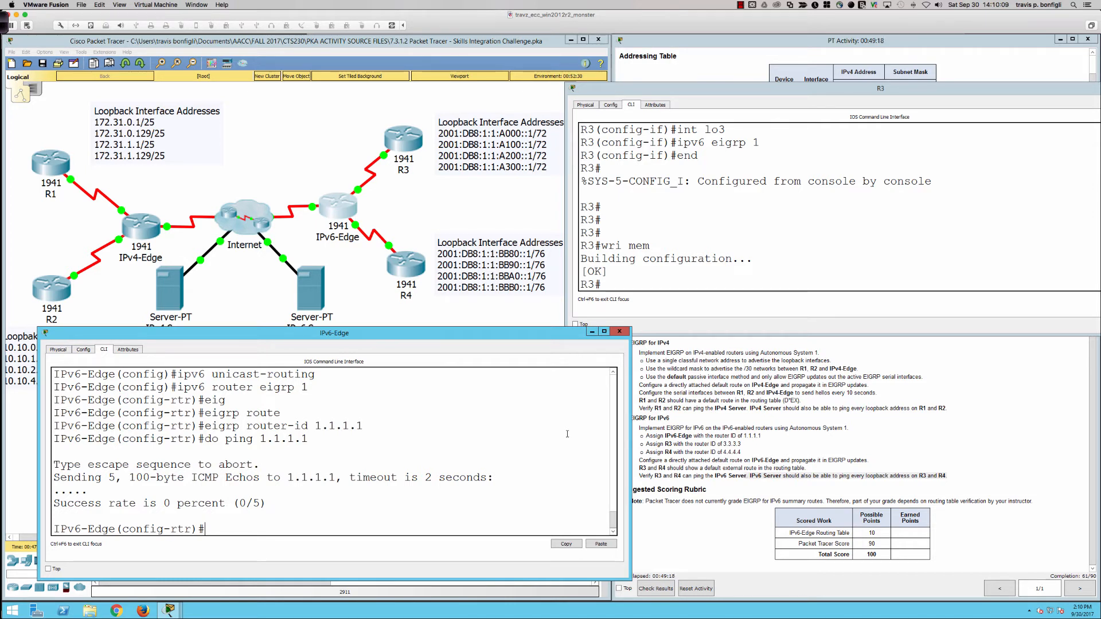
type("no shut")
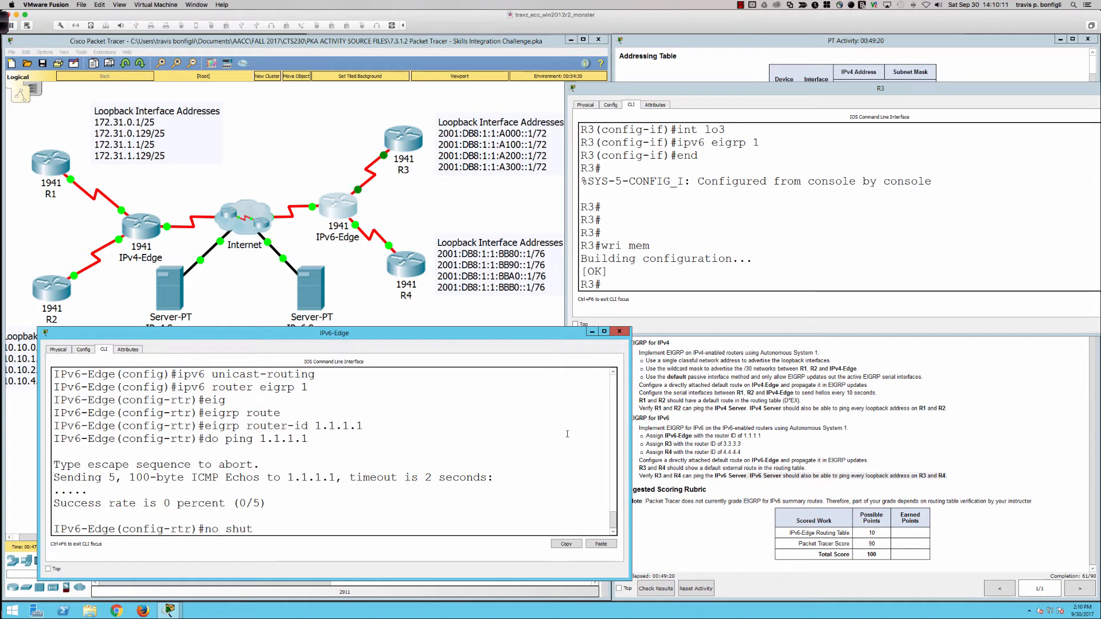
key("Return")
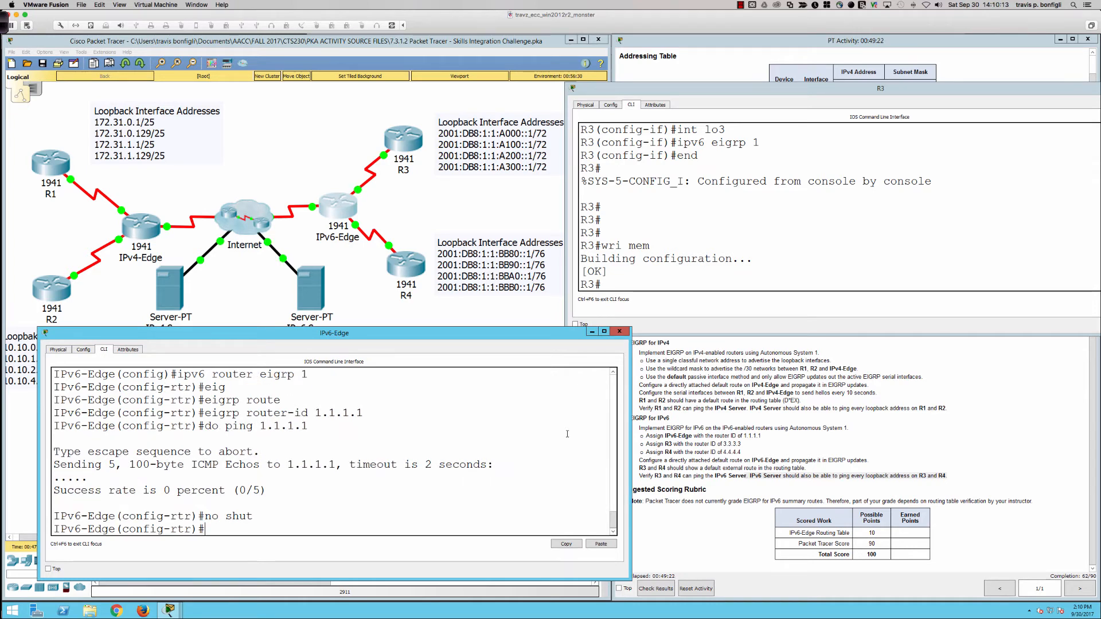
Step: Display IPv6-Edge's brief IPv4 and IPv6 interface summaries to identify its active serial interfaces
type("do sh ip int bri")
key("Return")
type("int")
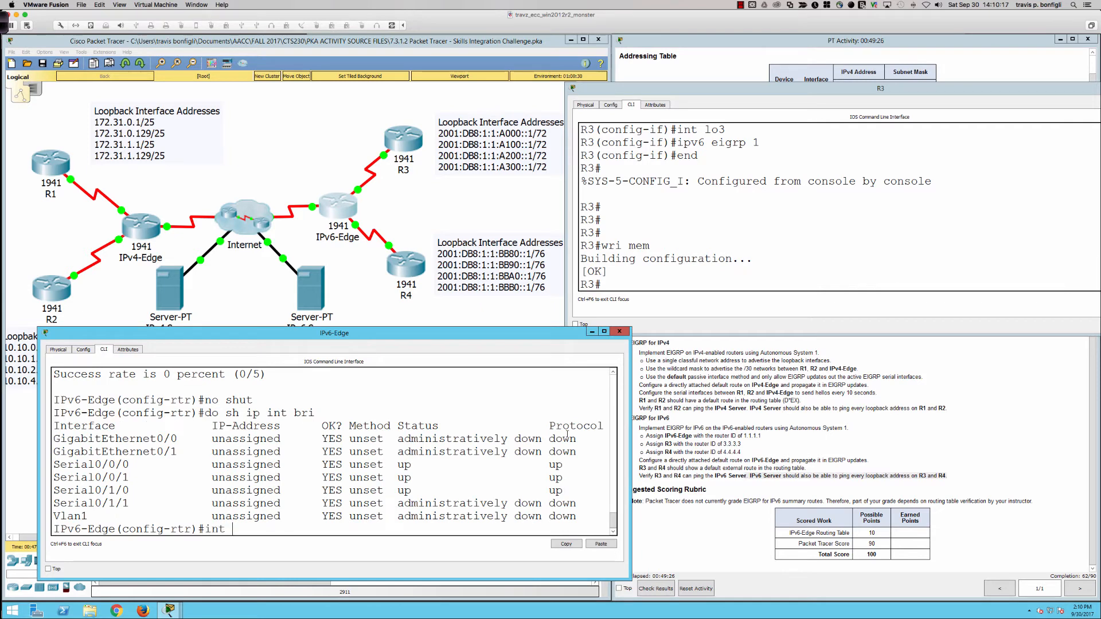
key("BackSpace")
key("BackSpace")
key("BackSpace")
type("do sh i6 int bri")
key("Return")
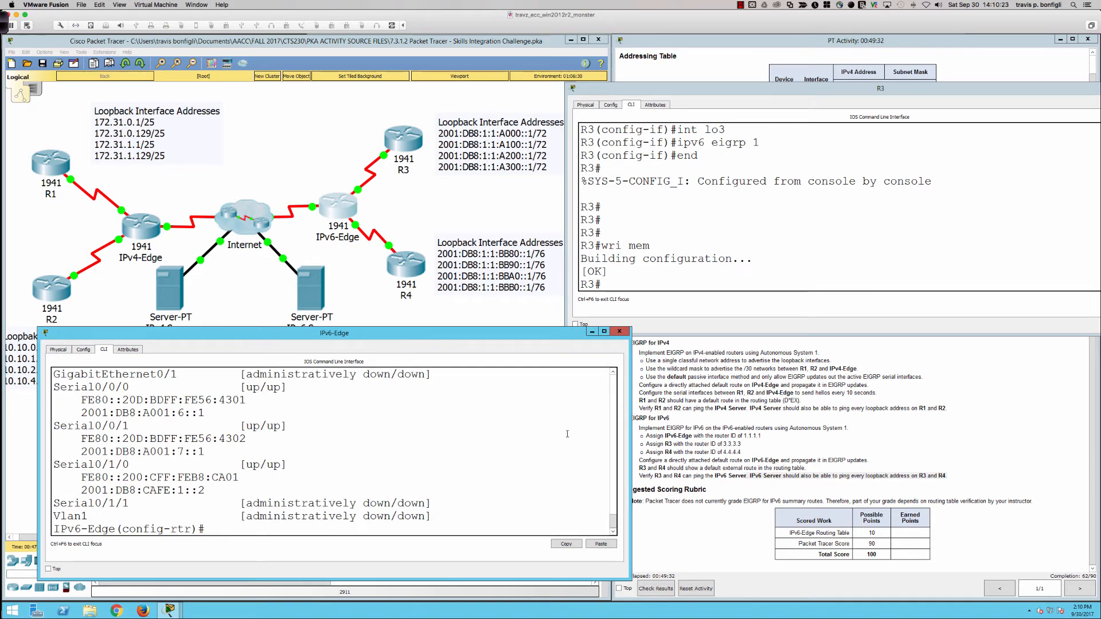
Step: Enable IPv6 EIGRP for autonomous system 1 on IPv6-Edge's Serial0/0/0 interface
type("int s0/")
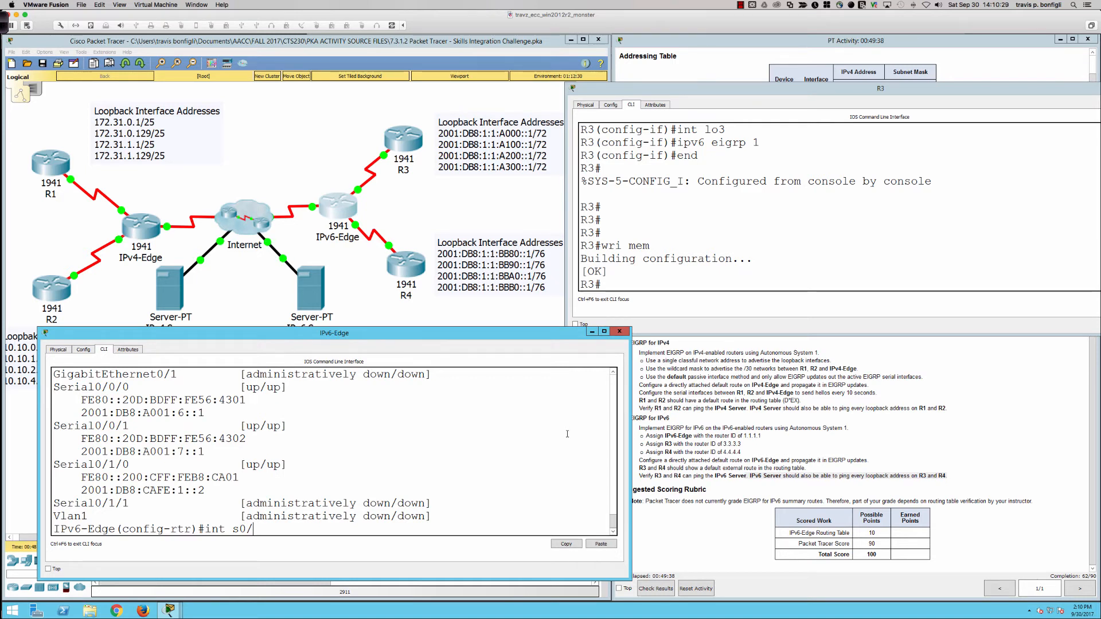
type("/0")
key("Return")
type("ip")
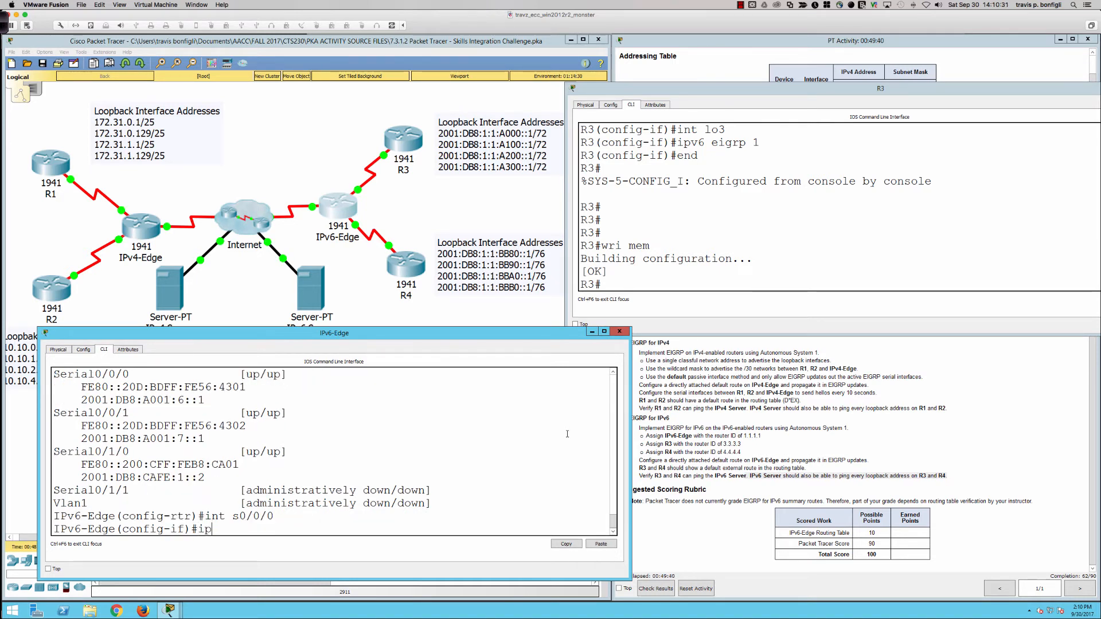
type("v6 eigrp 1")
key("Return")
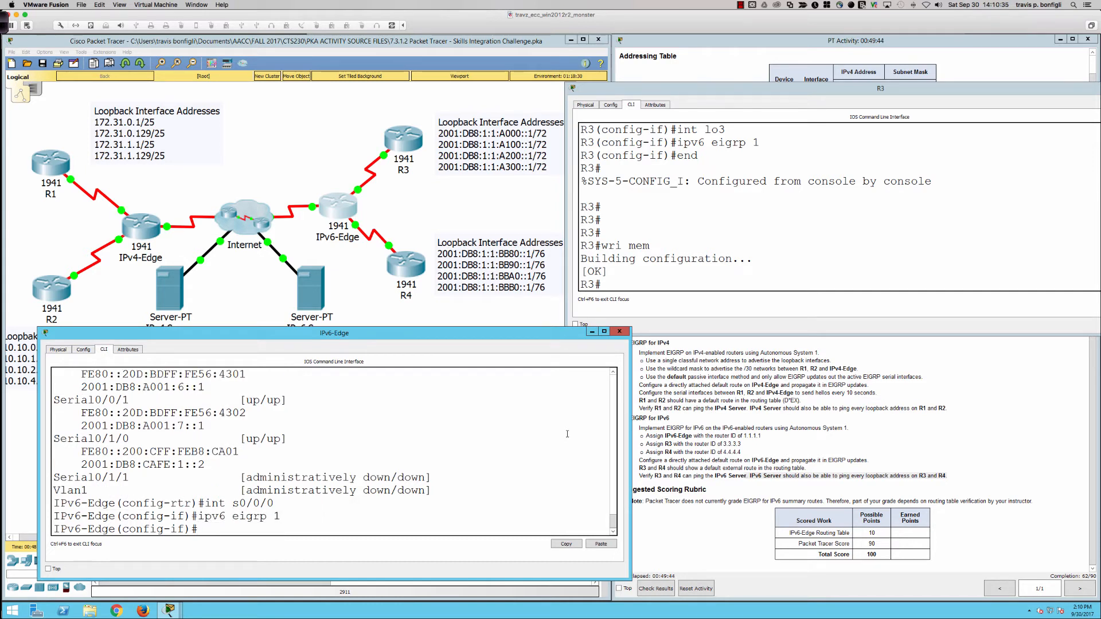
key("Return")
key("Return")
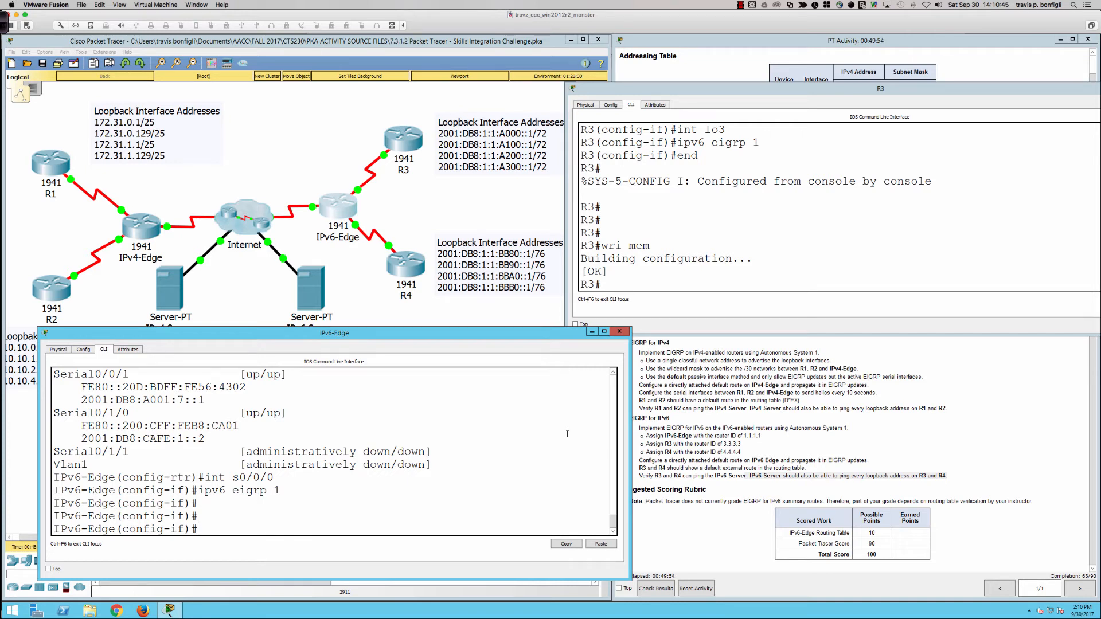
Step: Enable IPv6 EIGRP for autonomous system 1 on IPv6-Edge's Serial0/0/1 interface
type("int s0/0/1")
key("Return")
type("ipv6 eigrp 1")
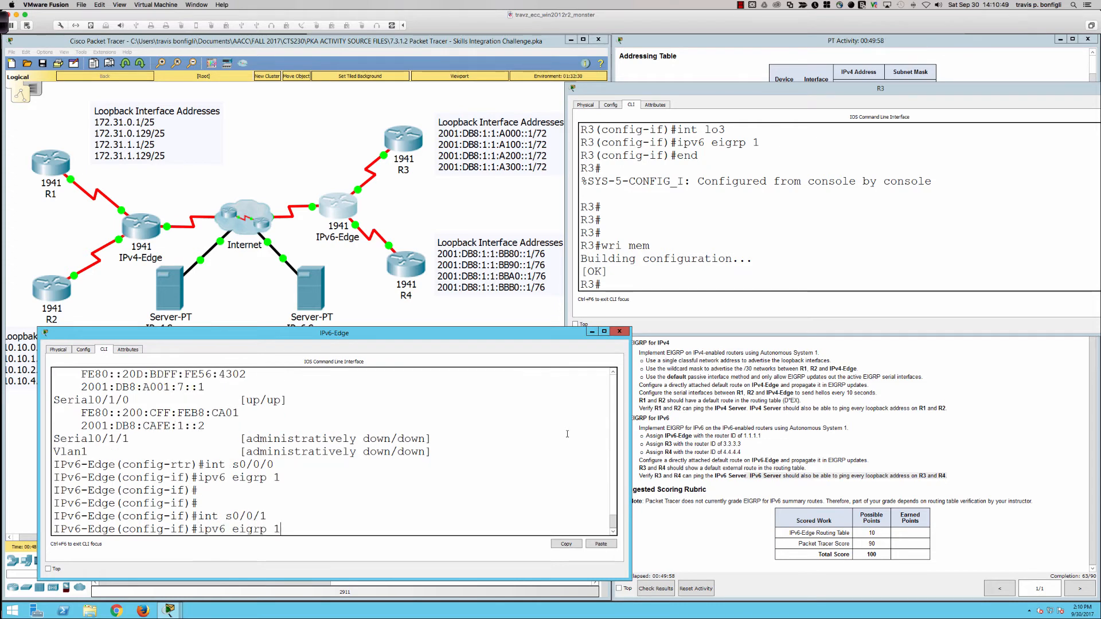
key("Return")
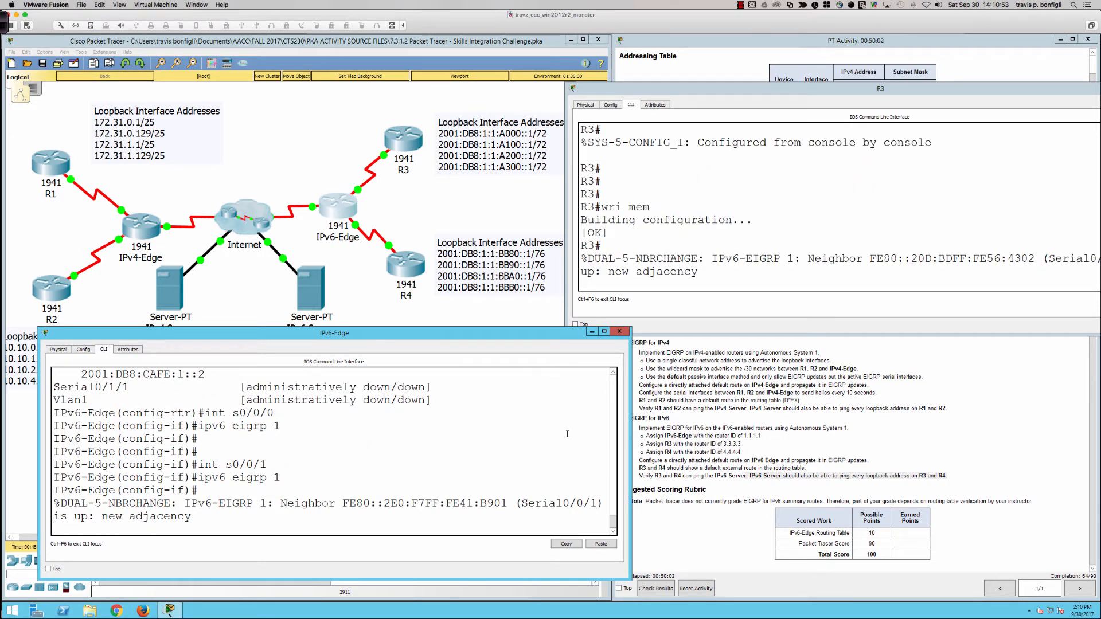
Step: Try to display only the EIGRP routes of IPv6-Edge's IPv6 routing table with do sh ipv6 route eigrp
key("Return")
key("Return")
key("Return")
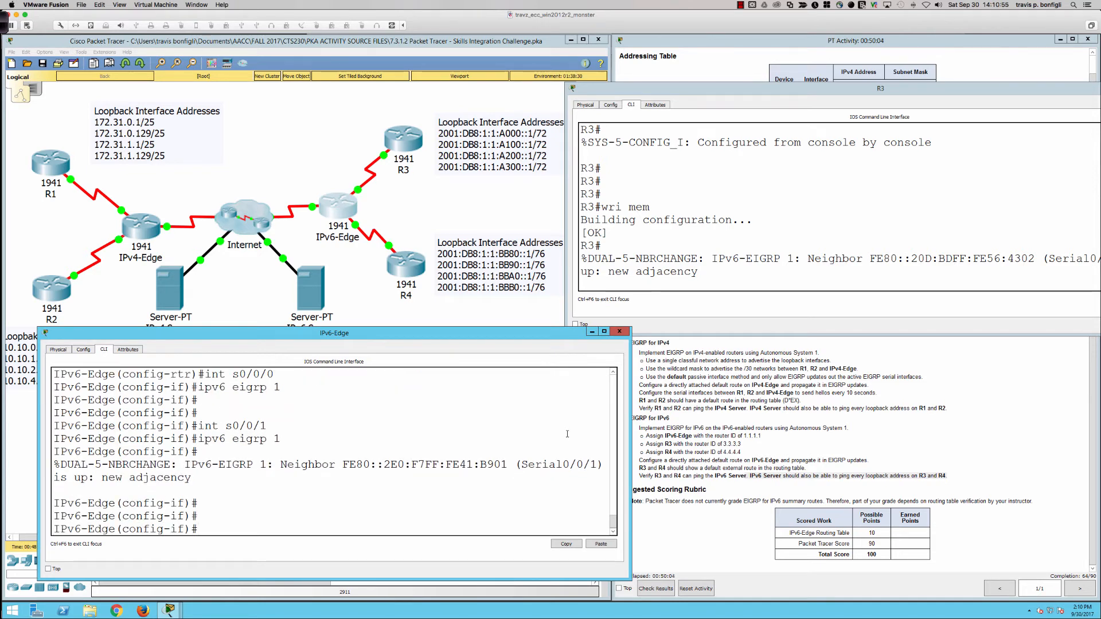
type("do sh ipv6 route eigrp")
key("Return")
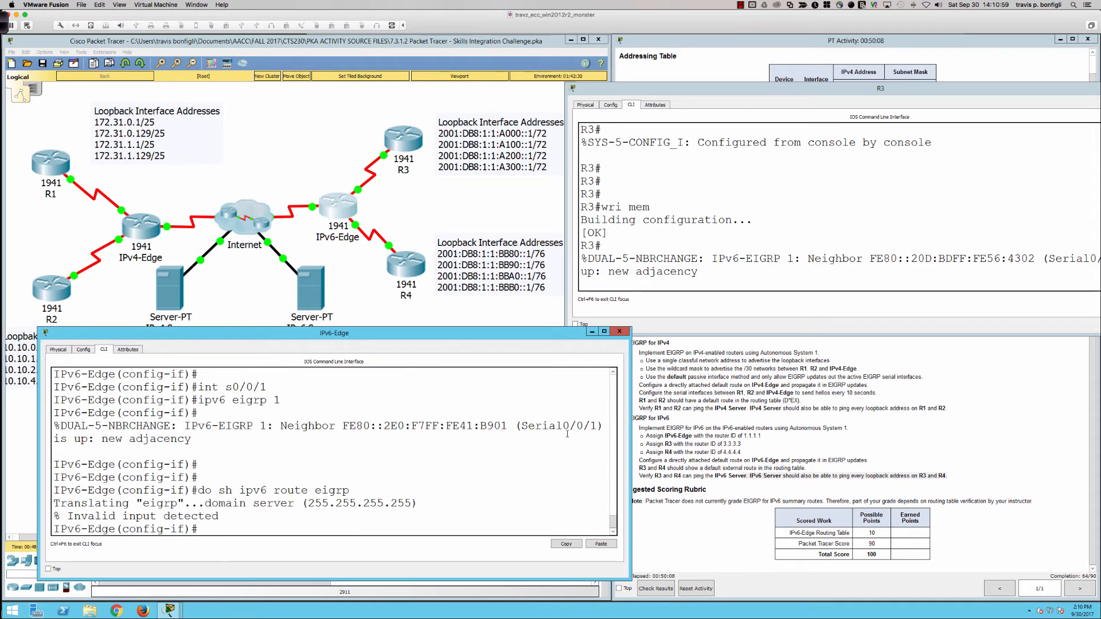
Step: Display IPv6-Edge's full IPv6 routing table and examine the EIGRP routes to R3's /72 loopback networks
key("Up")
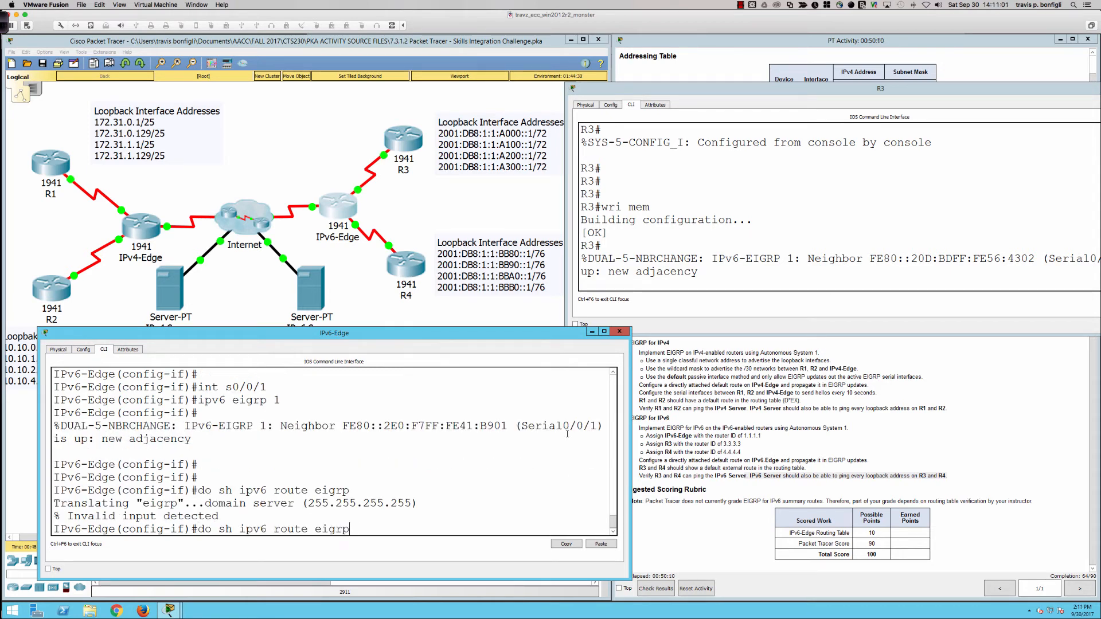
key("BackSpace")
key("BackSpace")
key("BackSpace")
key("BackSpace")
key("BackSpace")
key("Return")
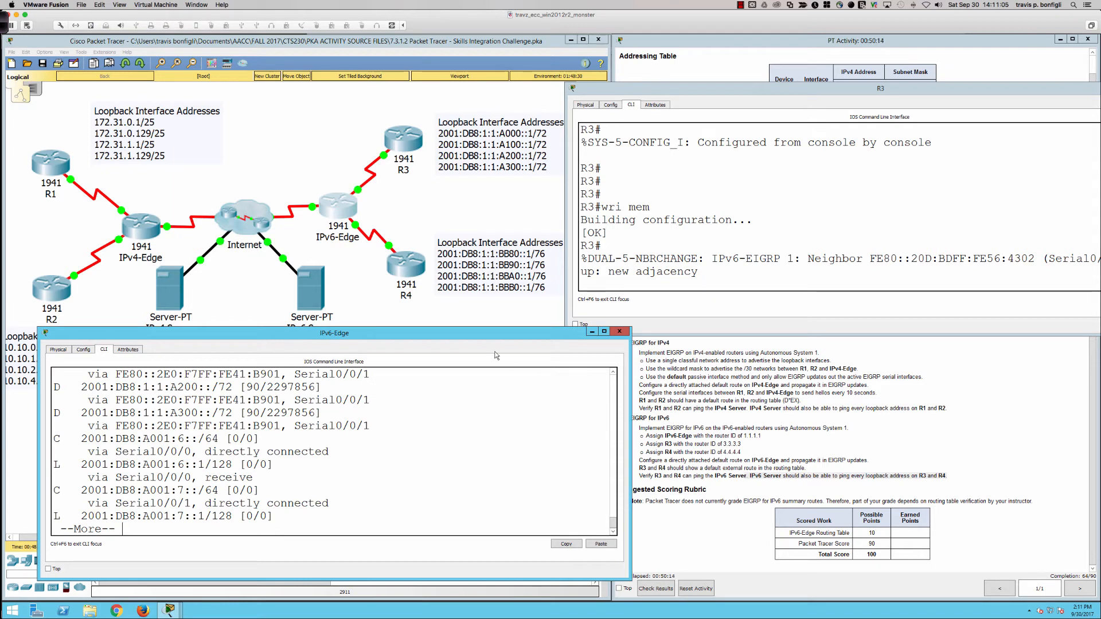
left_click_drag(479, 328, 479, 274)
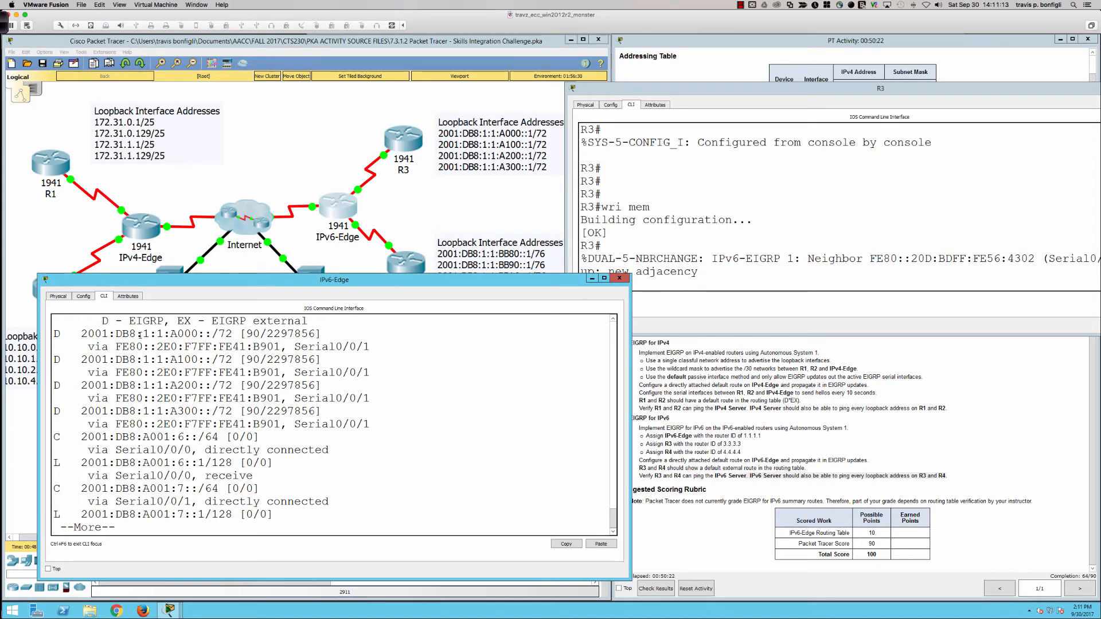
left_click_drag(146, 334, 234, 335)
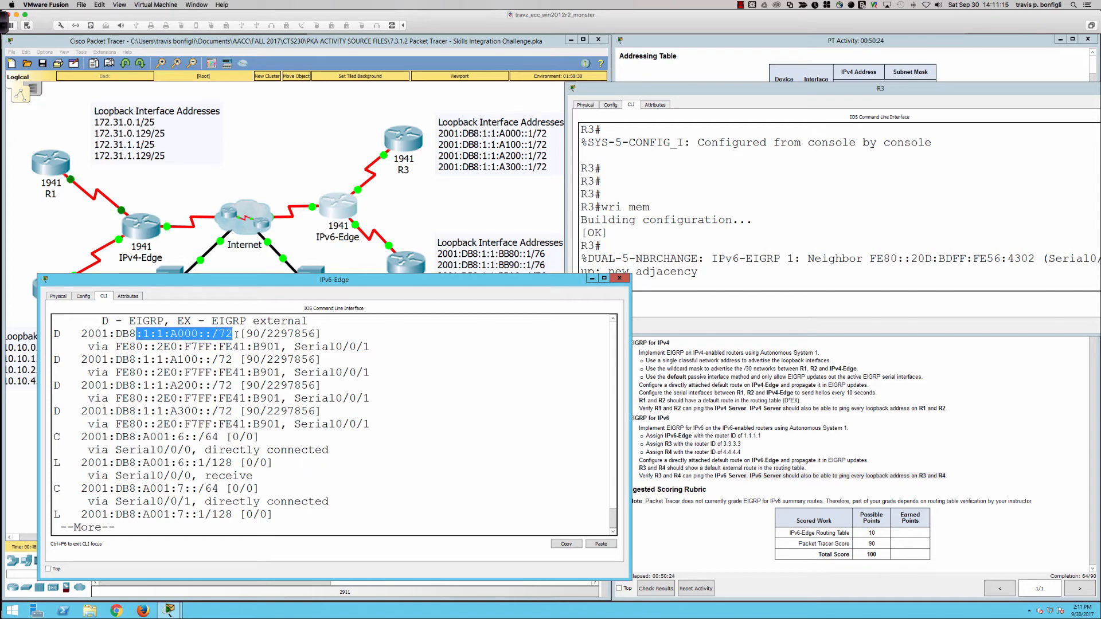
left_click_drag(157, 359, 238, 360)
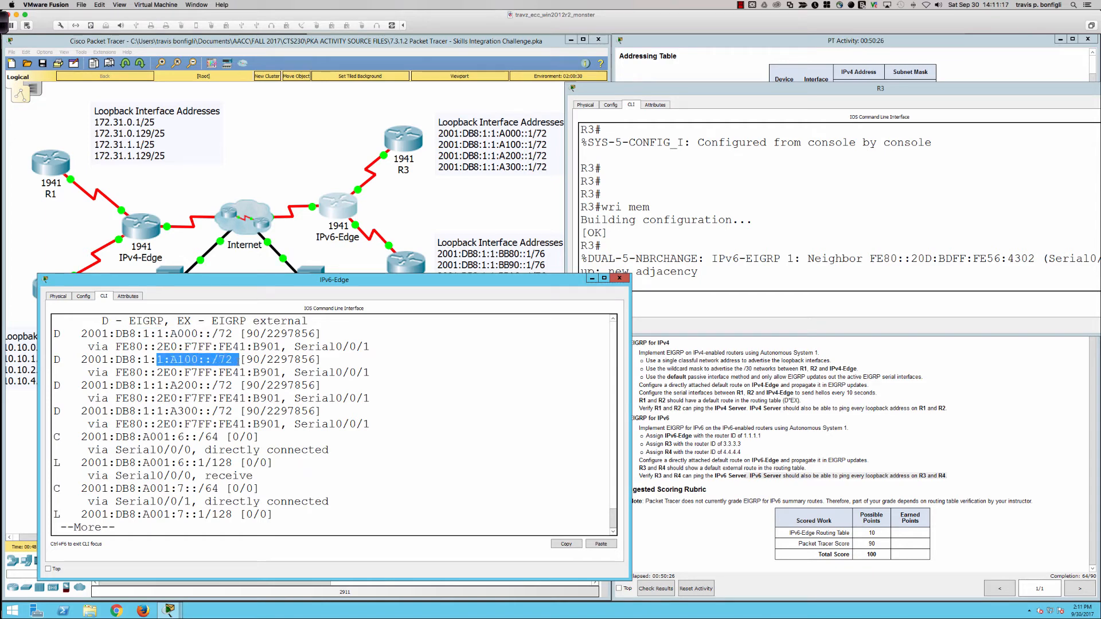
left_click_drag(145, 386, 232, 385)
left_click(424, 484)
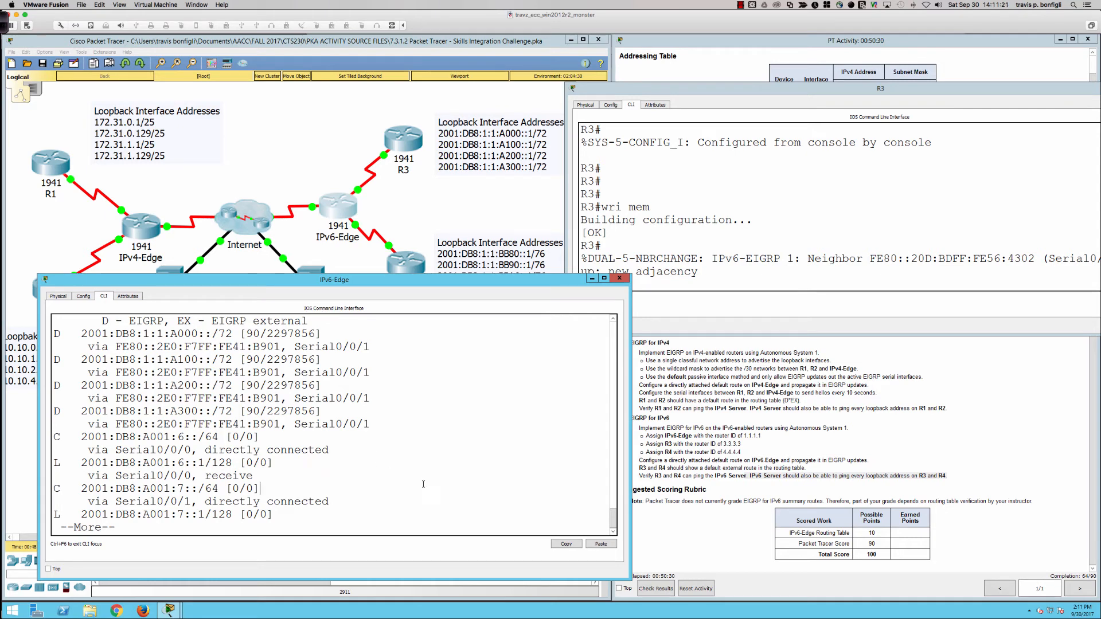
key("space")
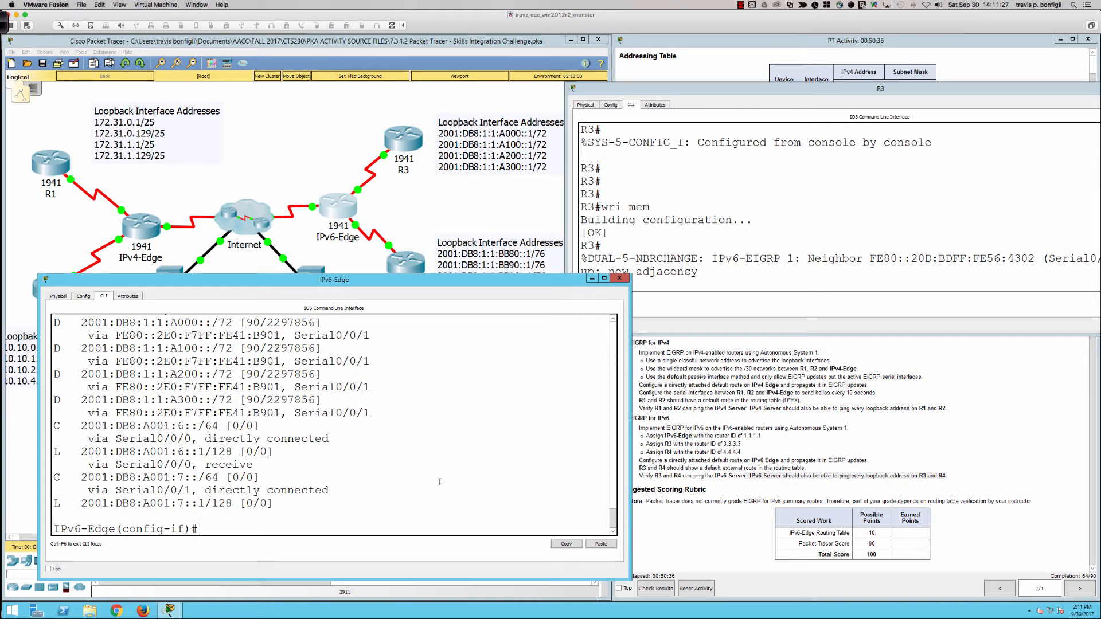
Step: Leave interface configuration on IPv6-Edge and try to add an IPv6 default route ::/0 without an exit interface
key("Return")
key("Return")
key("Return")
type("ex")
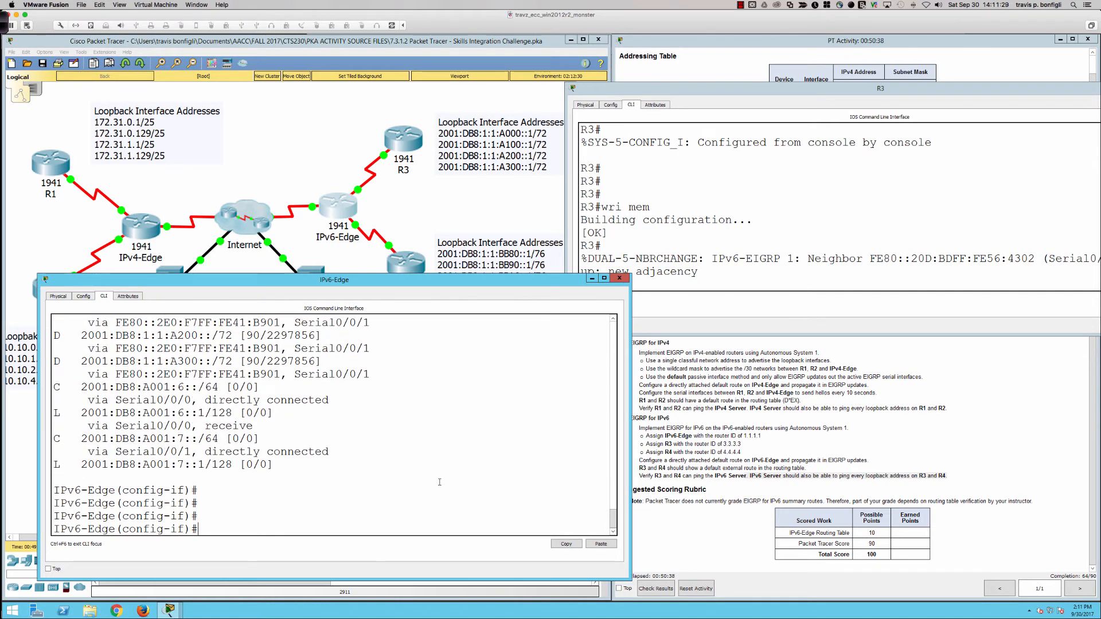
type("it")
key("Return")
type("ipv")
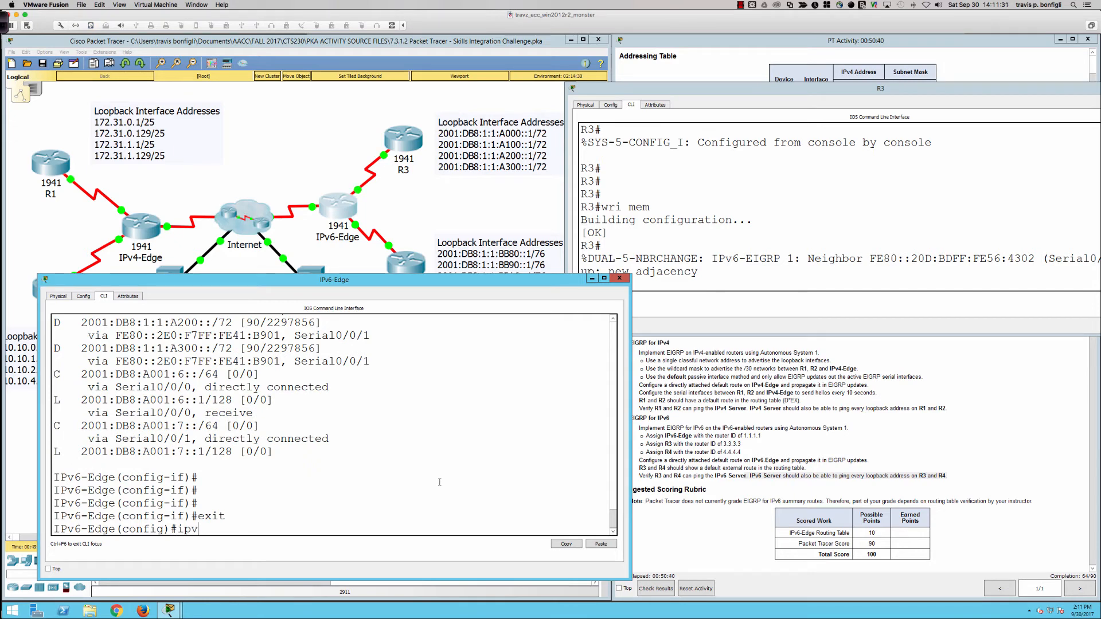
type("6 route ::/0")
key("Return")
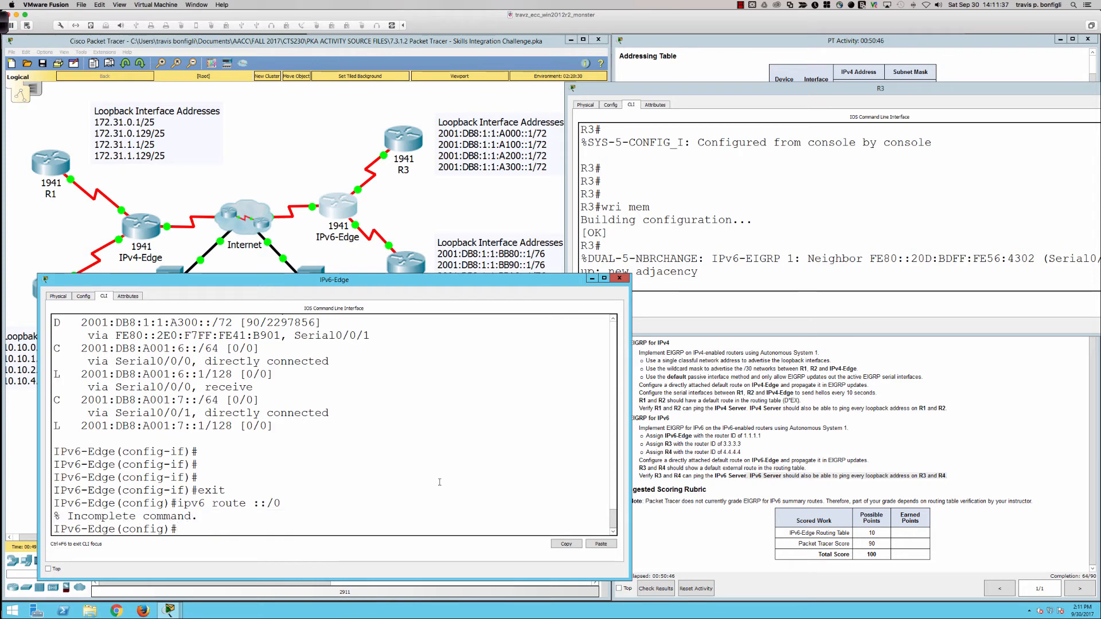
Step: Look up IPv6-Edge's Internet-facing serial interface and configure a directly attached IPv6 default route ::/0 through s0/1/0
key("Up")
scroll(440, 482, "up", 10)
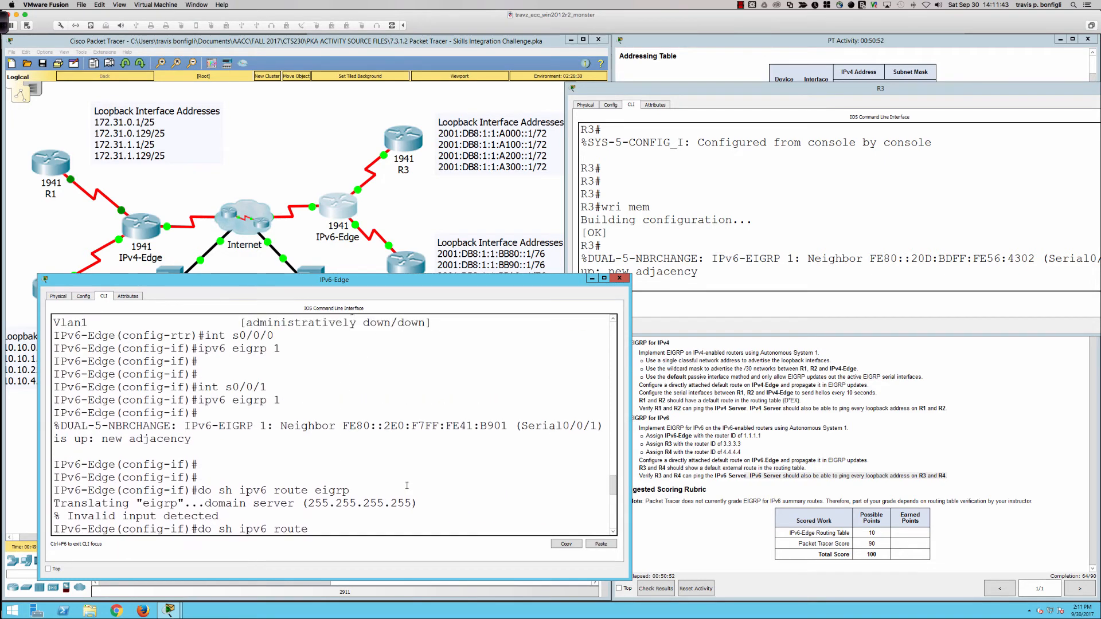
scroll(406, 486, "up", 4)
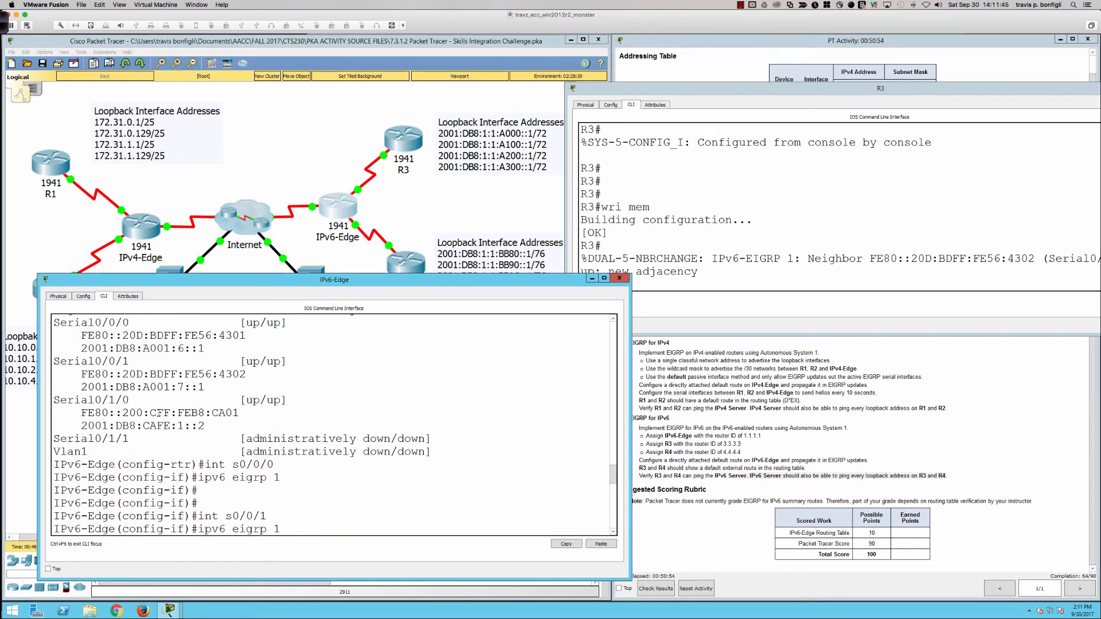
left_click_drag(150, 413, 115, 413)
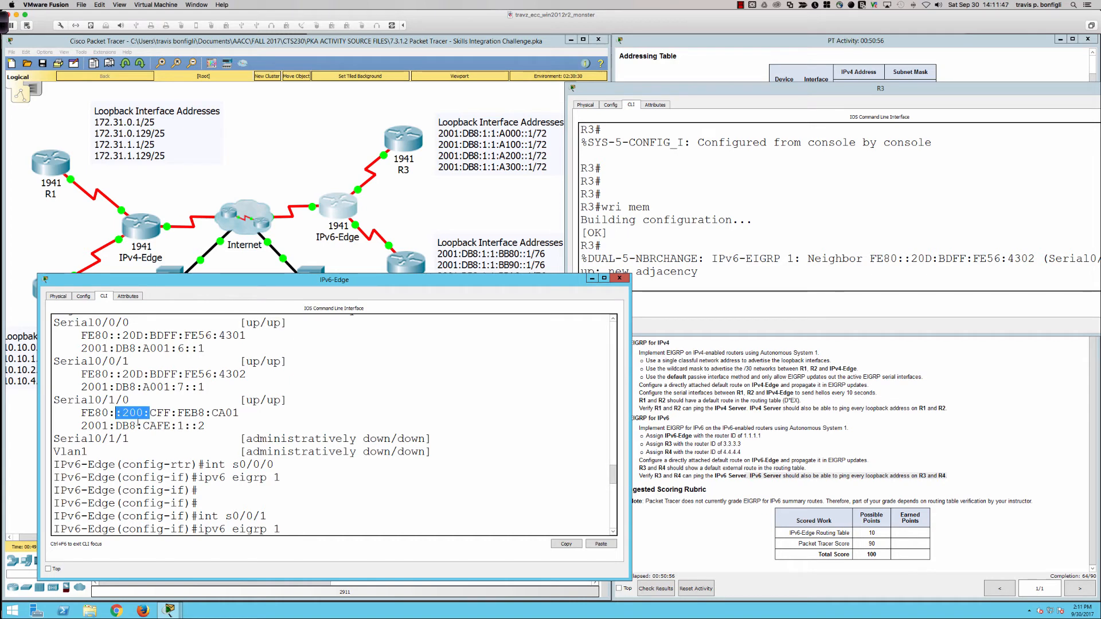
left_click(141, 425)
scroll(299, 460, "down", 14)
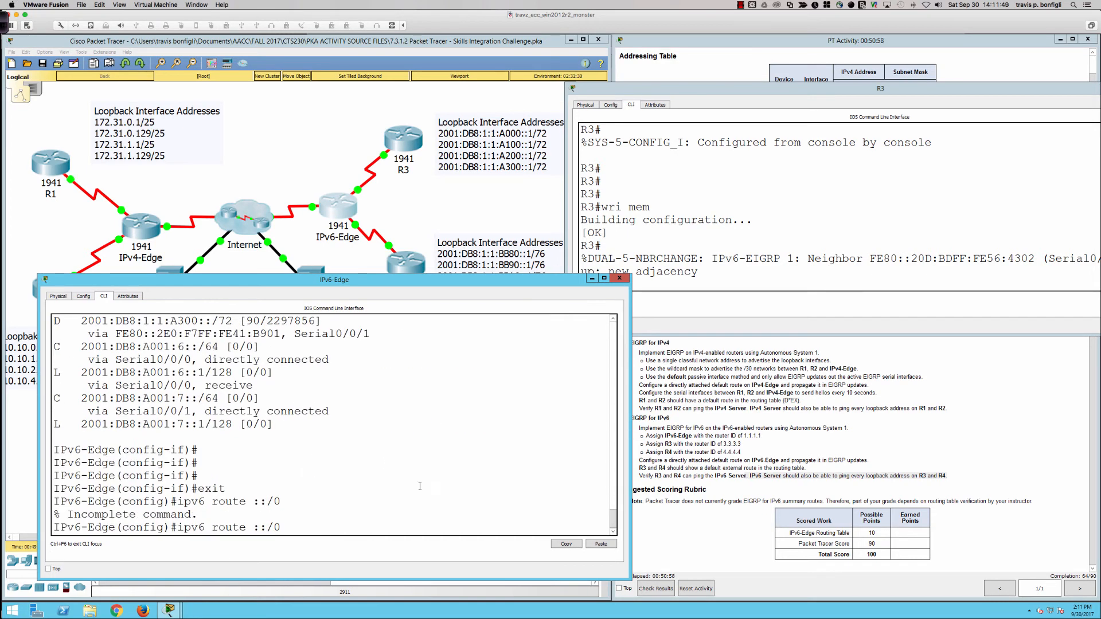
type("s0/1/0")
key("Return")
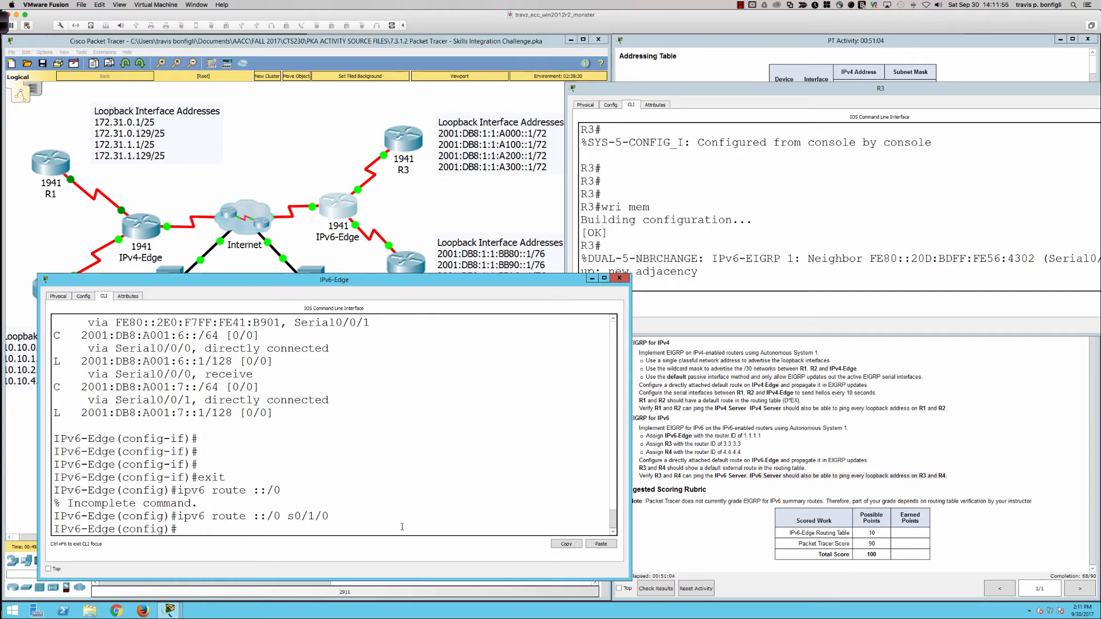
Step: Redistribute static routes into IPv6-Edge's IPv6 EIGRP process for autonomous system 1
type("ipv6 router eirrp 1")
key("Return")
key("Return")
key("Return")
key("Return")
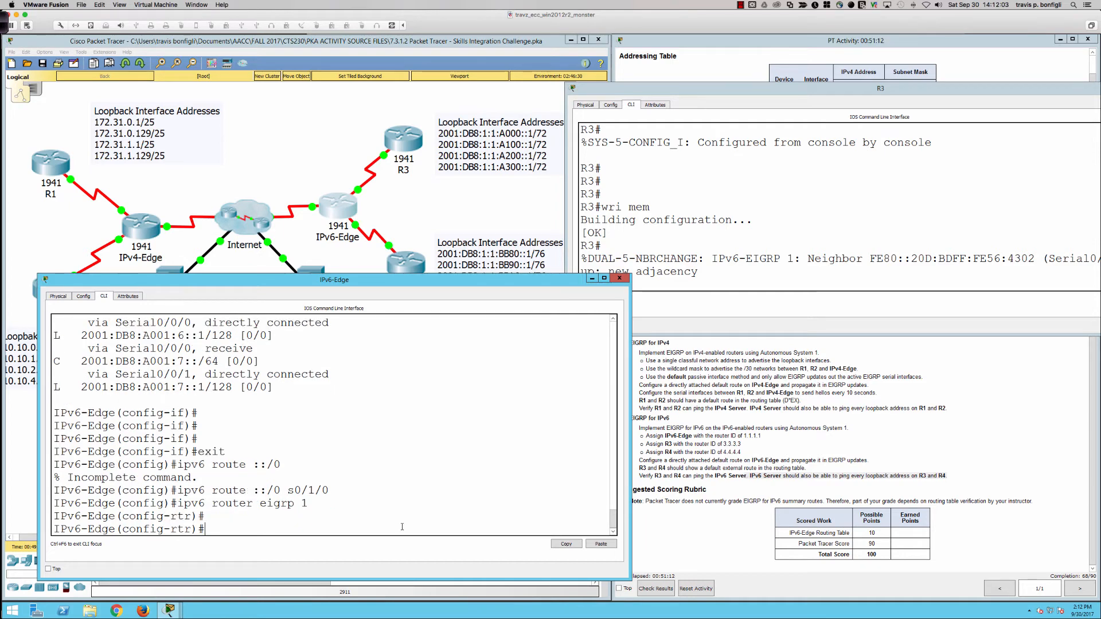
type("redi")
key("Tab")
type("st")
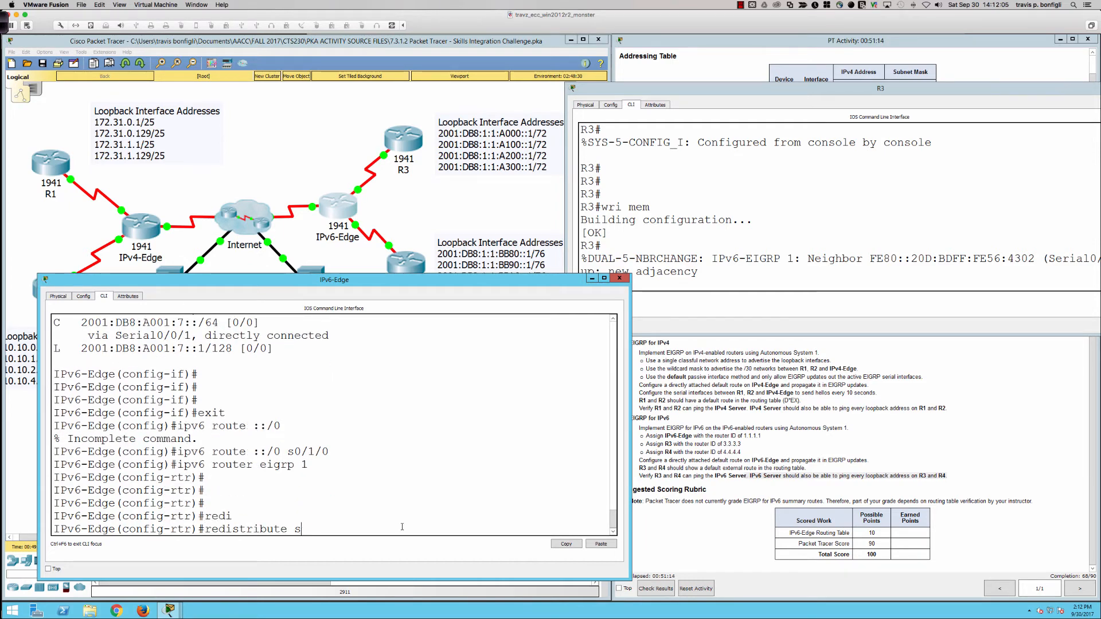
key("Tab")
key("Return")
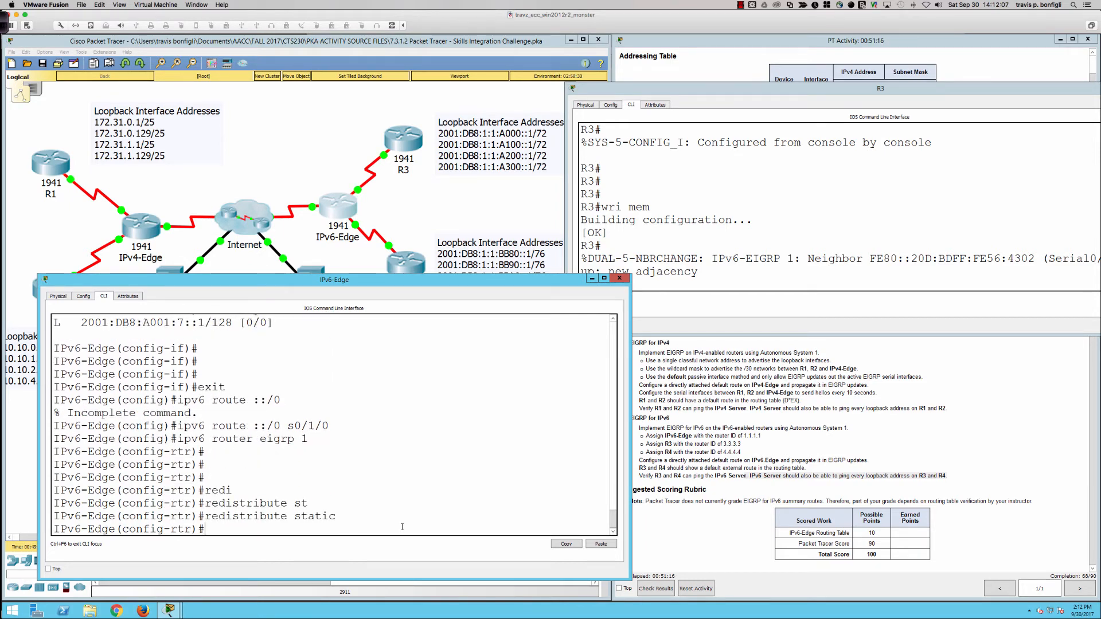
Step: Switch to R3's console and try to display only its EIGRP routes with sh ipv6 route eigrp
left_click(406, 146)
key("Return")
key("Return")
key("Return")
key("Return")
key("Return")
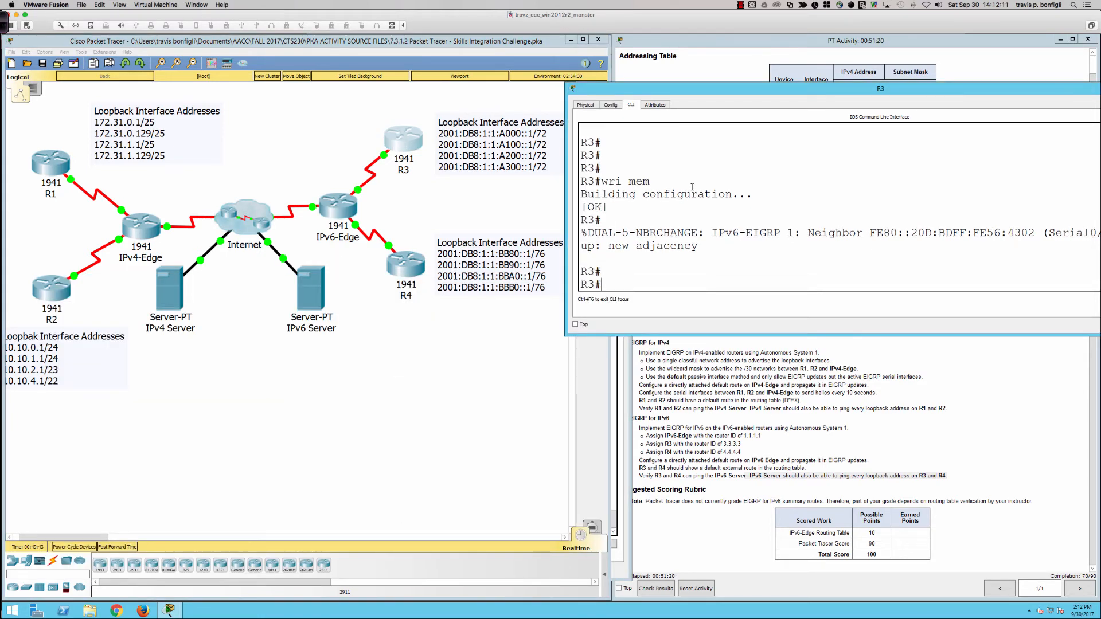
type("sh ipv")
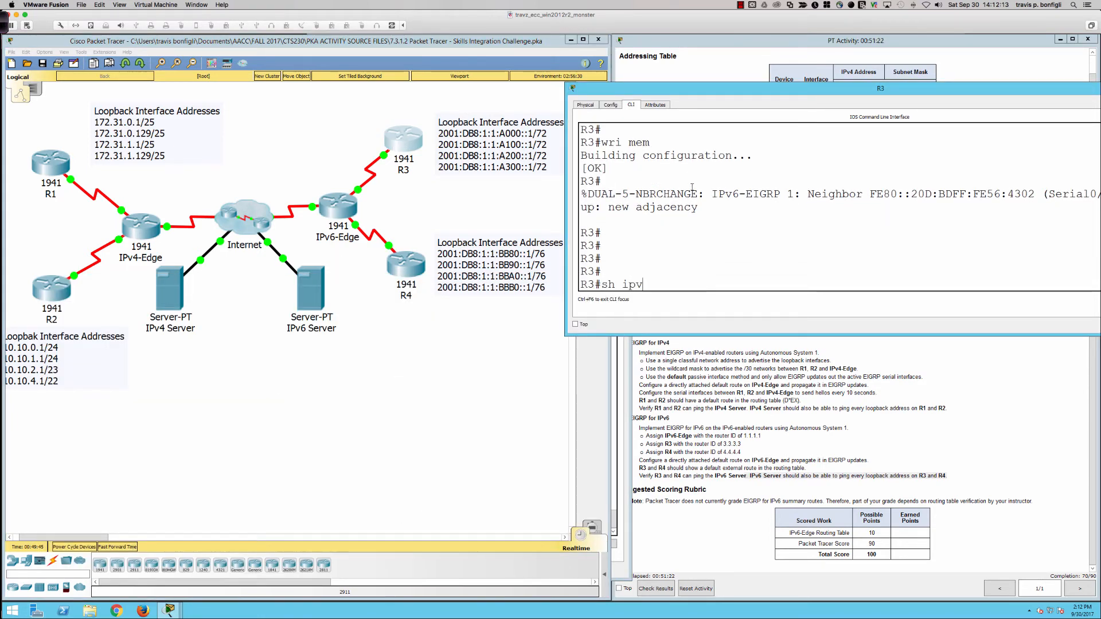
type("6 route eigrp")
key("Return")
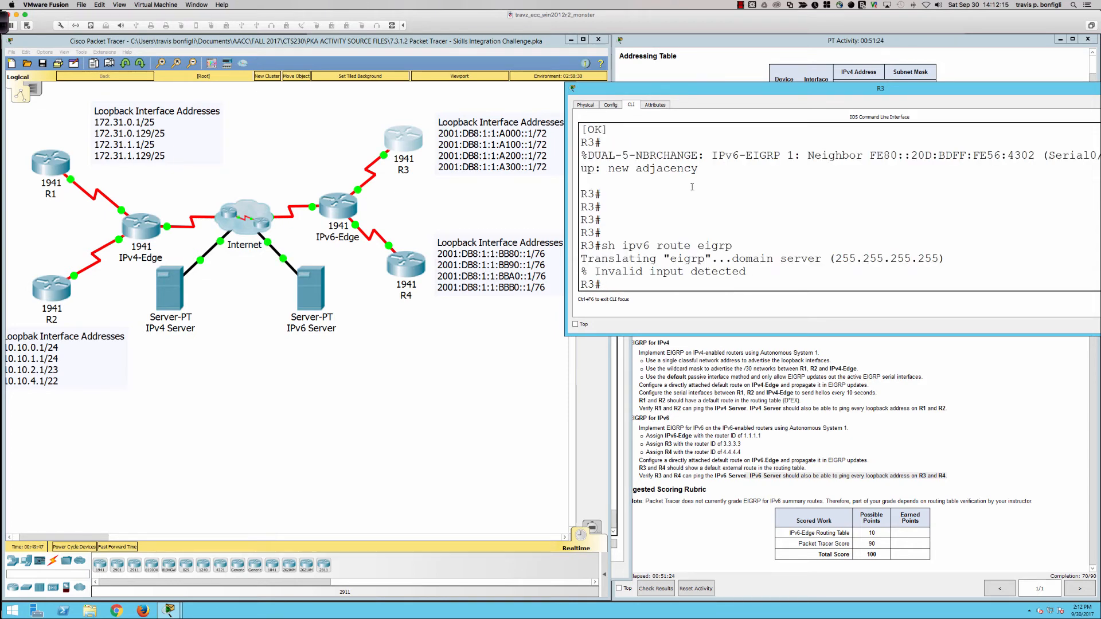
Step: Display R3's full IPv6 routing table and examine the external EIGRP default route ::/0
key("Up")
key("BackSpace")
key("BackSpace")
key("BackSpace")
key("BackSpace")
key("BackSpace")
key("Return")
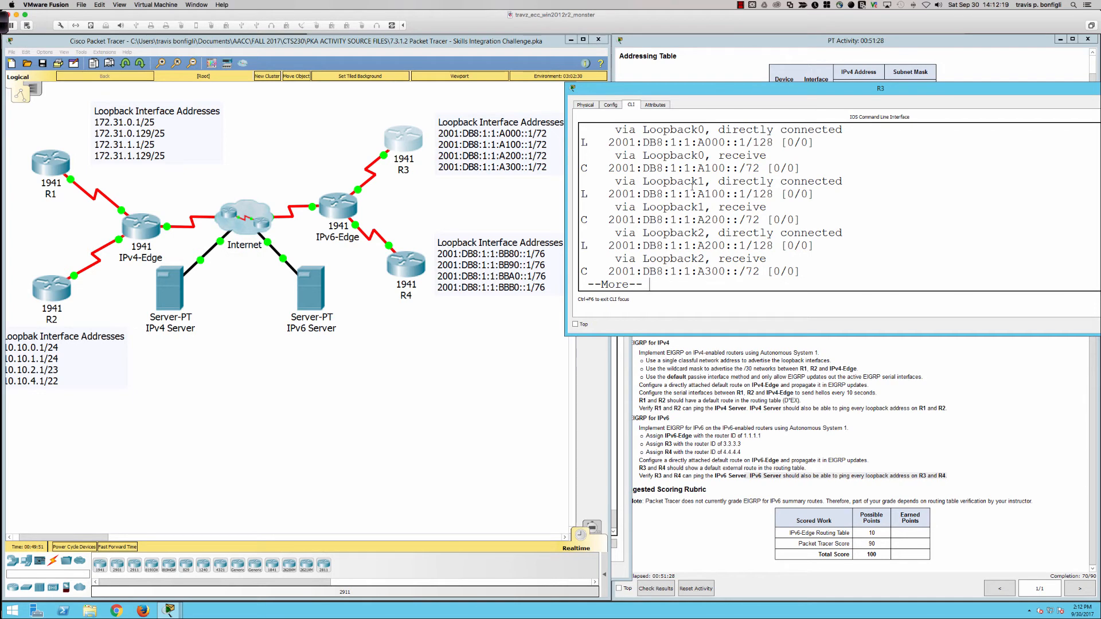
key("space")
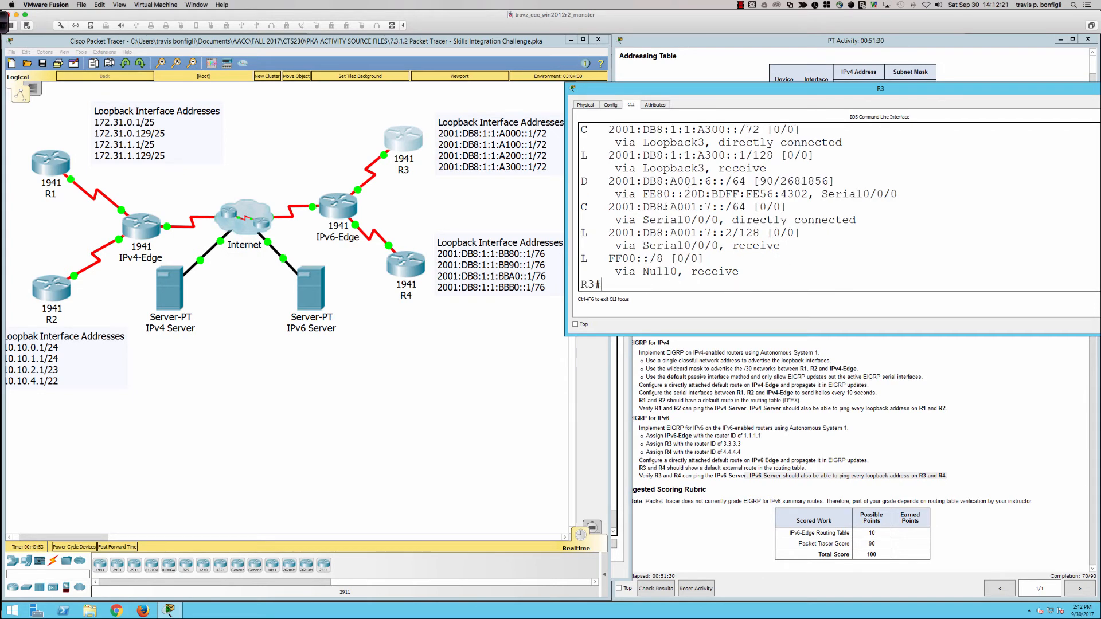
scroll(665, 208, "up", 6)
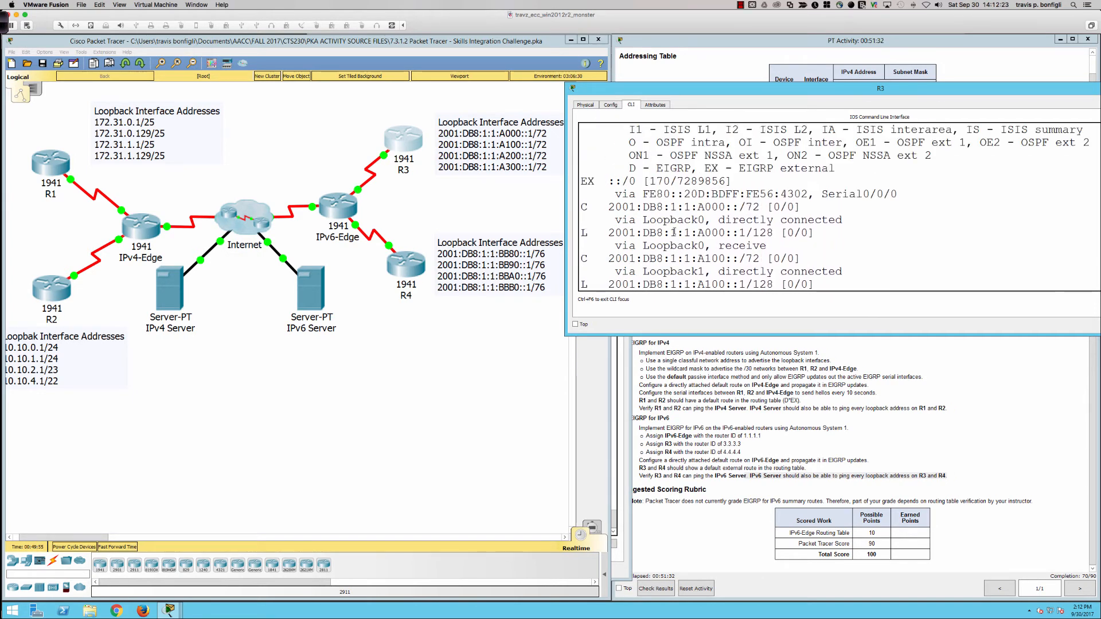
left_click_drag(581, 181, 898, 195)
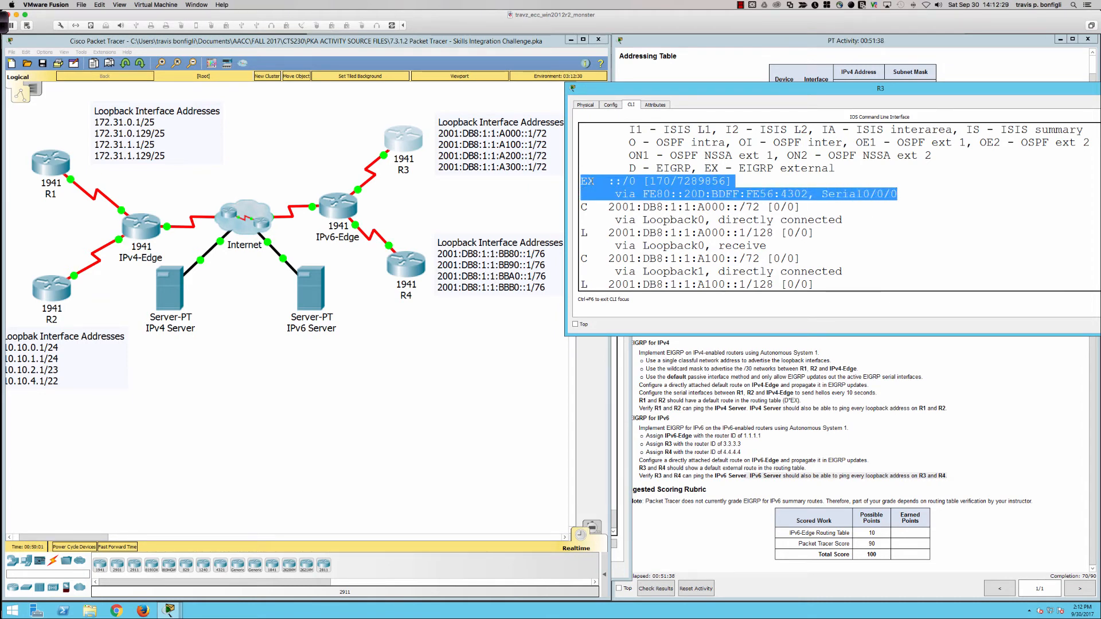
left_click(611, 182)
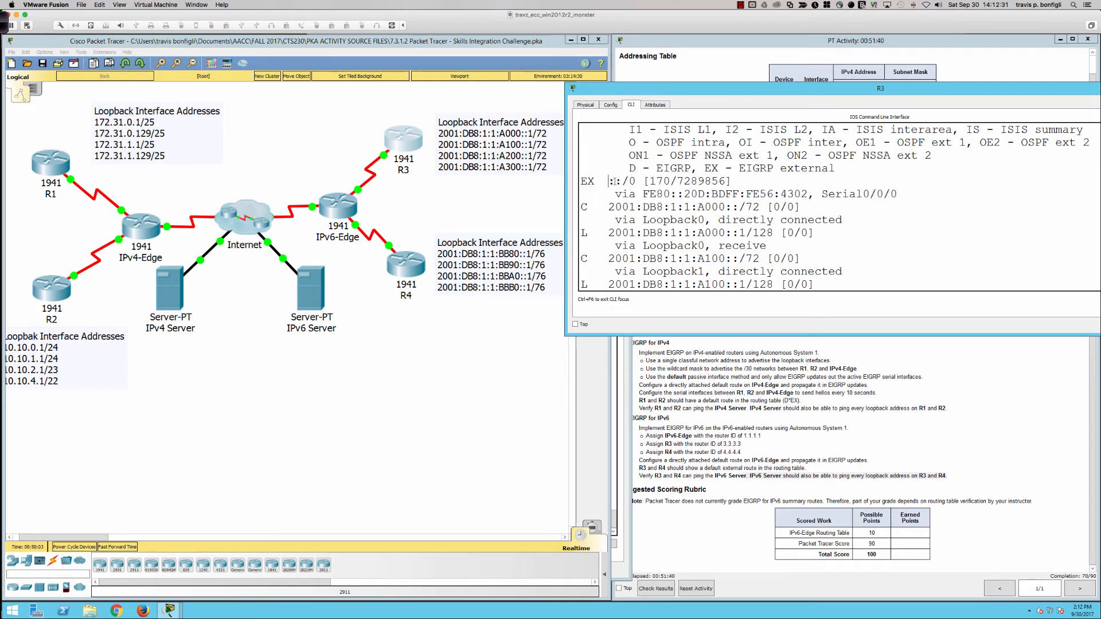
left_click_drag(612, 181, 638, 182)
key("ctrl+c")
Step: Look up the IPv6 address in the IPv6 Server's IP configuration, then minimize the server window
left_click(319, 294)
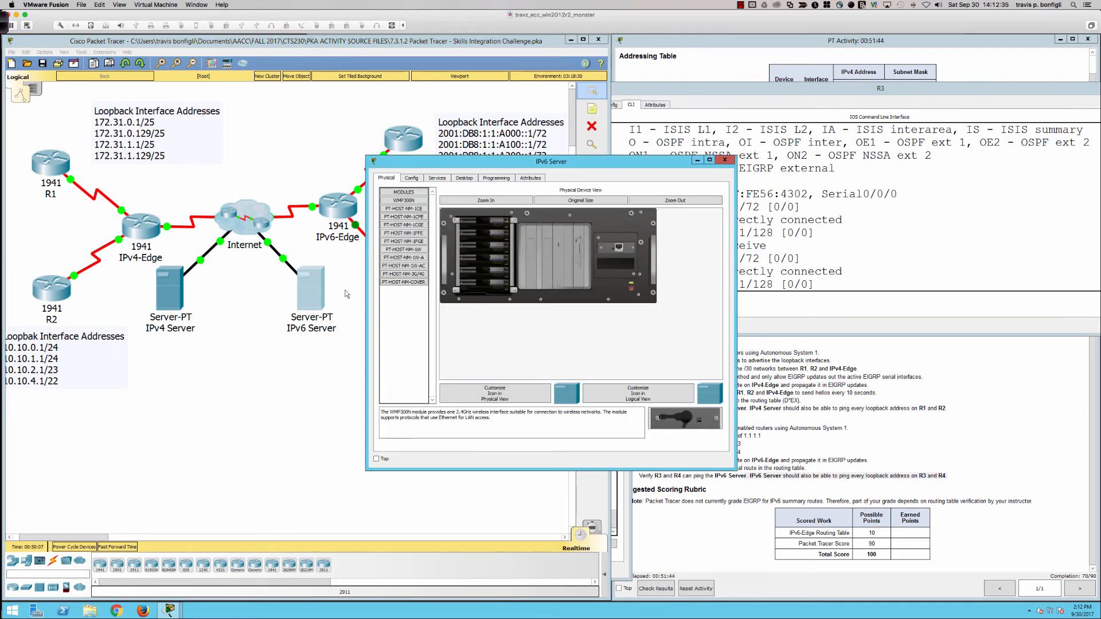
left_click(468, 180)
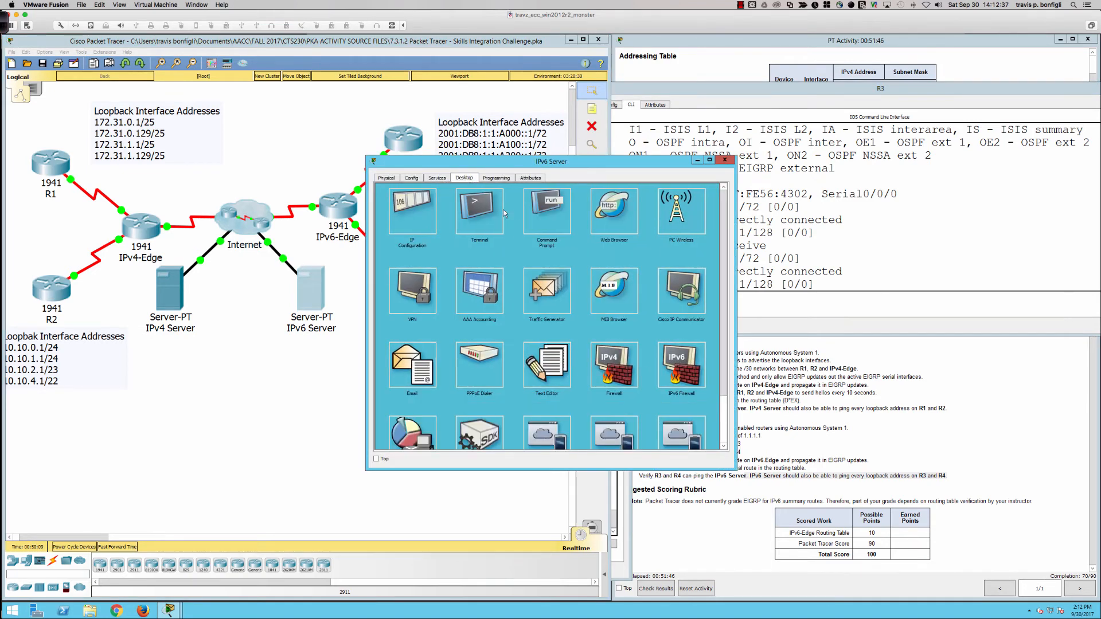
left_click(412, 214)
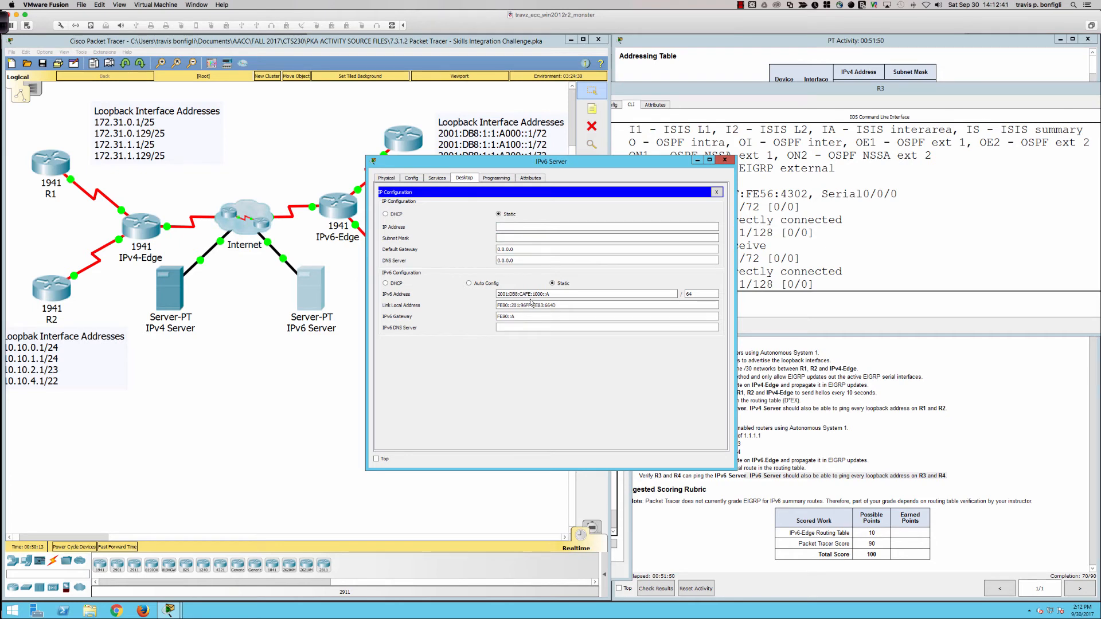
left_click(698, 160)
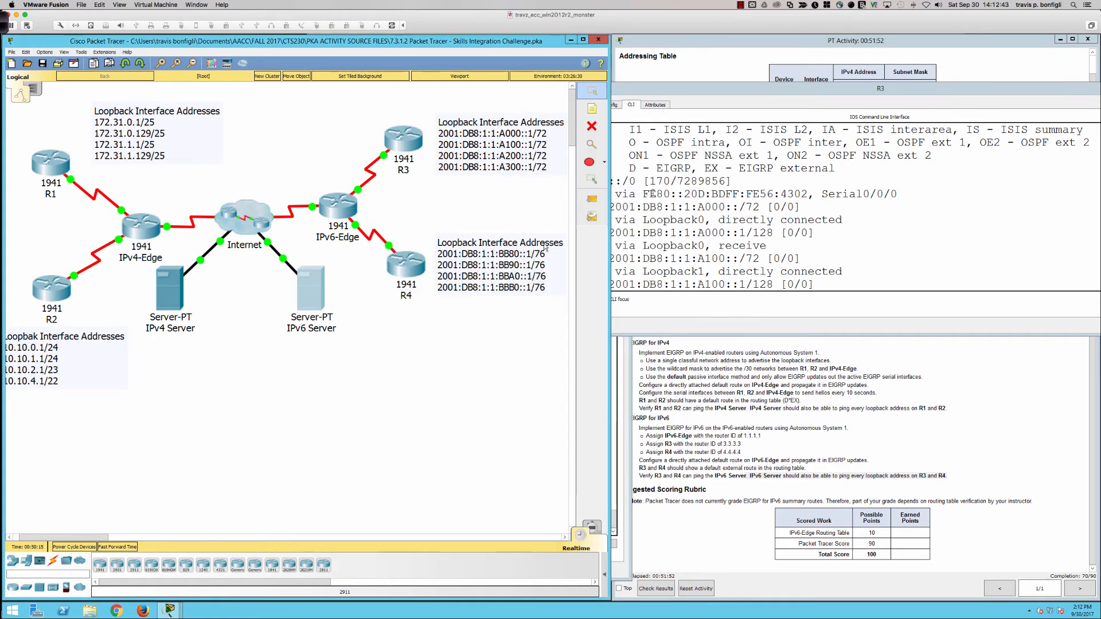
Step: Return to R3's console and ping the IPv6 Server at 2001:db8:cafe:1000::a
left_click(389, 156)
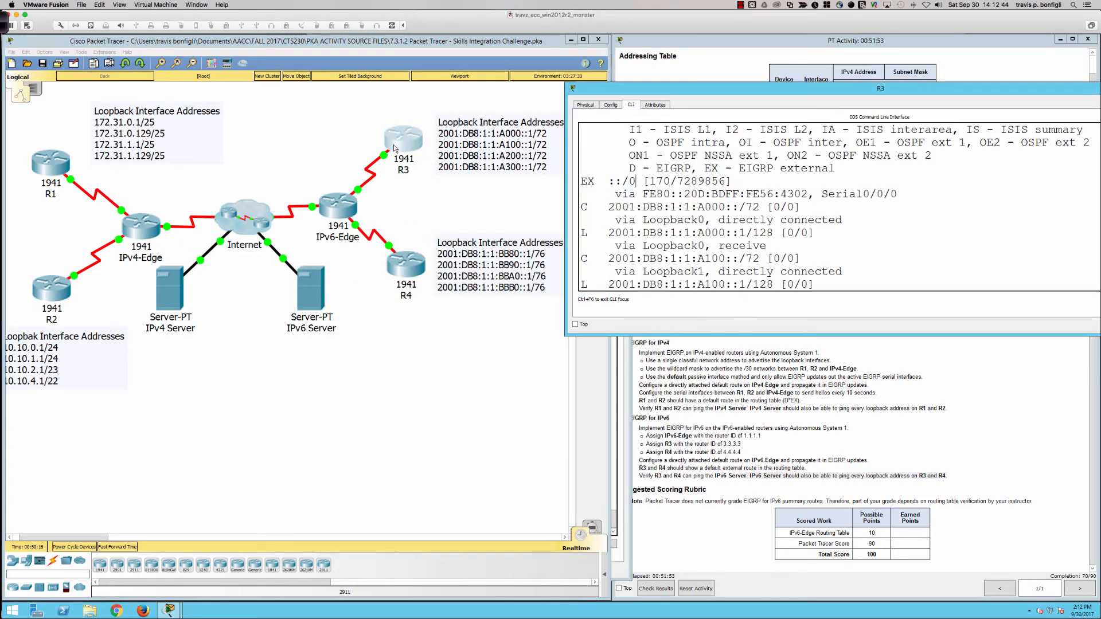
left_click(653, 207)
key("Return")
key("Return")
key("Return")
key("Return")
type("ping 20")
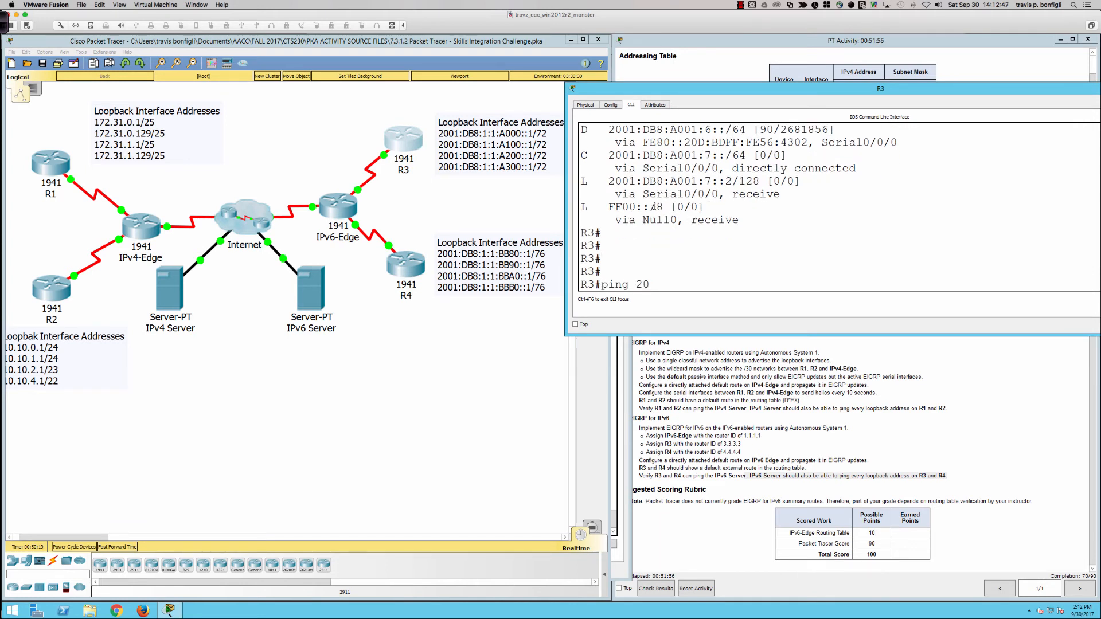
type("01:db8:cafe")
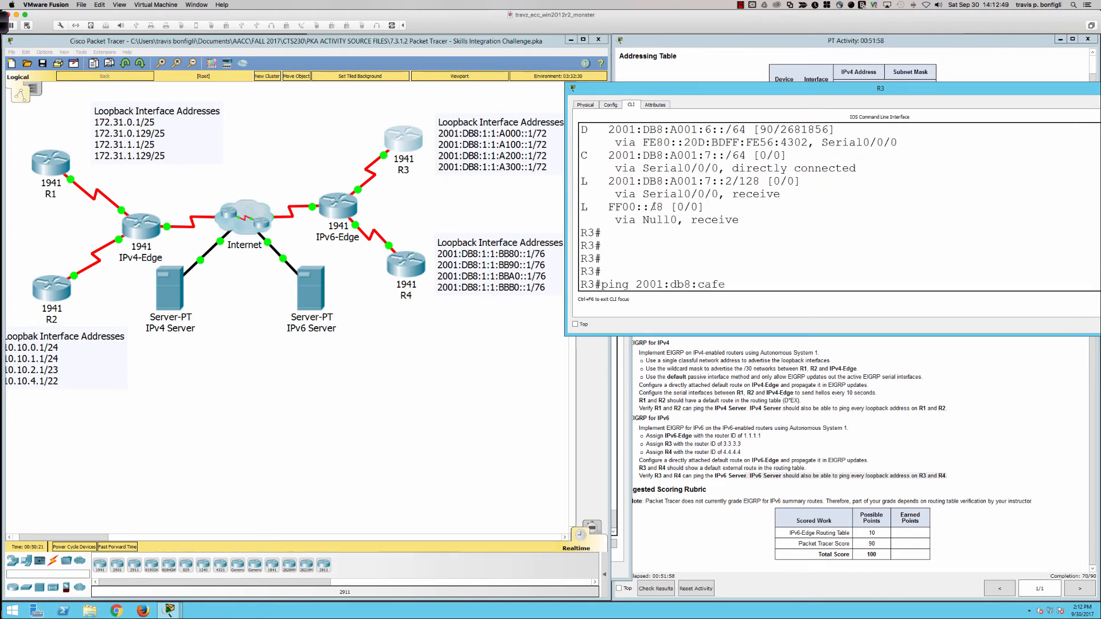
type(":1000::a")
key("Return")
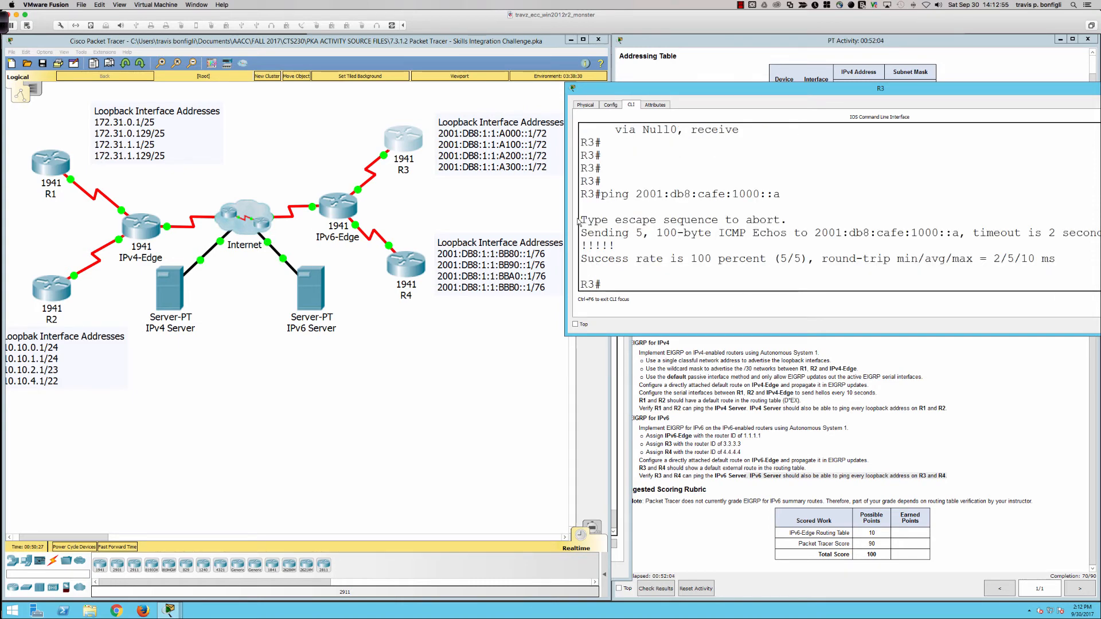
Step: Copy the ping command from R3's console, then open R4's console in a repositioned, wider window
left_click_drag(601, 194, 781, 195)
key("ctrl+c")
right_click(781, 195)
left_click(800, 200)
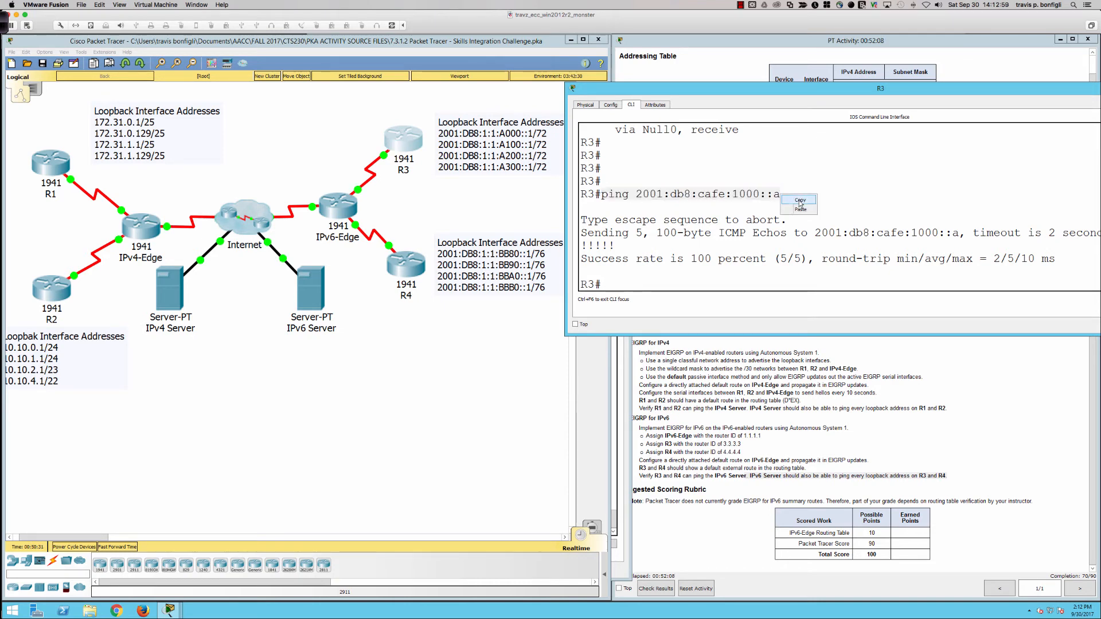
left_click(407, 265)
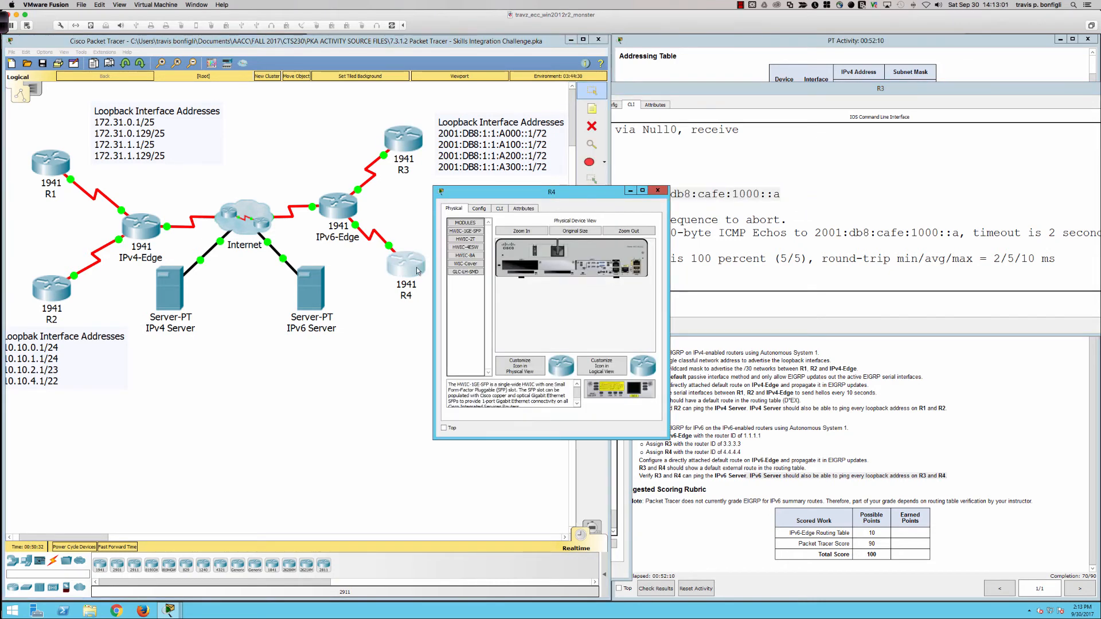
left_click_drag(502, 196, 417, 352)
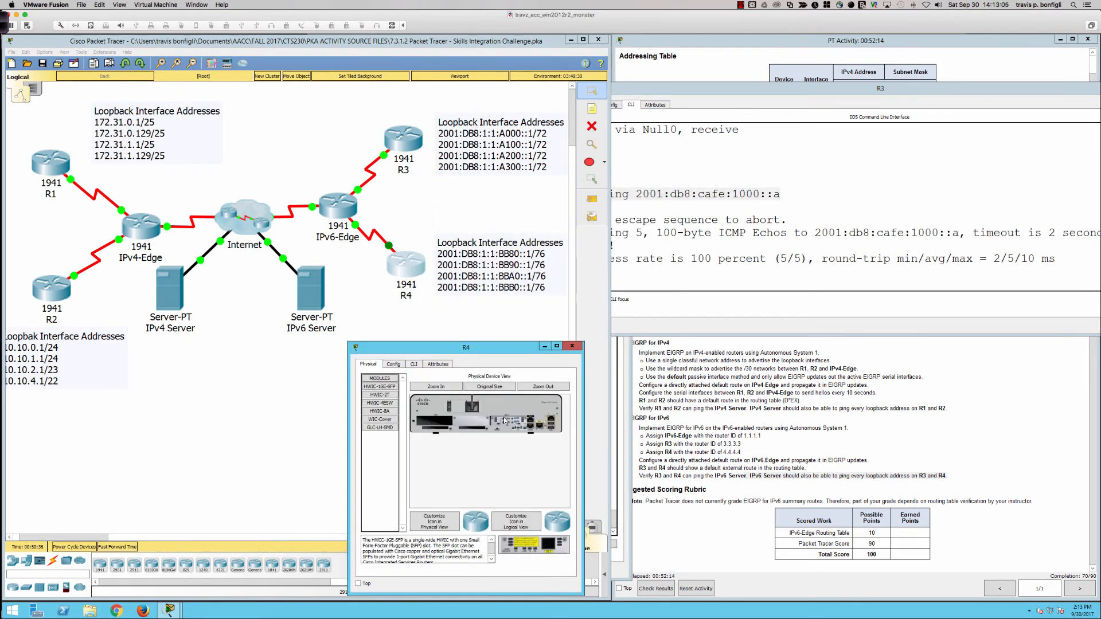
left_click_drag(583, 429, 980, 424)
left_click(414, 364)
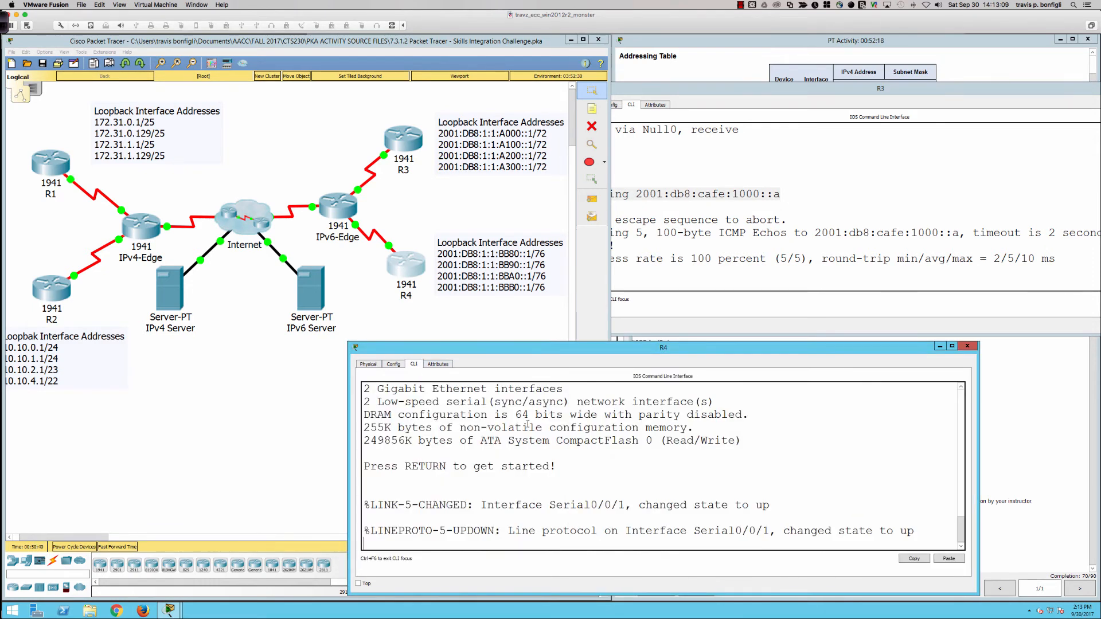
Step: Enter privileged mode on R4 and run the copied ping to the IPv6 Server at 2001:db8:cafe:1000::a
key("Return")
key("Return")
key("Return")
key("Return")
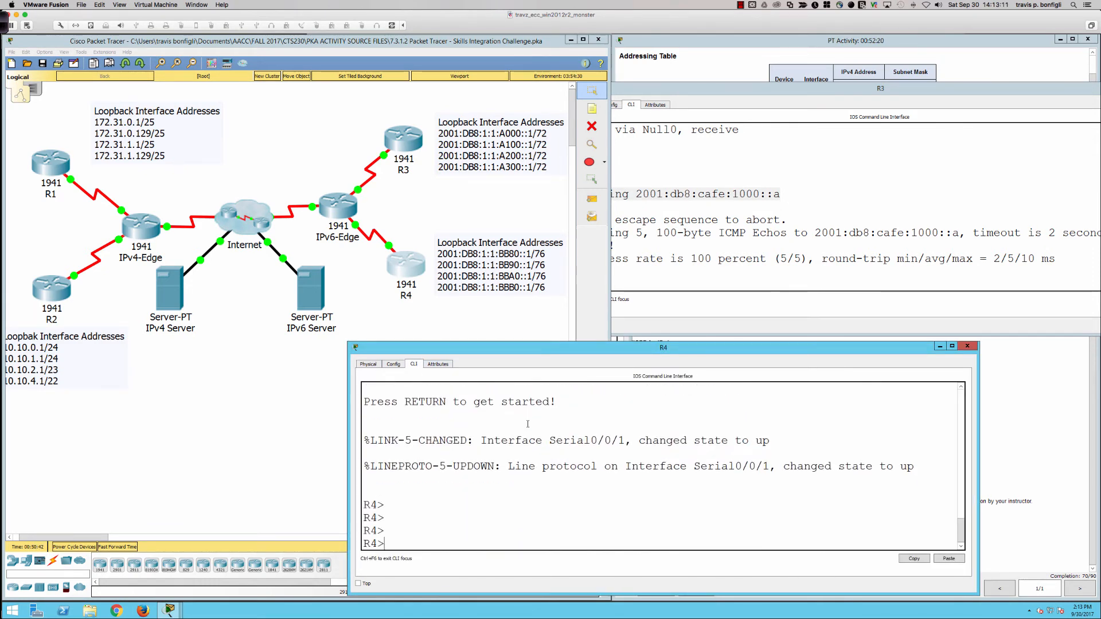
type("en")
key("Return")
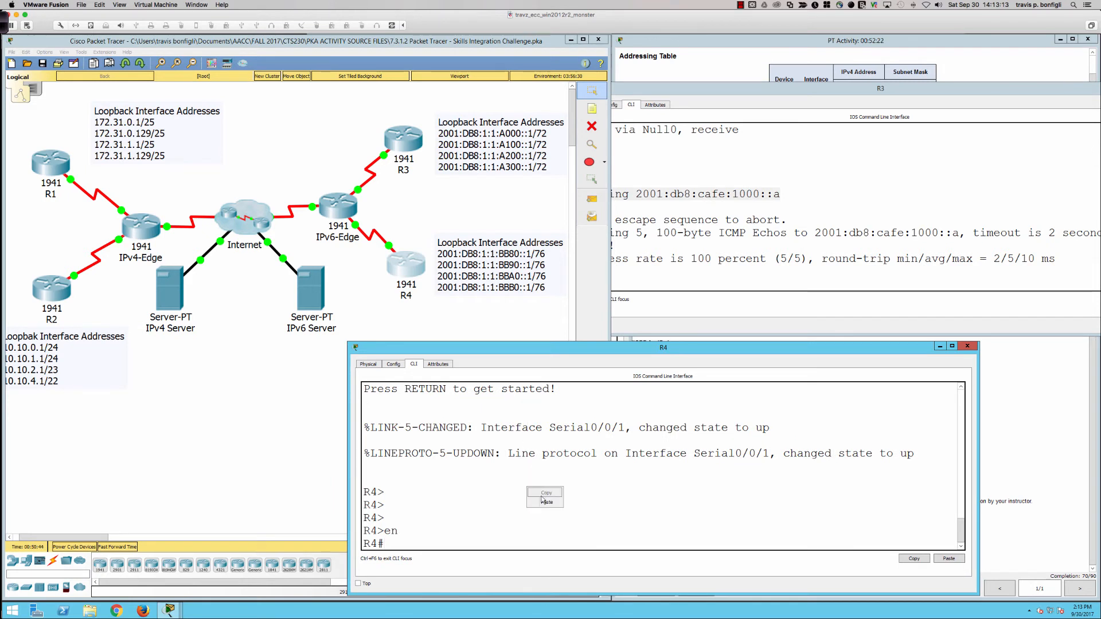
key("ctrl+v")
key("Return")
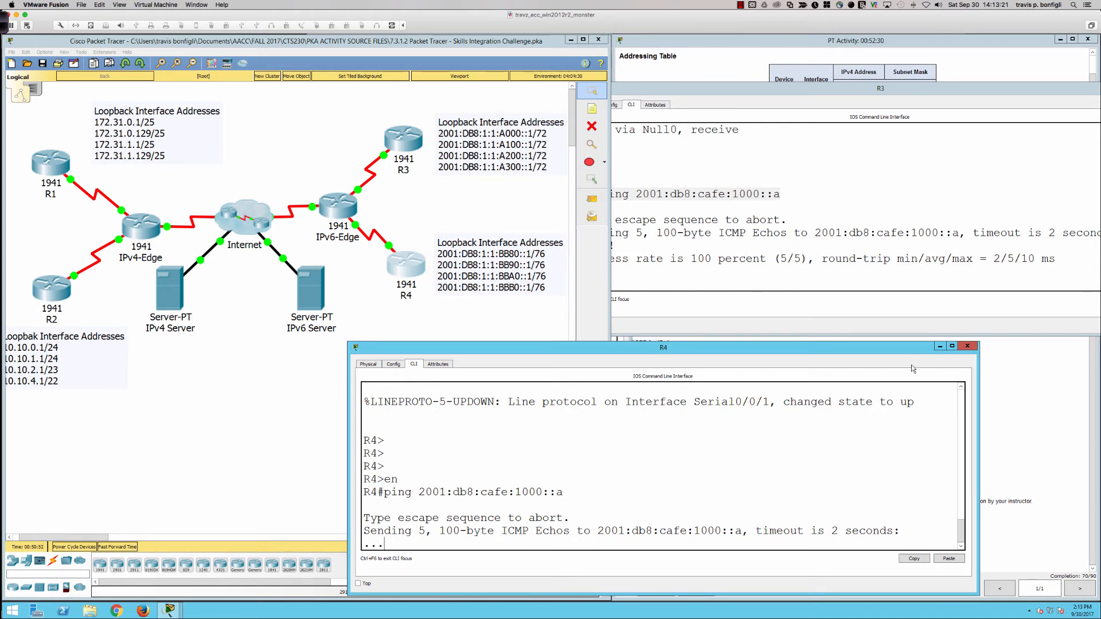
Step: Enter global configuration mode on R4 and enable IPv6 unicast routing
left_click(987, 374)
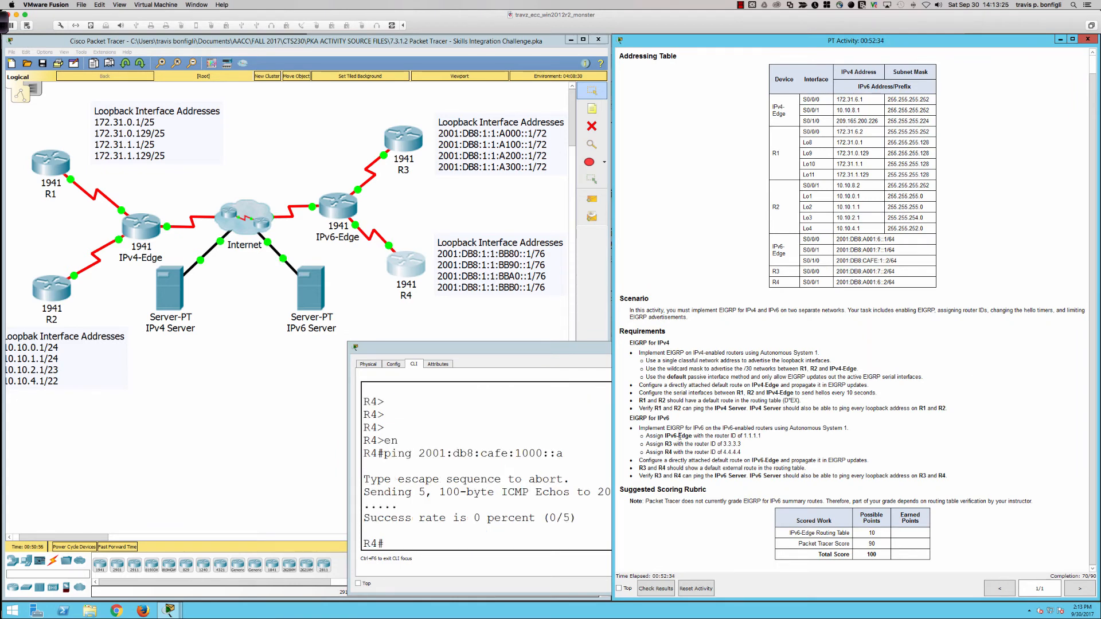
left_click(548, 453)
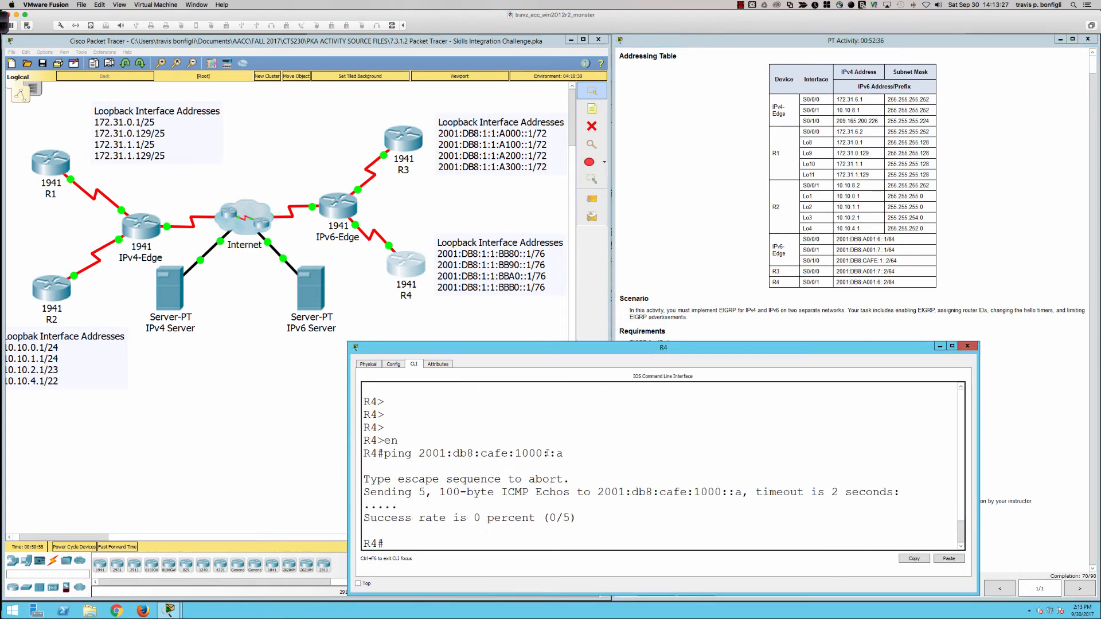
type("cofn t")
key("Return")
type("conf t")
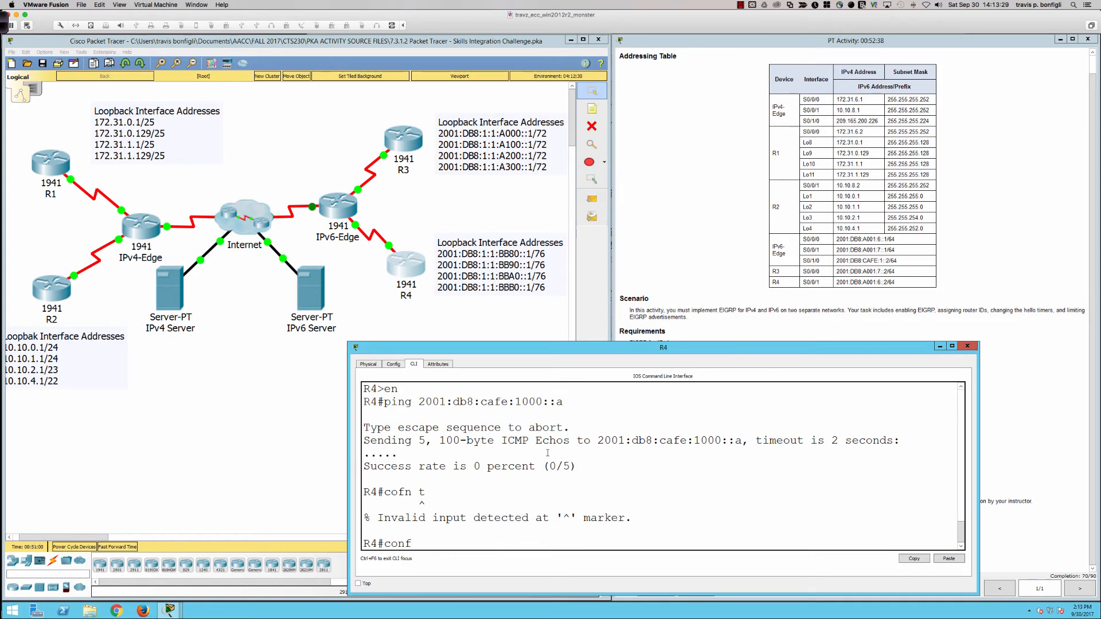
key("Return")
type("ipv6 uni")
key("Tab")
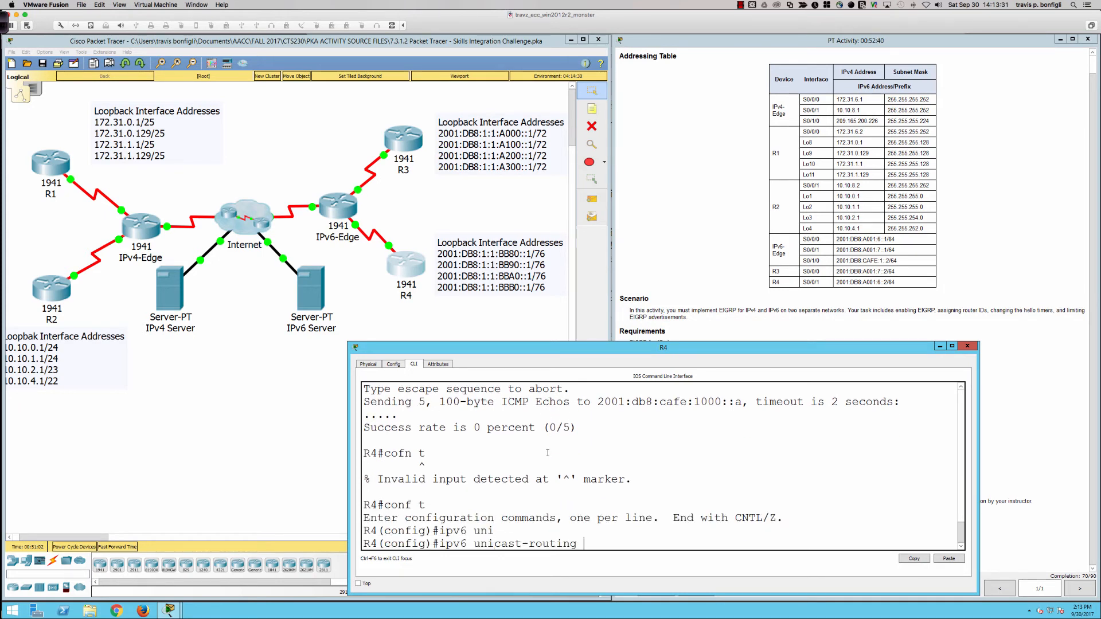
key("Return")
Step: Create R4's IPv6 EIGRP process for autonomous system 1 and assign it router ID 4.4.4.4
type("ipv")
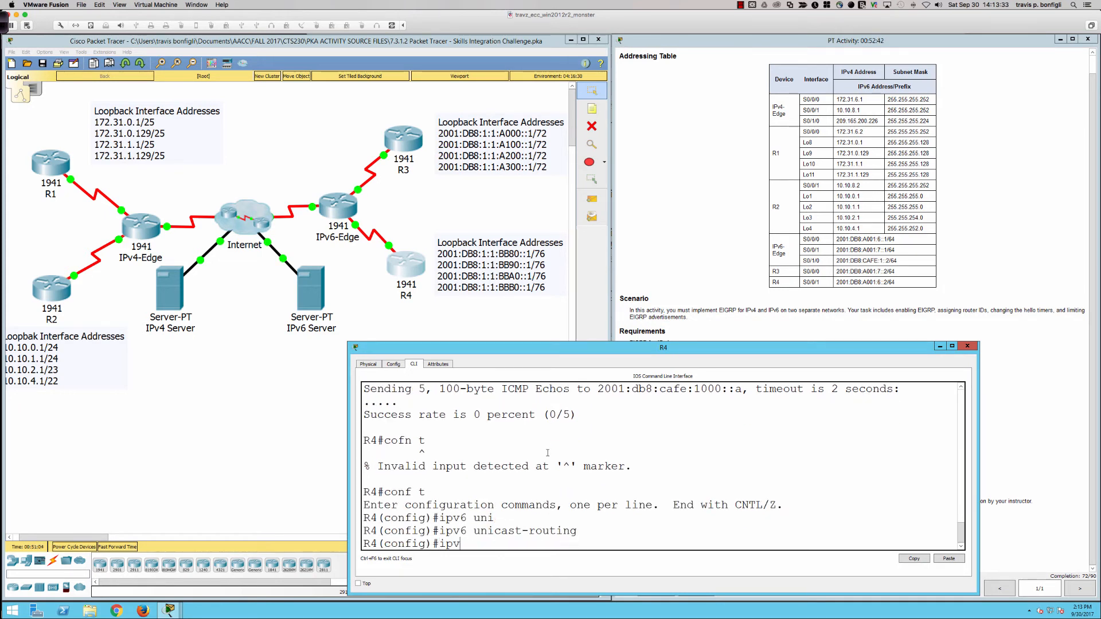
type("6 router eigrp 1")
key("Return")
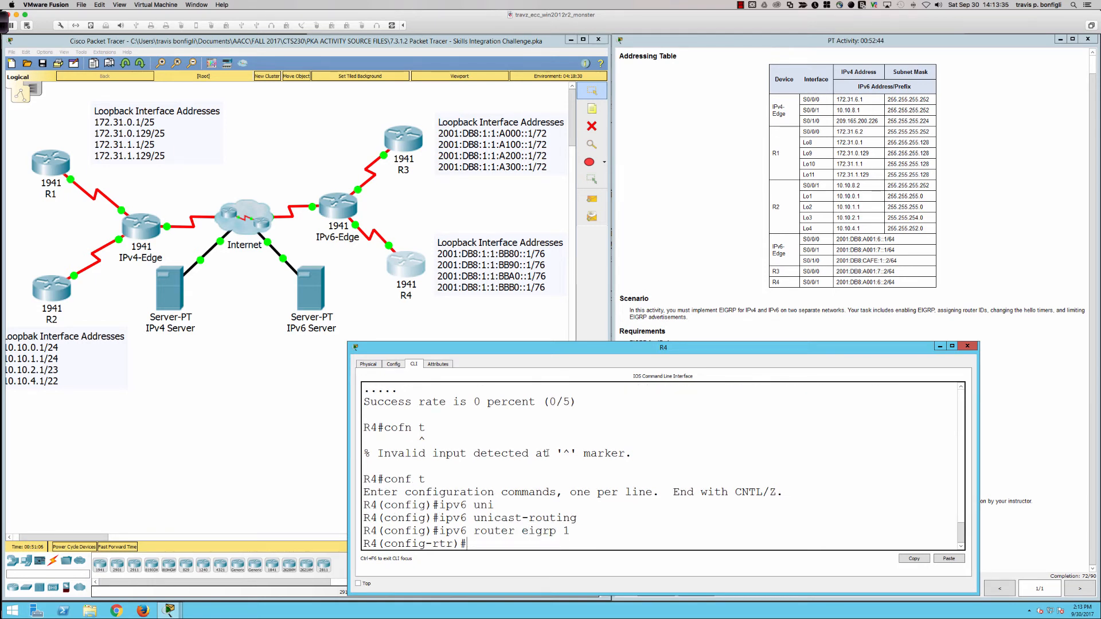
type("r")
key("BackSpace")
type("eig")
key("Tab")
type("route")
key("Tab")
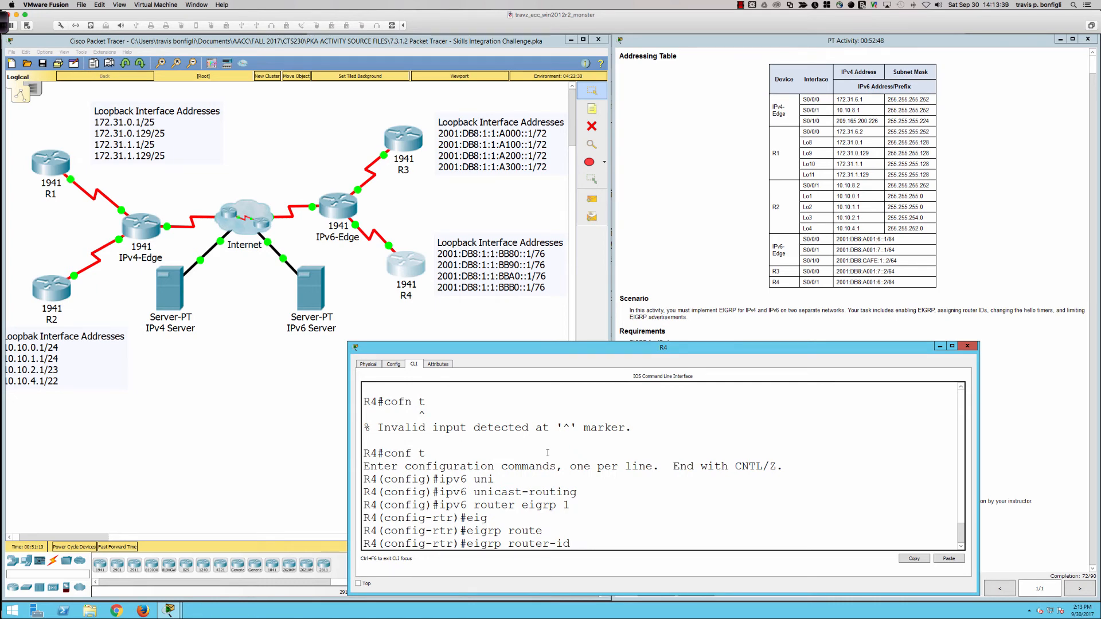
type("4.4.4.4")
key("Return")
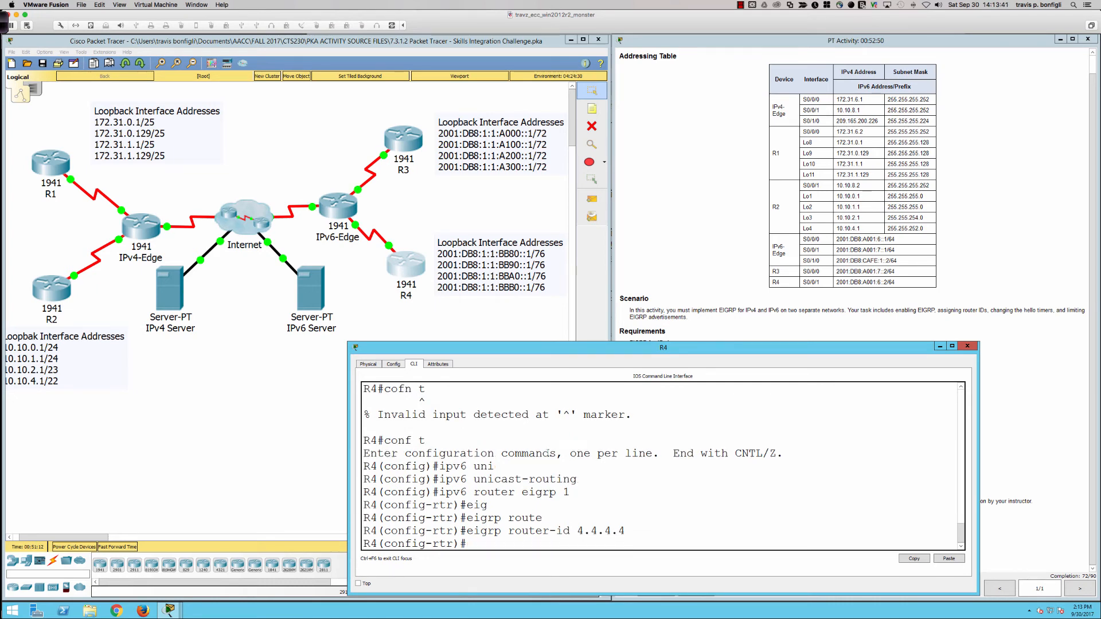
Step: Review the EIGRP for IPv6 requirements, then activate R4's EIGRP process with no shut
left_click(1023, 537)
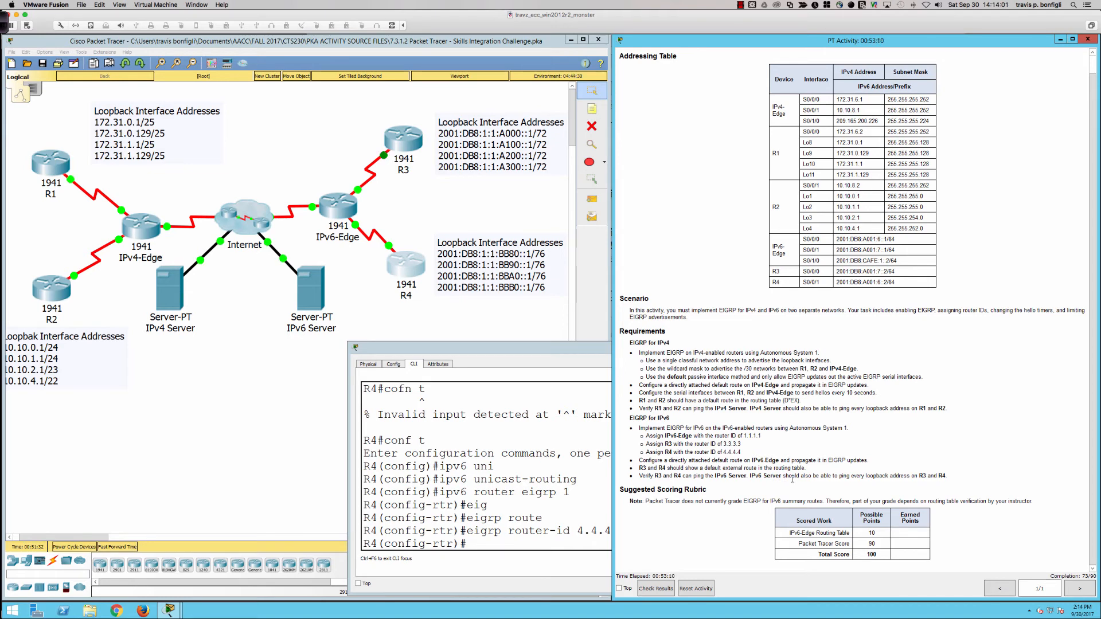
left_click(543, 482)
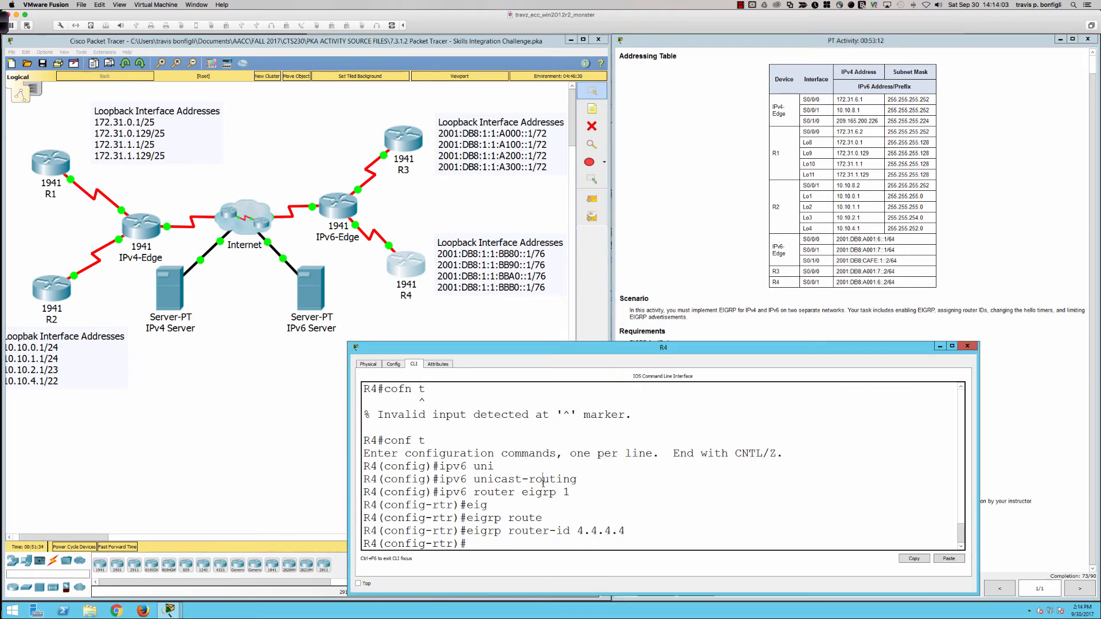
key("BackSpace")
key("BackSpace")
type("no shut")
key("Return")
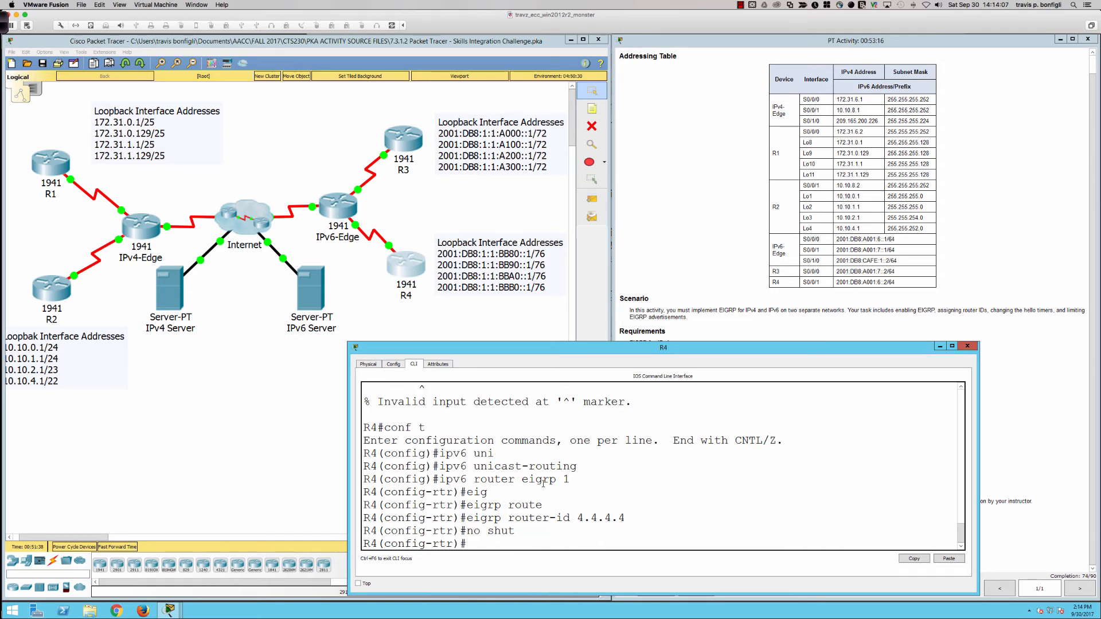
Step: Display R4's brief IPv6 interface list from configuration mode and examine its serial and loopback interfaces
type("do ship")
key("BackSpace")
key("BackSpace")
type("ipv6 int bri")
key("Return")
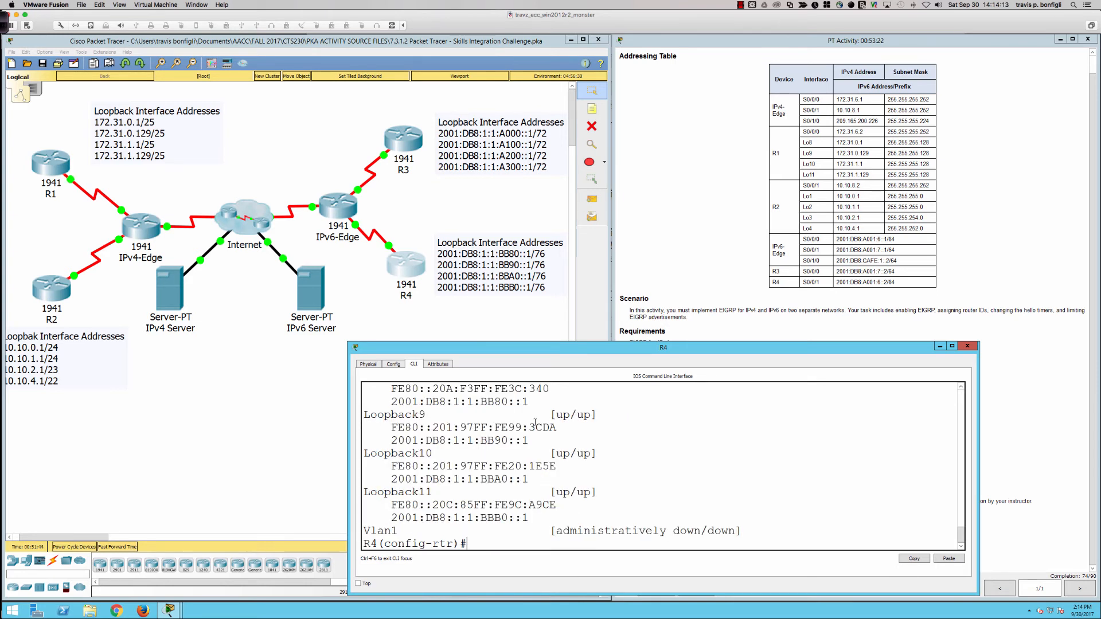
left_click_drag(548, 343, 548, 294)
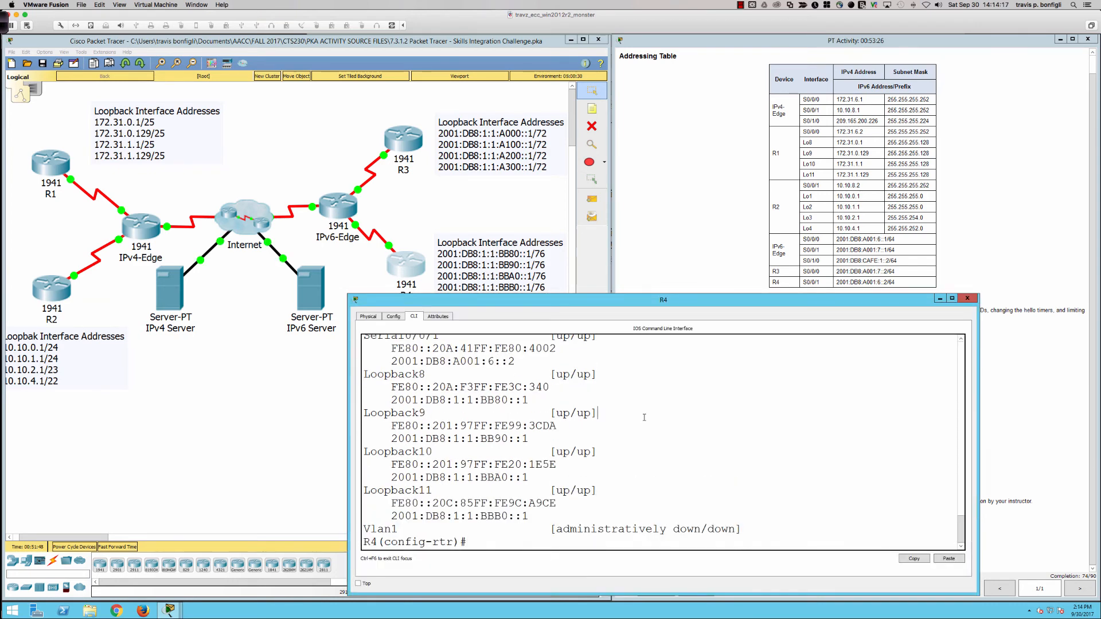
scroll(644, 418, "up", 2)
scroll(633, 467, "up", 1)
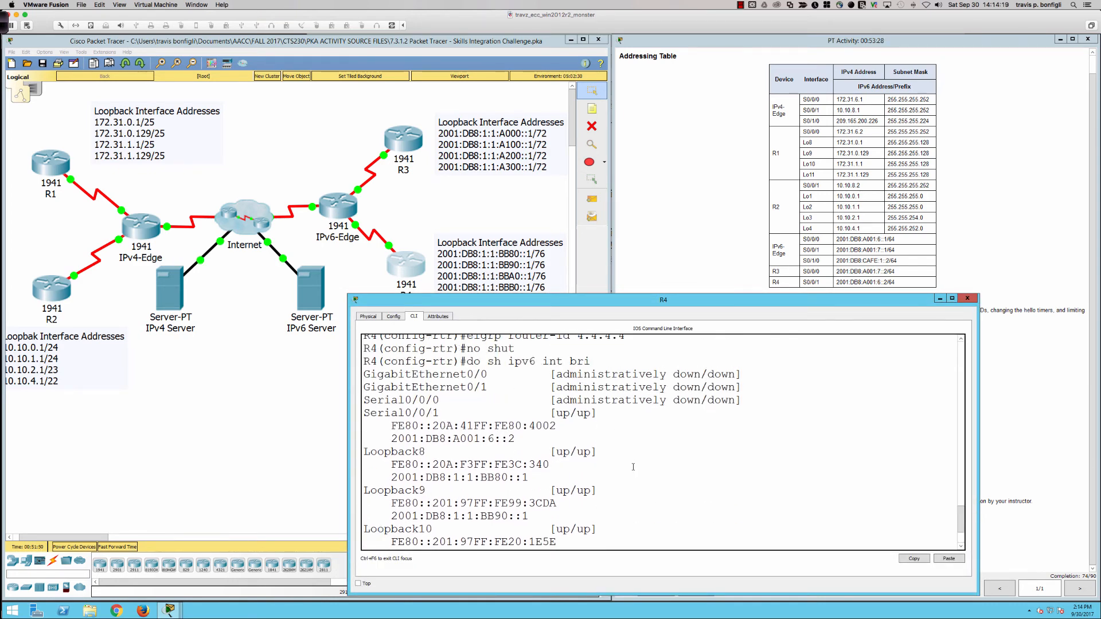
scroll(633, 466, "down", 3)
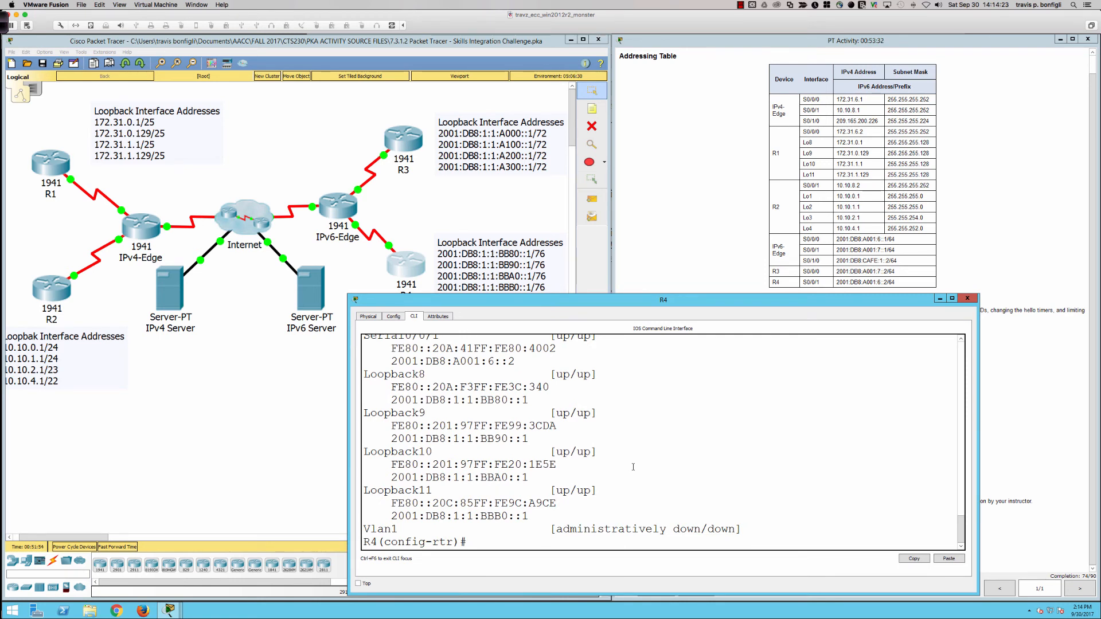
scroll(633, 467, "up", 3)
scroll(693, 485, "down", 3)
Step: Enable IPv6 EIGRP for autonomous system 1 on R4's Serial0/0/1 interface
type("int s0/0/1")
key("Return")
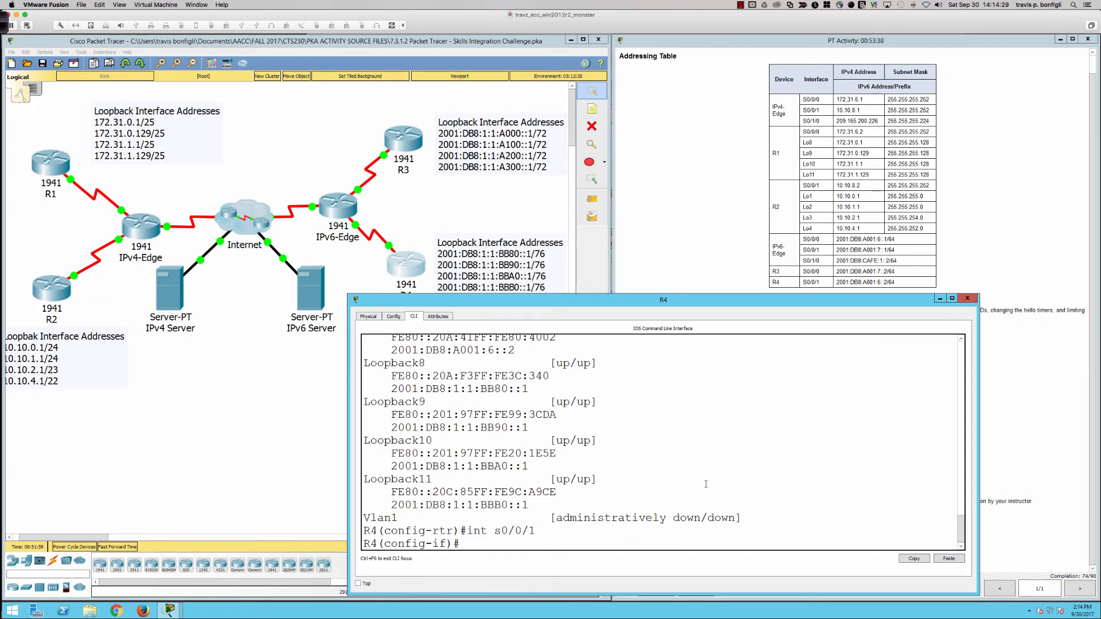
type("ipv6 eigrp 1")
key("Return")
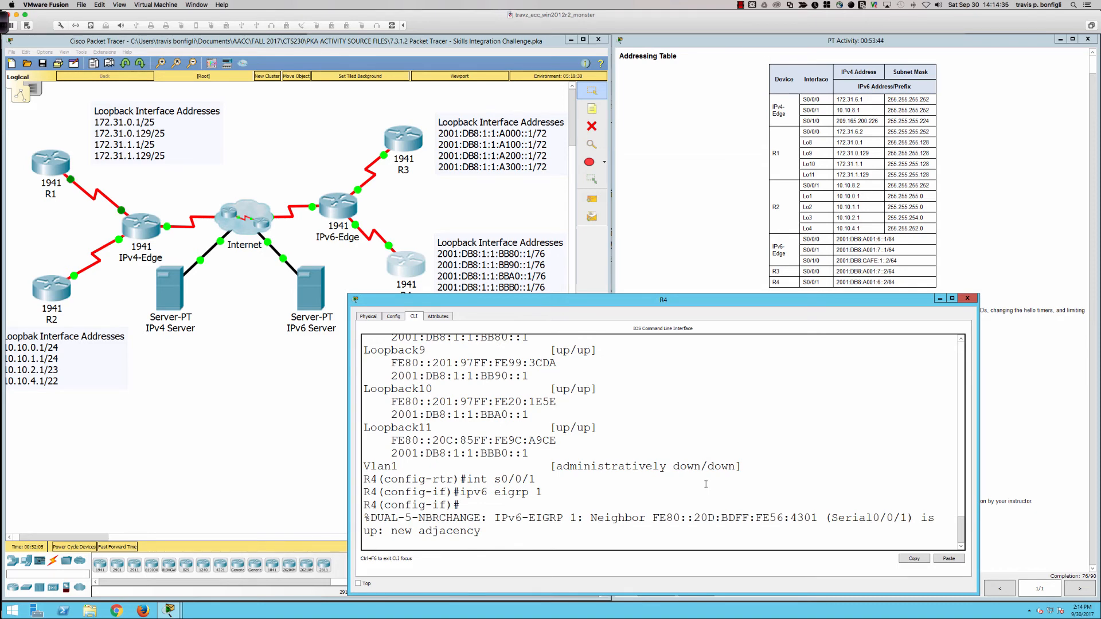
key("Return")
key("Return")
key("Return")
key("Return")
key("Return")
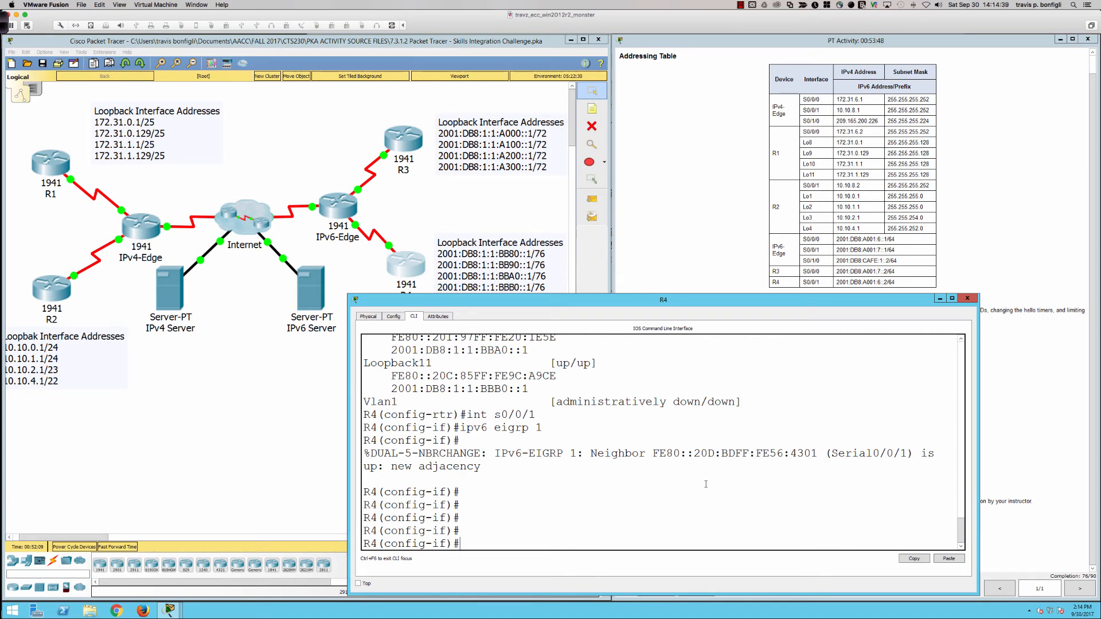
Step: Display R4's IPv6 routing table and examine the external EIGRP default route ::/0
type("do sh ipv6 route")
key("Return")
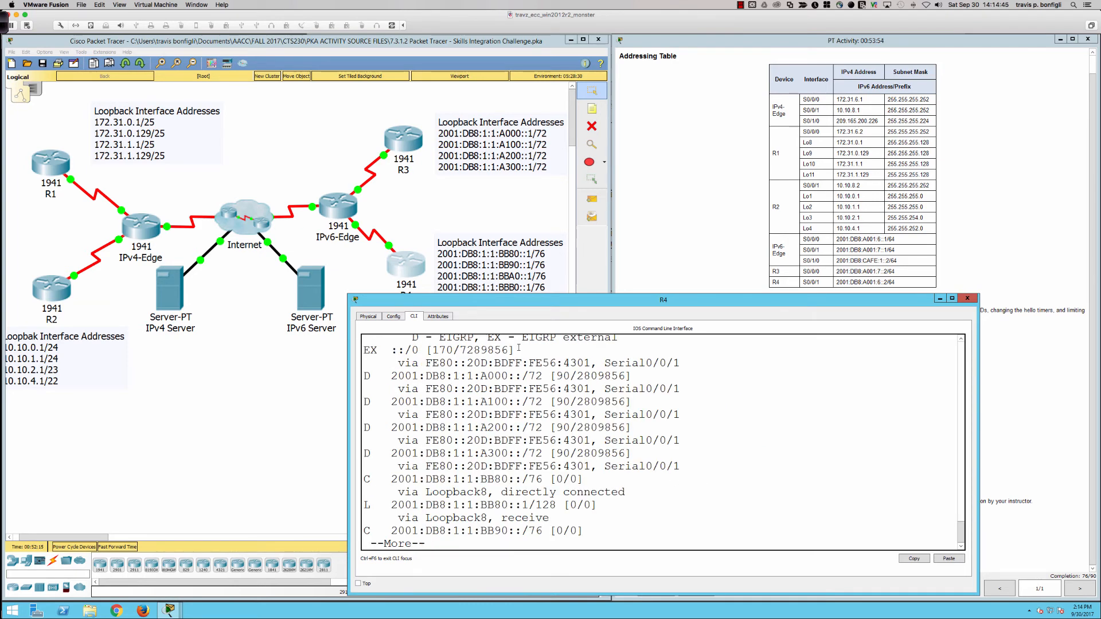
left_click_drag(515, 350, 365, 352)
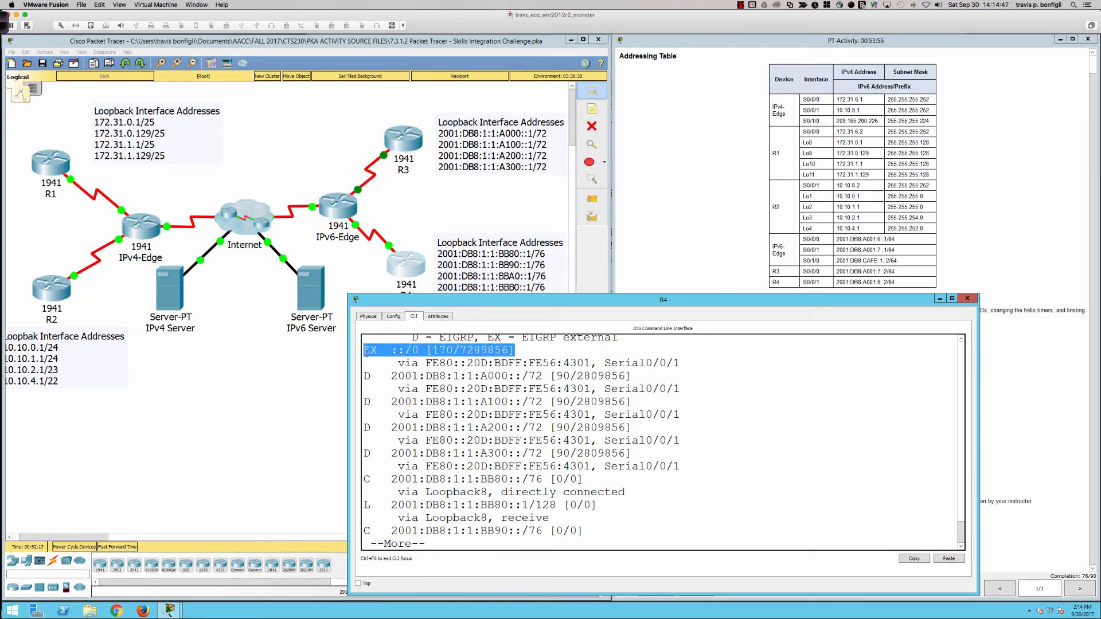
left_click(811, 474)
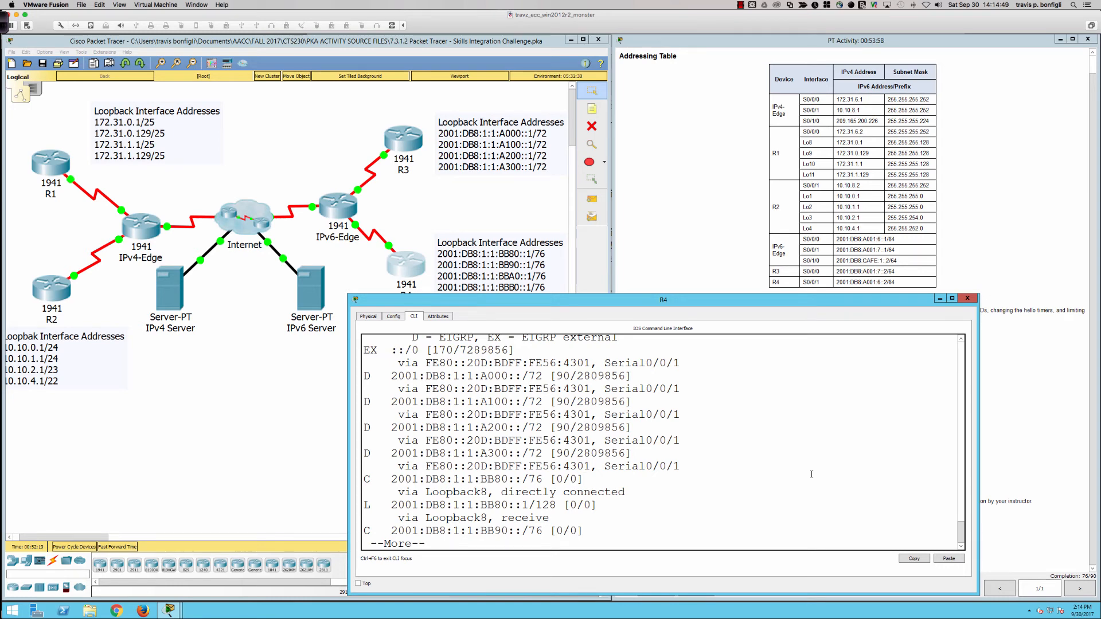
key("q")
key("Return")
key("Return")
key("Return")
key("Return")
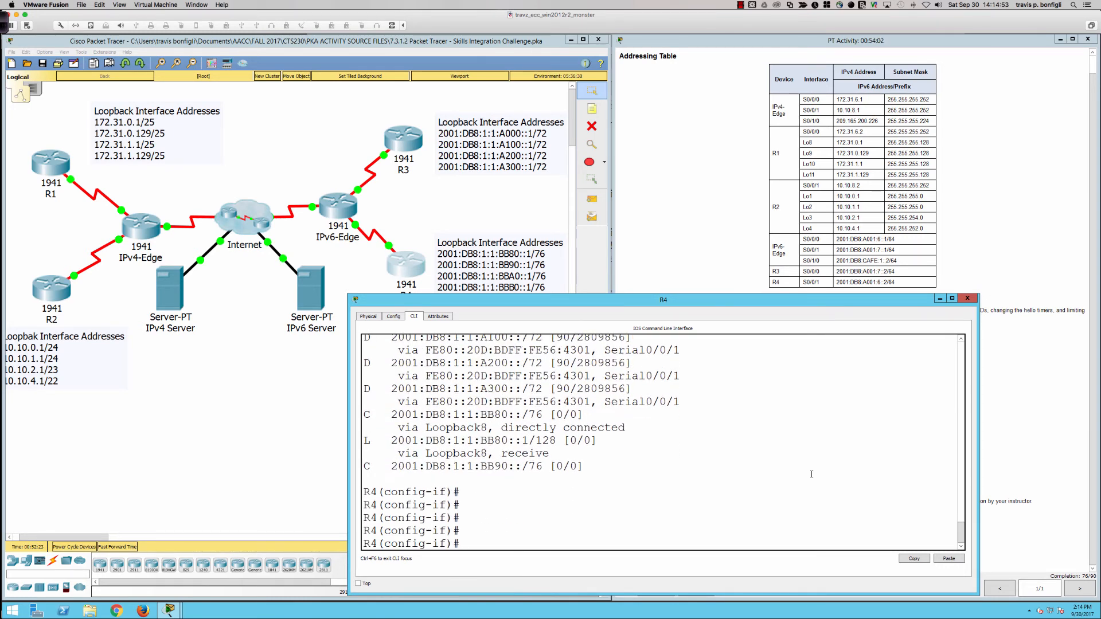
Step: Enter interface configuration mode for Loopback0 on R4
type("int lo0")
key("Return")
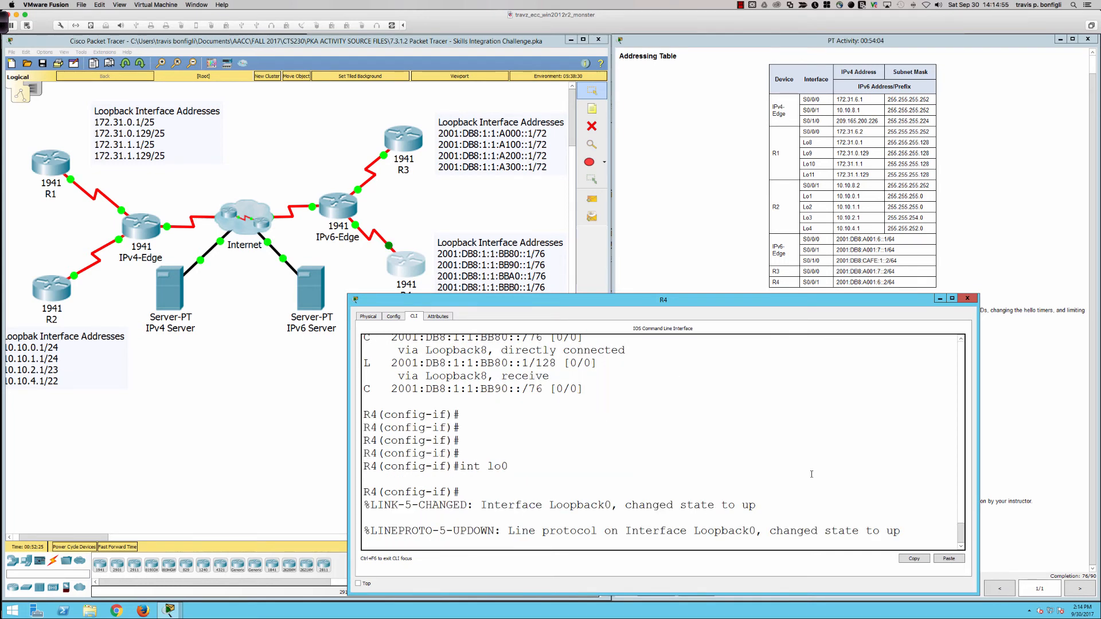
key("Return")
key("Return")
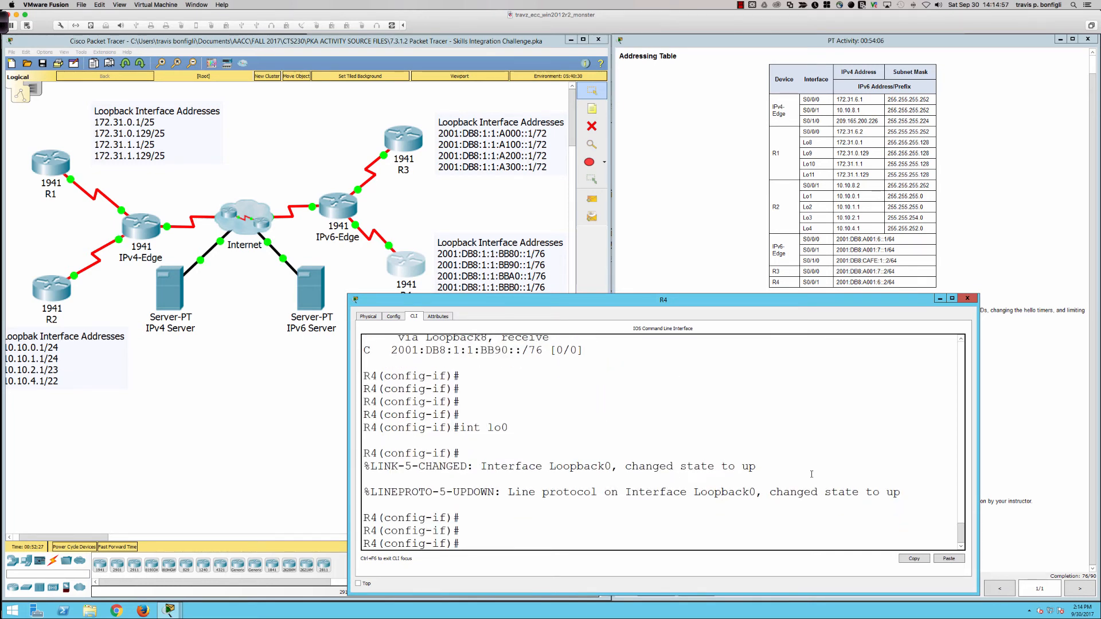
Step: Display R4's brief IPv6 interface list from interface configuration mode to identify its loopback interfaces
type("do sh ipv6 int br")
key("Return")
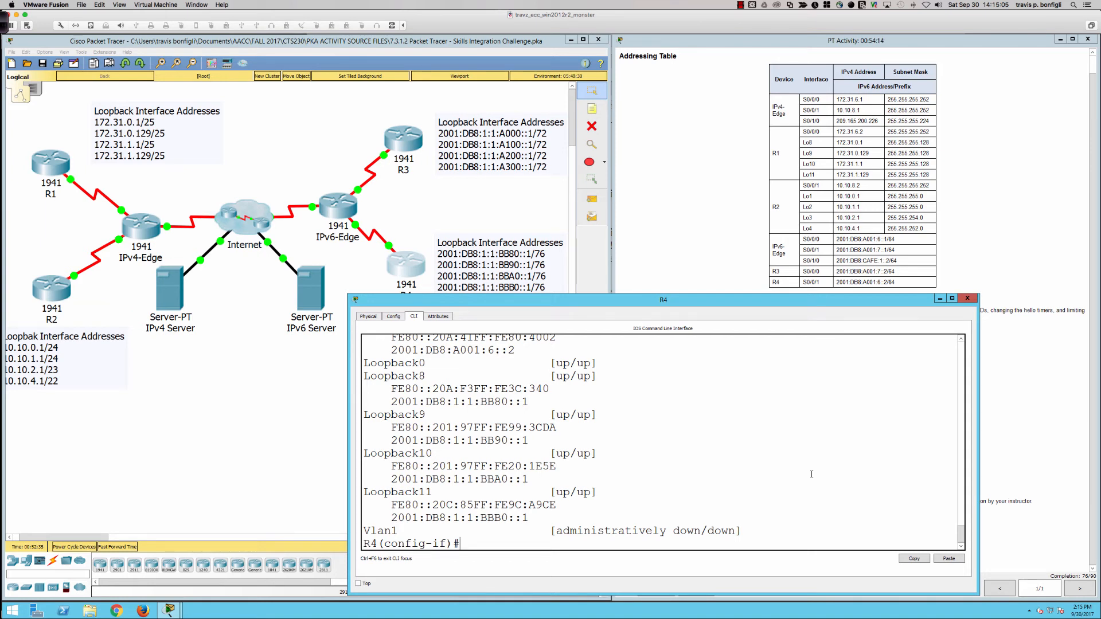
Step: Enable IPv6 EIGRP for autonomous system 1 on R4's Loopback8 and Loopback9 interfaces
type("int lo0")
key("Return")
type("ipv6 eigrp 1")
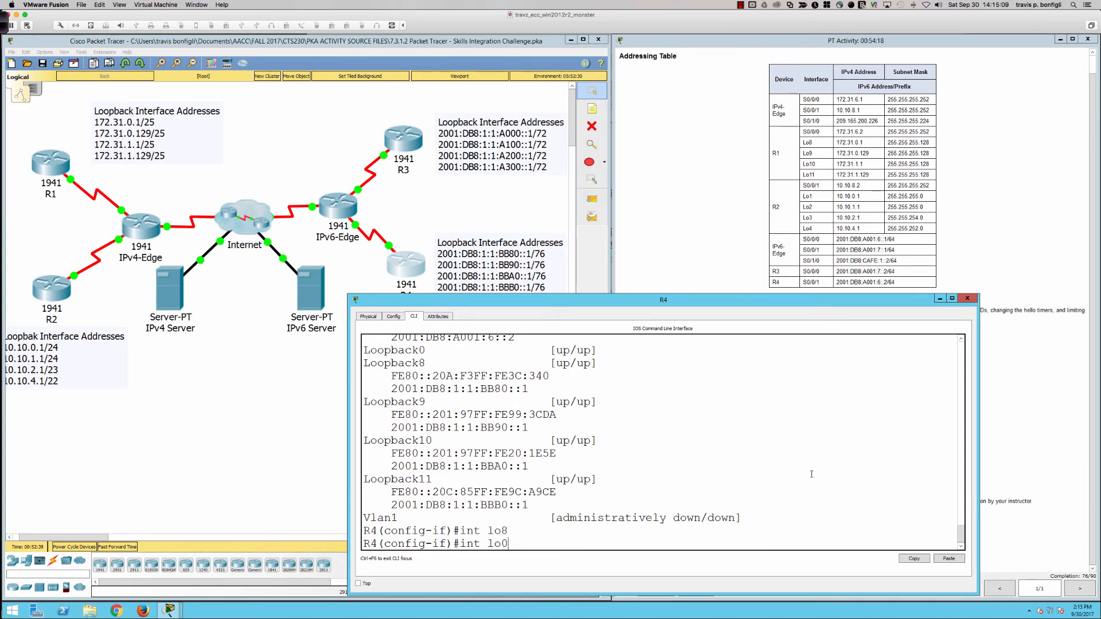
key("Return")
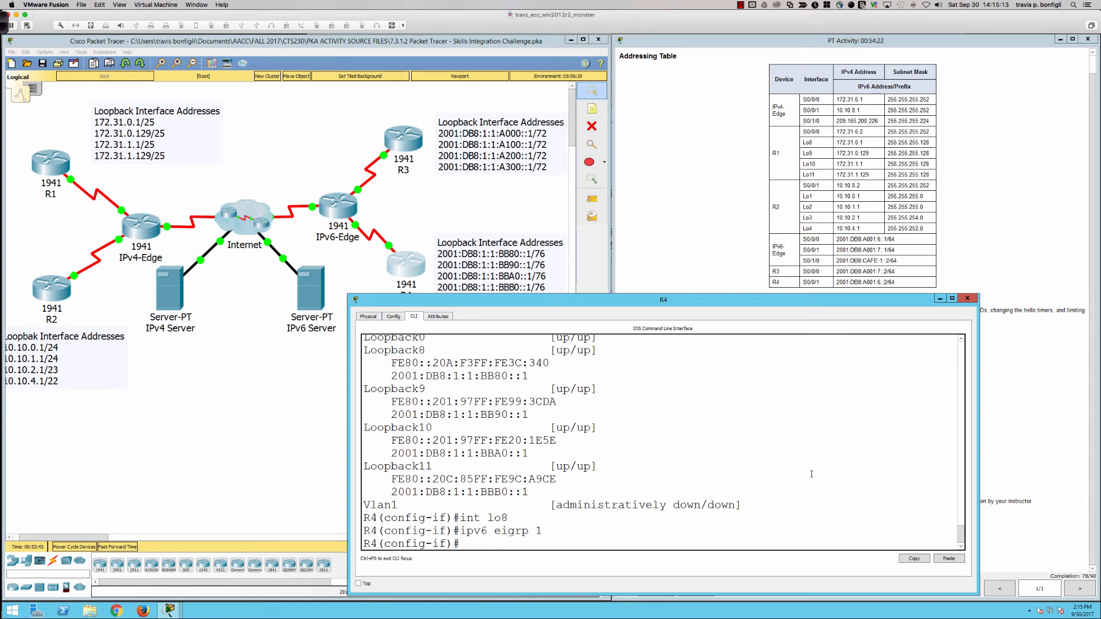
type("int lo89")
key("Return")
type("ipv6 eigrp 1")
key("Return")
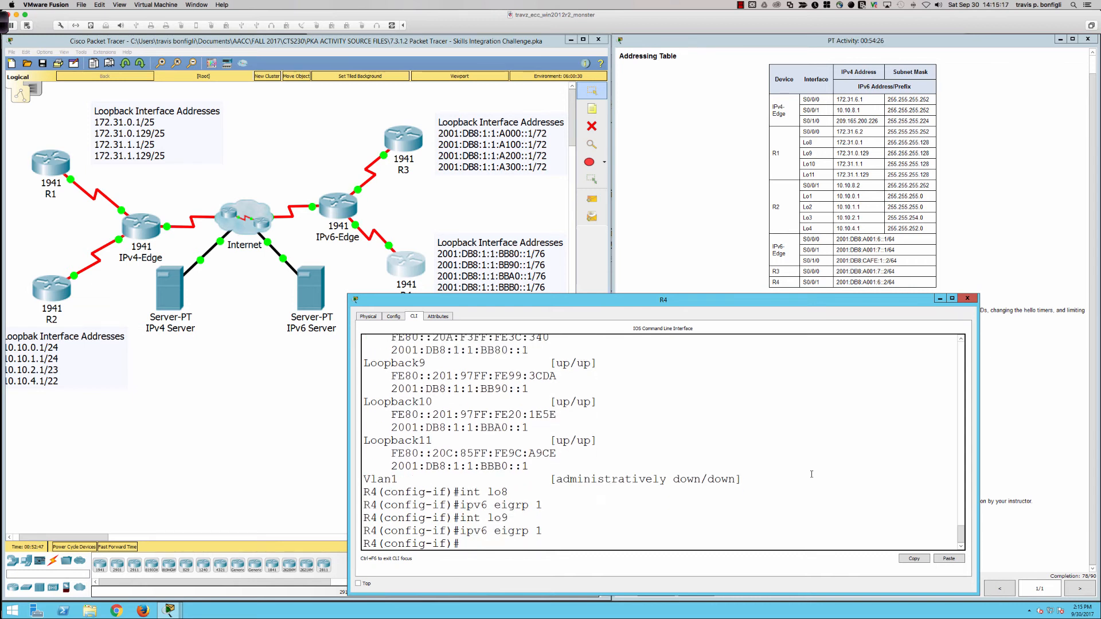
Step: Enable IPv6 EIGRP for autonomous system 1 on R4's Loopback10 interface
key("Up")
key("Up")
key("BackSpace")
type("10")
key("Return")
type("ipv6 eigrp 1")
key("Return")
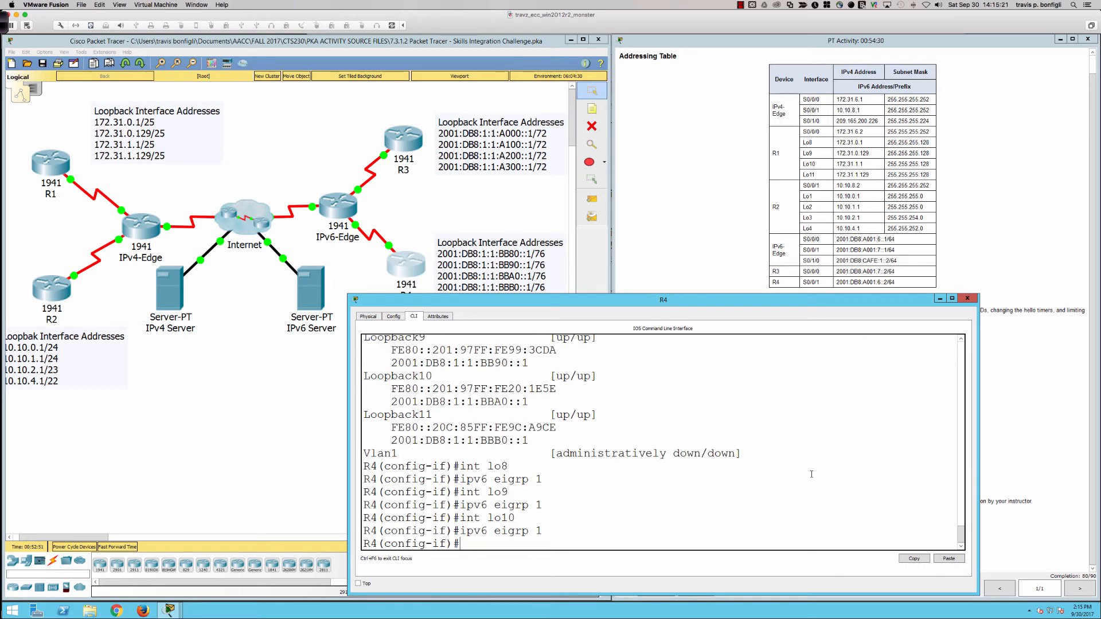
Step: Enable IPv6 EIGRP for autonomous system 1 on R4's Loopback11 interface
key("Up")
key("Up")
key("BackSpace")
type("1")
key("Return")
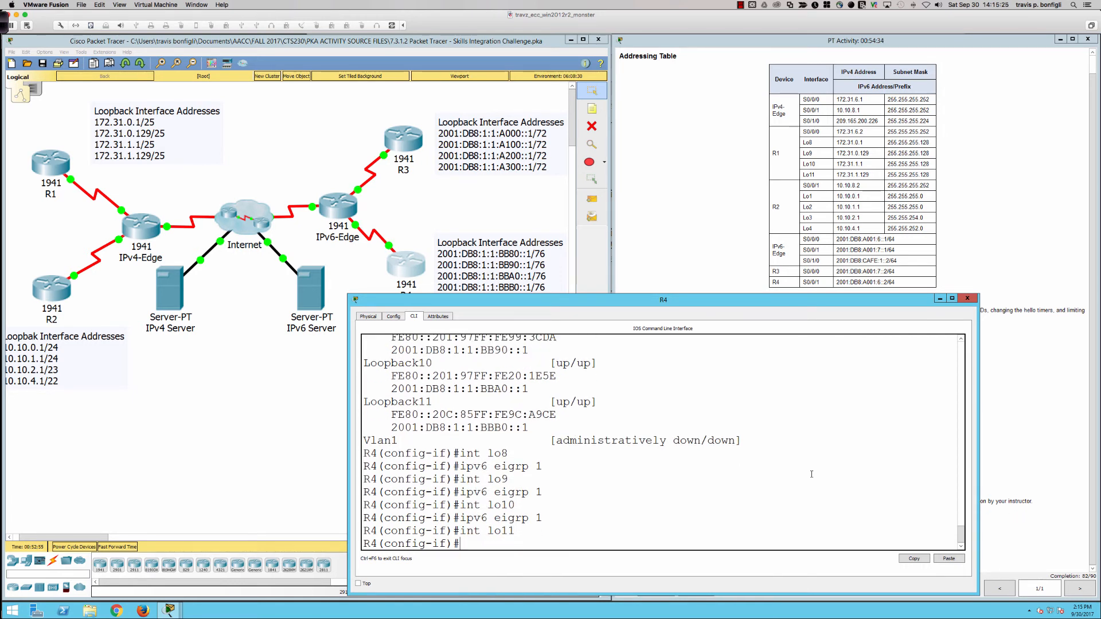
key("Up")
key("Up")
key("Return")
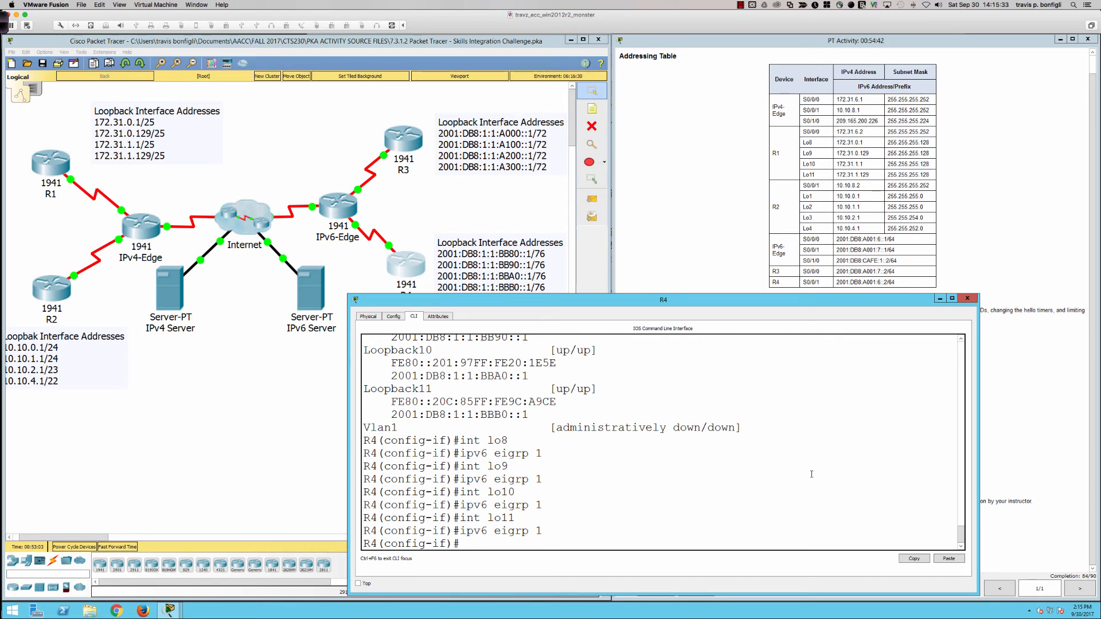
Step: Display the interfaces participating in R4's IPv6 EIGRP process from configuration mode
type("do sh ipv6 eigrp in")
key("BackSpace")
key("BackSpace")
type("eigrp inter")
key("Return")
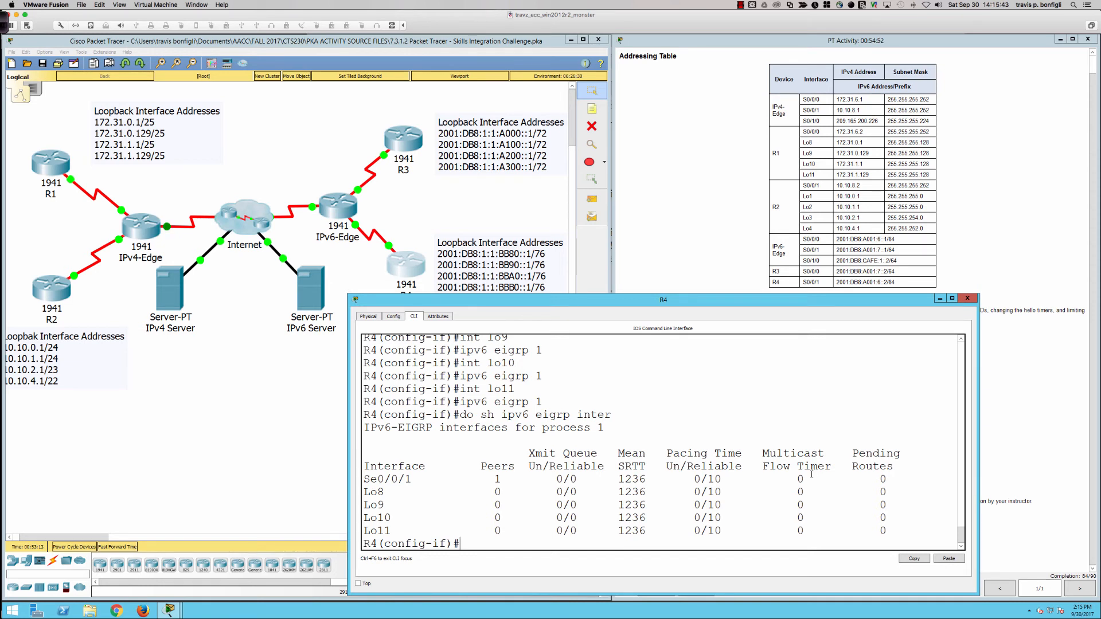
Step: Enter R4's IPv6 EIGRP 1 router configuration and make all interfaces passive by default
type("router")
key("BackSpace")
key("BackSpace")
key("BackSpace")
key("BackSpace")
type("ipv6 router eigrp 1")
key("Return")
type("def")
key("Tab")
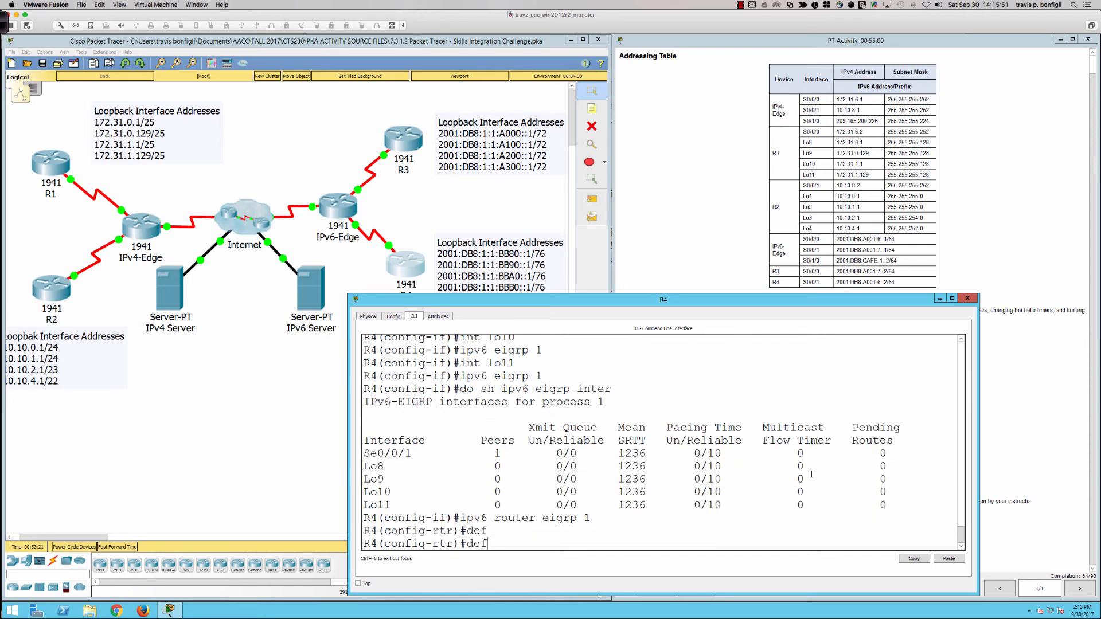
key("BackSpace")
key("BackSpace")
key("BackSpace")
type("pas")
key("Tab")
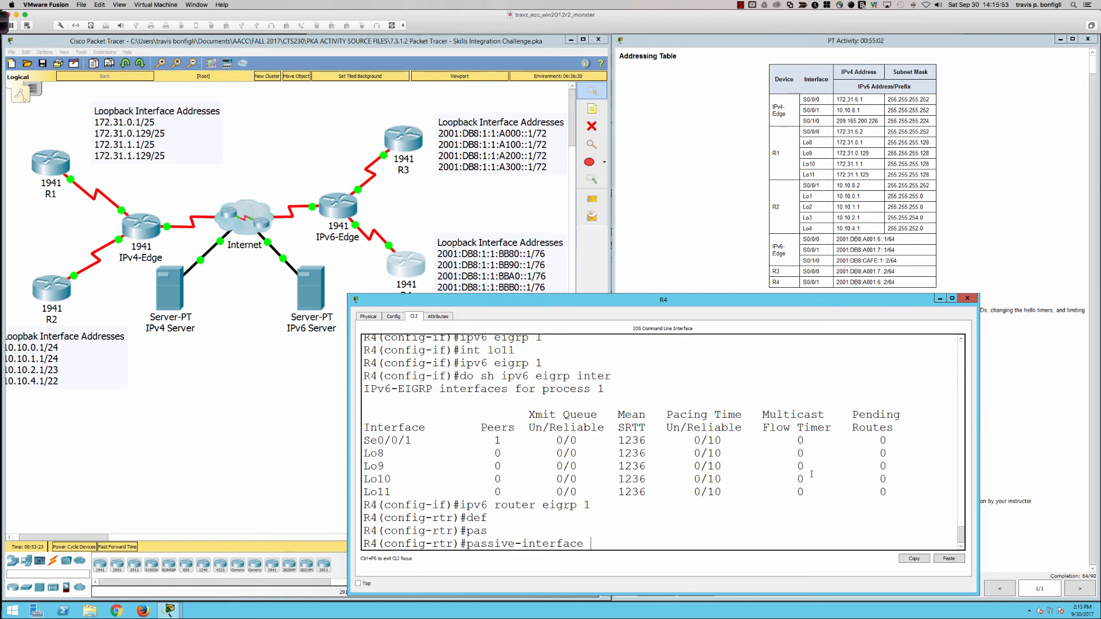
type("def")
key("Tab")
key("Return")
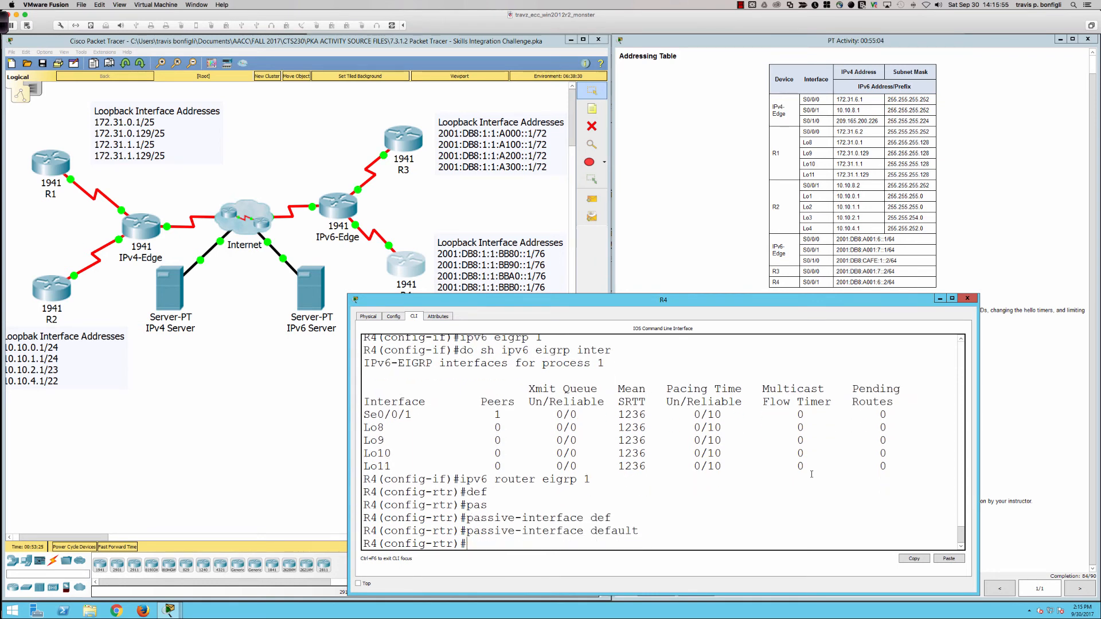
Step: Exempt Serial0/0/1 from the passive-interface default in R4's IPv6 EIGRP process
type("no pas")
key("Tab")
type("s0/0/1")
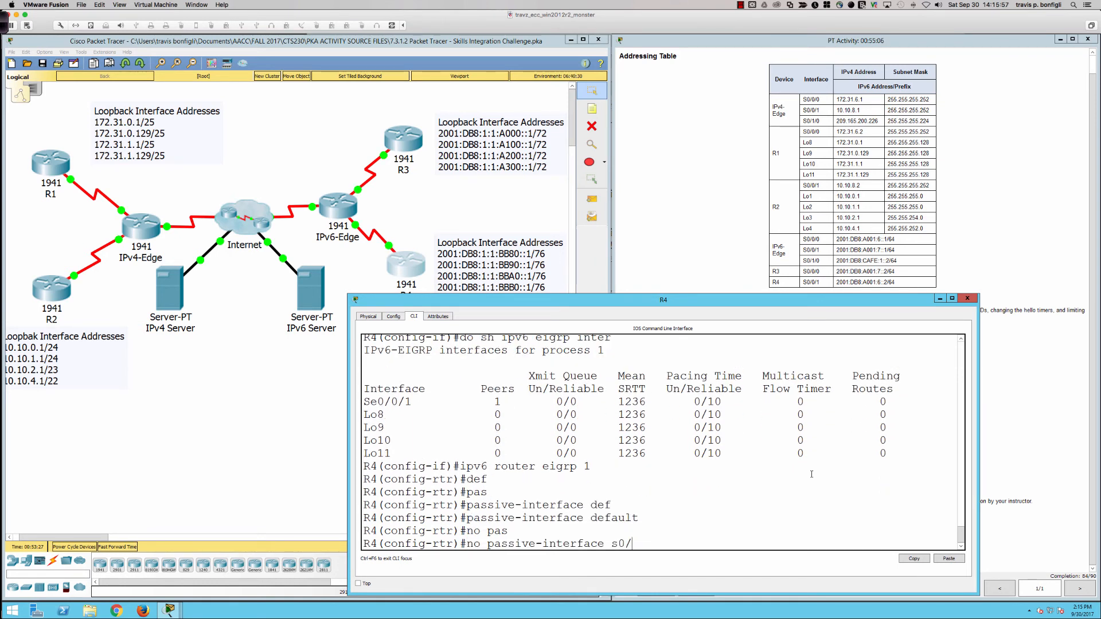
key("Return")
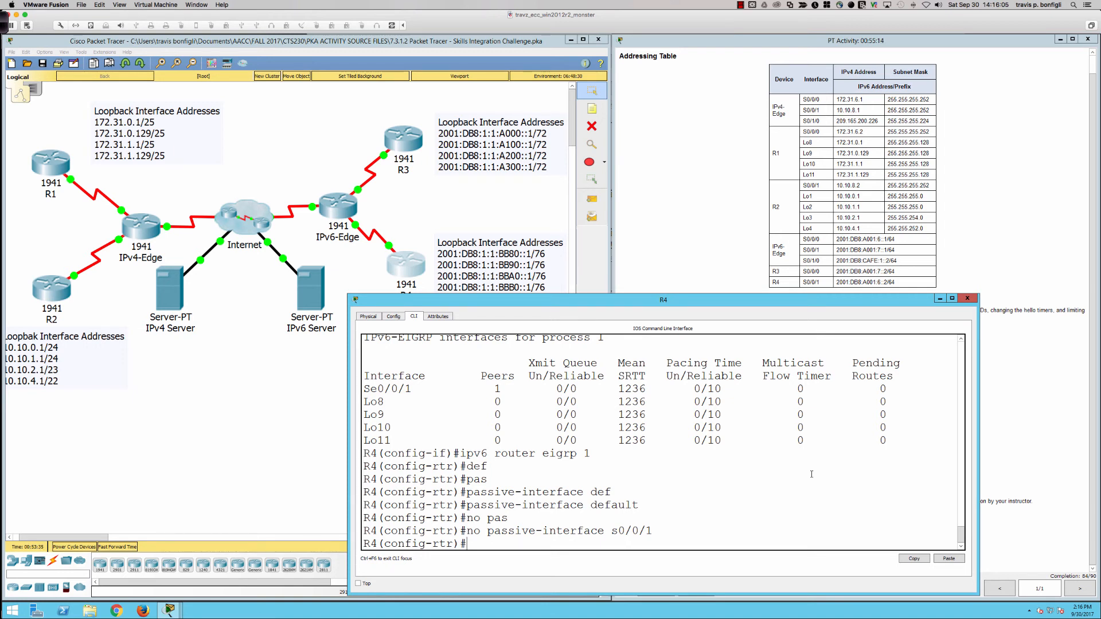
key("Return")
key("Return")
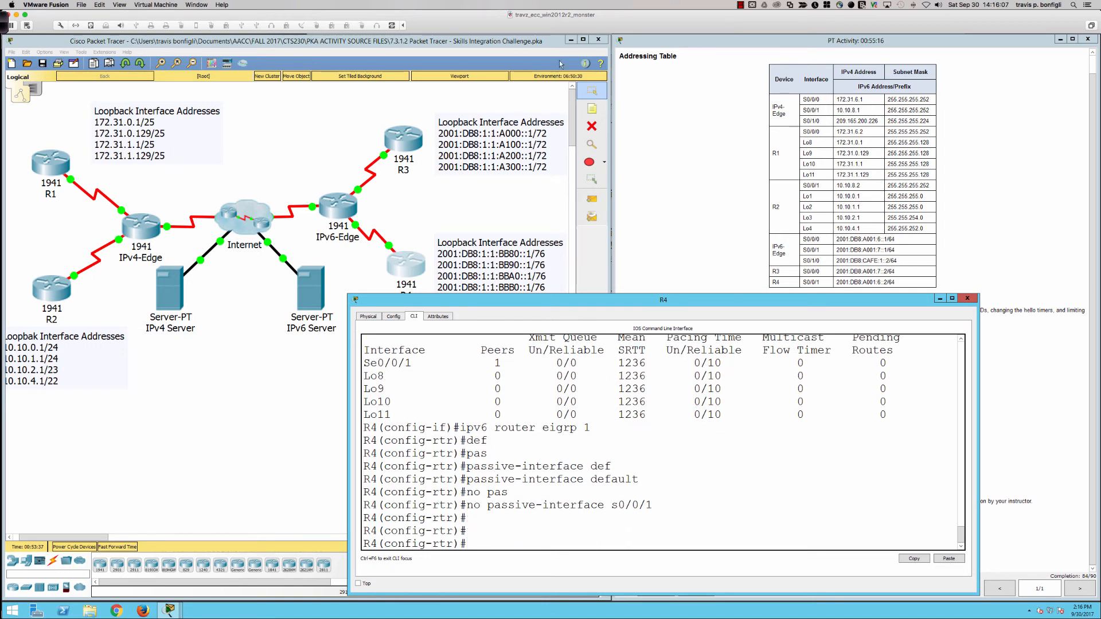
Step: Switch to R3's CLI and enter router configuration mode for IPv6 EIGRP 1
left_click(403, 138)
left_click(734, 191)
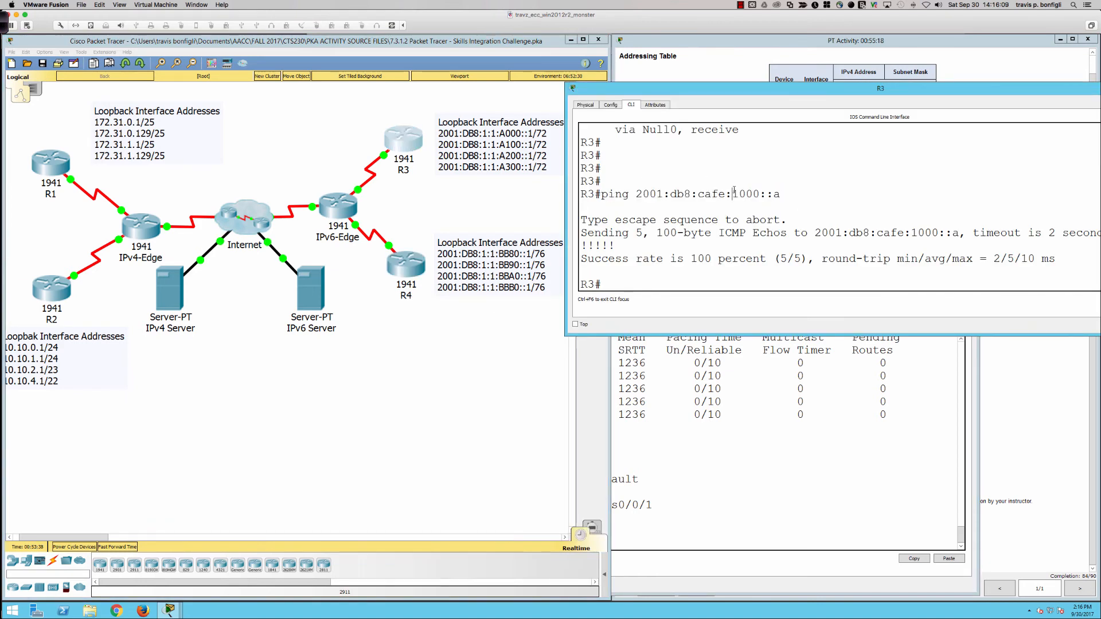
key("Return")
key("Return")
key("Return")
type("conf t")
key("Return")
type("ig)#i")
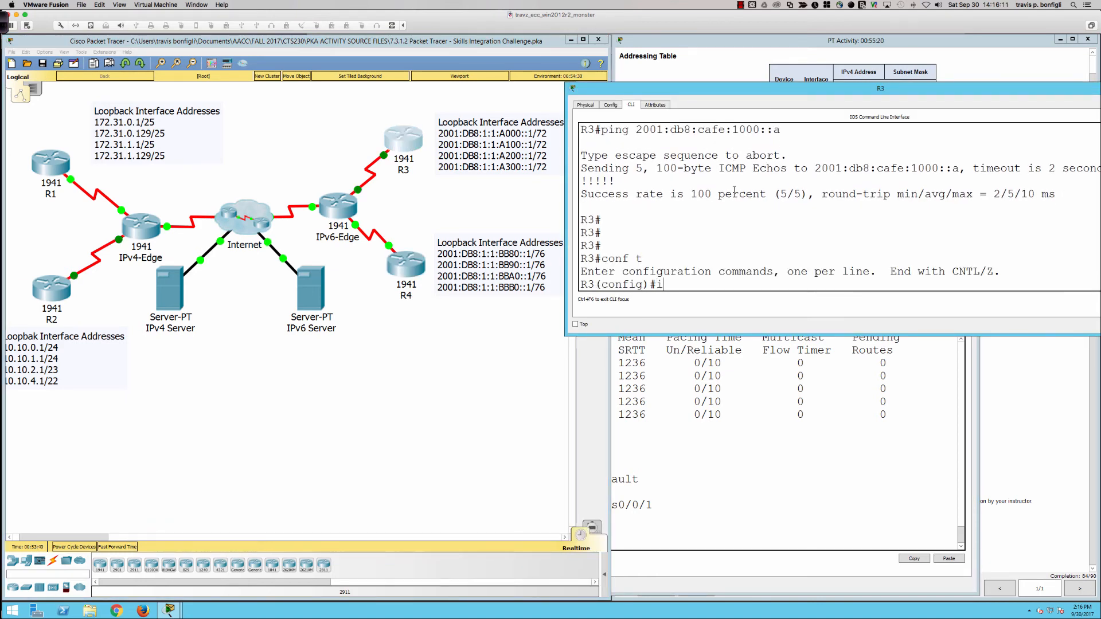
type("pv6 rout")
type("e")
key("BackSpace")
type("router eigrp 1")
key("Return")
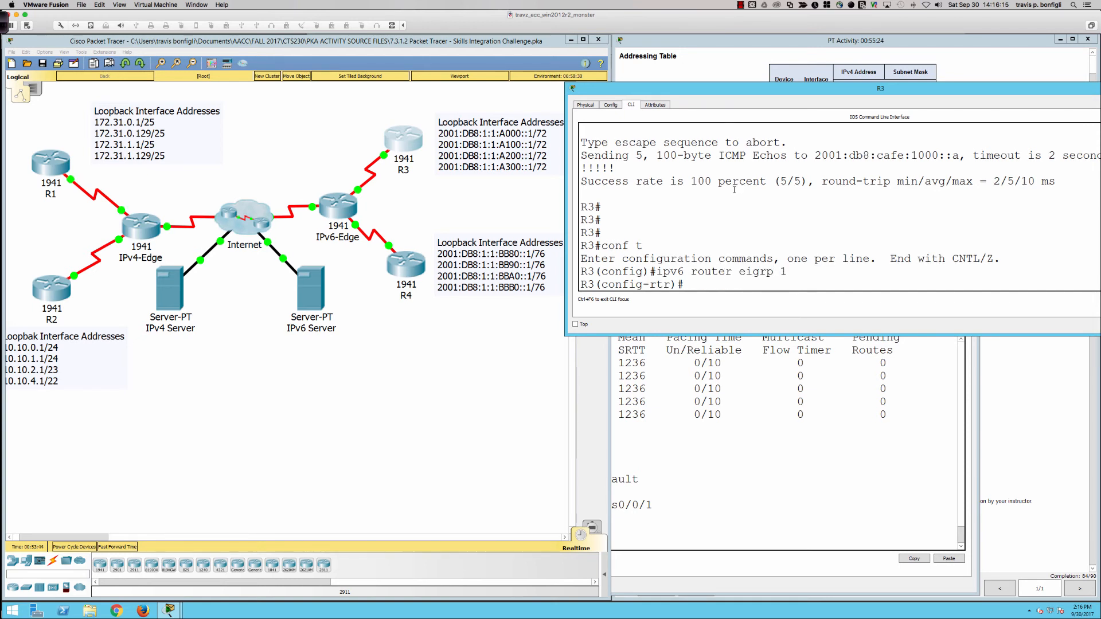
Step: Make all interfaces passive by default in R3's IPv6 EIGRP process
type("pas")
key("Tab")
type("def")
key("Tab")
key("Return")
Step: Exempt Serial0/0/0 from the passive-interface default in R3's IPv6 EIGRP process
type("no")
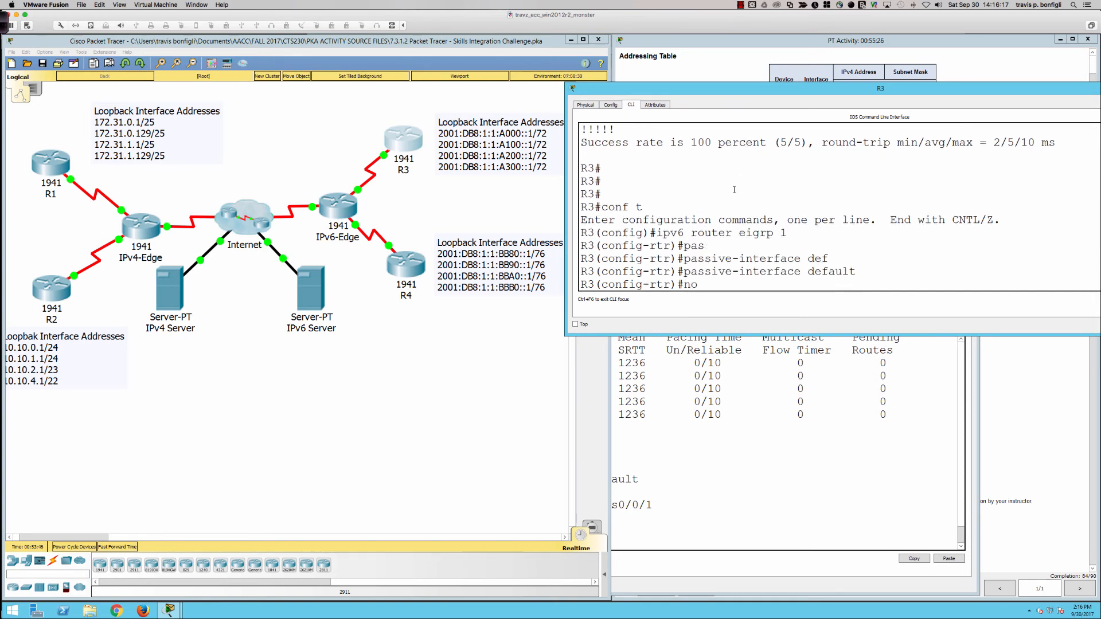
type(" pas")
key("Tab")
type("s0/0/")
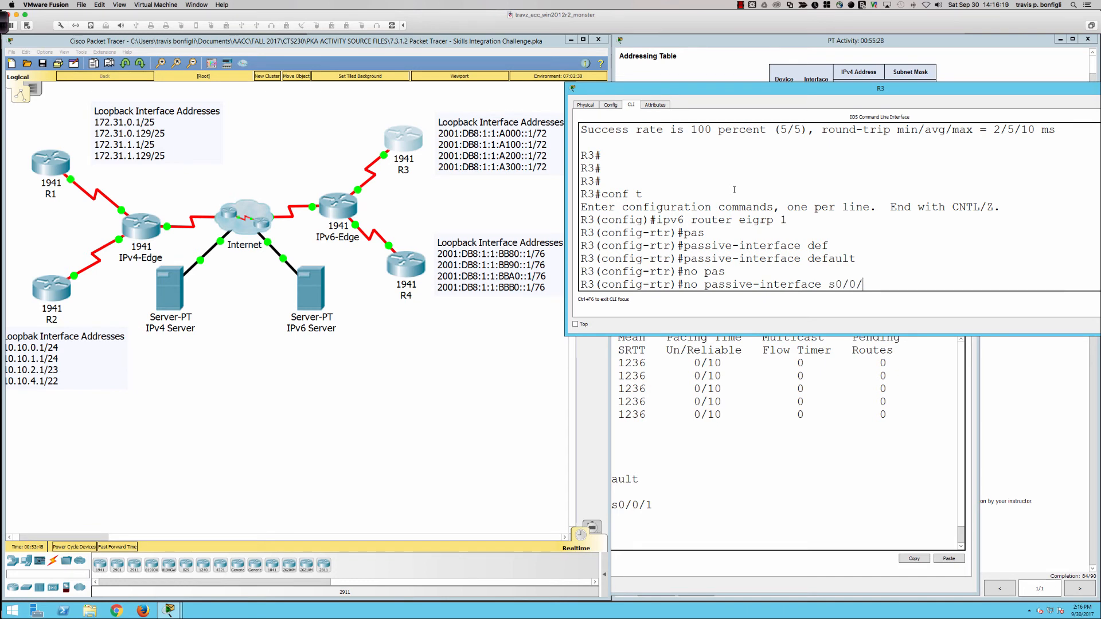
type("0")
key("Return")
Step: Display R3's brief IPv6 interface list and examine its serial and loopback interfaces
type("do sh")
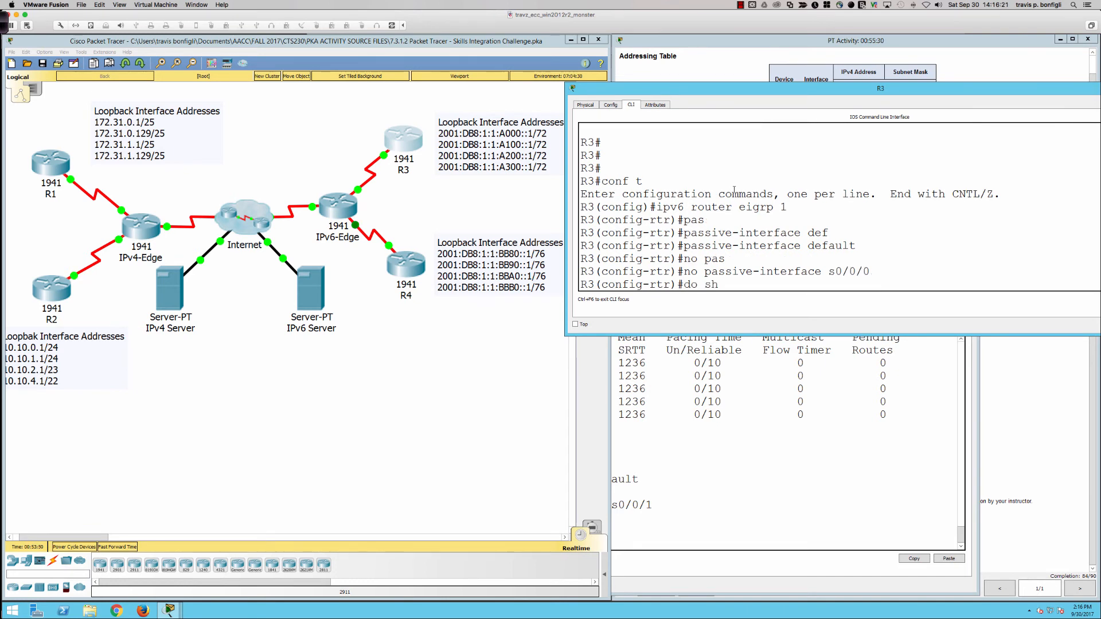
type(" ipv6 int br")
key("Return")
scroll(664, 182, "up", 3)
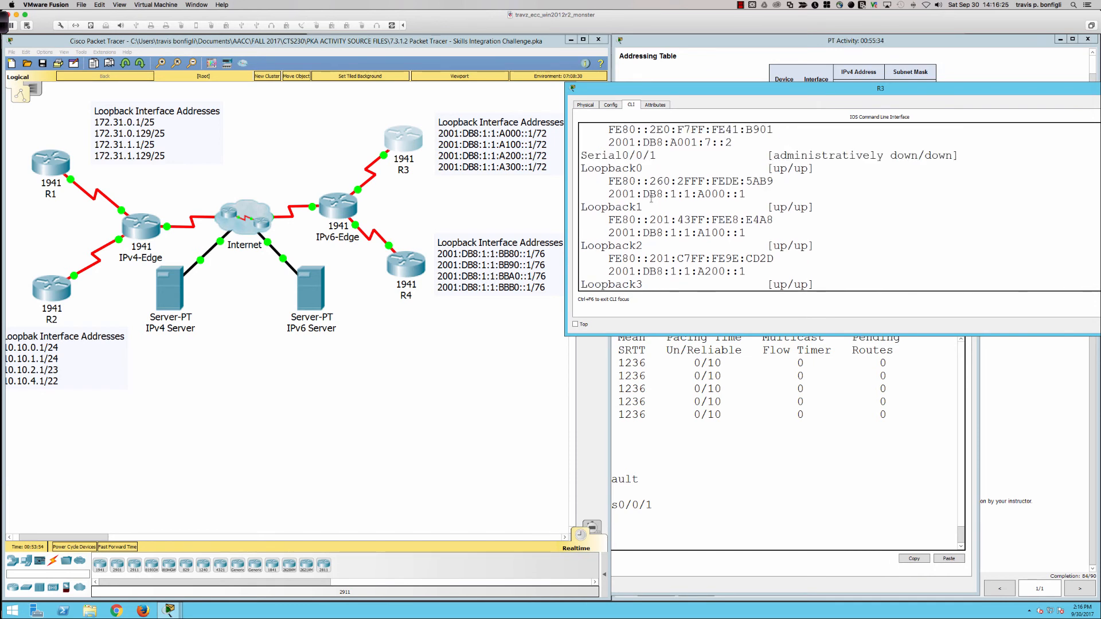
scroll(652, 200, "down", 3)
scroll(652, 200, "up", 3)
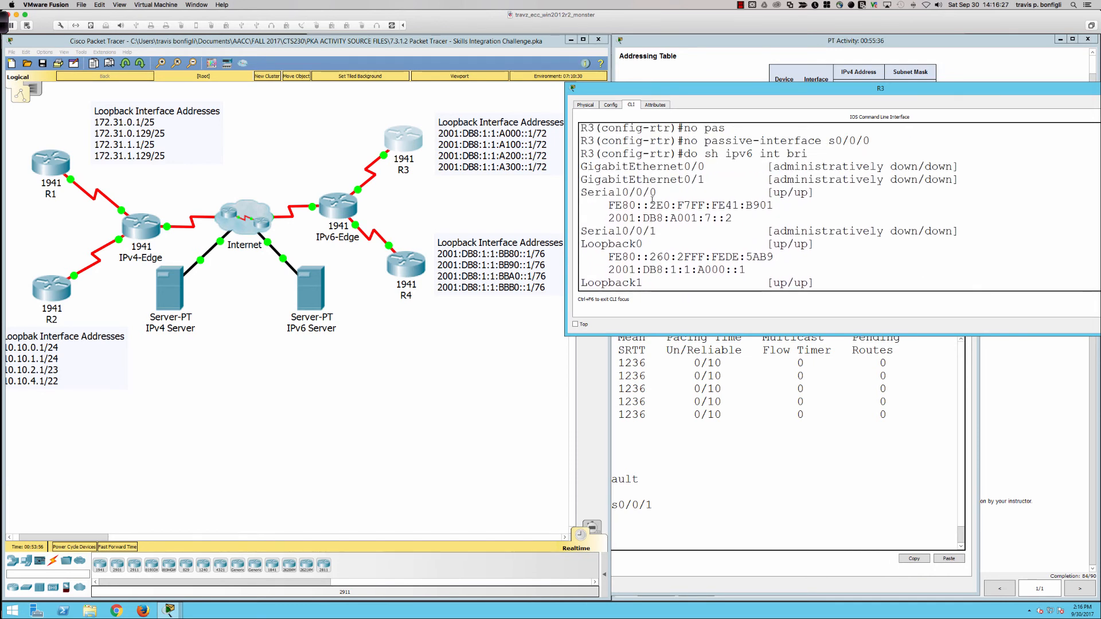
scroll(652, 200, "down", 1)
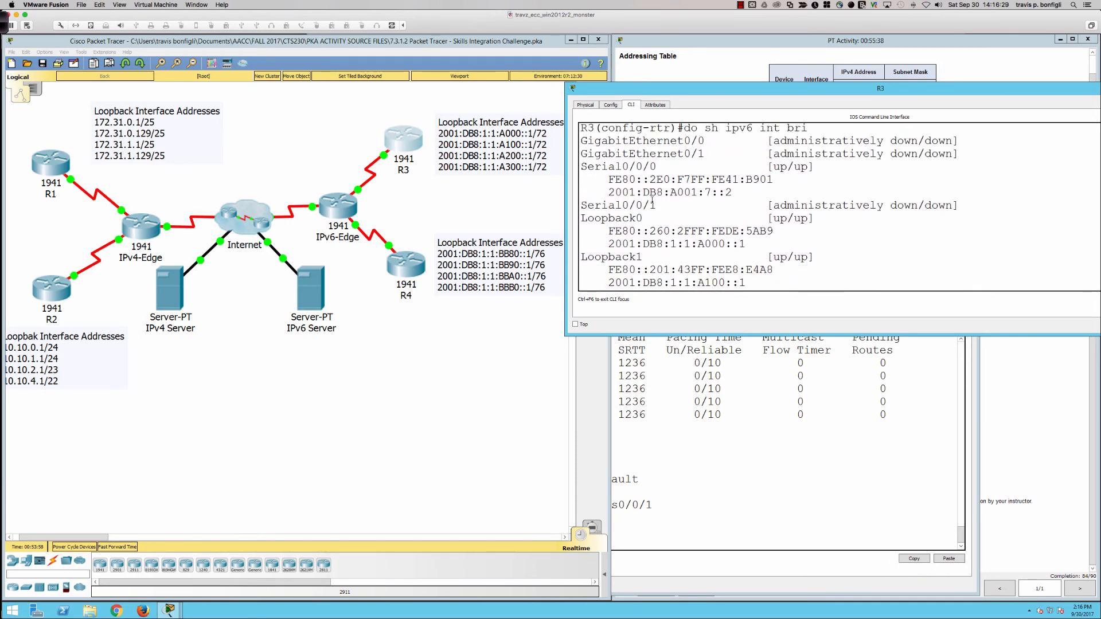
scroll(652, 200, "down", 3)
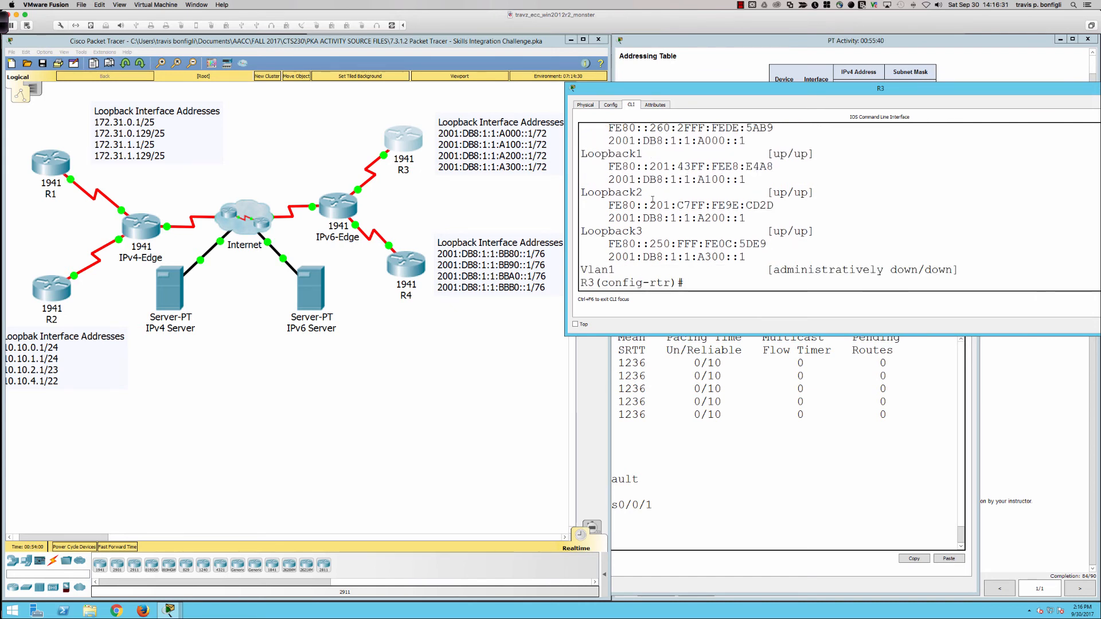
key("Return")
key("Return")
key("Return")
key("Return")
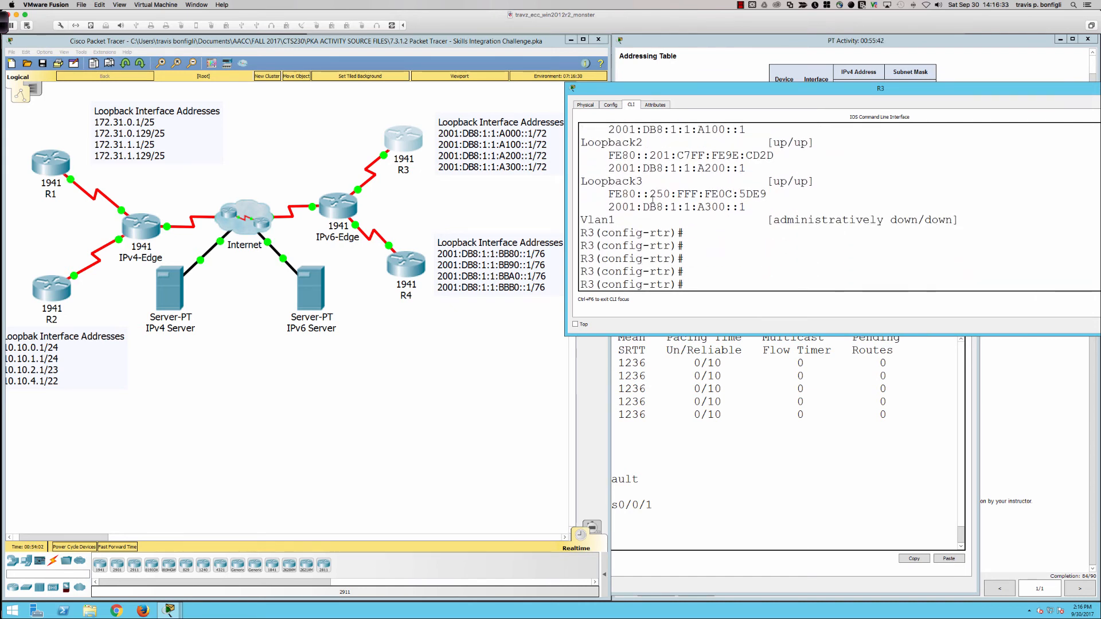
Step: Display R3's IPv6 EIGRP interfaces and check the peer count on Serial0/0/0
type("do sh ipv6 eigrp inter")
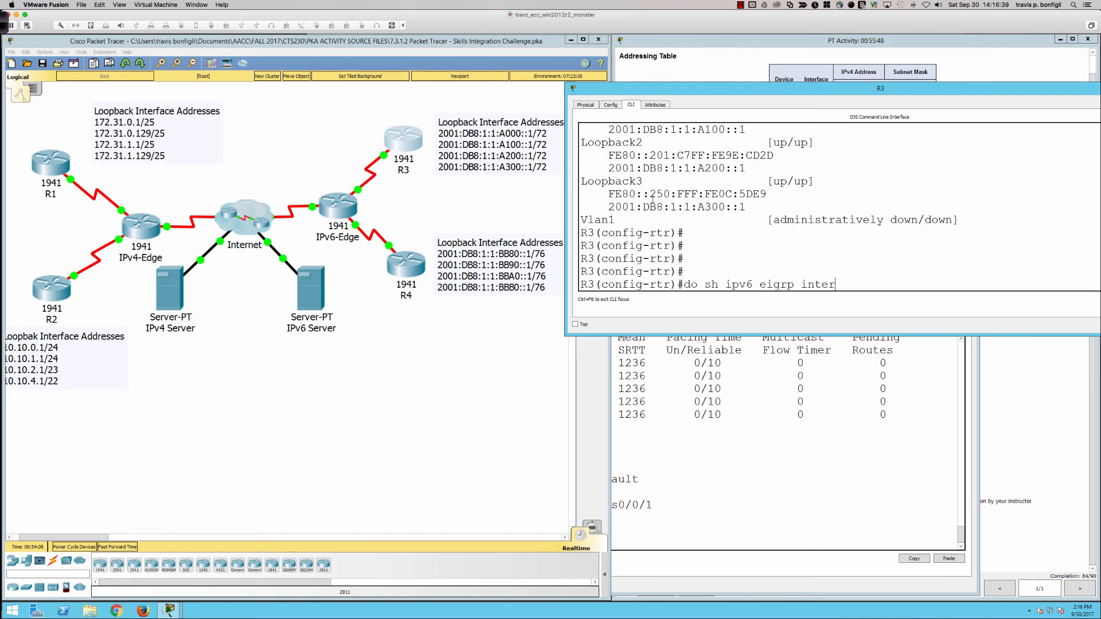
key("Return")
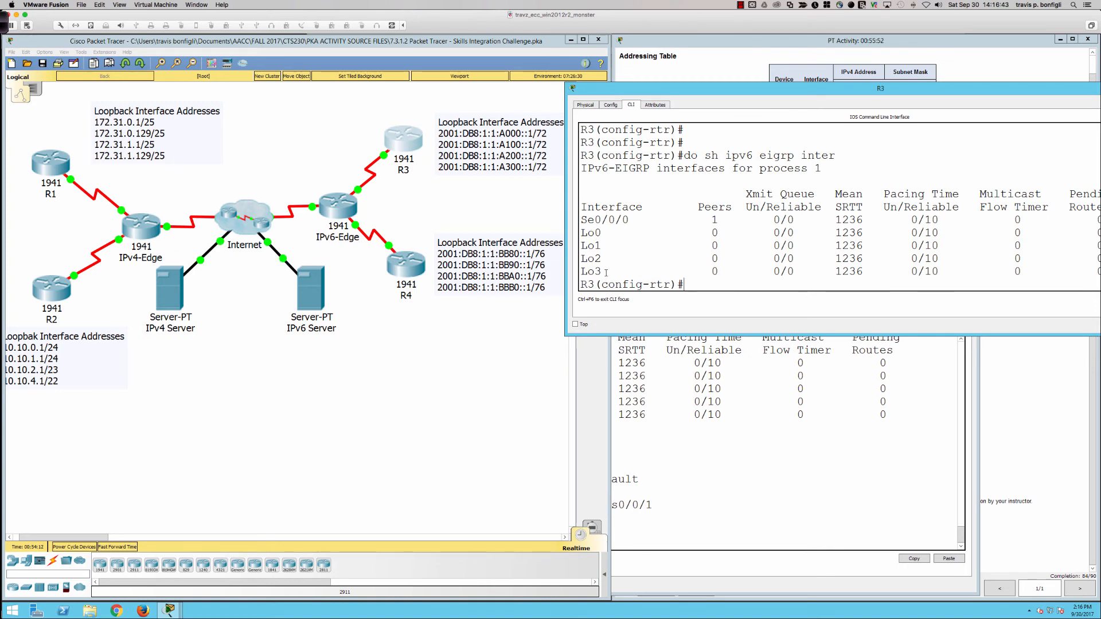
left_click_drag(711, 220, 723, 221)
Step: Check the EIGRP for IPv6 requirements in the activity instructions, and return R4 to privileged EXEC mode
left_click(776, 463)
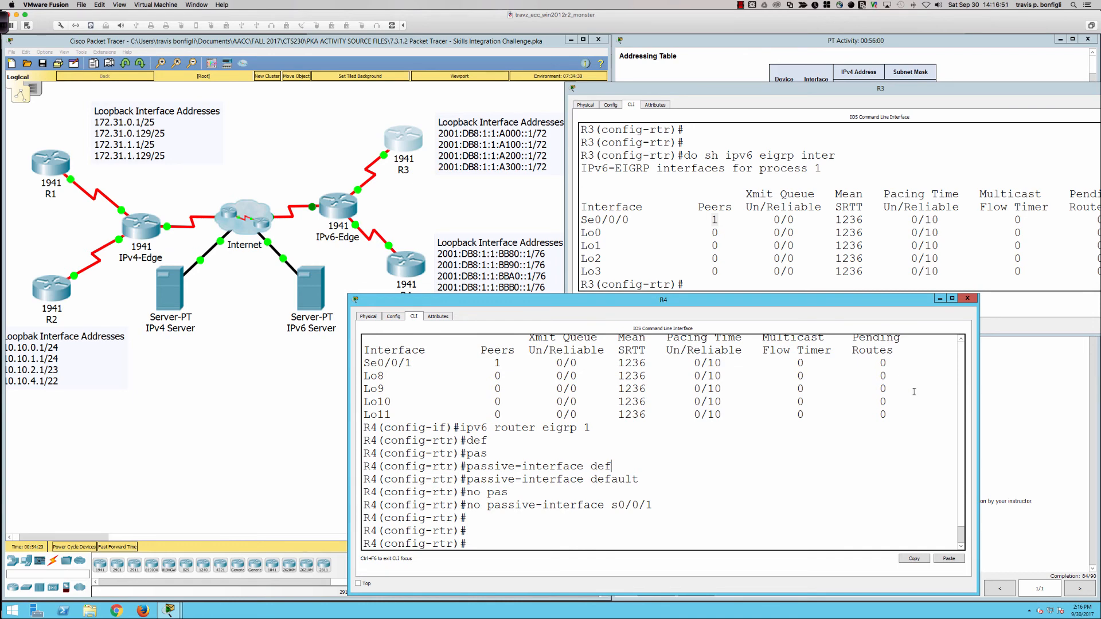
left_click(989, 418)
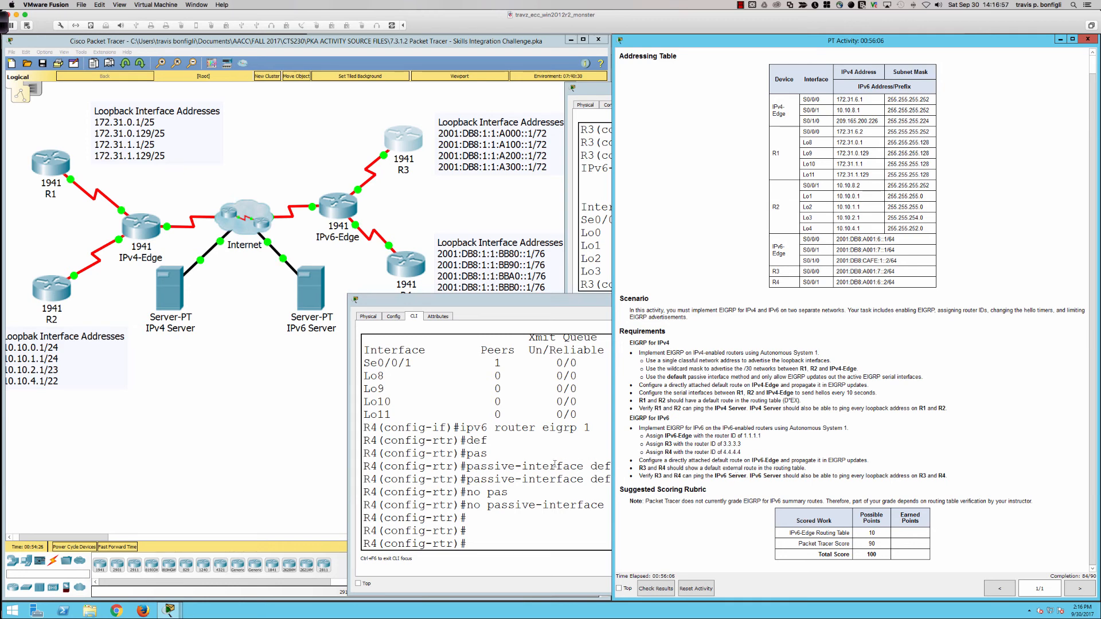
left_click(574, 450)
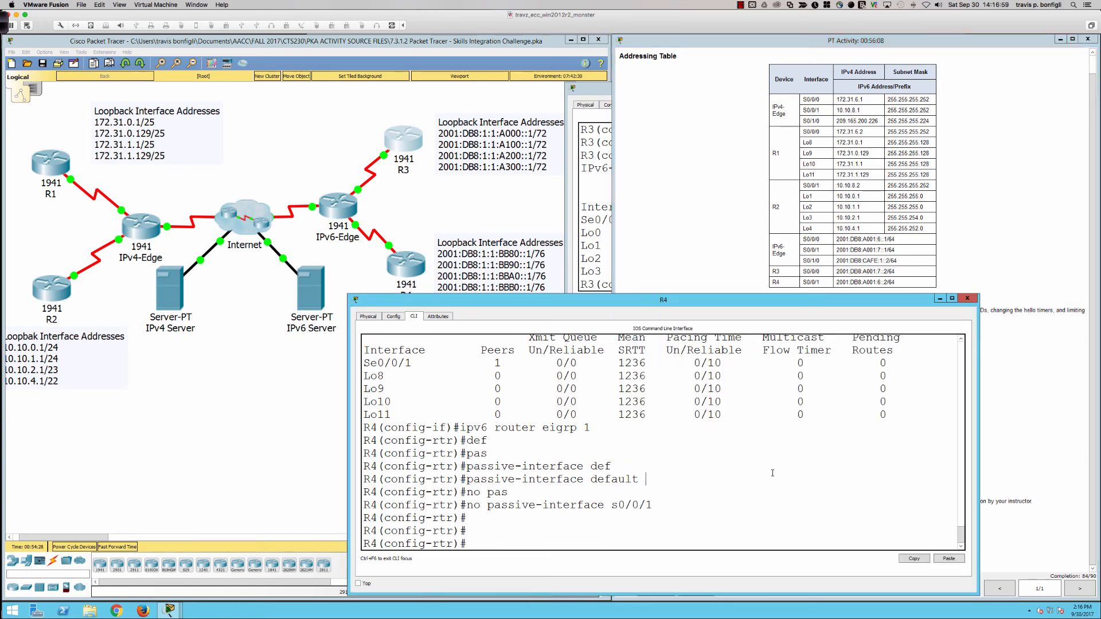
type("end")
key("Return")
key("Return")
key("Return")
key("Return")
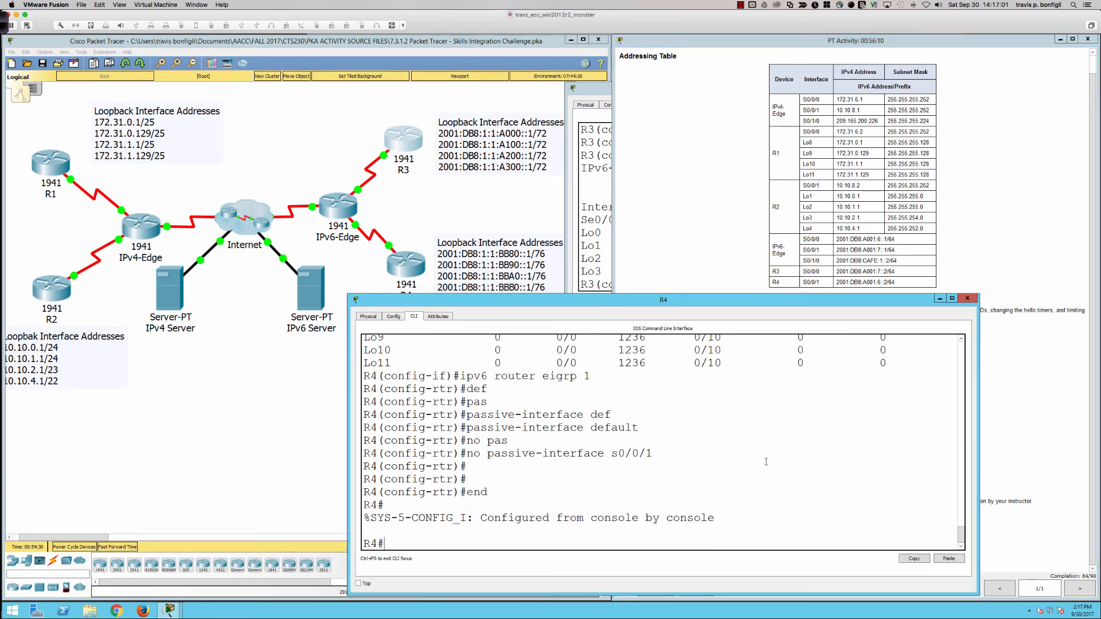
Step: Ping the IPv6 Server at 2001:db8:cafe:1000::a from R4
right_click(766, 464)
left_click(780, 478)
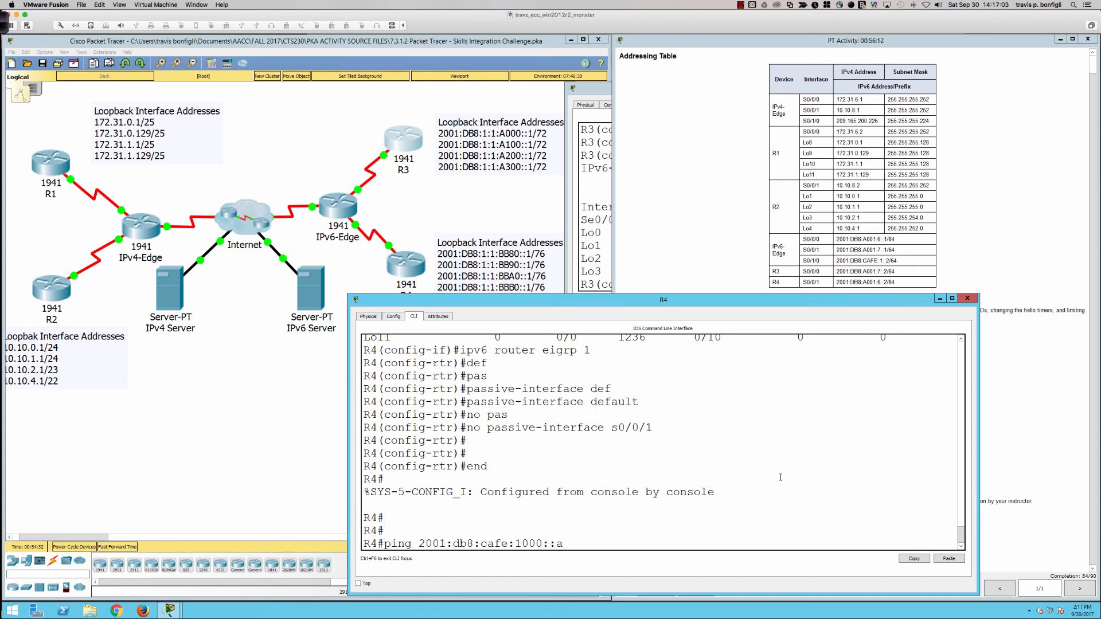
key("Return")
Step: Return R3 to privileged EXEC mode and ping the IPv6 Server at 2001:db8:cafe:1000::a from it
left_click(603, 155)
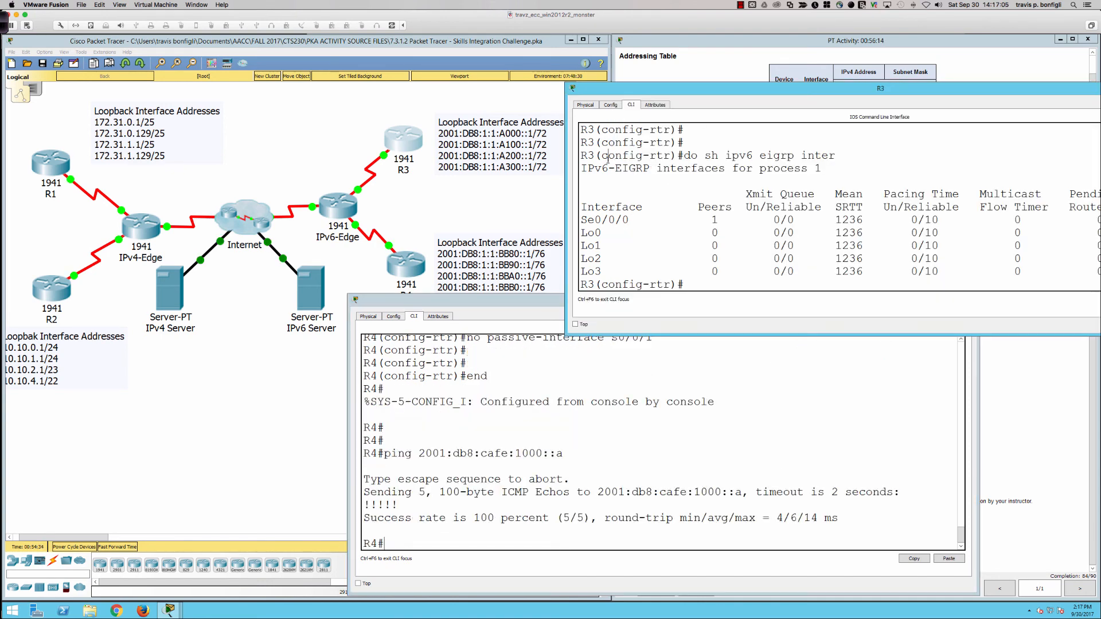
type("end")
key("Return")
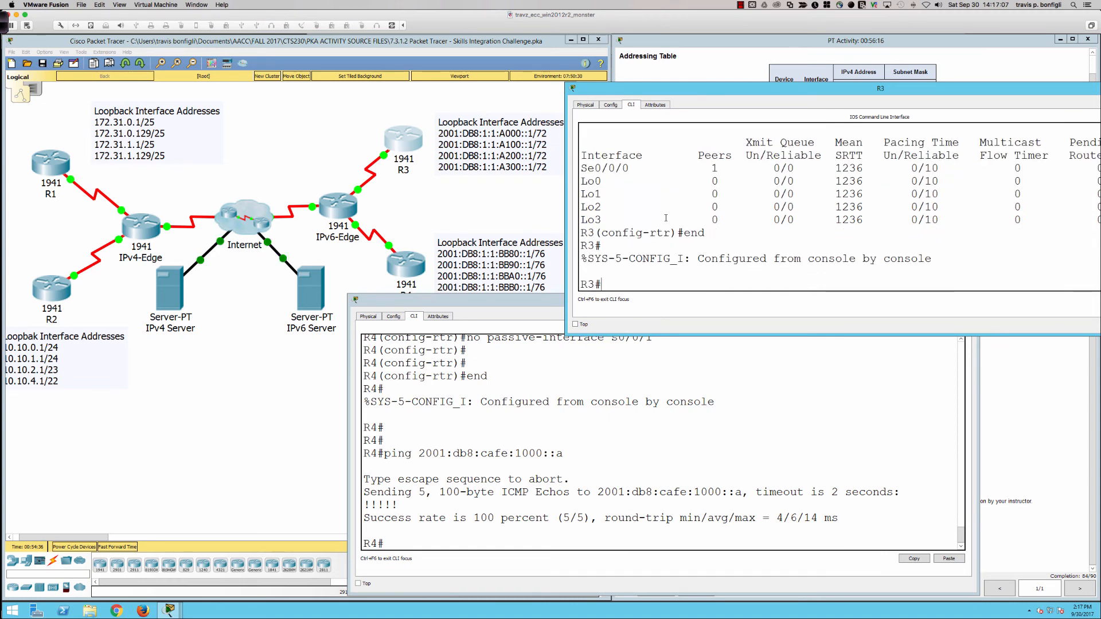
key("Return")
key("Return")
key("Return")
key("Return")
right_click(655, 240)
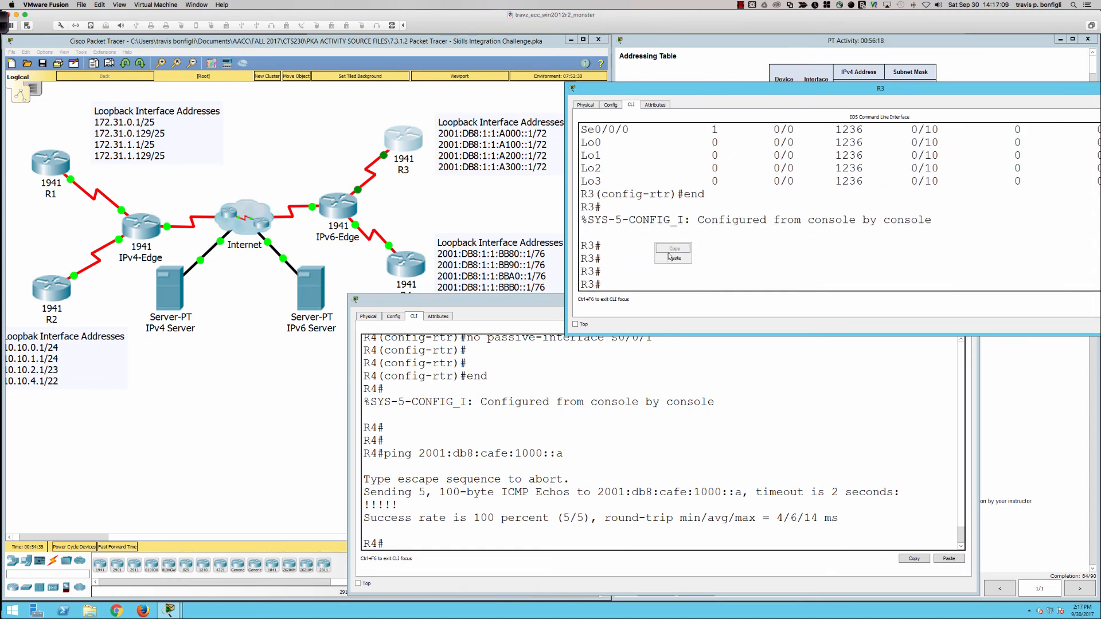
left_click(670, 255)
key("Return")
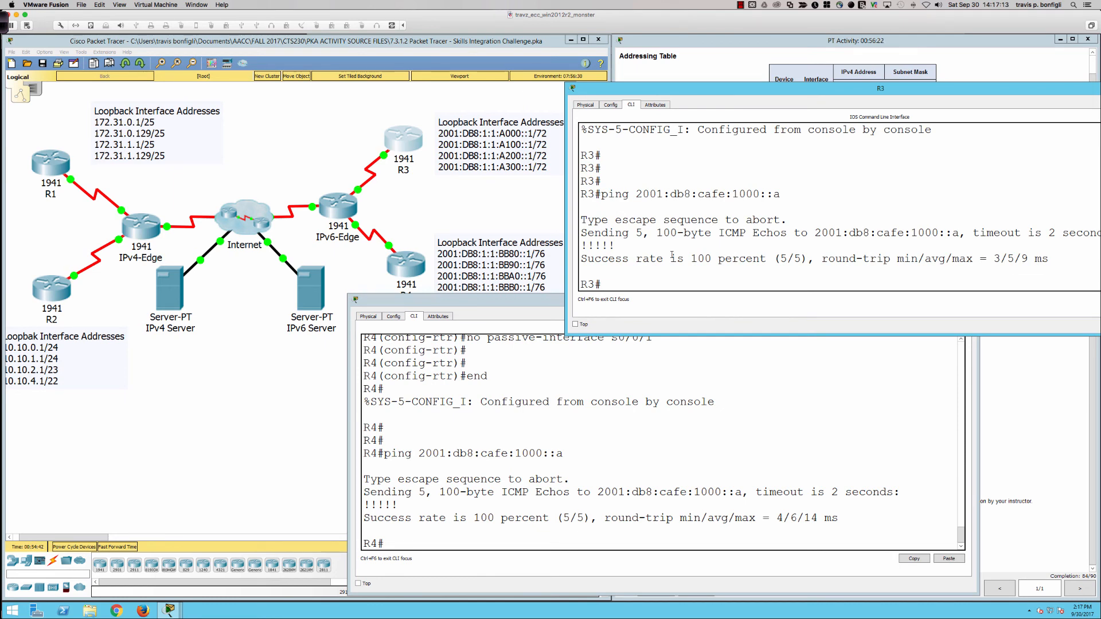
Step: From the IPv6-Edge router's configuration mode, ping R3's first loopback at 2001:db8:1:1:a000::1
left_click(343, 206)
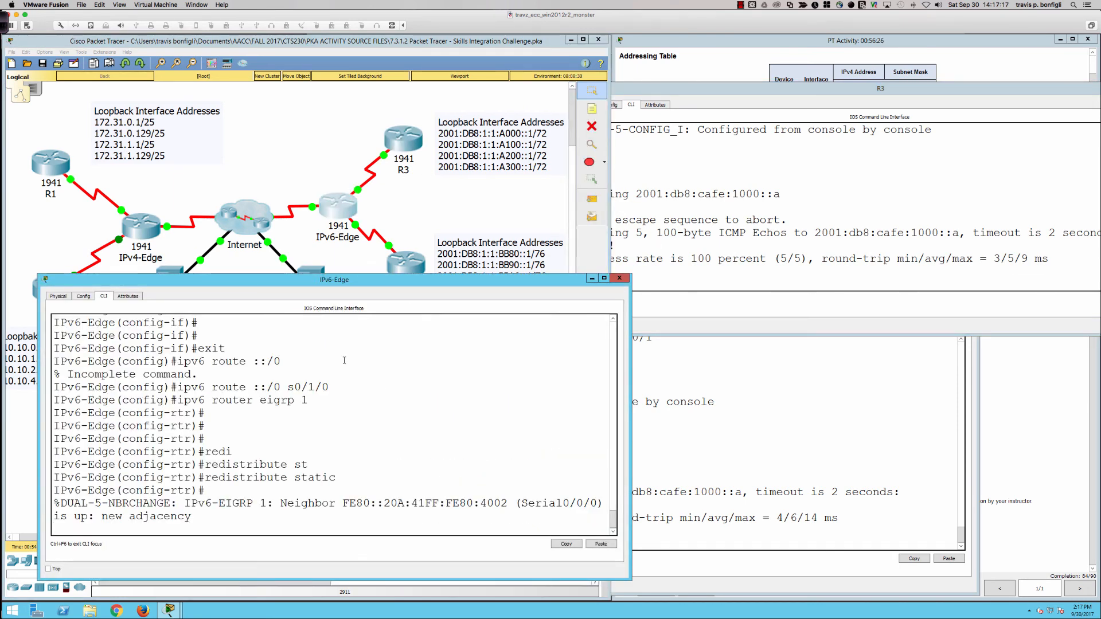
key("Return")
key("Return")
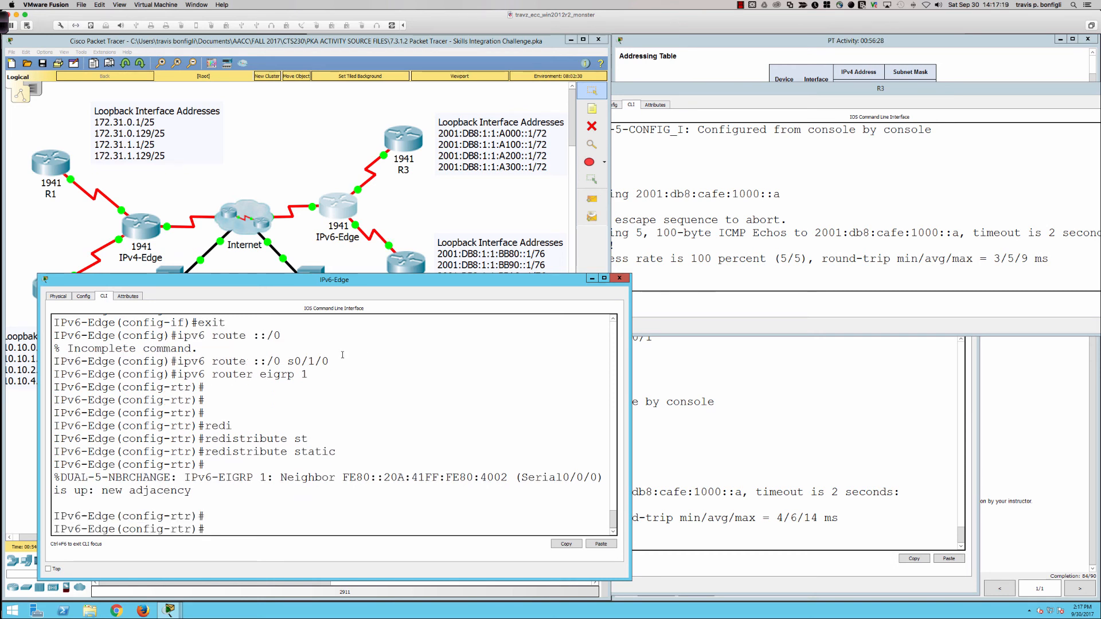
key("Return")
key("Return")
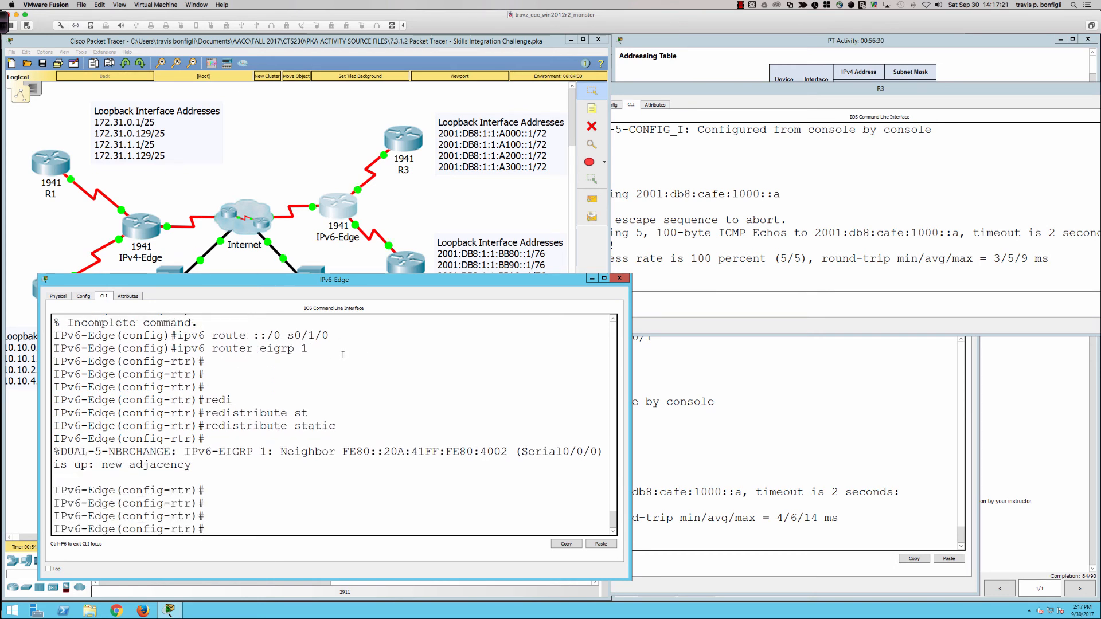
type("do ping")
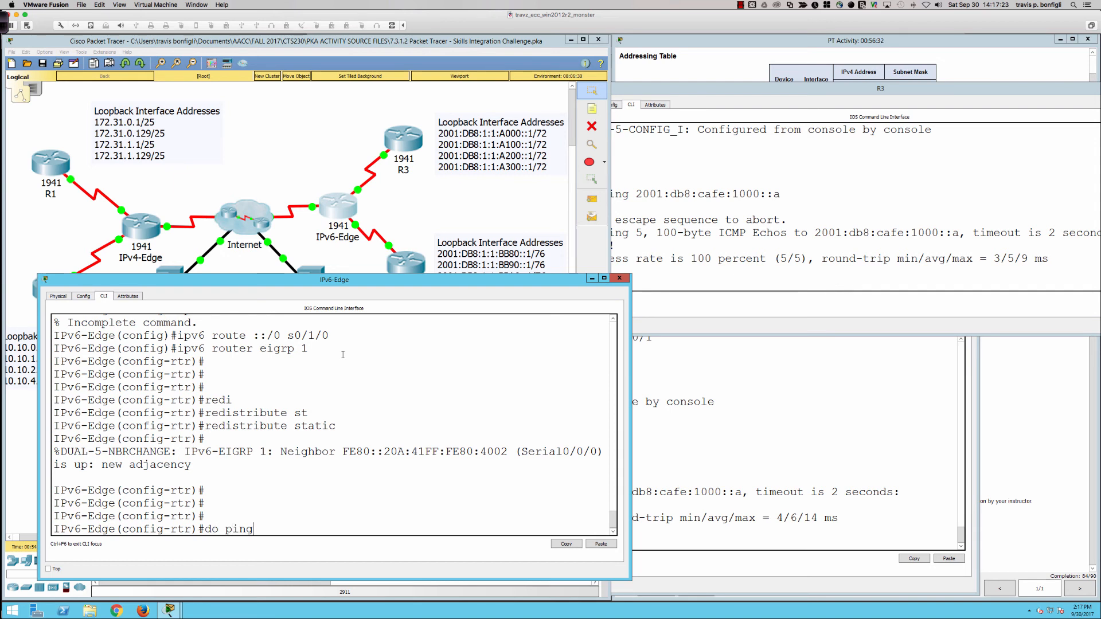
type(" 2001:db8:1:1:")
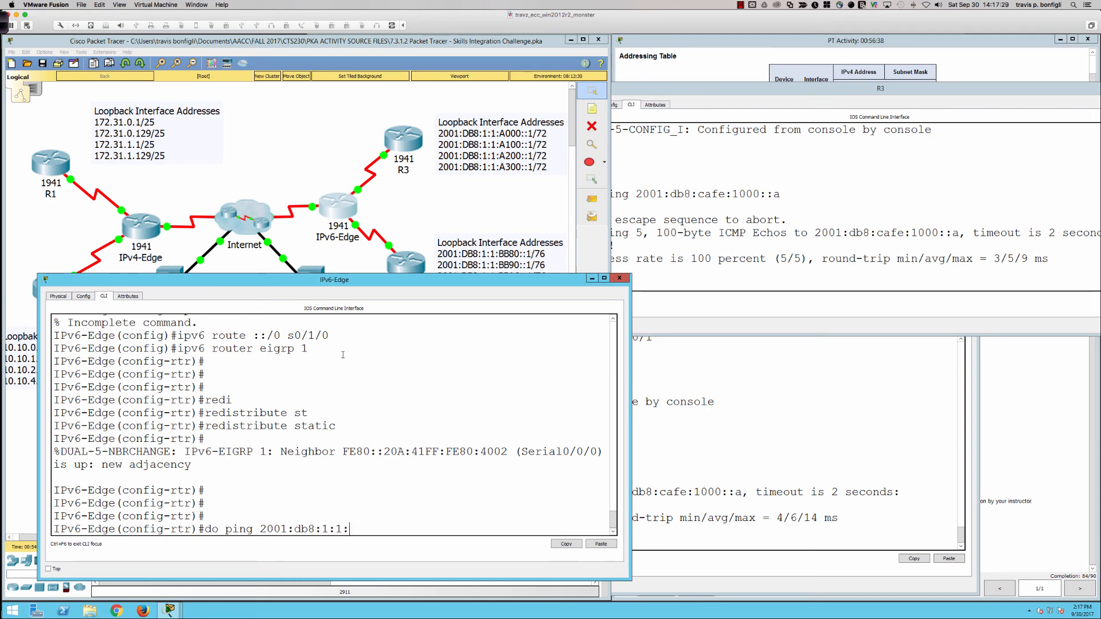
type("a000::1")
key("Return")
Step: Ping R3's loopback address 2001:db8:1:1:a100::1 from IPv6-Edge
key("Up")
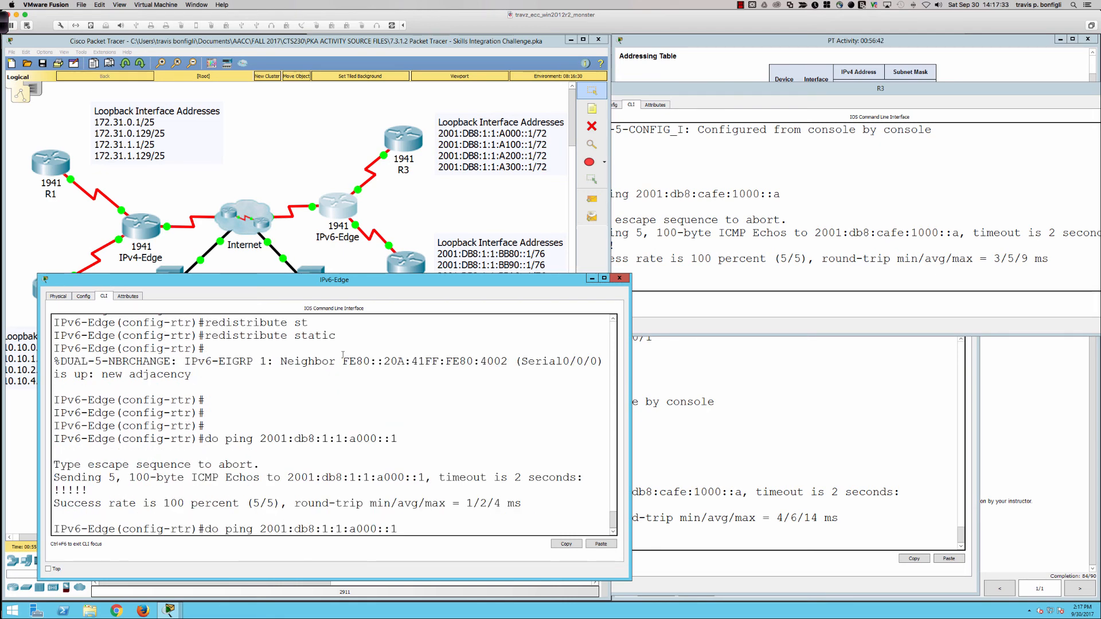
key("Left")
key("Left")
key("Left")
key("BackSpace")
key("BackSpace")
key("BackSpace")
type("100")
key("Return")
Step: Ping R3's loopback address 2001:db8:1:1:a200::1 from IPv6-Edge
key("Up")
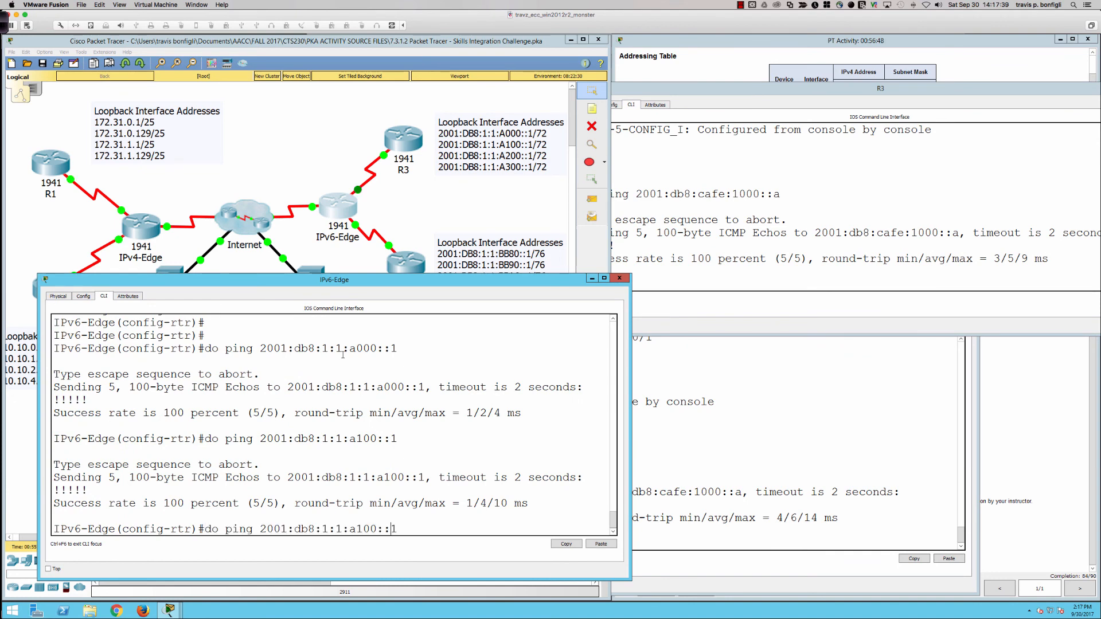
key("Left")
key("Left")
key("Left")
key("Left")
key("Left")
type("2")
key("Return")
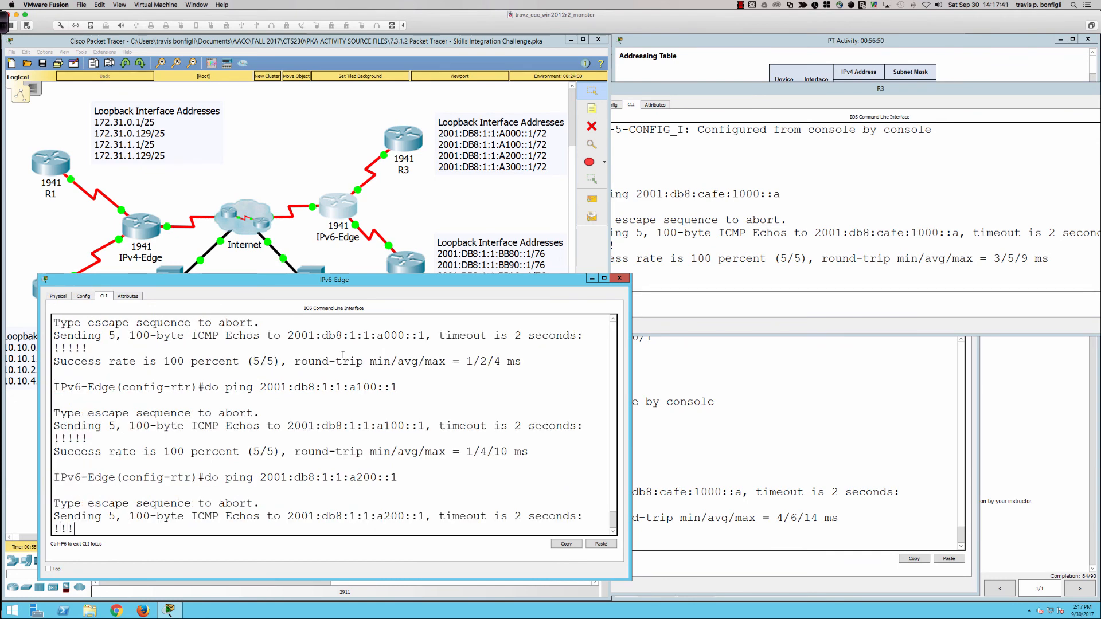
Step: Ping R3's loopback address 2001:db8:1:1:a300::1 from IPv6-Edge
key("Up")
key("Left")
key("Left")
key("Left")
key("Left")
key("Left")
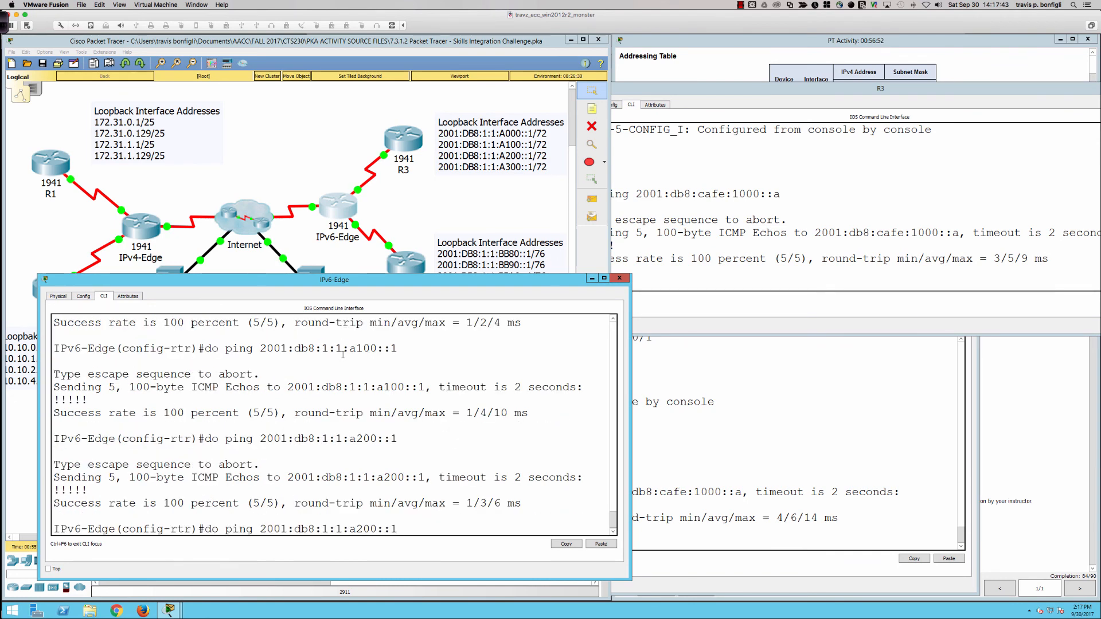
key("BackSpace")
type("3")
key("Return")
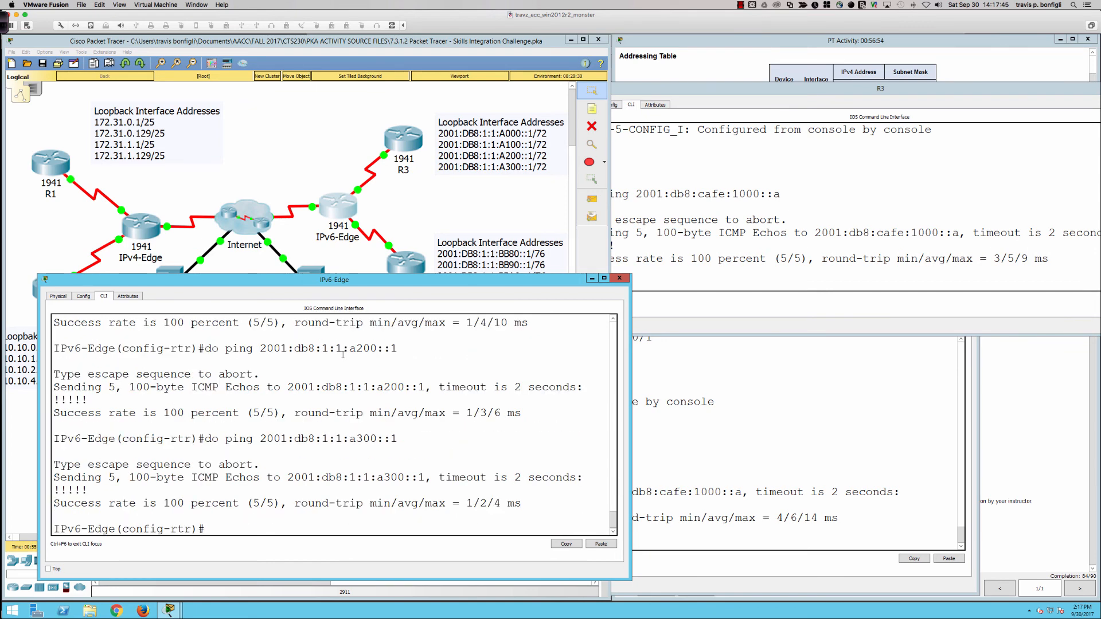
Step: Ping R4's first loopback at 2001:db8:1:1:bb80::1 from IPv6-Edge
key("Up")
key("Left")
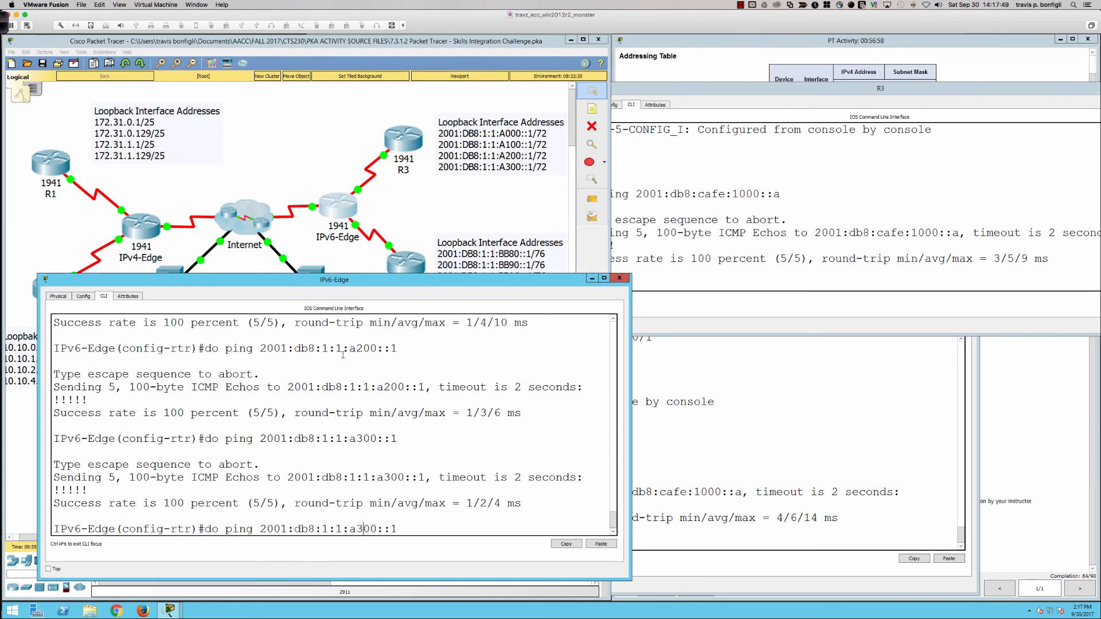
key("BackSpace")
key("BackSpace")
key("BackSpace")
key("BackSpace")
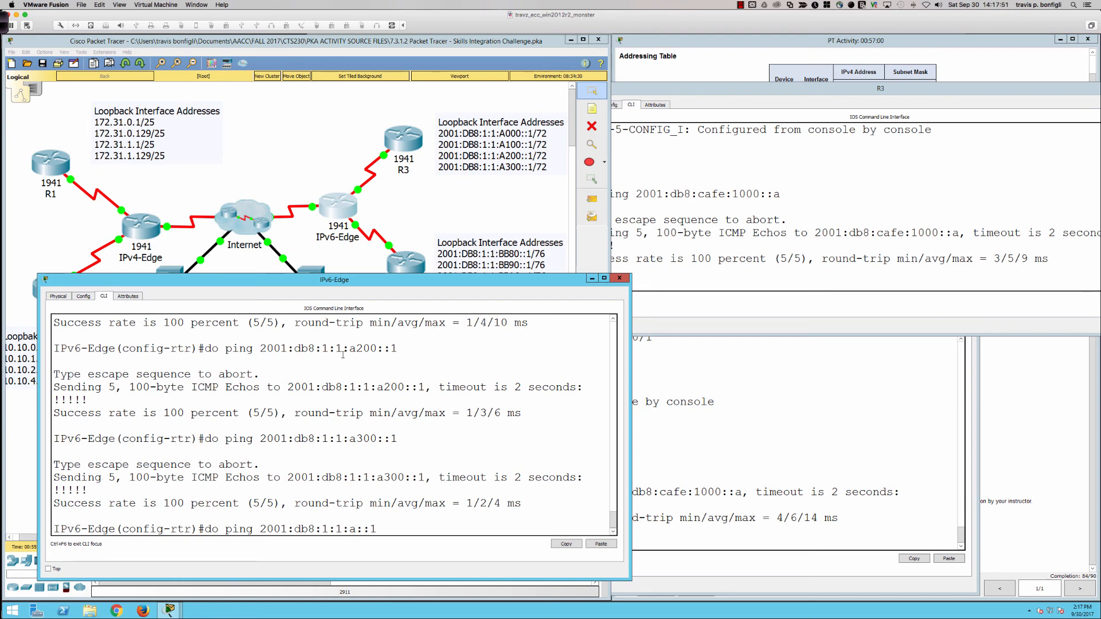
type("bb80")
key("Return")
Step: Ping R4's loopback address 2001:db8:1:1:bb90::1 from IPv6-Edge
key("Up")
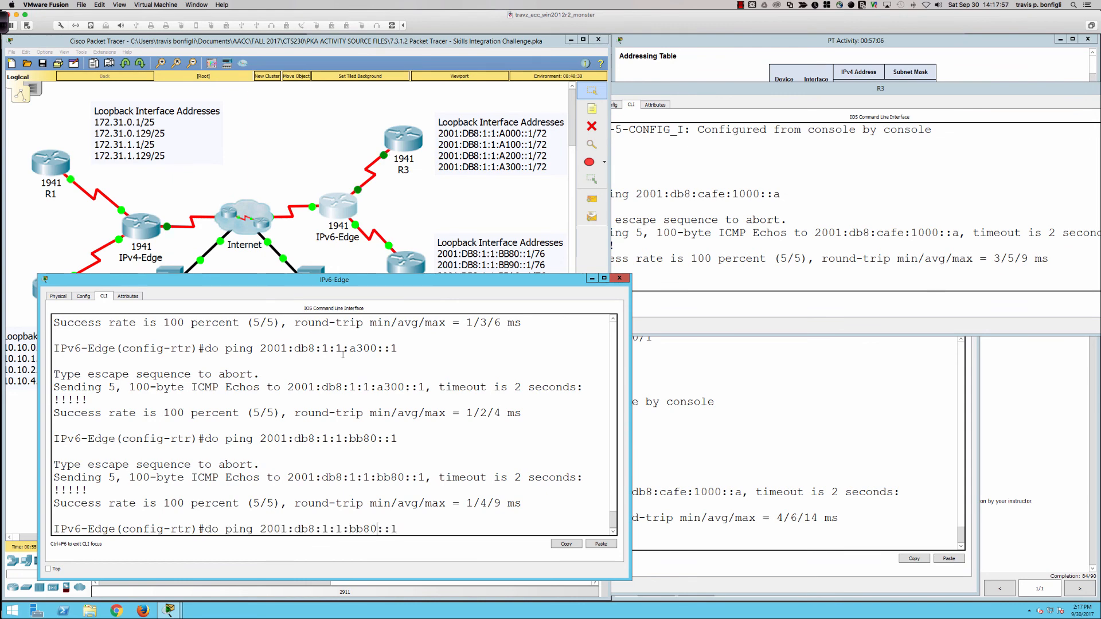
key("Left")
key("Left")
key("Left")
key("Left")
key("BackSpace")
type("9")
key("Return")
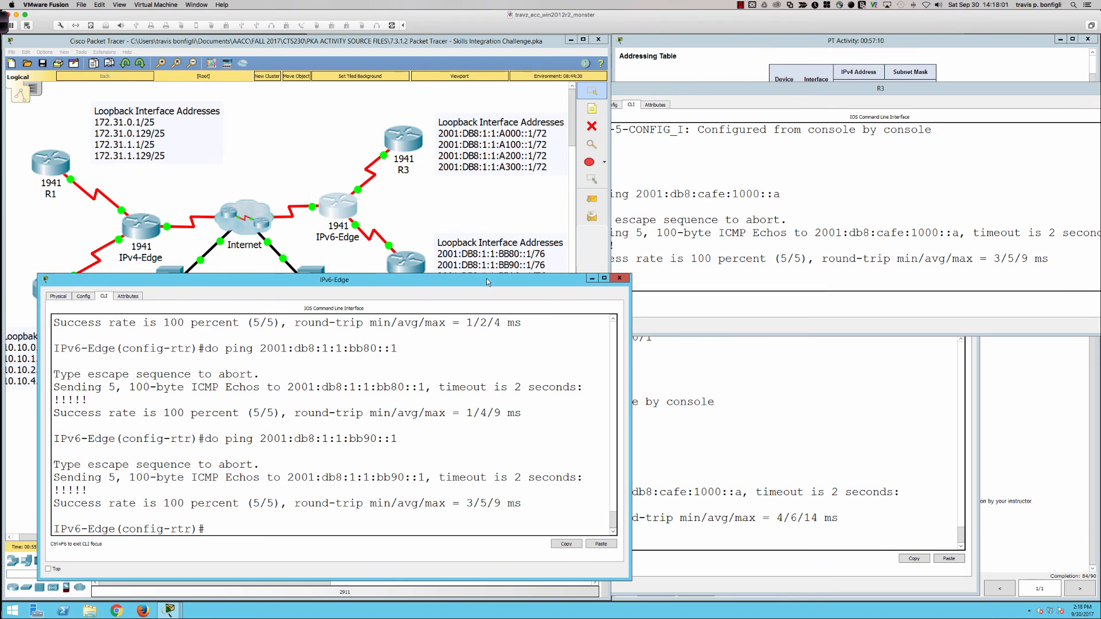
Step: Move the IPv6-Edge window slightly upward and ping R4's loopback address 2001:db8:1:1:bba0::1 from it
mouse_move(487, 282)
left_mouse_down()
mouse_move(490, 308)
mouse_move(490, 260)
left_mouse_up()
key("Up")
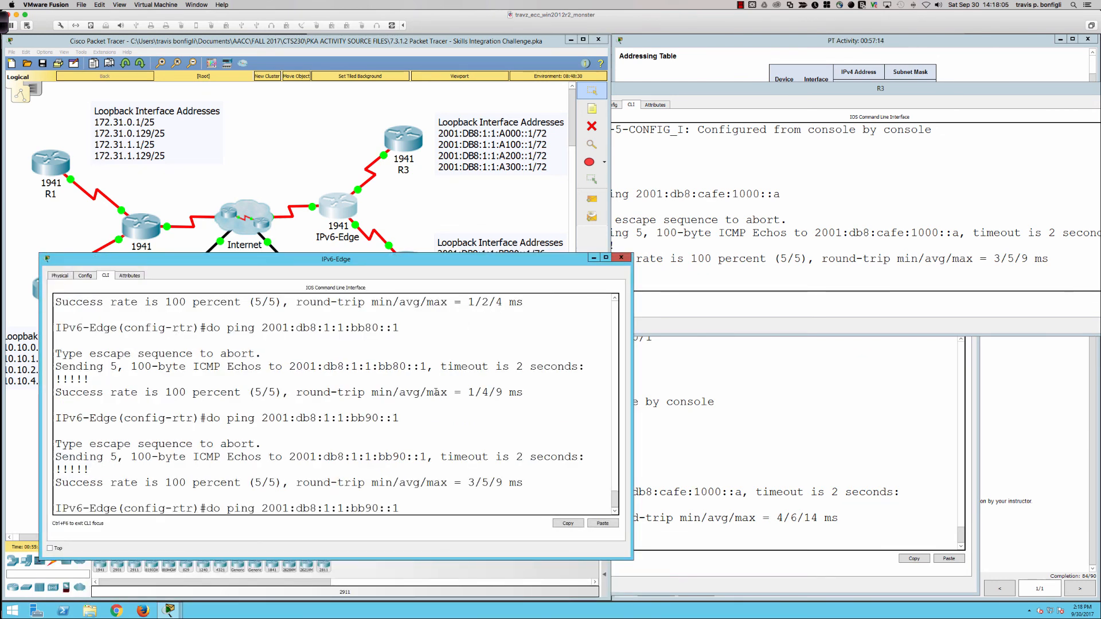
key("Left")
key("Left")
key("Left")
key("Left")
key("Left")
key("Delete")
type("a")
key("Return")
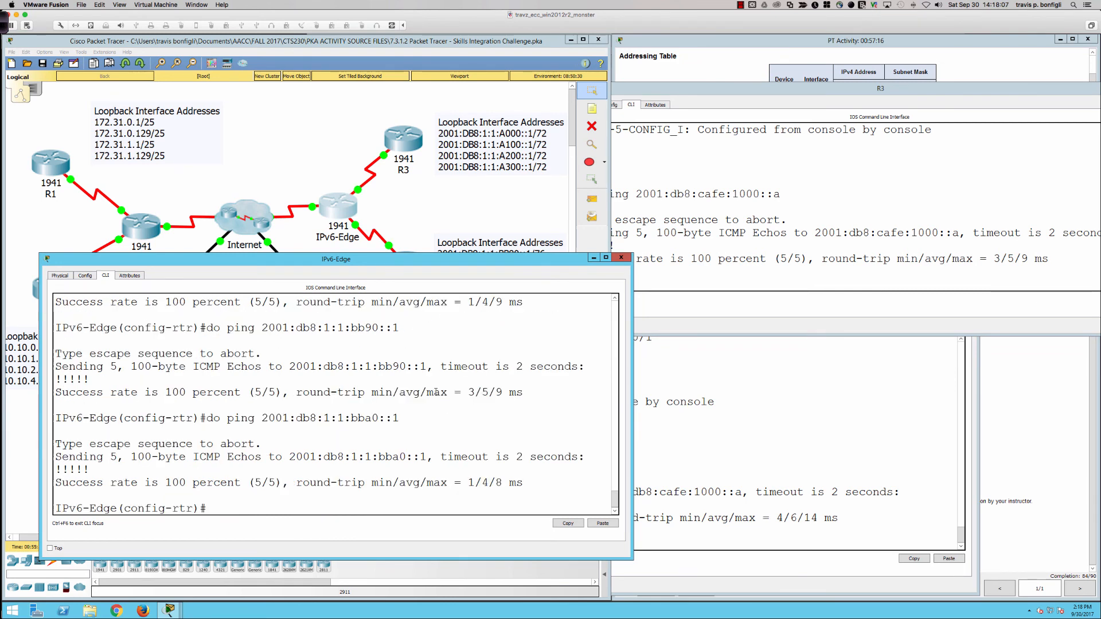
Step: Ping R4's last loopback at 2001:db8:1:1:bbb0::1 from IPv6-Edge
key("Up")
key("Left")
key("Left")
key("Left")
key("Left")
key("BackSpace")
type("b")
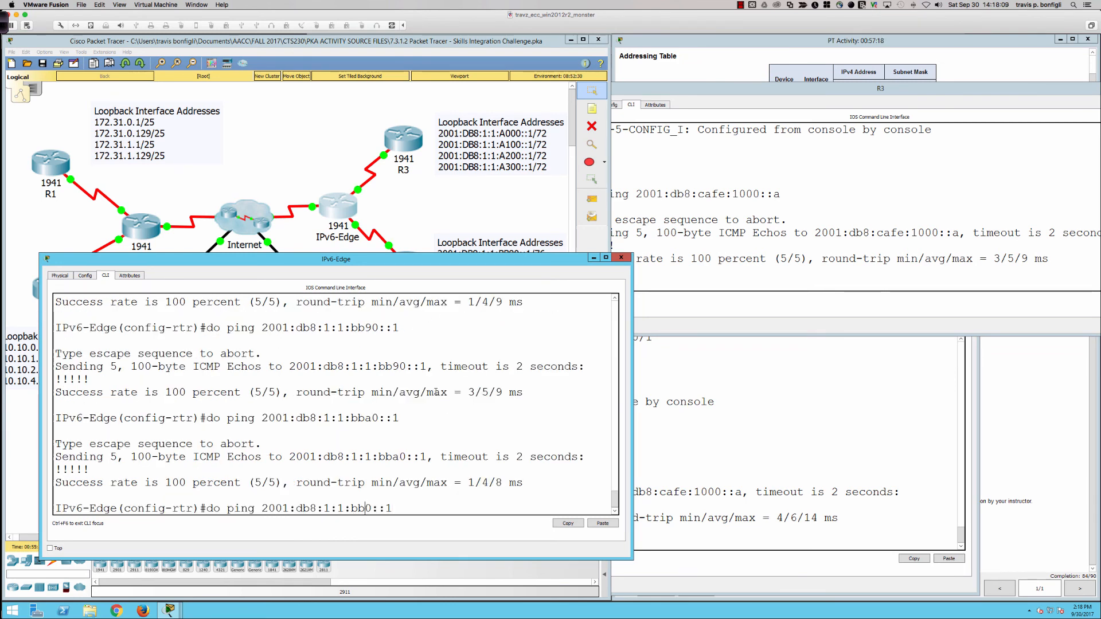
key("Return")
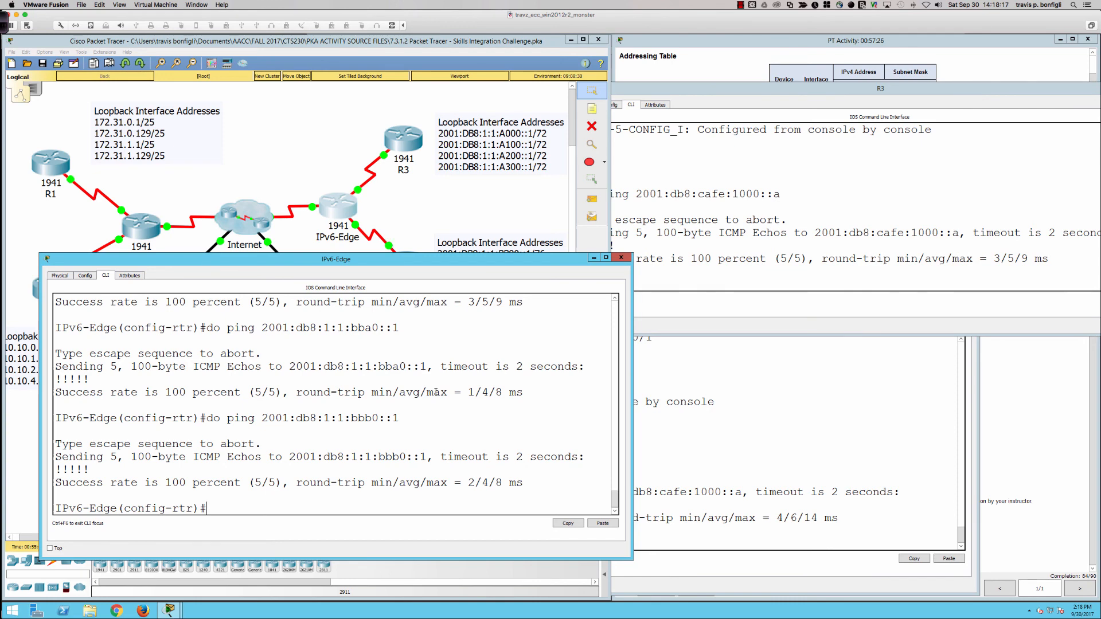
Step: Review the EIGRP for IPv6 requirements and the suggested scoring rubric in the activity instructions
left_click(1015, 459)
scroll(803, 500, "up", 1)
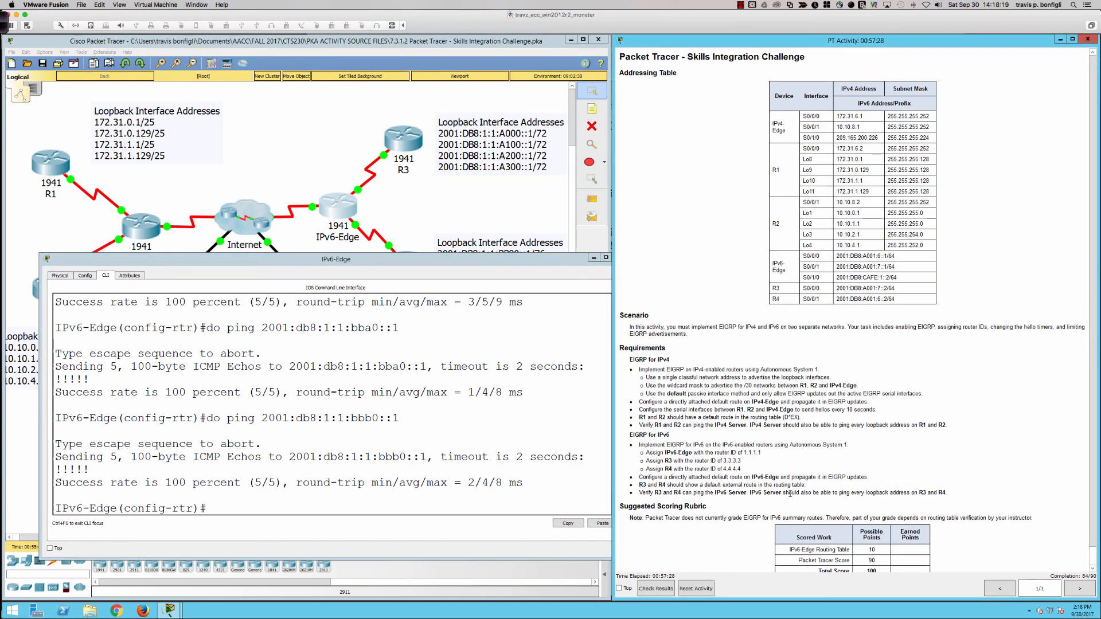
scroll(774, 500, "down", 1)
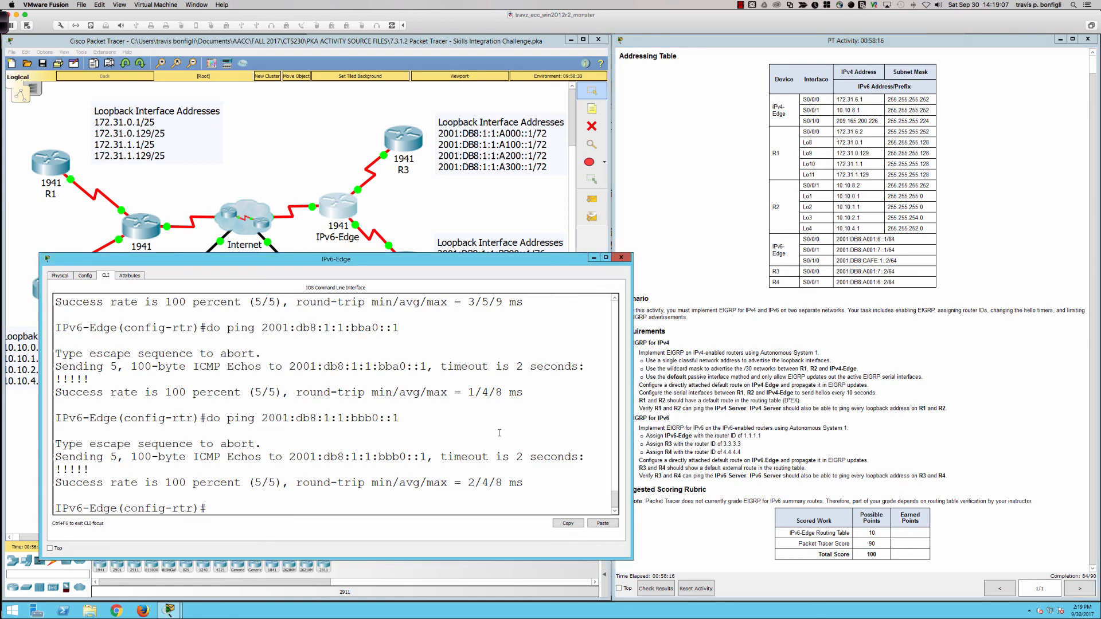
Step: Display IPv6-Edge's running configuration through to the ipv6 router eigrp 1 section
type("sh run")
key("Return")
key("space")
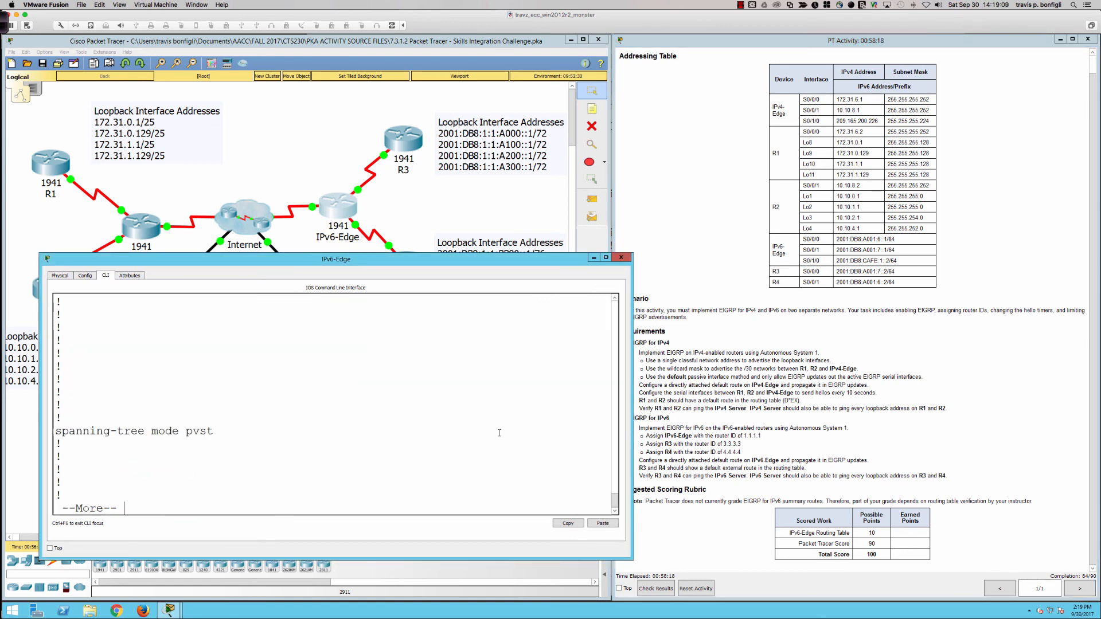
key("space")
key("space")
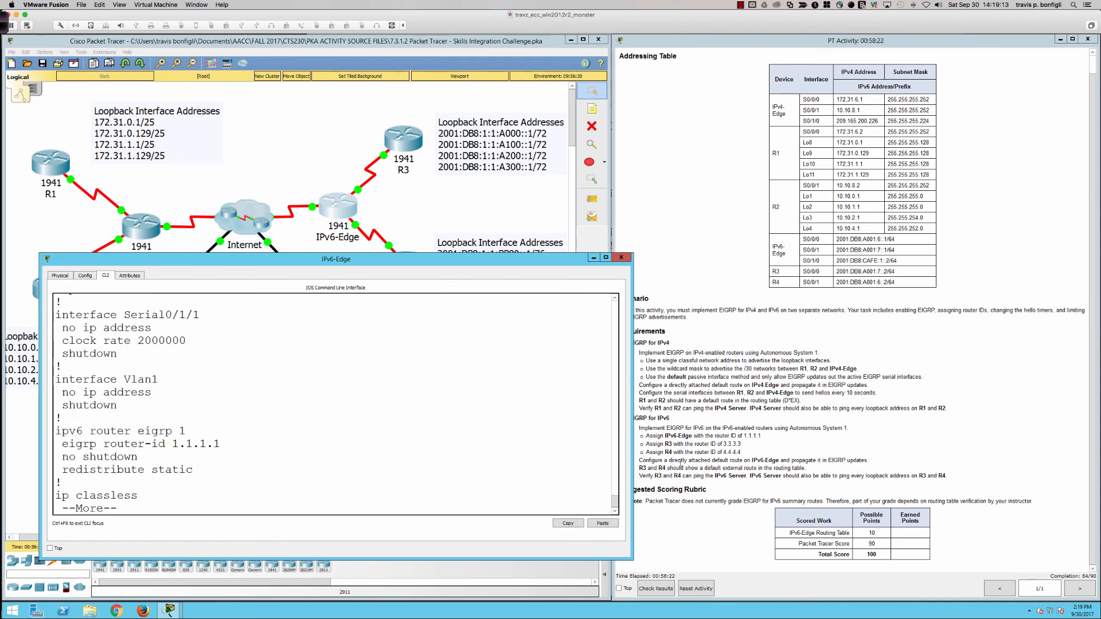
Step: Check the activity results and examine the assessment items for any marked incorrect
left_click(686, 533)
left_click(663, 586)
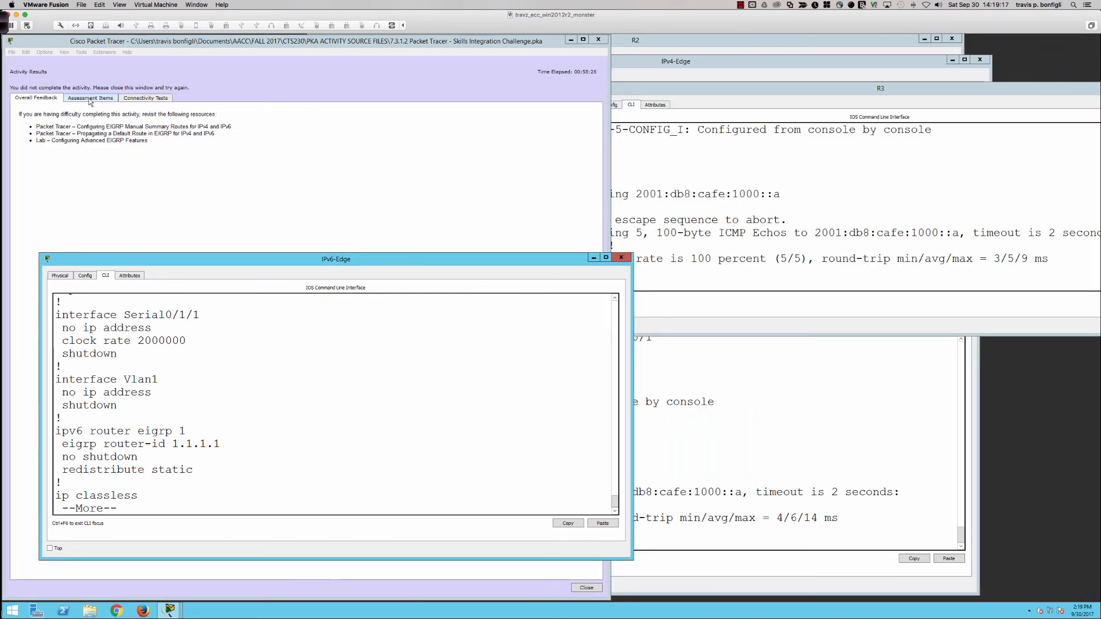
left_click(91, 101)
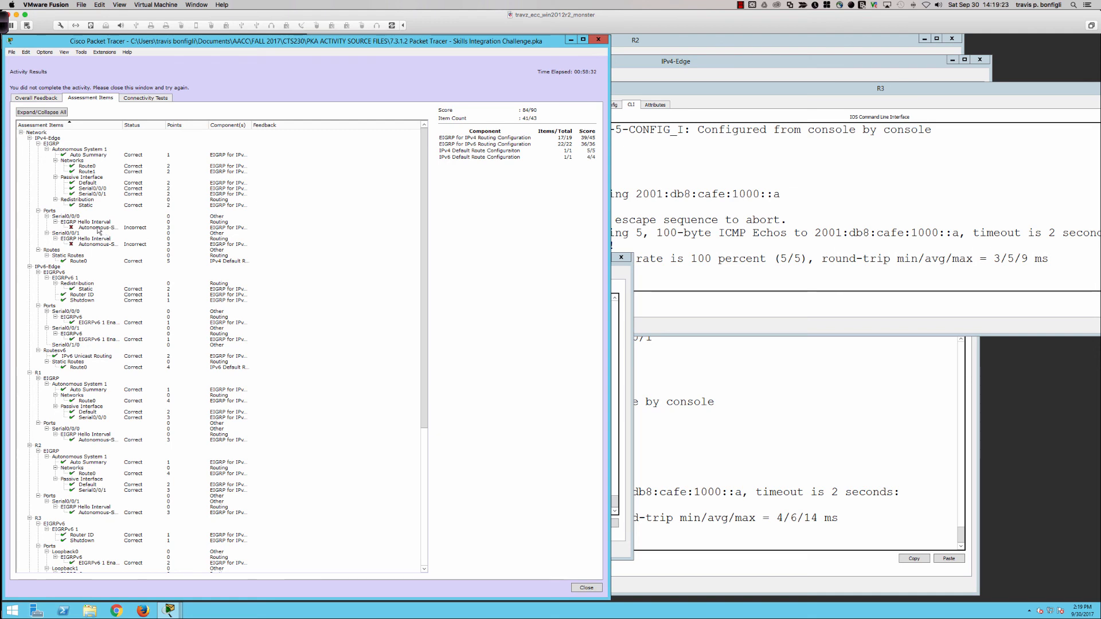
scroll(76, 240, "down", 12)
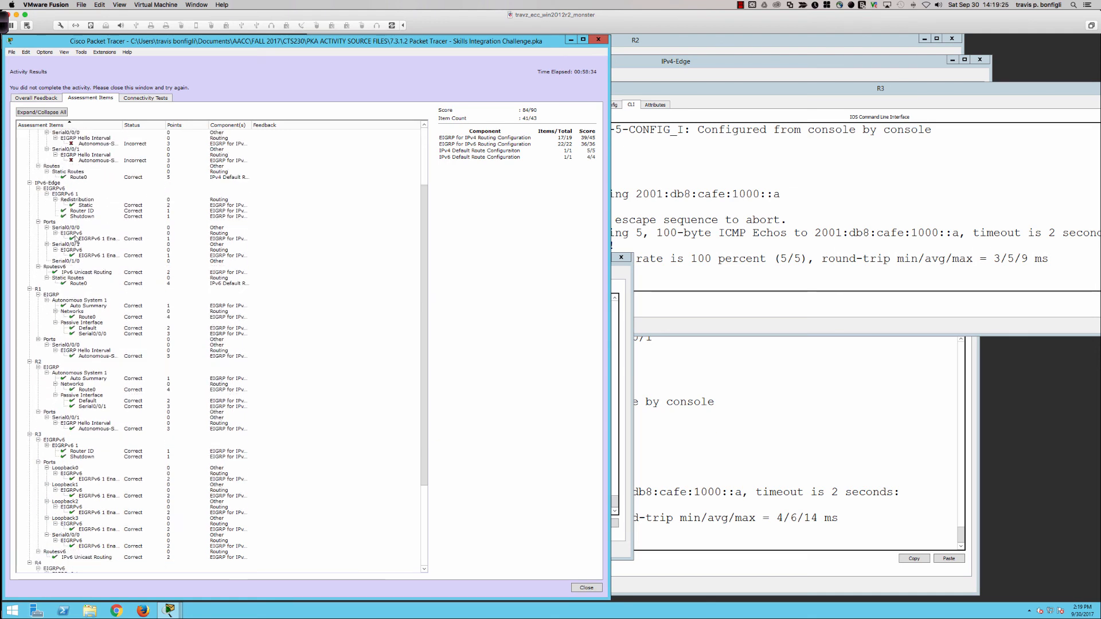
scroll(76, 239, "up", 12)
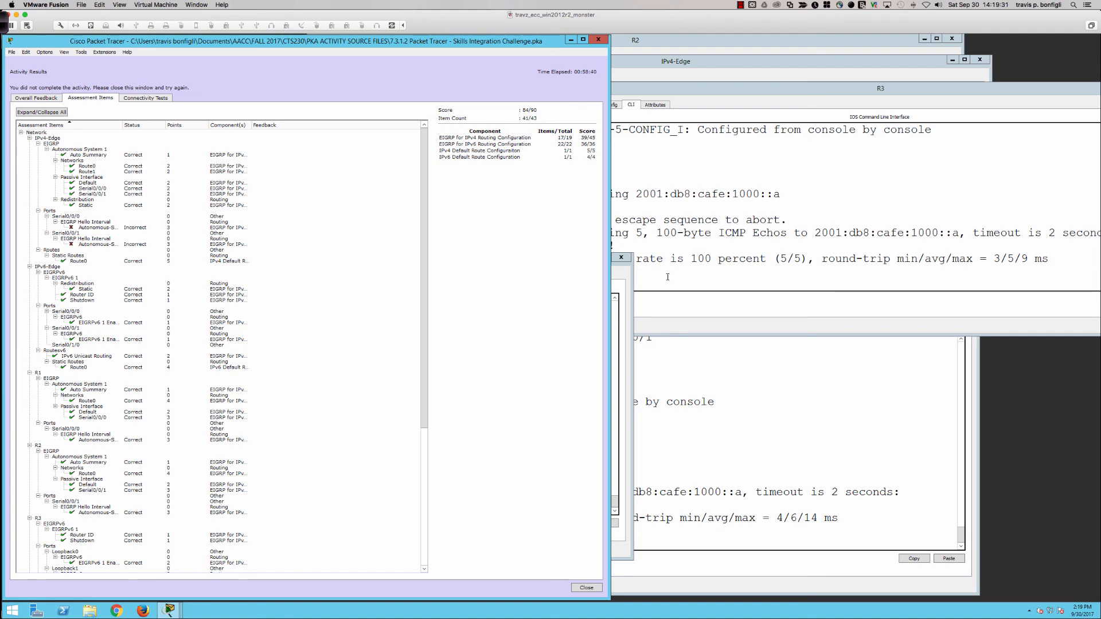
Step: Minimize the activity results window and start a console session on the IPv4-Edge router
left_click(572, 39)
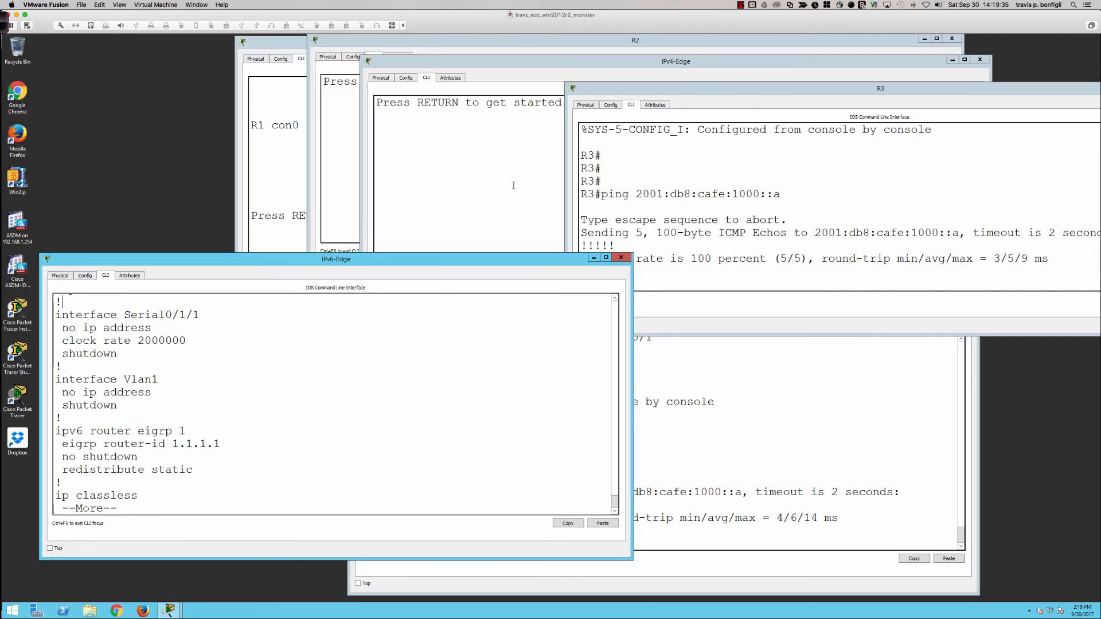
left_click(170, 615)
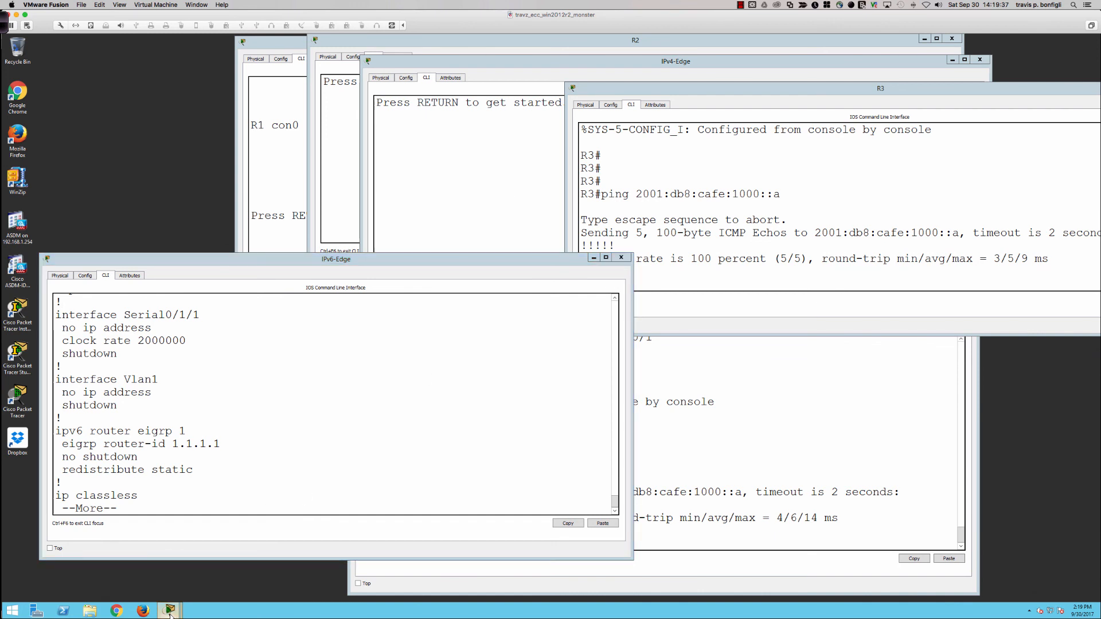
left_click(476, 127)
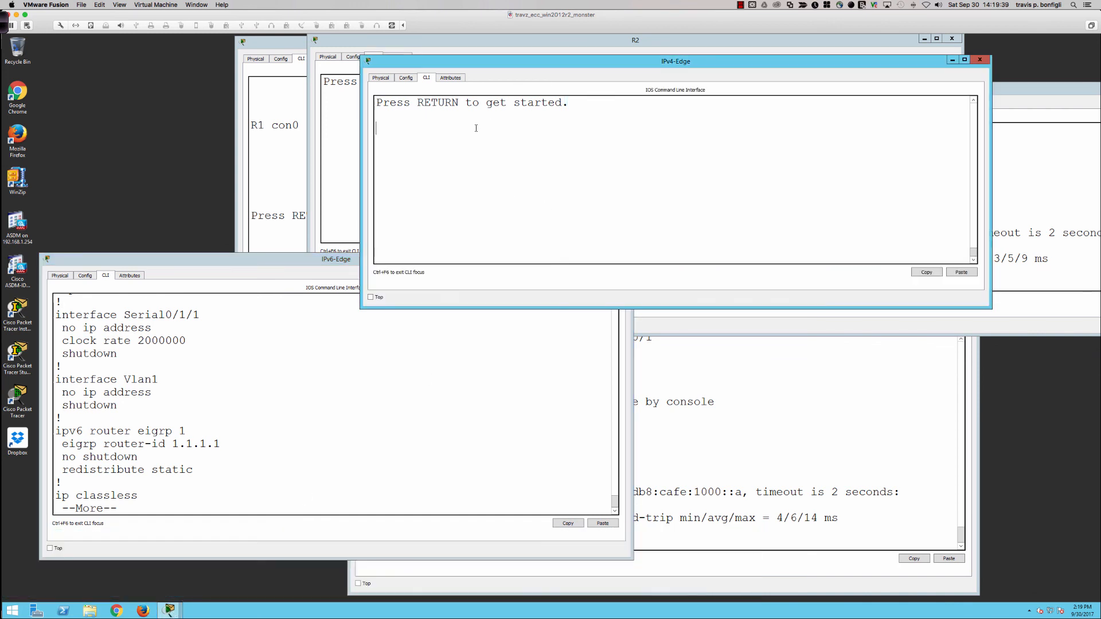
scroll(598, 188, "up", 1)
key("Return")
key("Return")
key("Return")
key("Return")
key("Return")
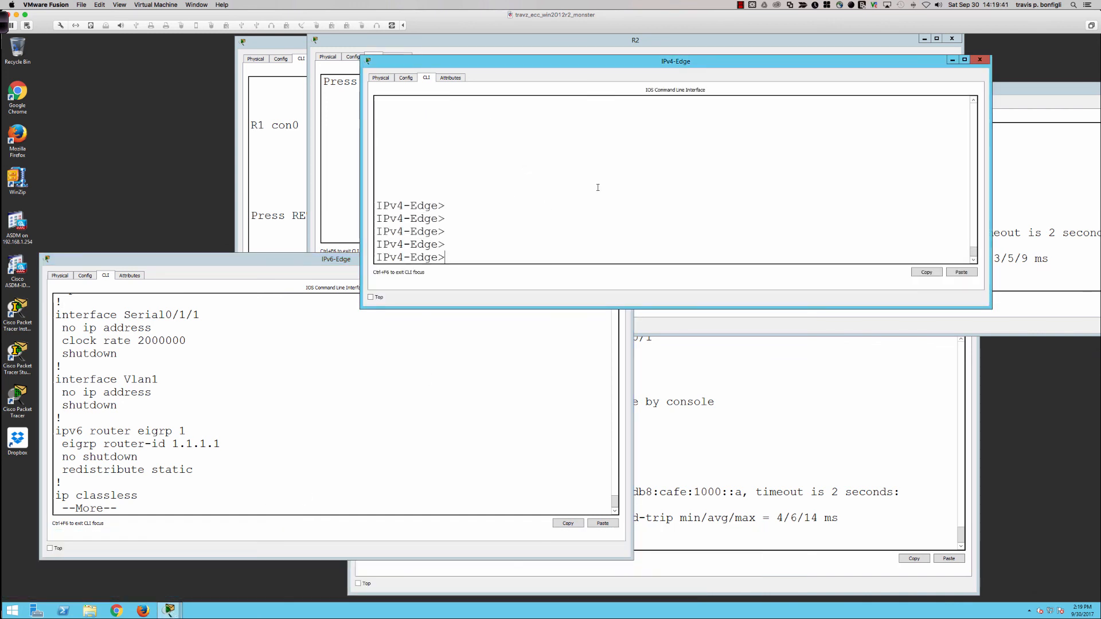
Step: Configure IPv4-Edge's s0/0/0 interface with an EIGRP hello interval of 10 seconds for autonomous system 1
type("en")
key("Return")
type("conf t")
key("Return")
type("int s0/0/0")
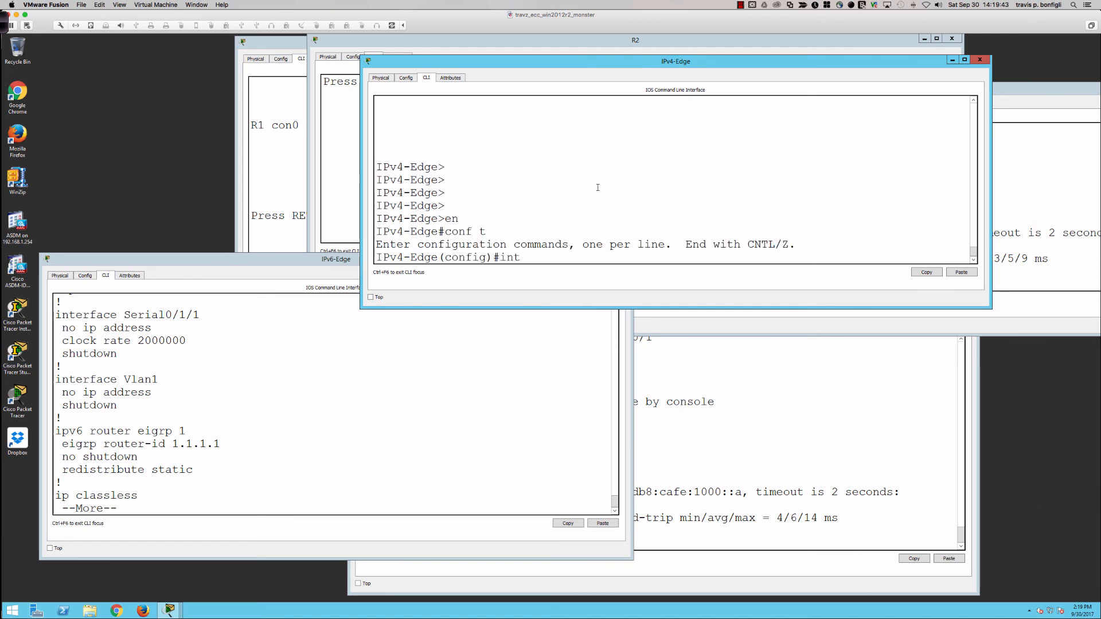
key("Return")
type("ip ")
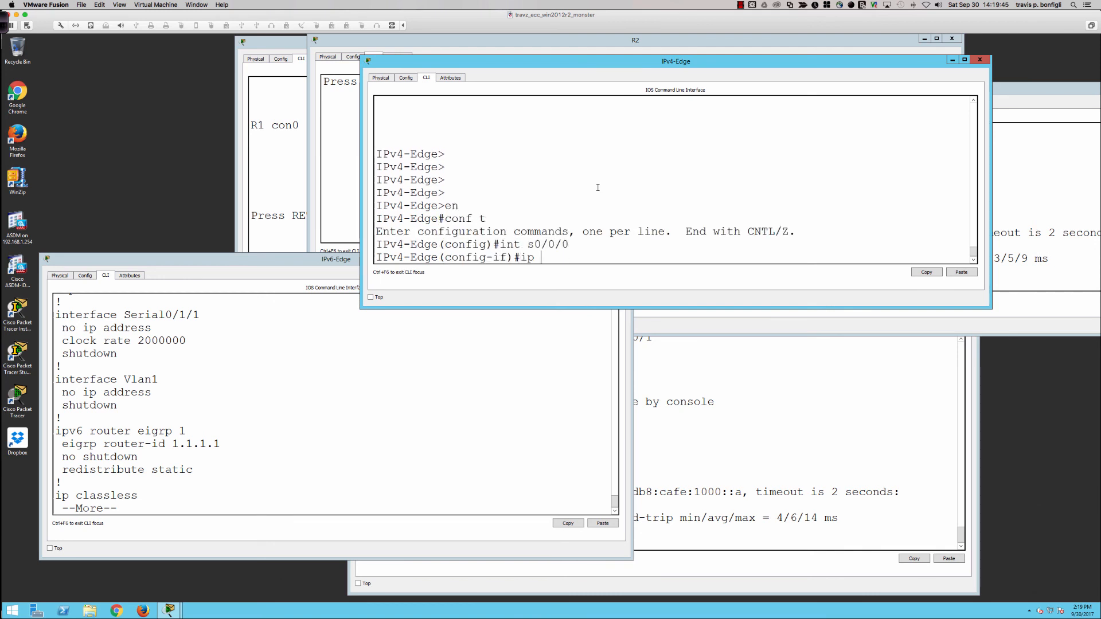
type("hello-i")
key("Tab")
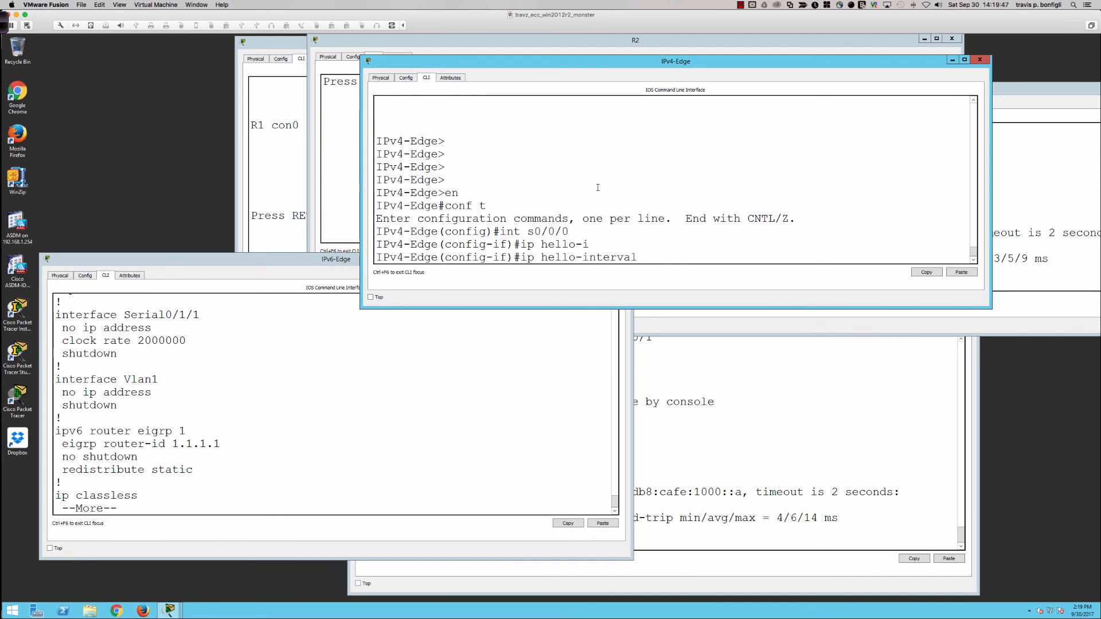
type("ei")
key("Tab")
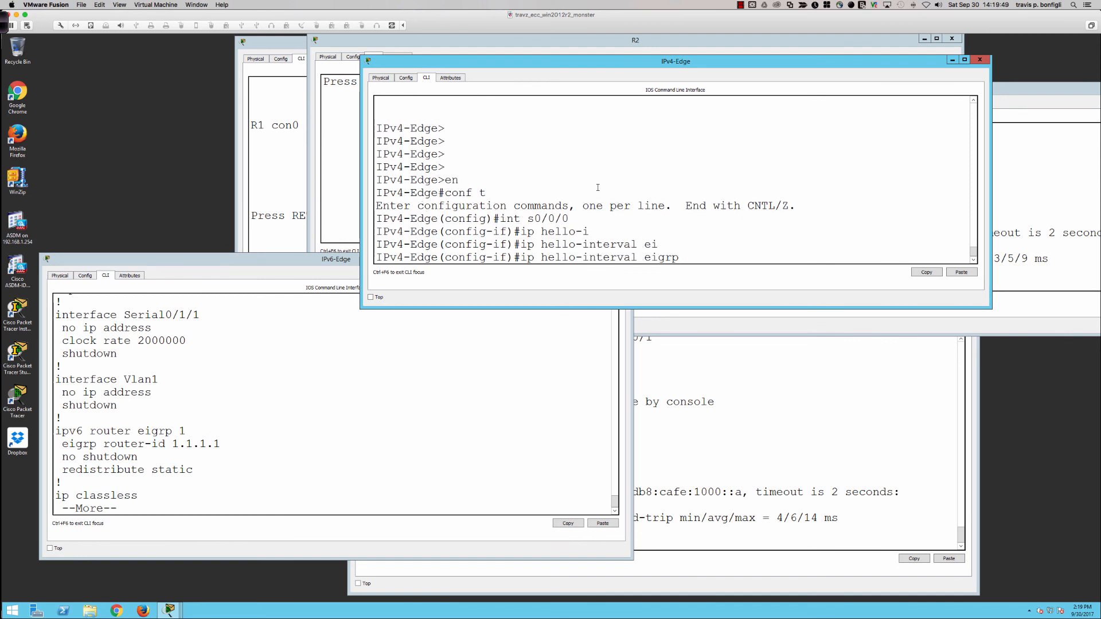
type("1 10")
key("Return")
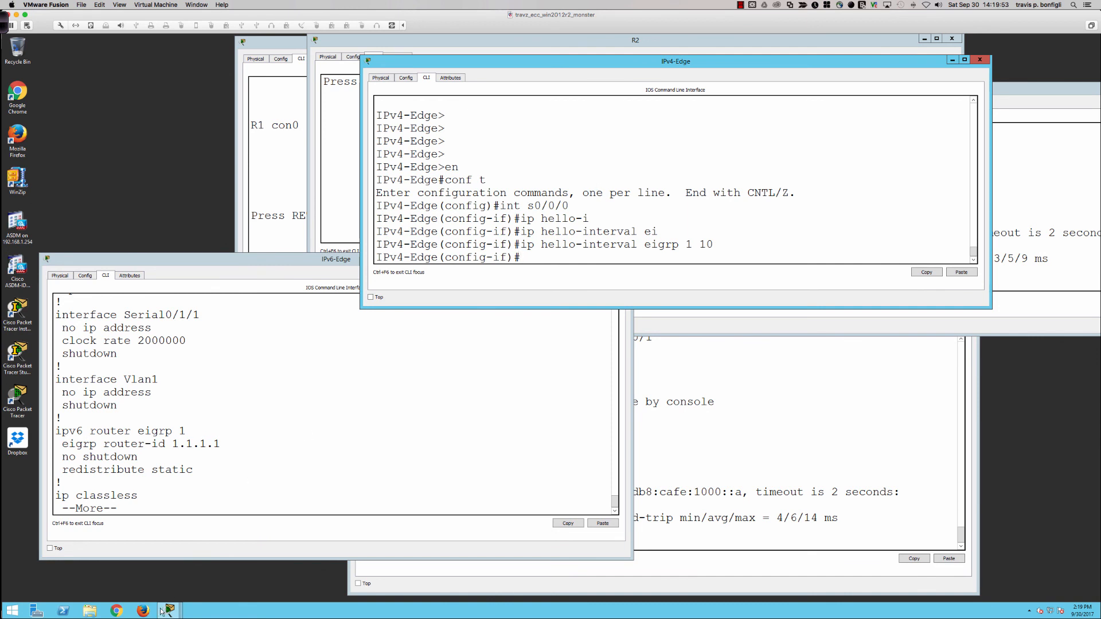
Step: Close the activity results and place the PT Activity instructions window beside the network topology
mouse_move(170, 610)
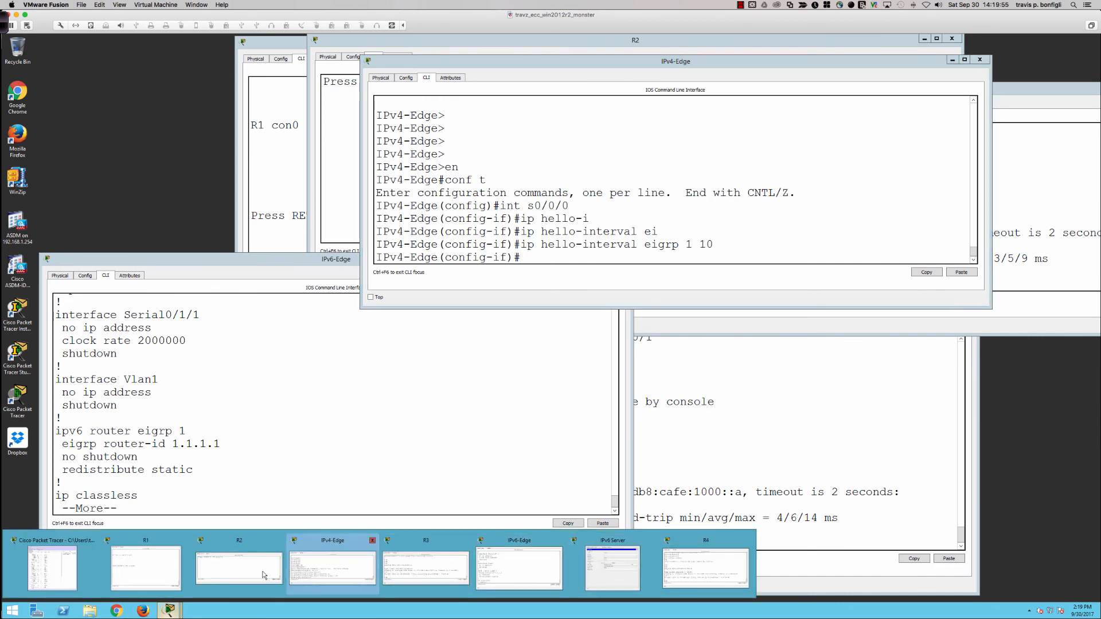
left_click(53, 567)
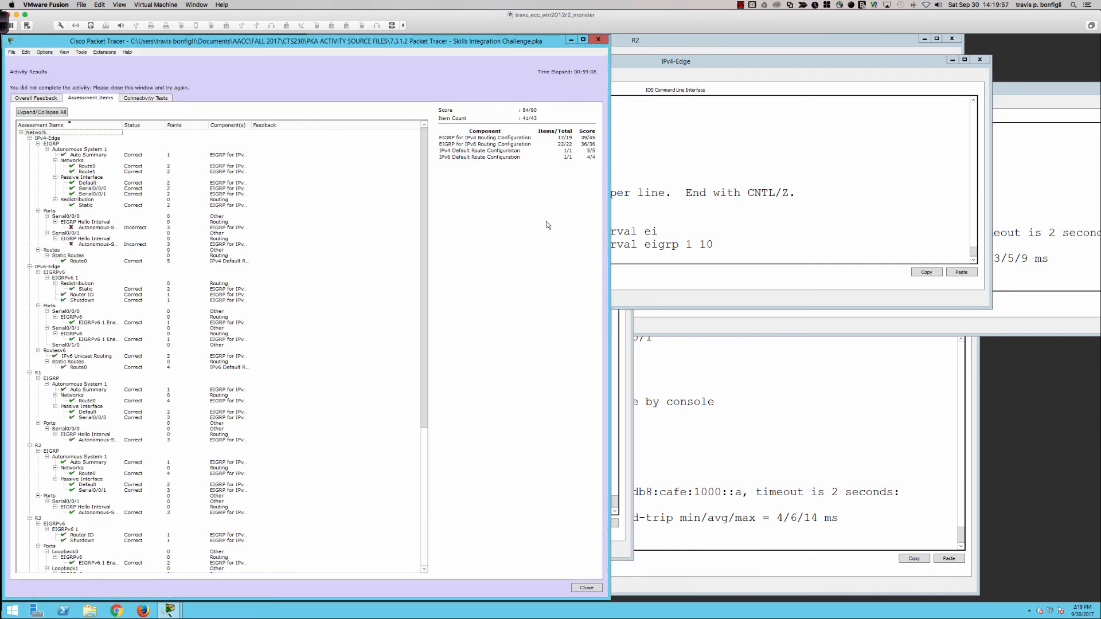
left_click(584, 588)
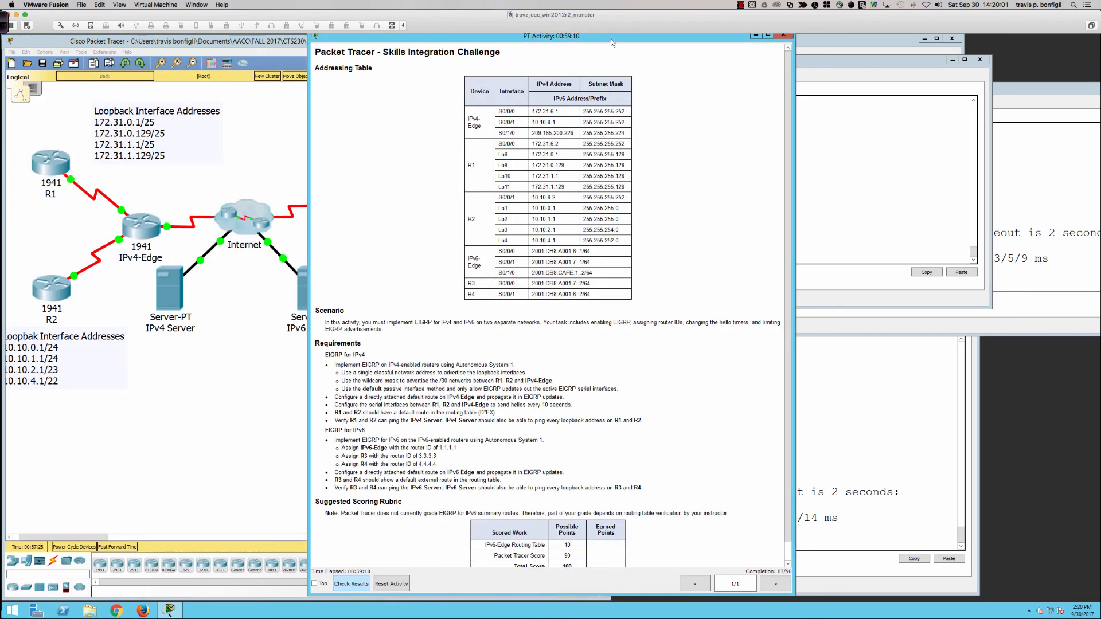
left_click_drag(611, 39, 1100, 41)
Step: Return to IPv4-Edge's console and apply the same 10-second EIGRP 1 hello interval to interface s0/0/1
left_click(145, 230)
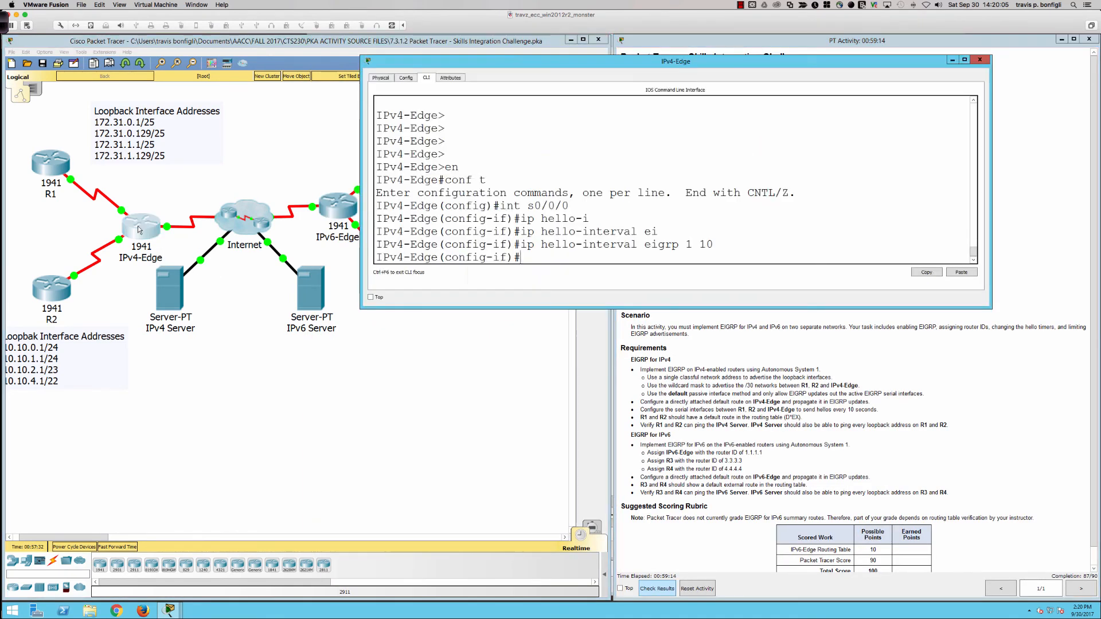
type("int s0/0/1")
key("Return")
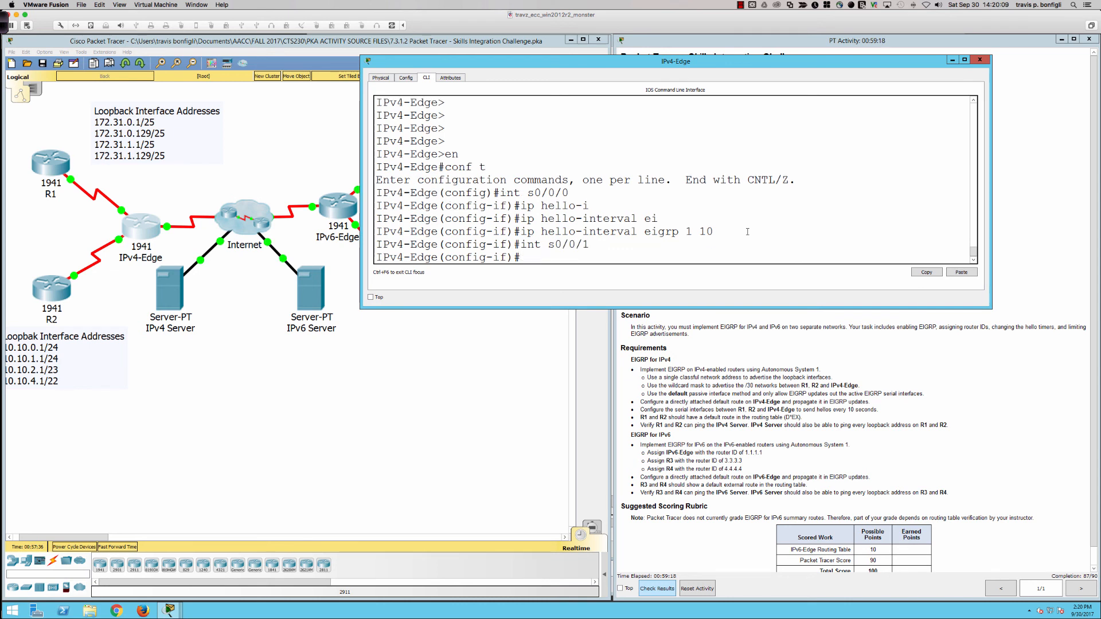
key("Up")
key("Up")
key("Return")
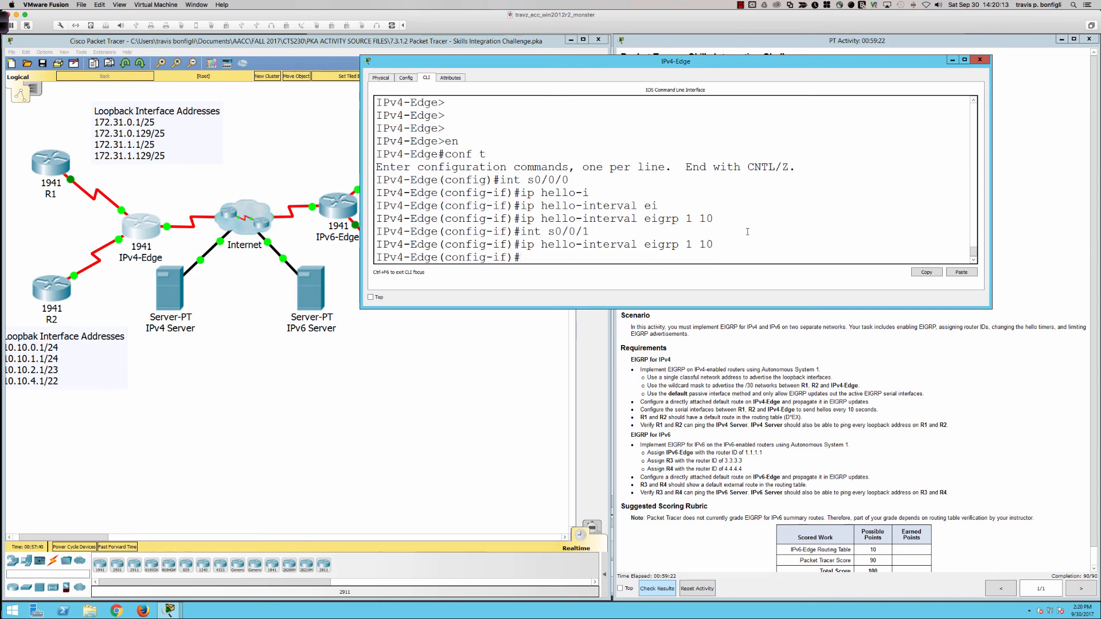
key("Return")
key("Return")
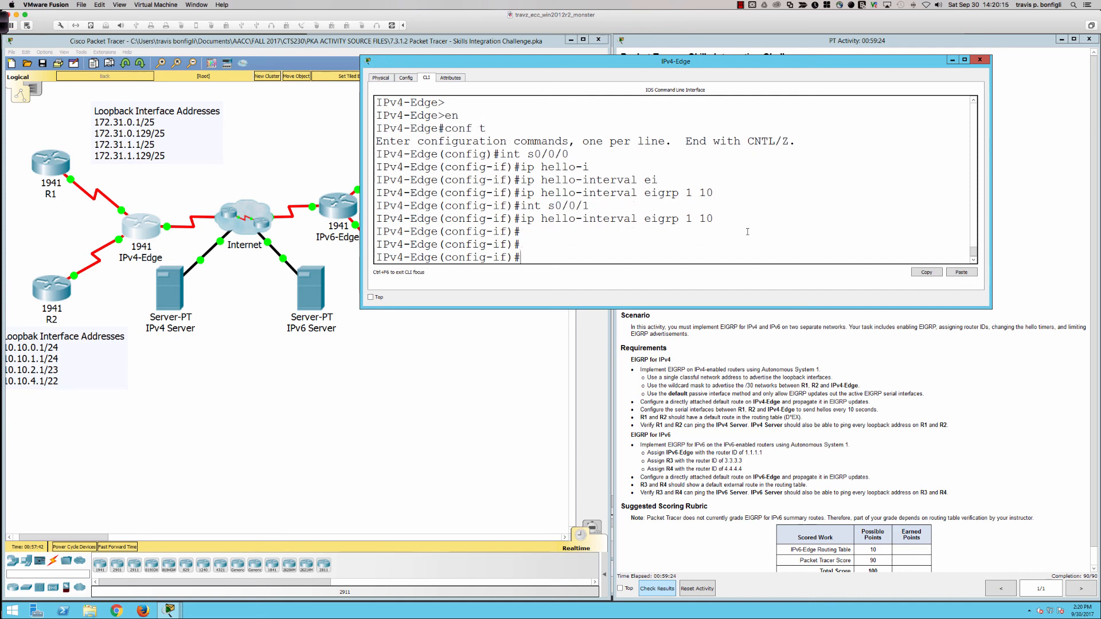